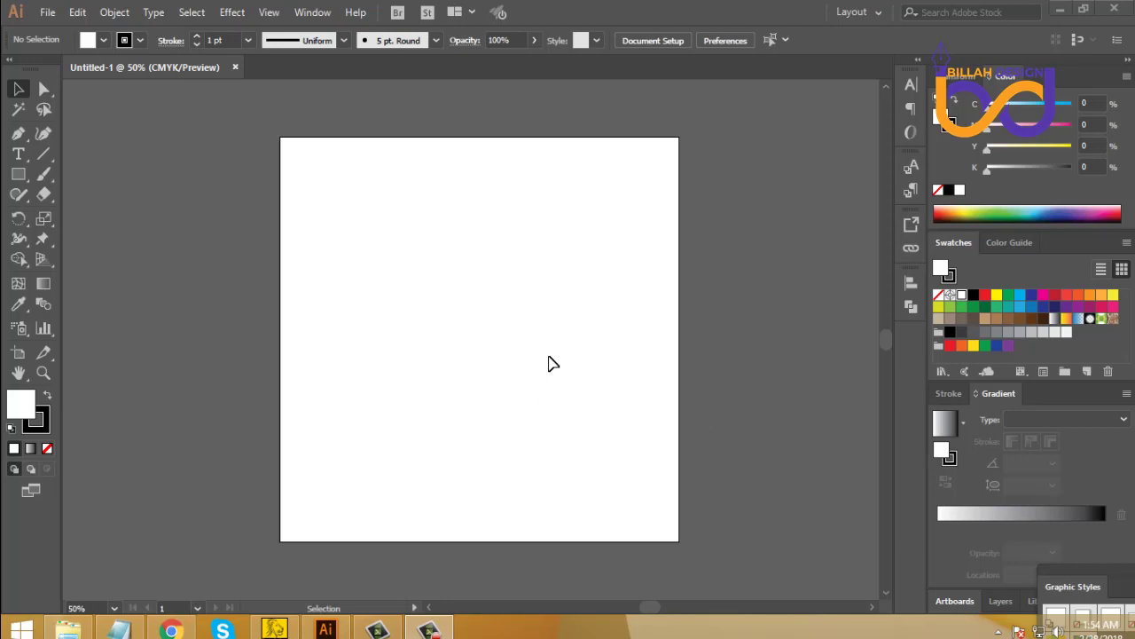
Nudge the view slightly and pick the Polygon Tool from the Rectangle tool flyout
key(space)
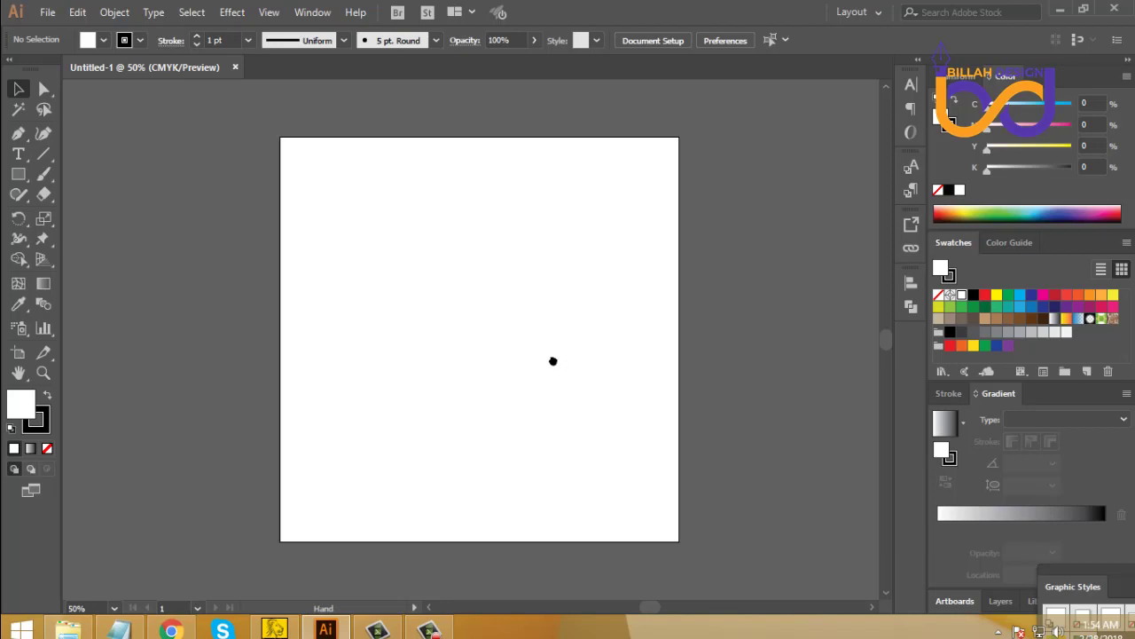
drag(553, 361, 543, 357)
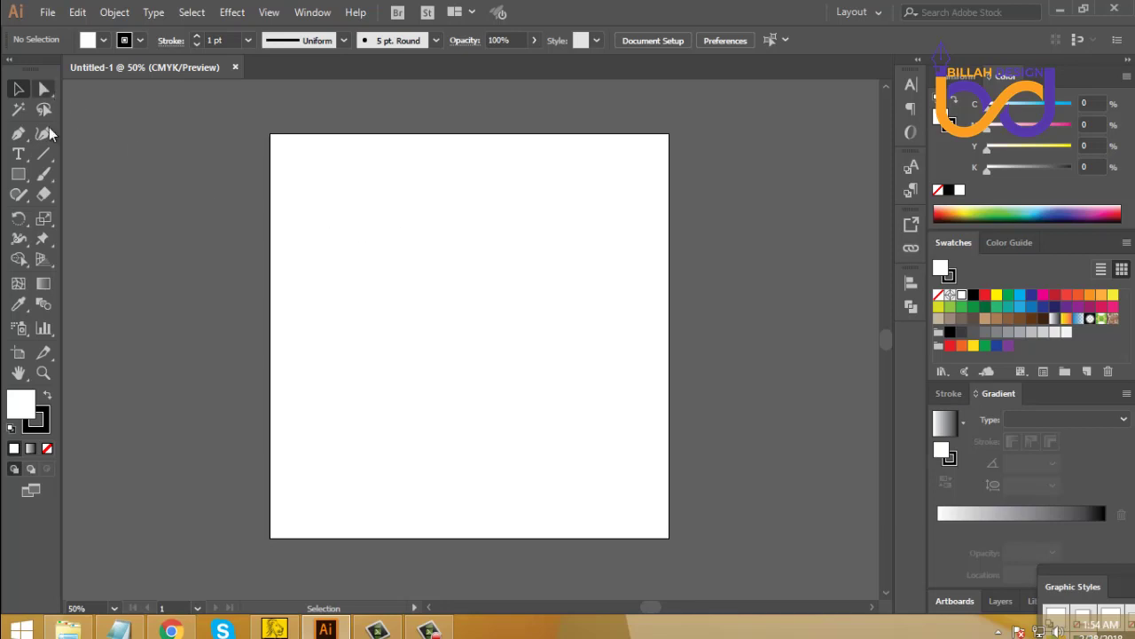
click(18, 177)
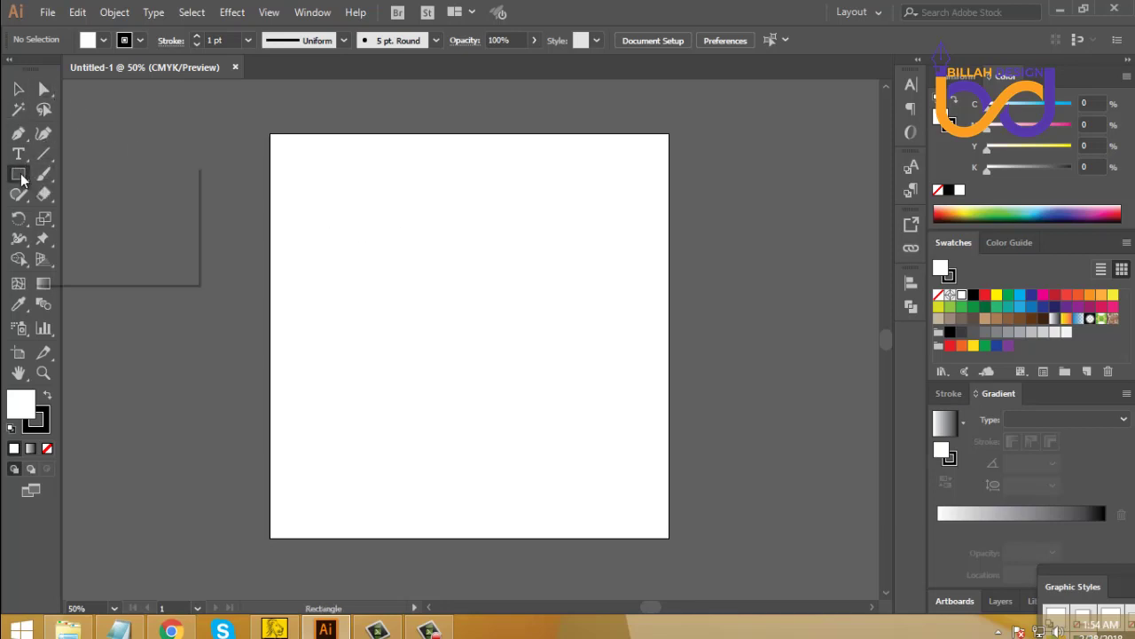
click(69, 235)
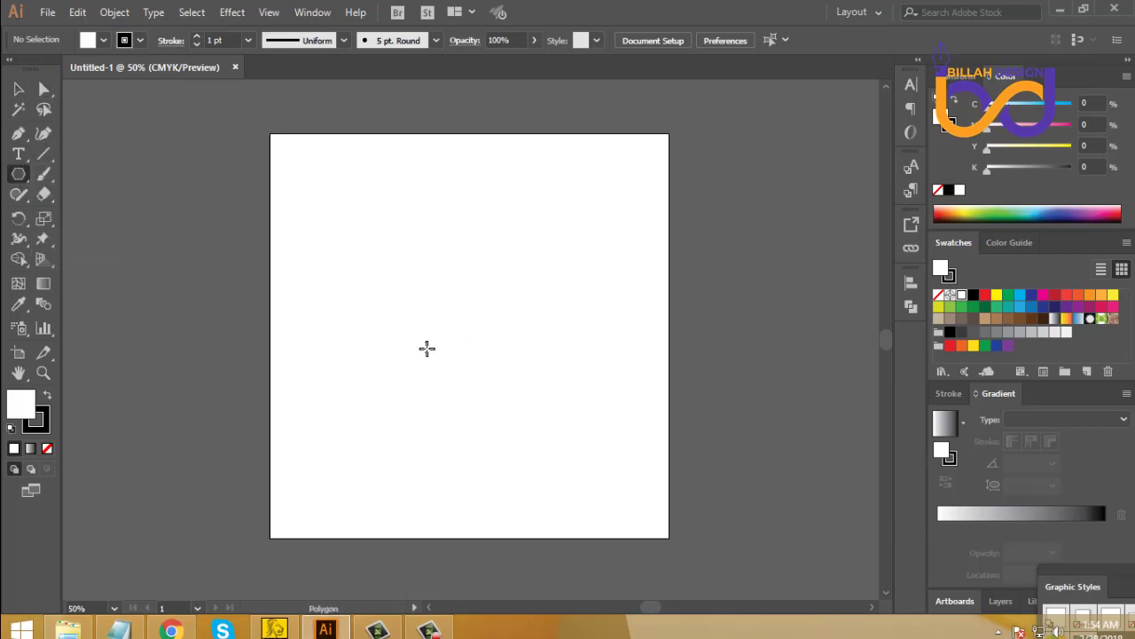
Set the fill to None and drag out a hexagon at the artboard centre
click(46, 449)
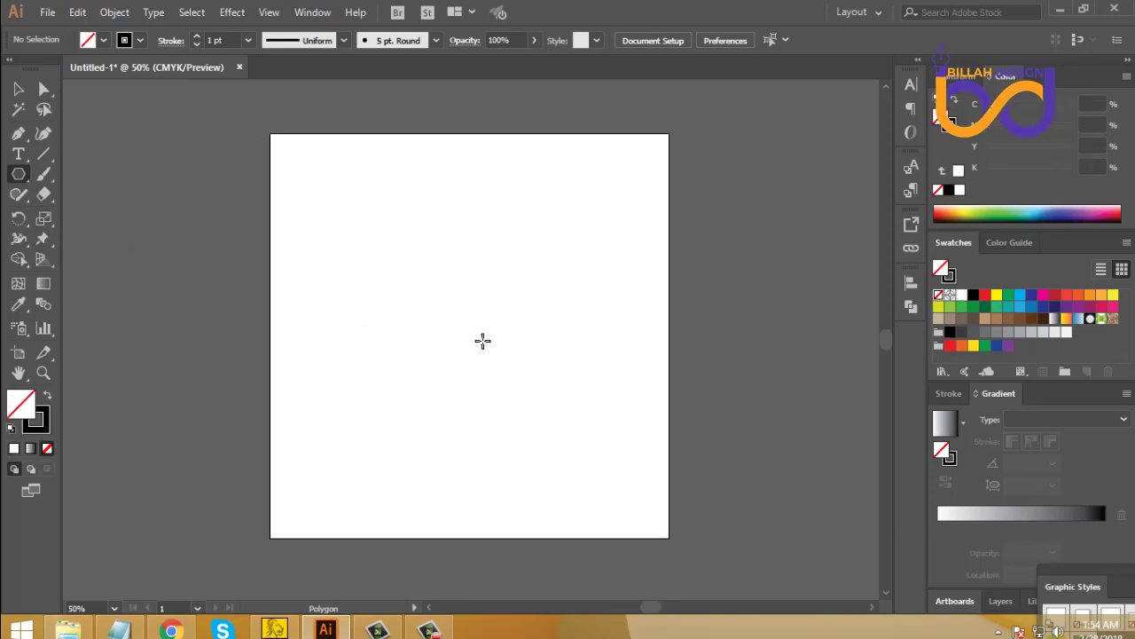
drag(479, 316, 517, 372)
click(19, 89)
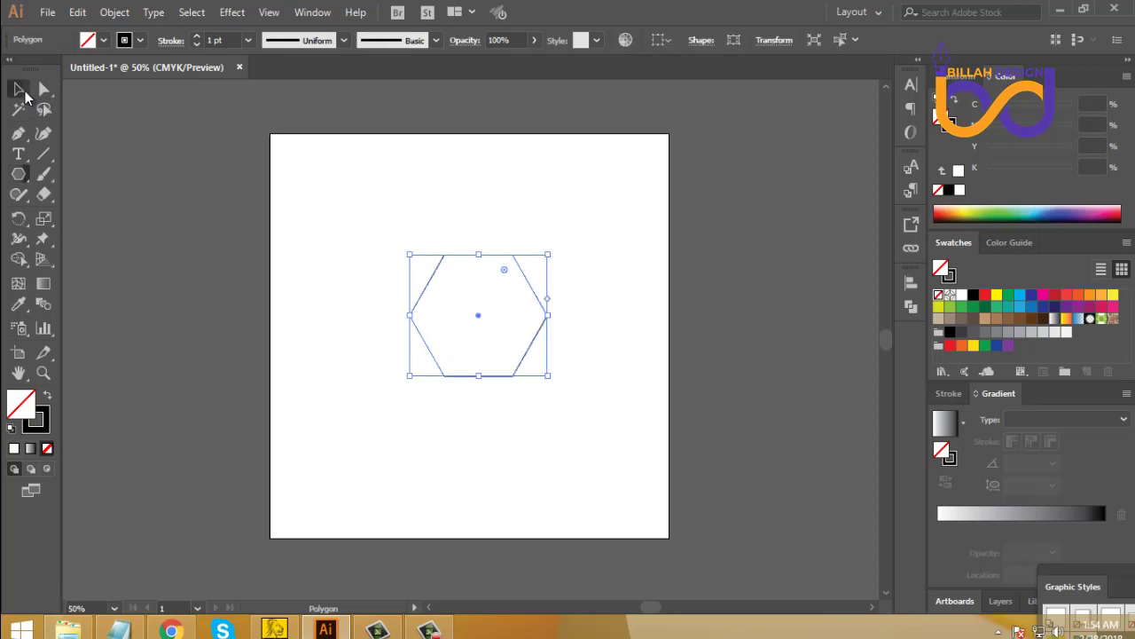
click(278, 319)
Rotate the hexagon so one vertex points straight up and nudge it upward
click(512, 376)
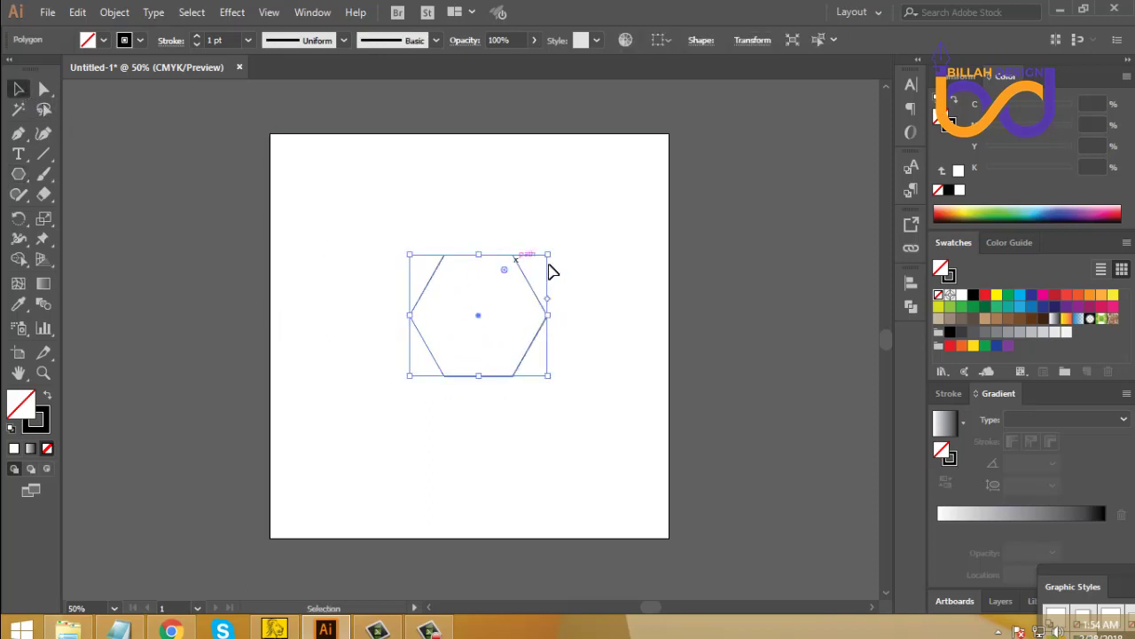
drag(557, 253, 568, 393)
click(568, 393)
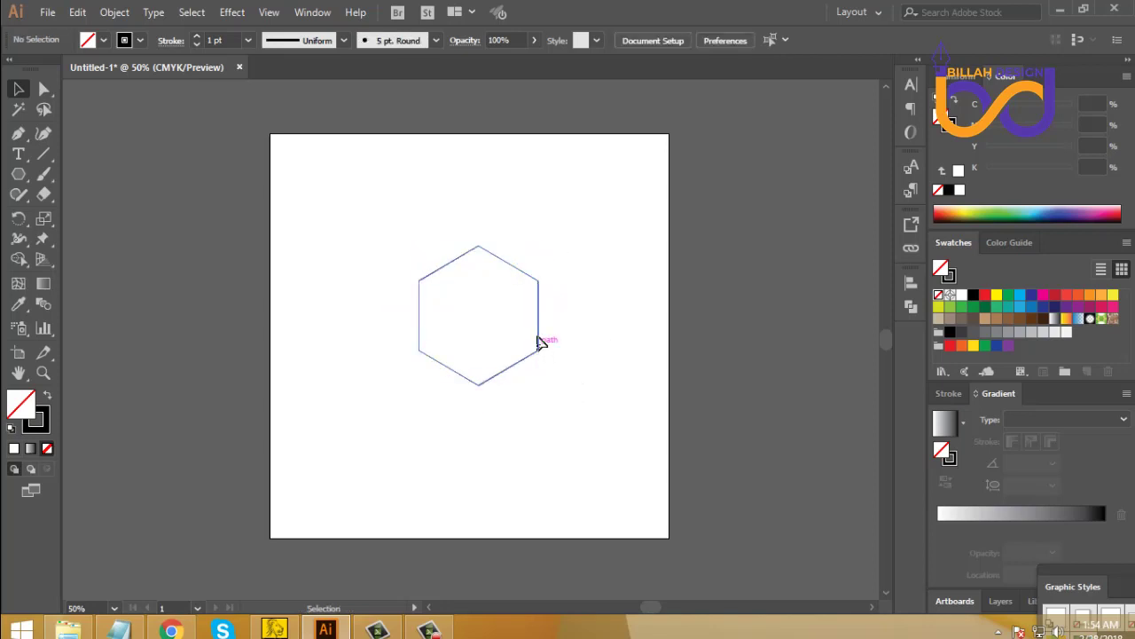
drag(542, 339, 543, 330)
click(562, 417)
Draw a vertical line with the Line Segment tool extending above and below the hexagon
click(44, 154)
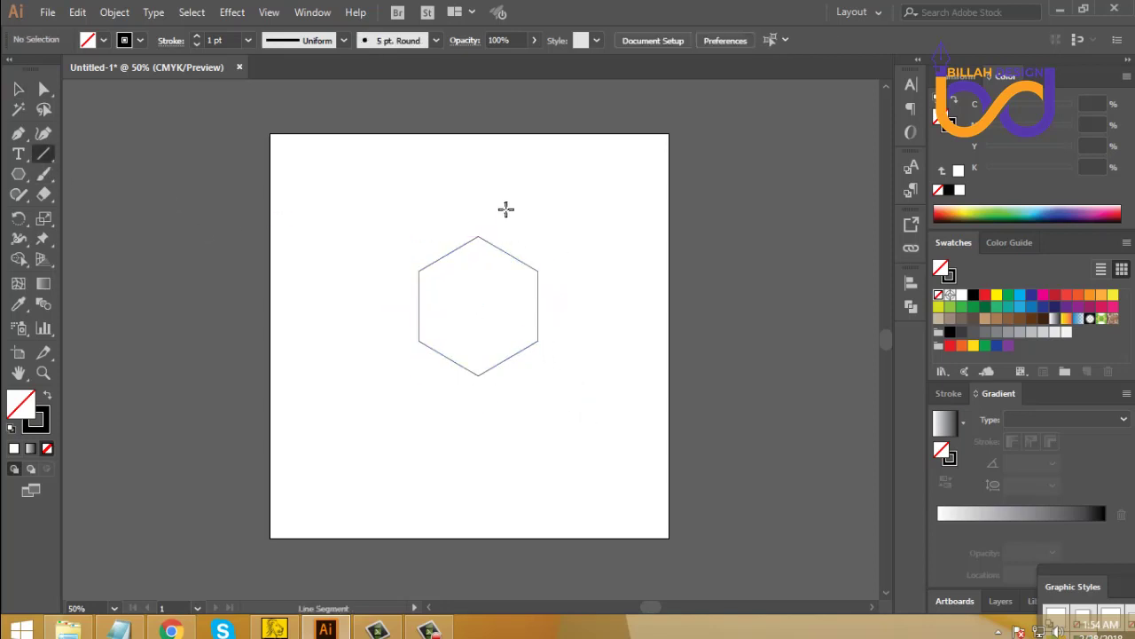
drag(479, 186, 523, 438)
click(18, 89)
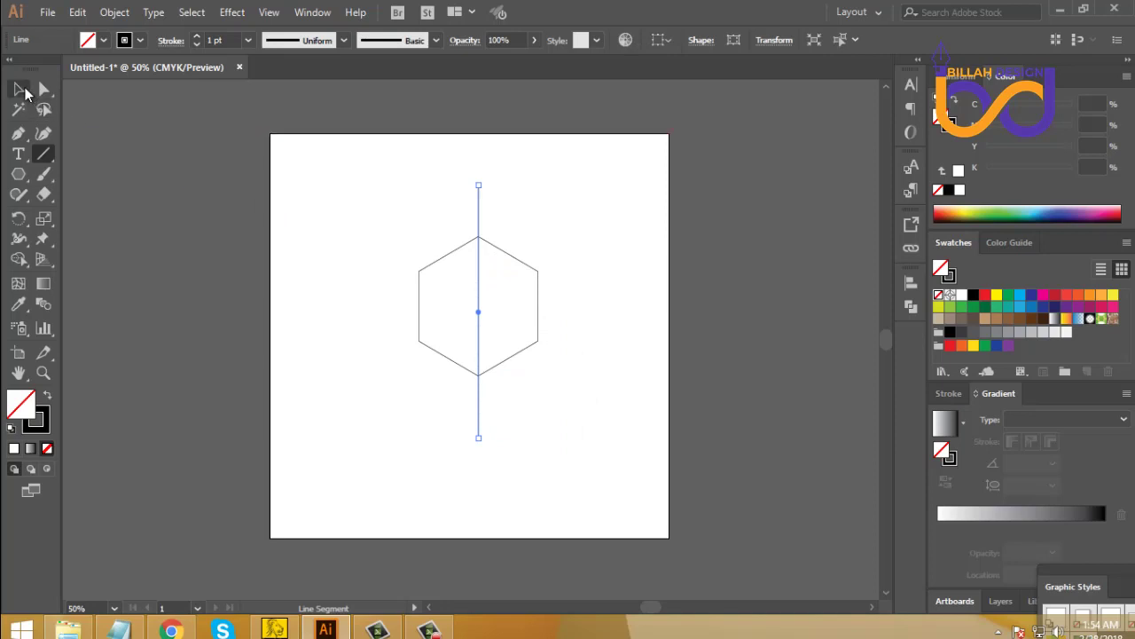
click(517, 207)
Vertically centre-align the hexagon and line, then select only the line
drag(520, 190, 450, 364)
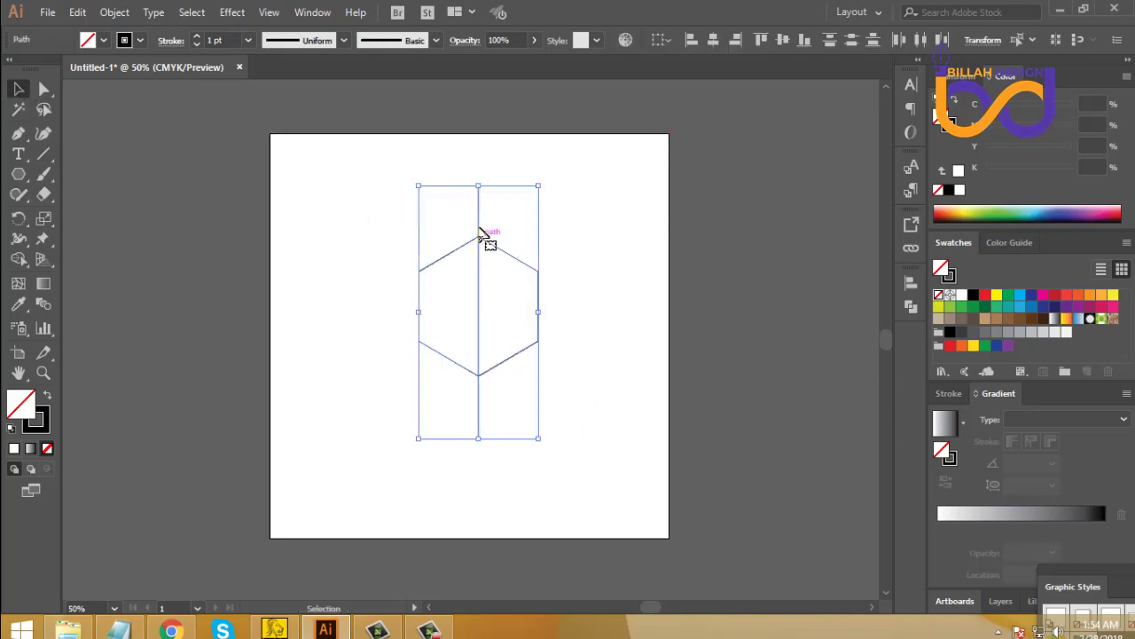
click(782, 41)
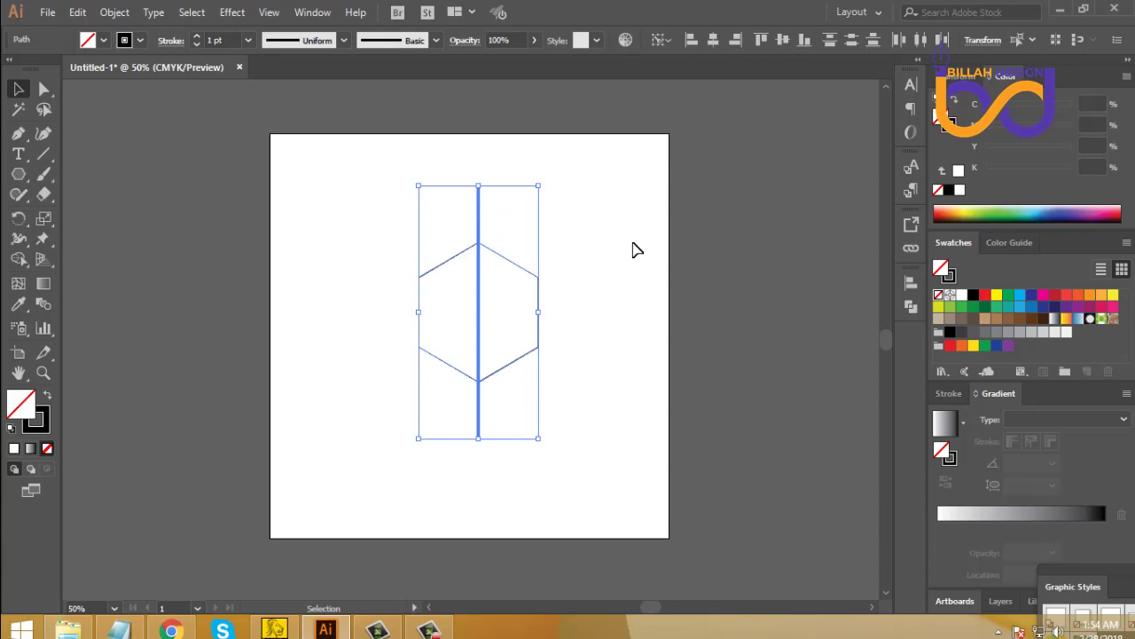
click(542, 221)
drag(548, 182, 420, 212)
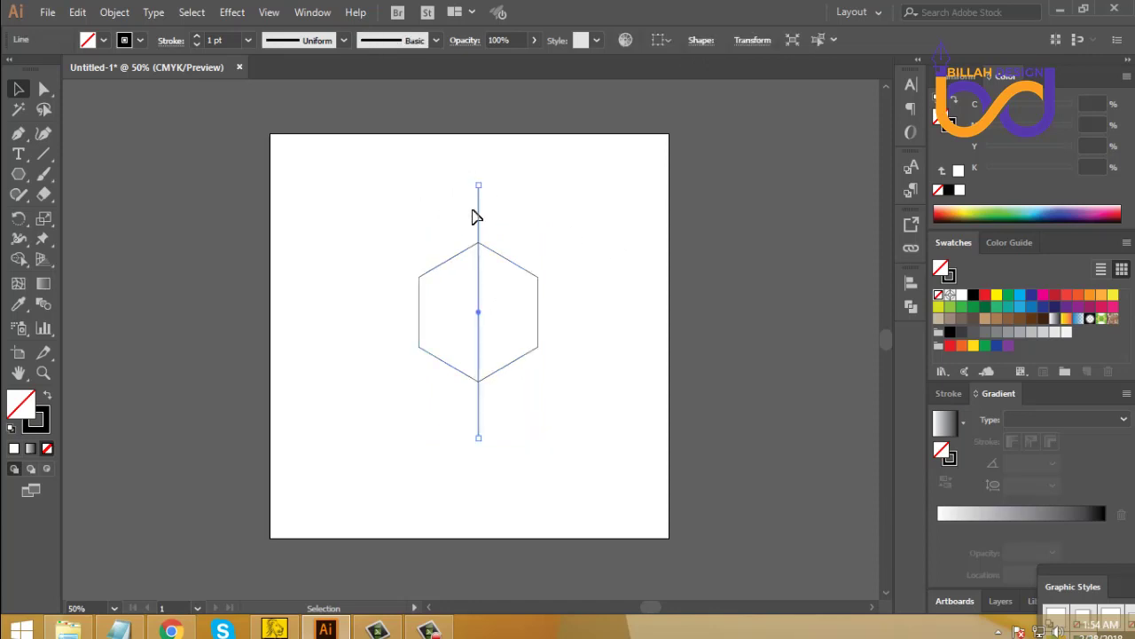
Copy the line rotated 60°, then Alt-drag another rotated copy into the opposite diagonal
double_click(18, 219)
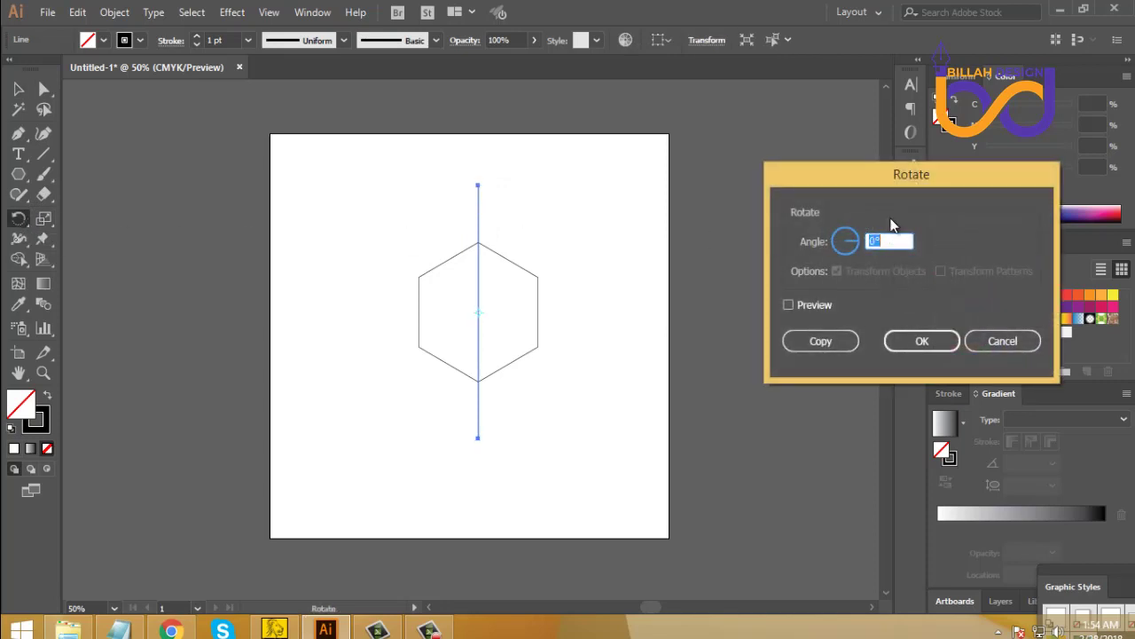
drag(879, 179, 679, 160)
click(683, 223)
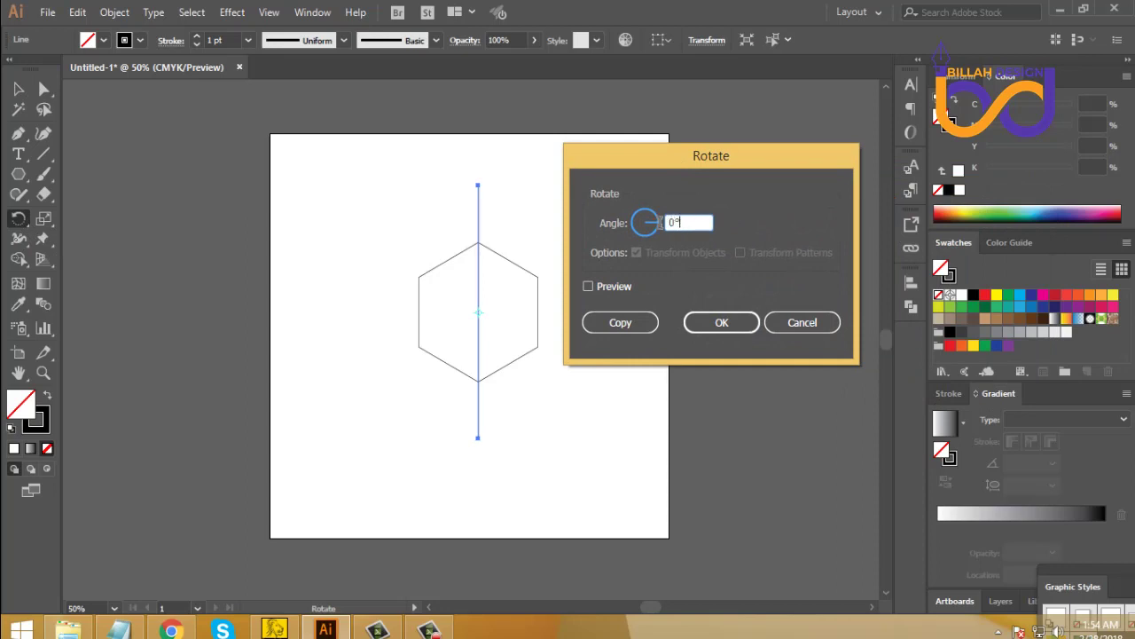
text(600)
key(BackSpace)
click(627, 321)
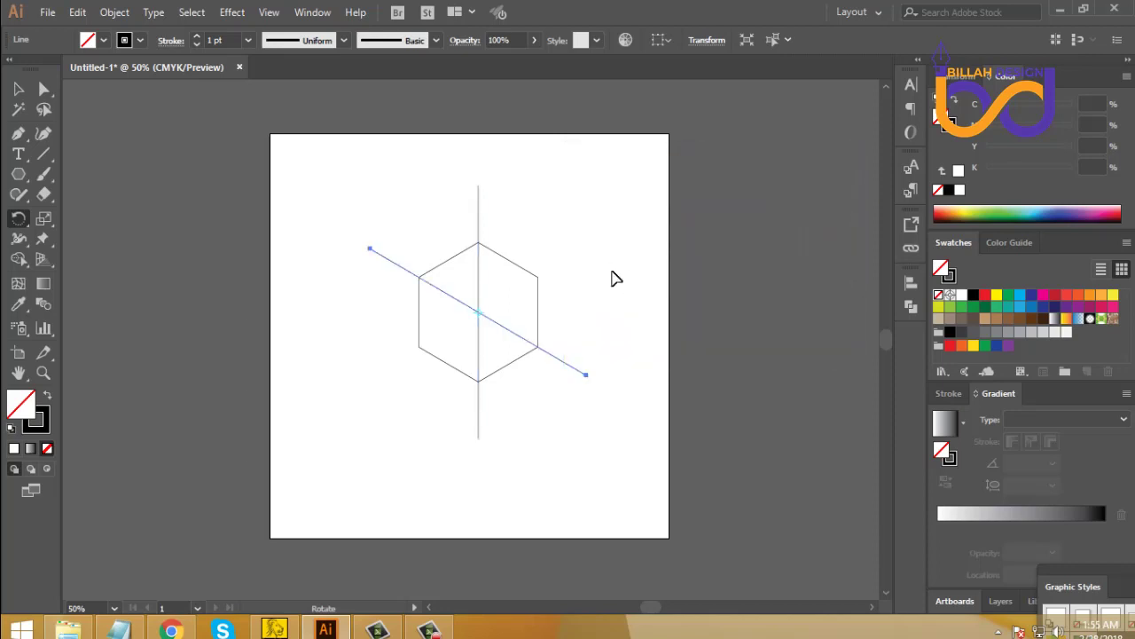
drag(587, 375, 576, 265)
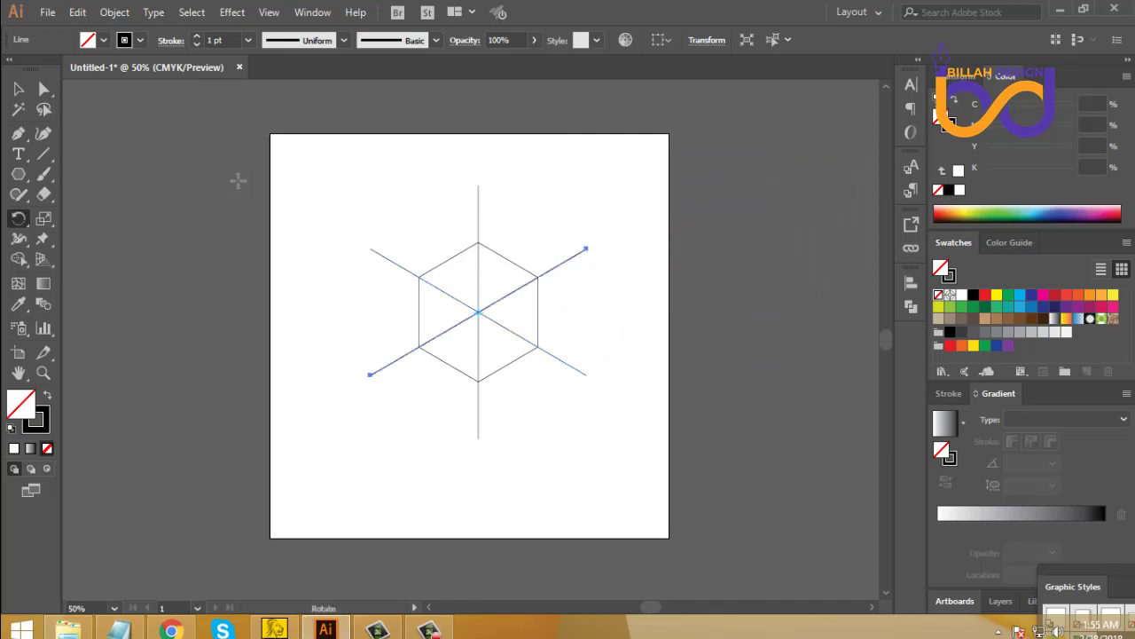
Select the hexagon and all three lines and apply Pathfinder Divide
click(16, 89)
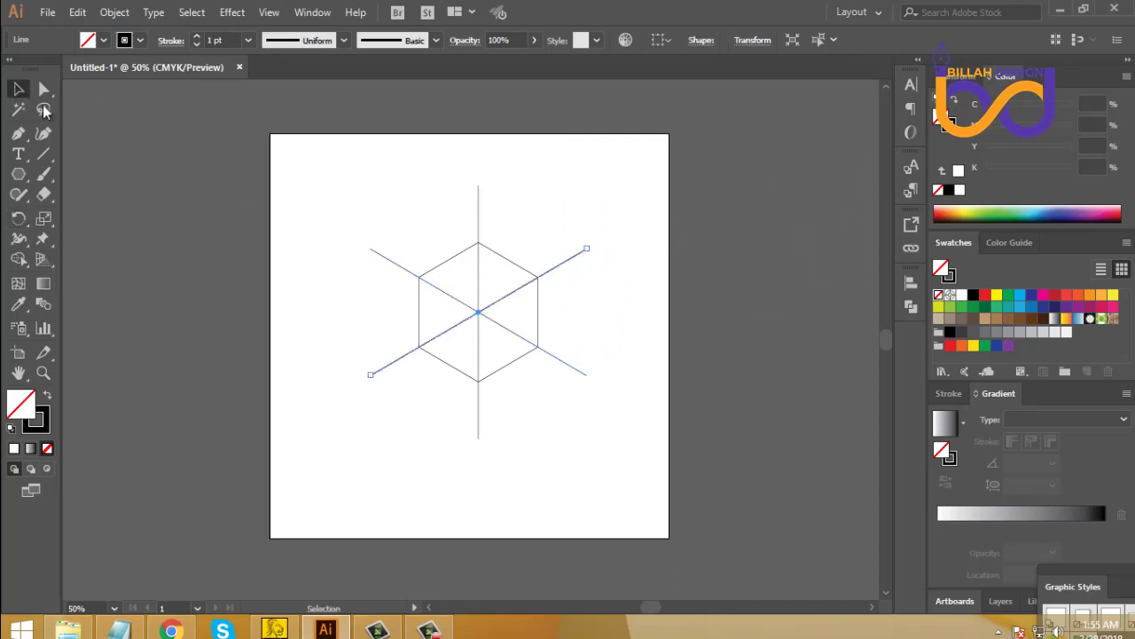
click(320, 234)
drag(358, 210, 556, 377)
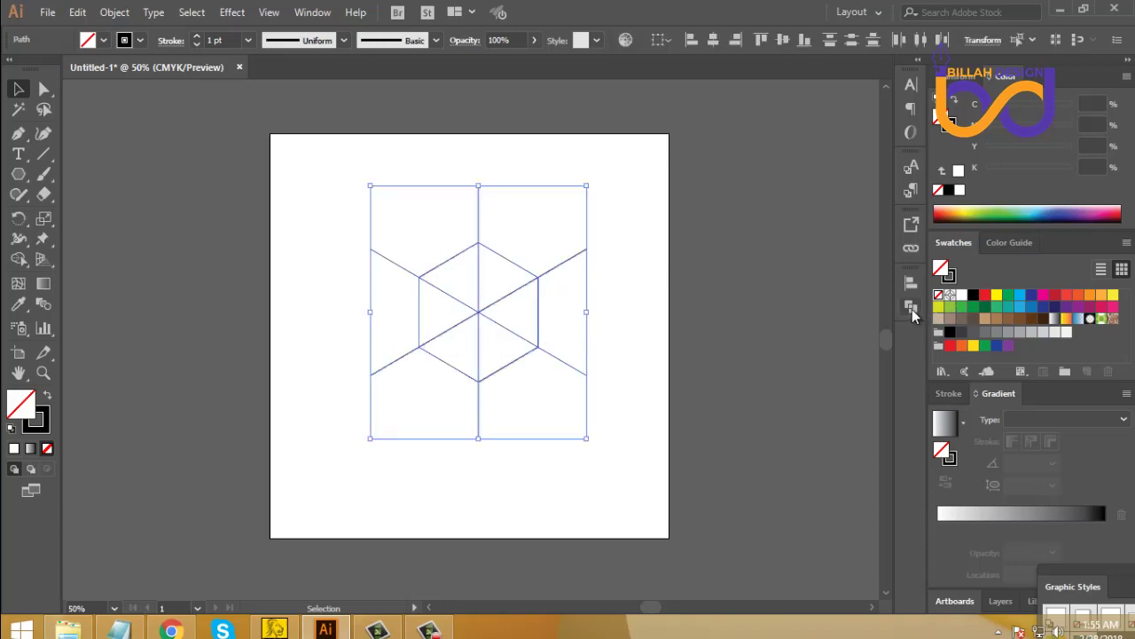
click(912, 307)
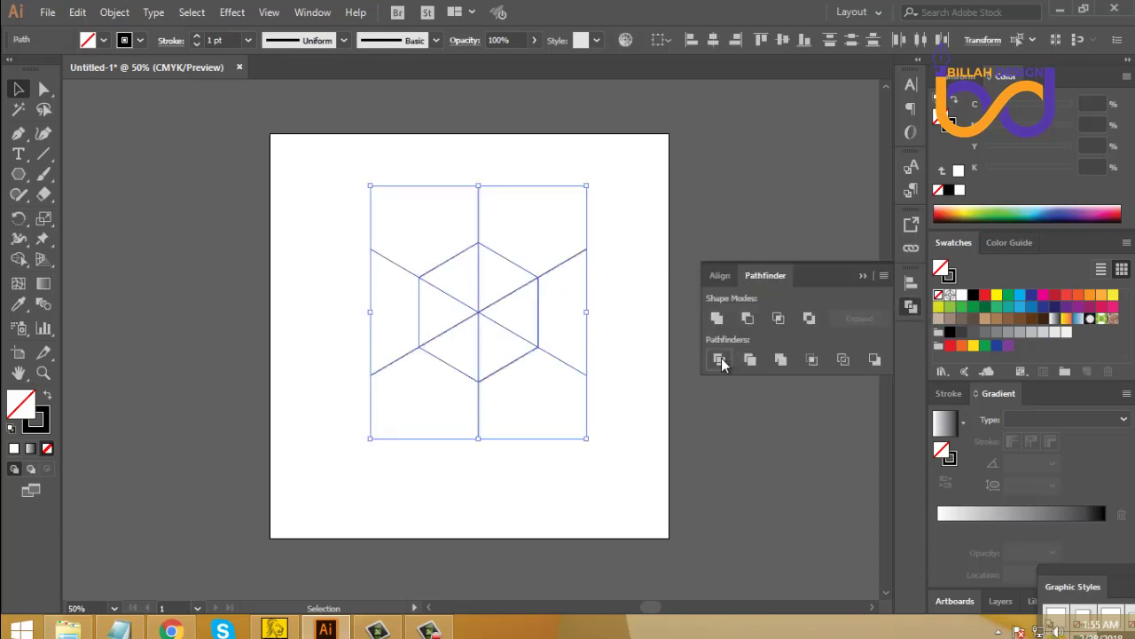
click(722, 358)
click(914, 306)
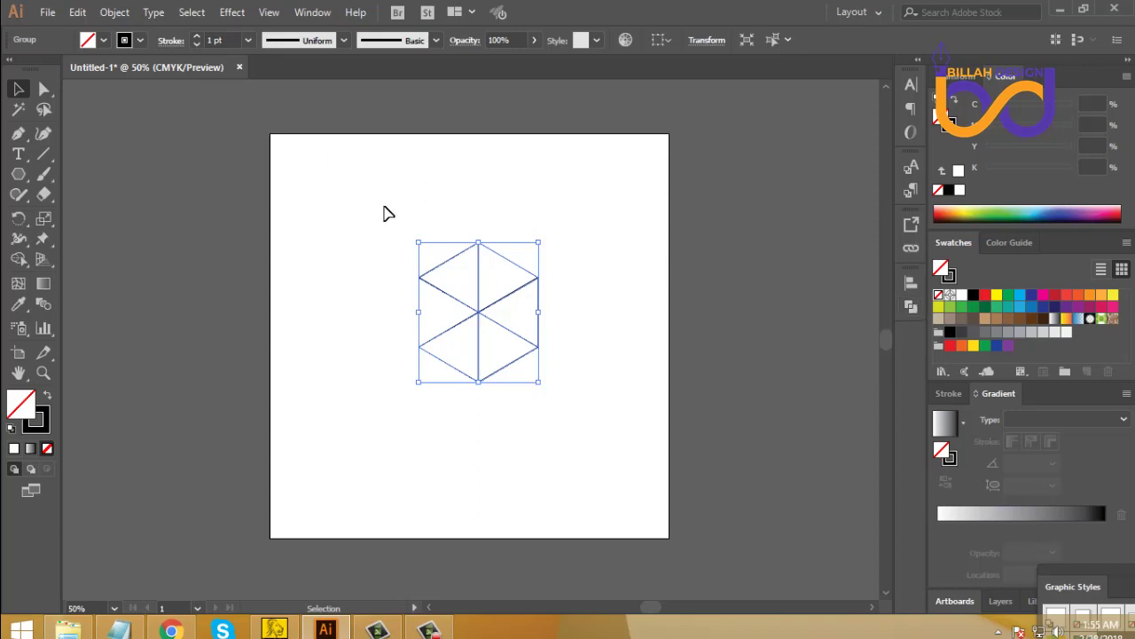
Merge the triangles into three rhombus faces (top, right, left) with Pathfinder
click(45, 93)
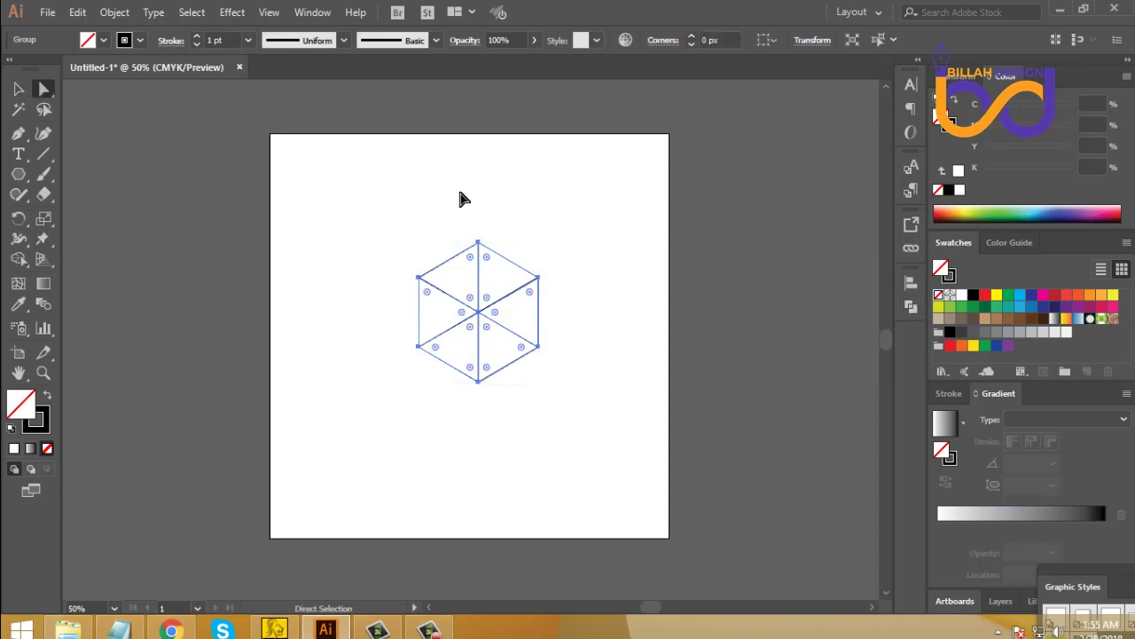
click(511, 223)
drag(480, 252, 561, 269)
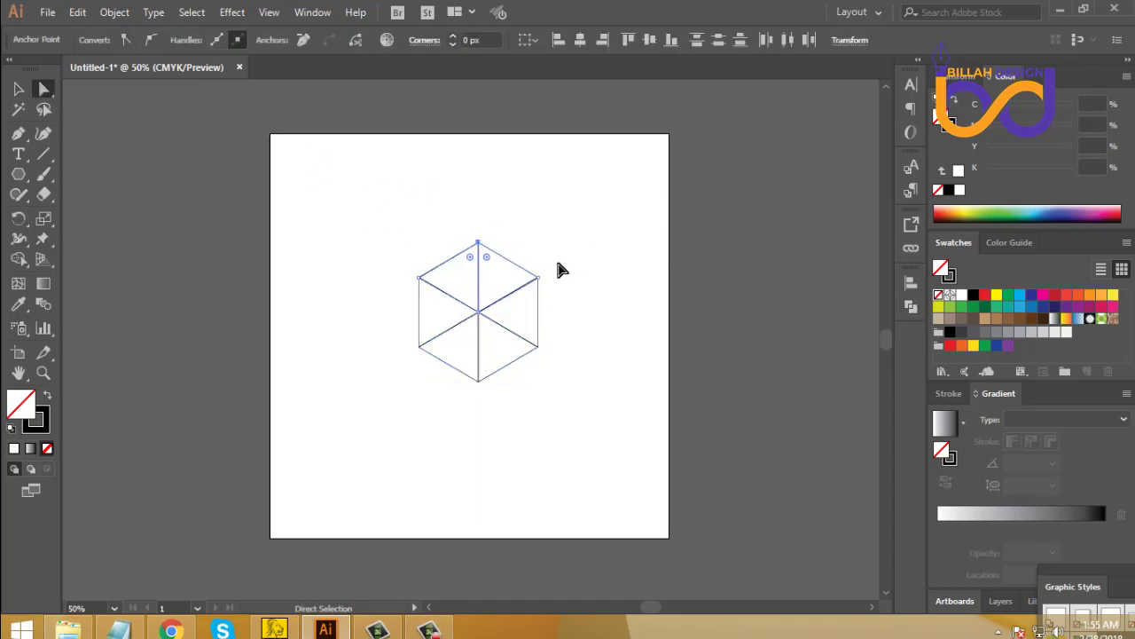
click(911, 307)
click(717, 317)
click(538, 341)
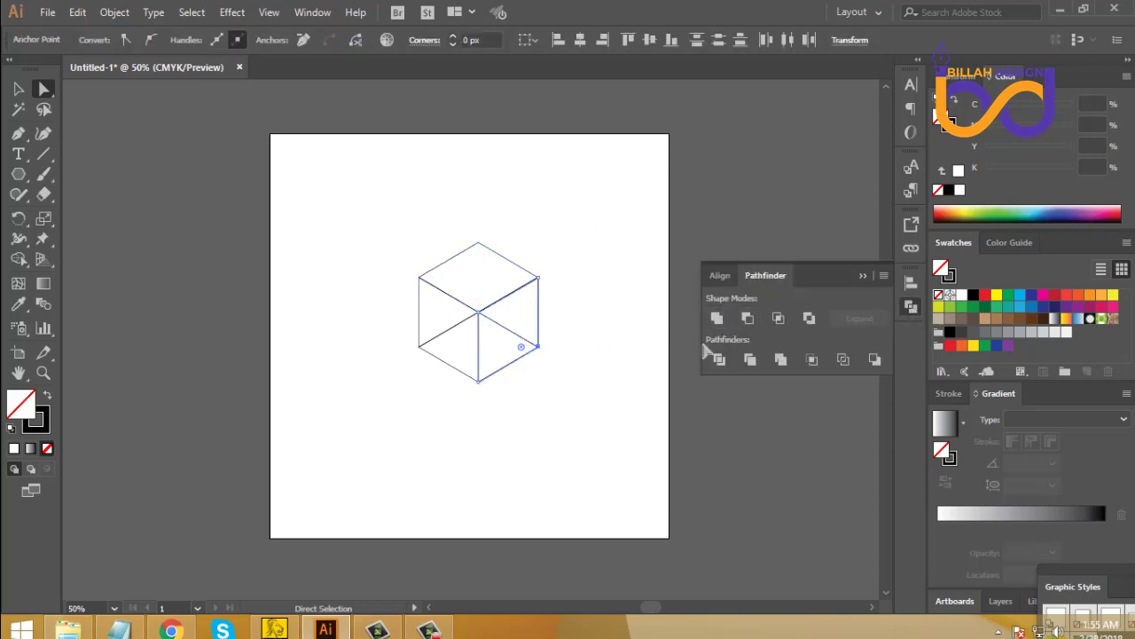
click(717, 319)
drag(376, 321, 448, 367)
click(715, 319)
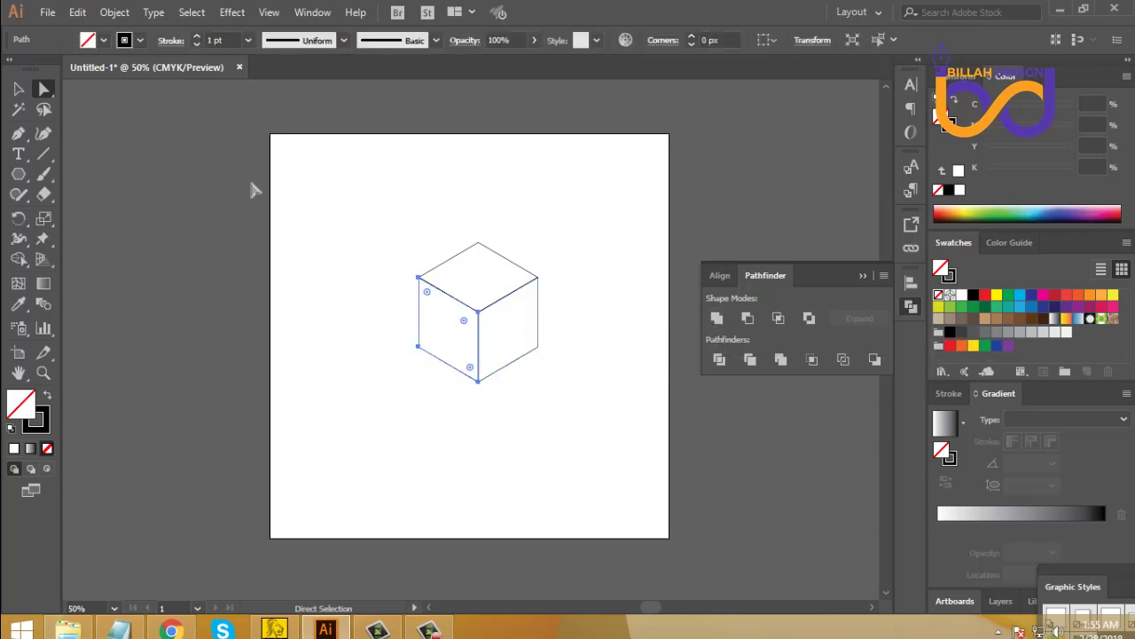
Zoom in on the cube and ungroup its faces into separate paths
key(v)
click(394, 346)
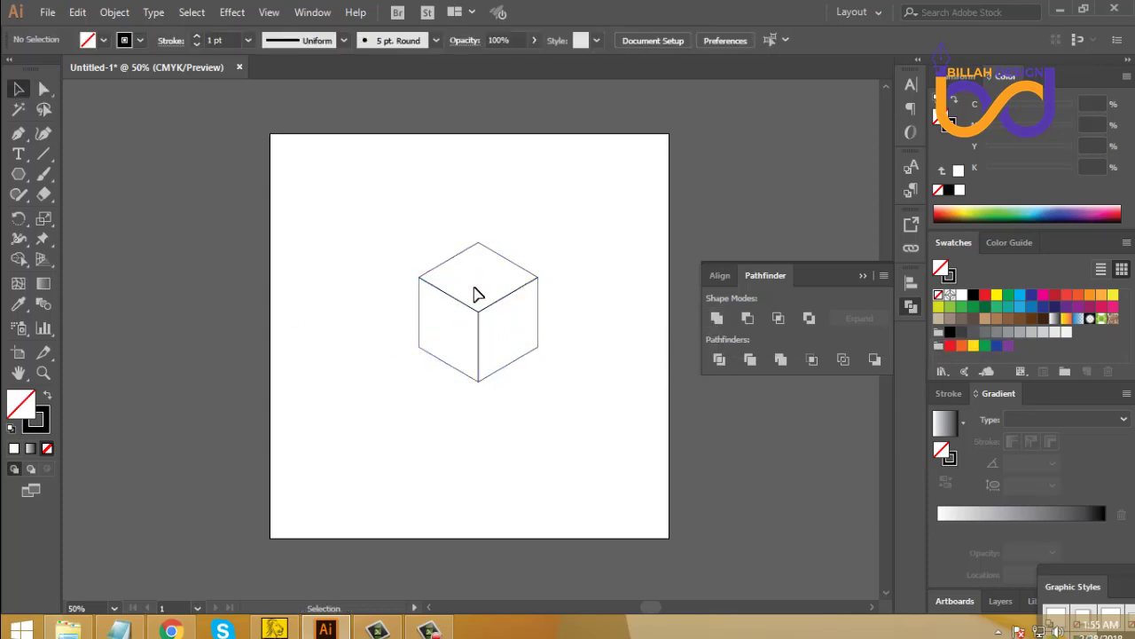
drag(659, 396, 585, 382)
click(906, 306)
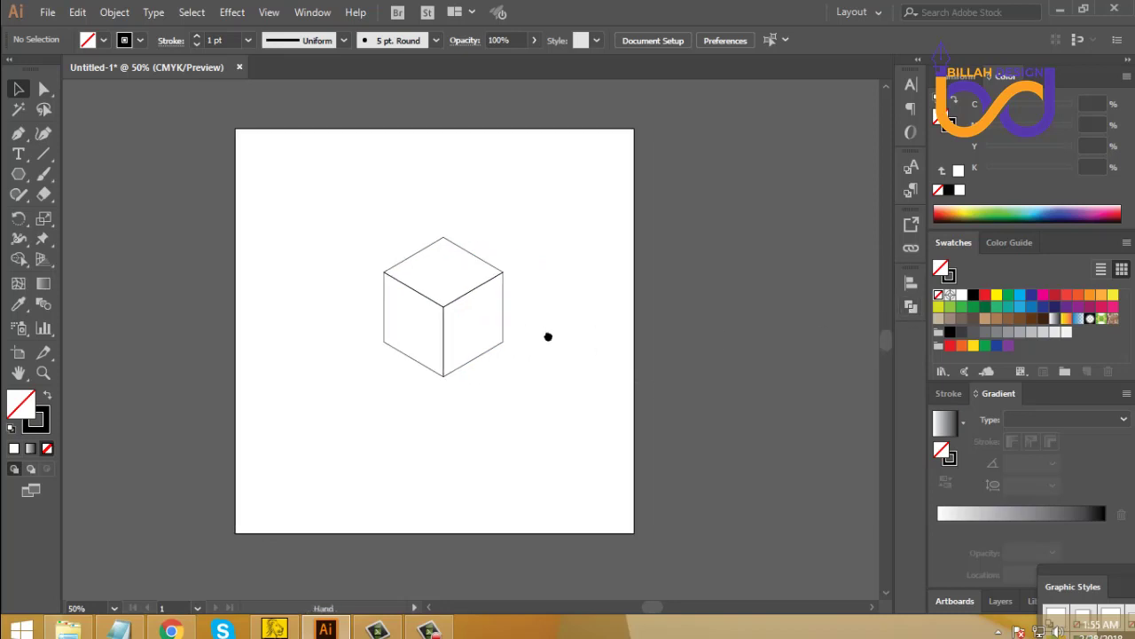
scroll(550, 337, left, 2)
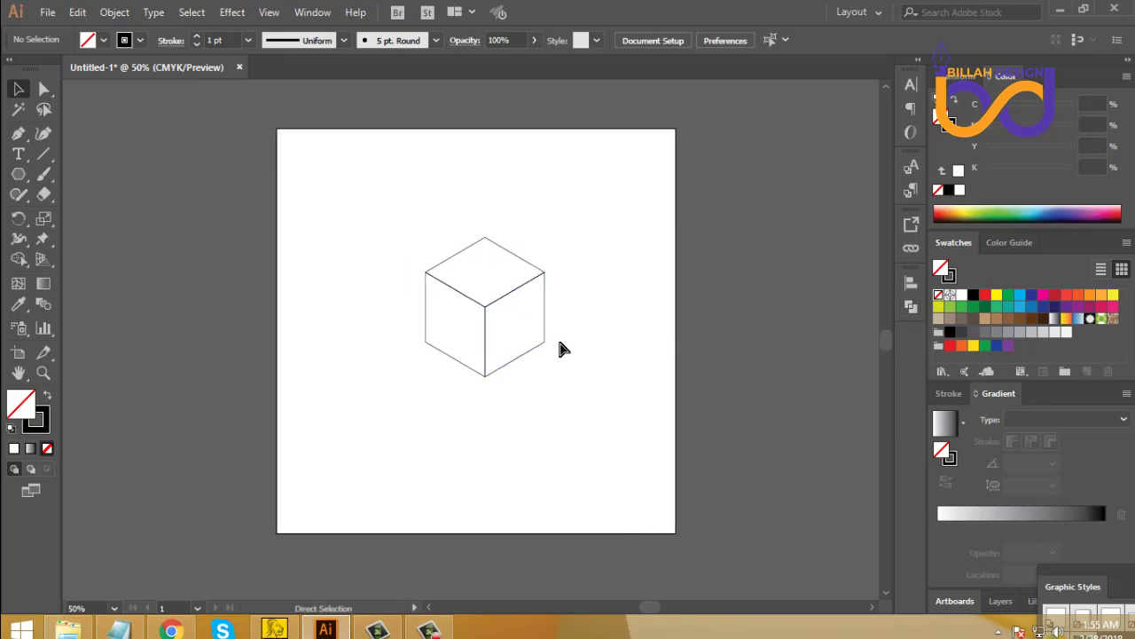
key(ctrl+plus)
drag(560, 329, 544, 326)
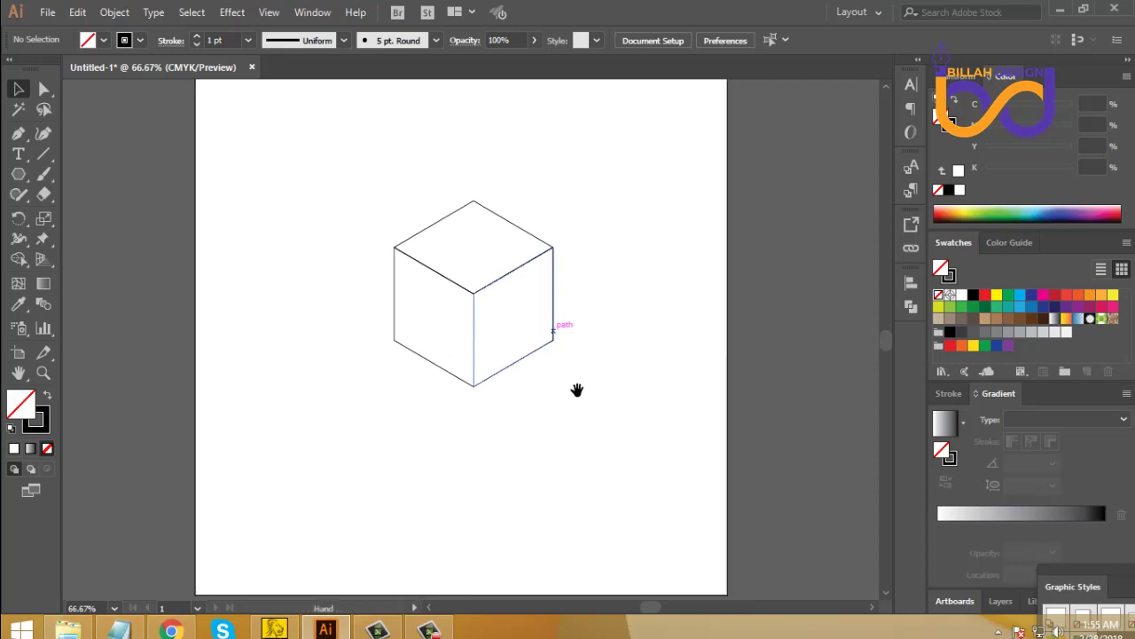
click(502, 282)
right_click(504, 280)
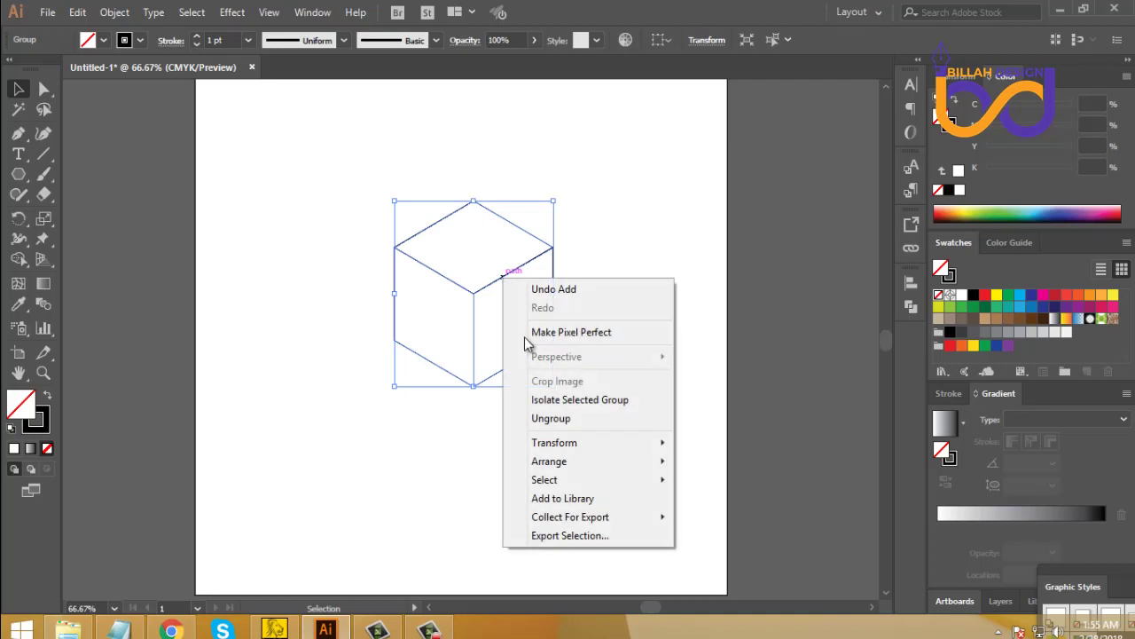
click(547, 418)
click(113, 14)
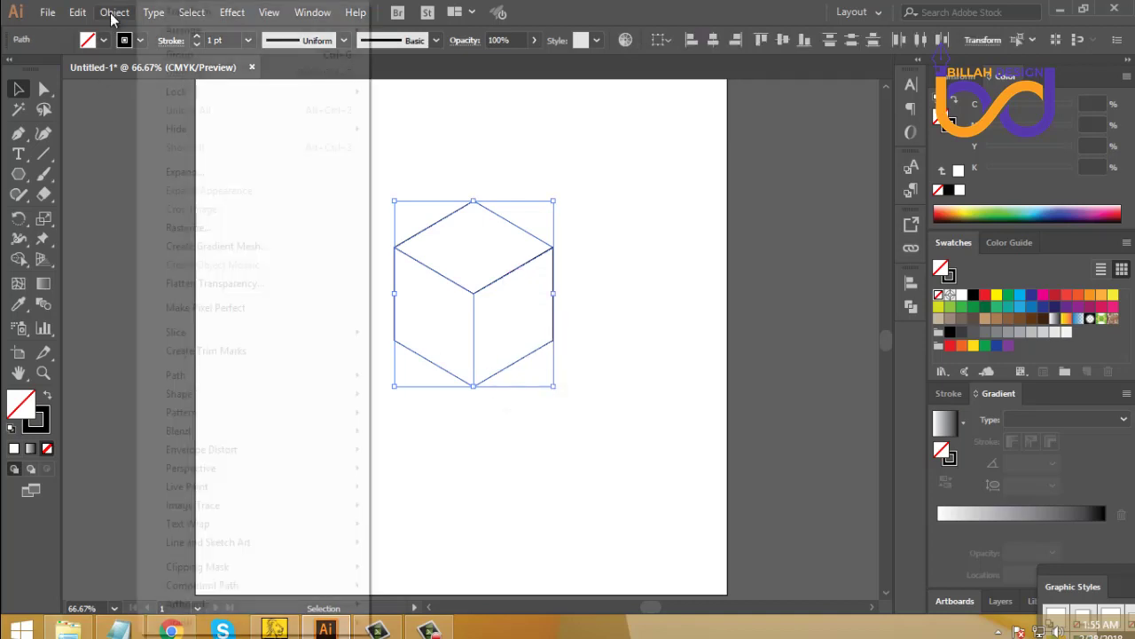
Open Offset Path, move the dialog aside and turn on Preview
mouse_move(207, 382)
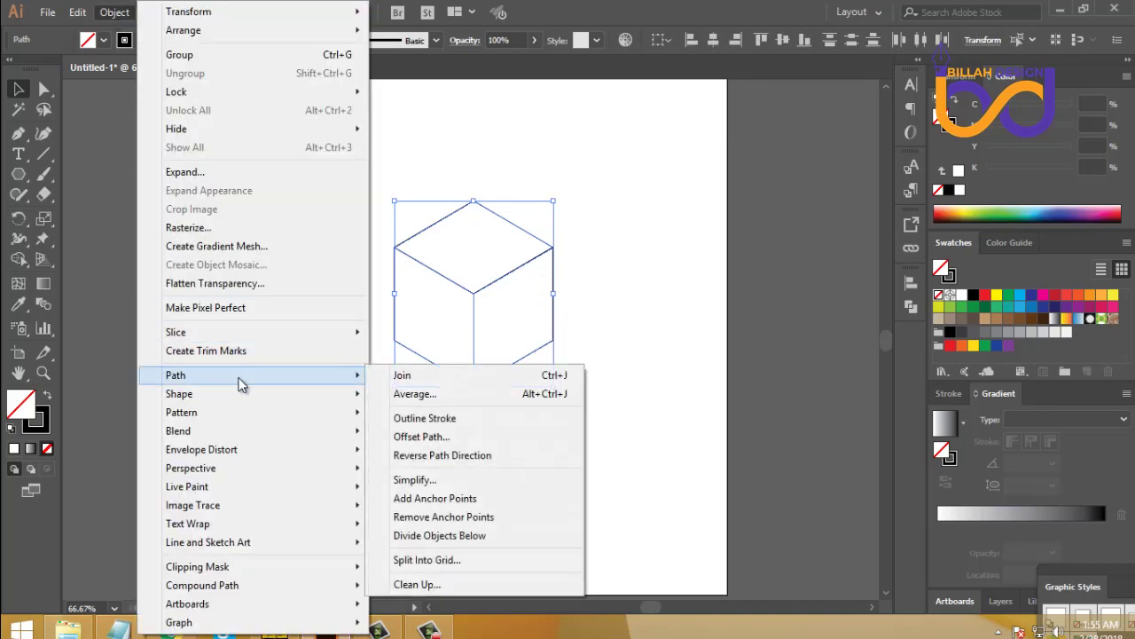
click(430, 438)
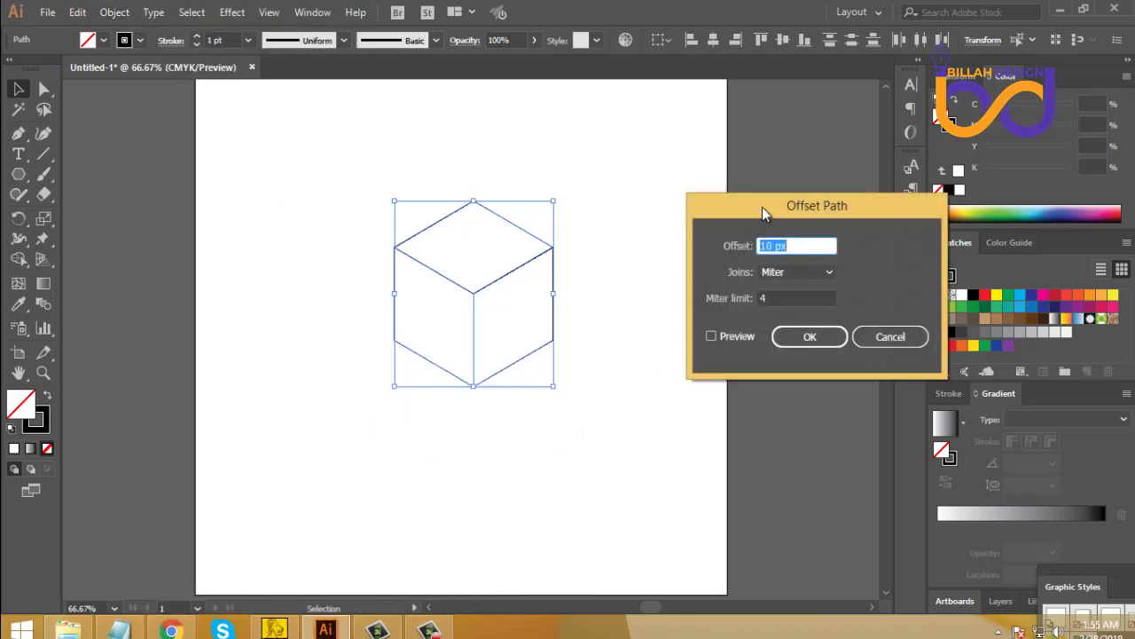
drag(762, 207, 751, 175)
click(700, 305)
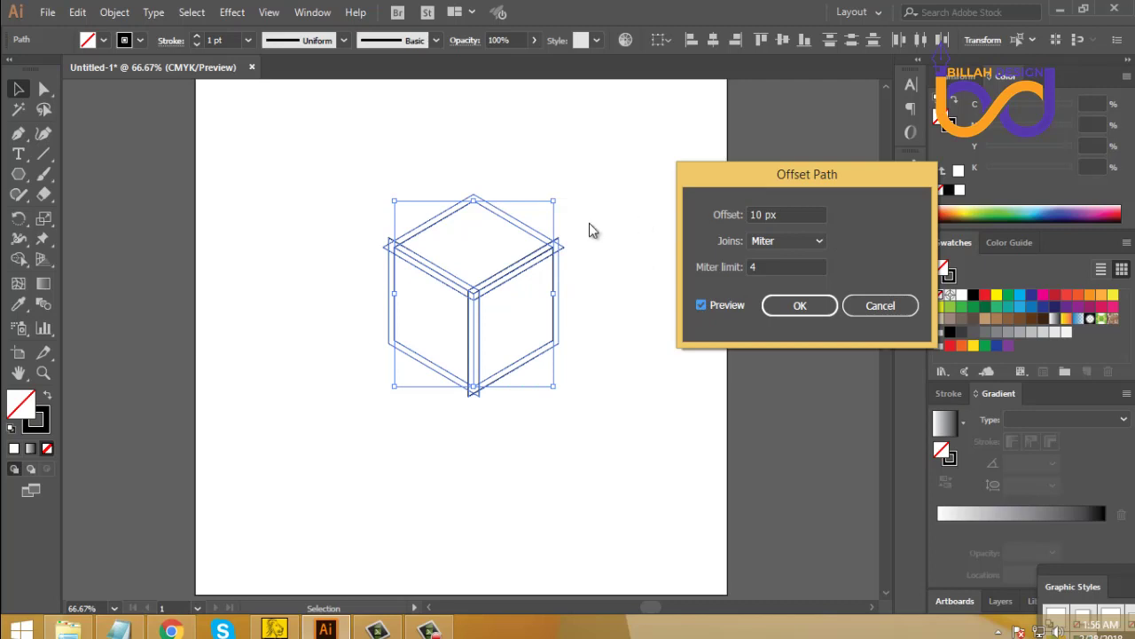
Adjust the offset value to -7 px, previewing inset outlines in each face
triple_click(785, 214)
text(8)
key(Tab)
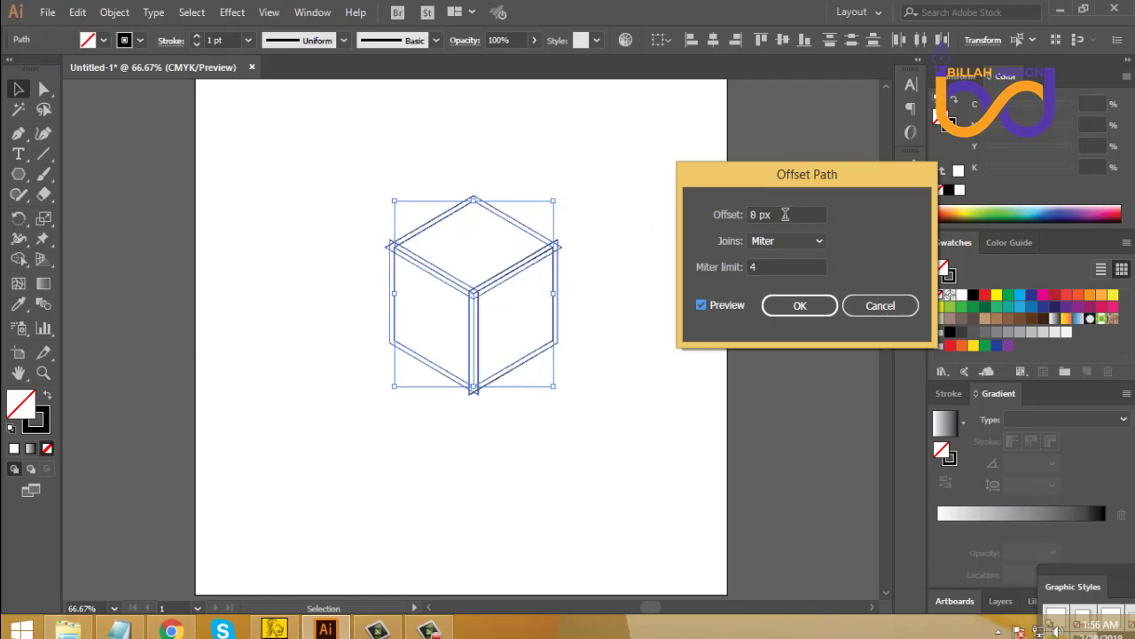
scroll(783, 213, down, 2)
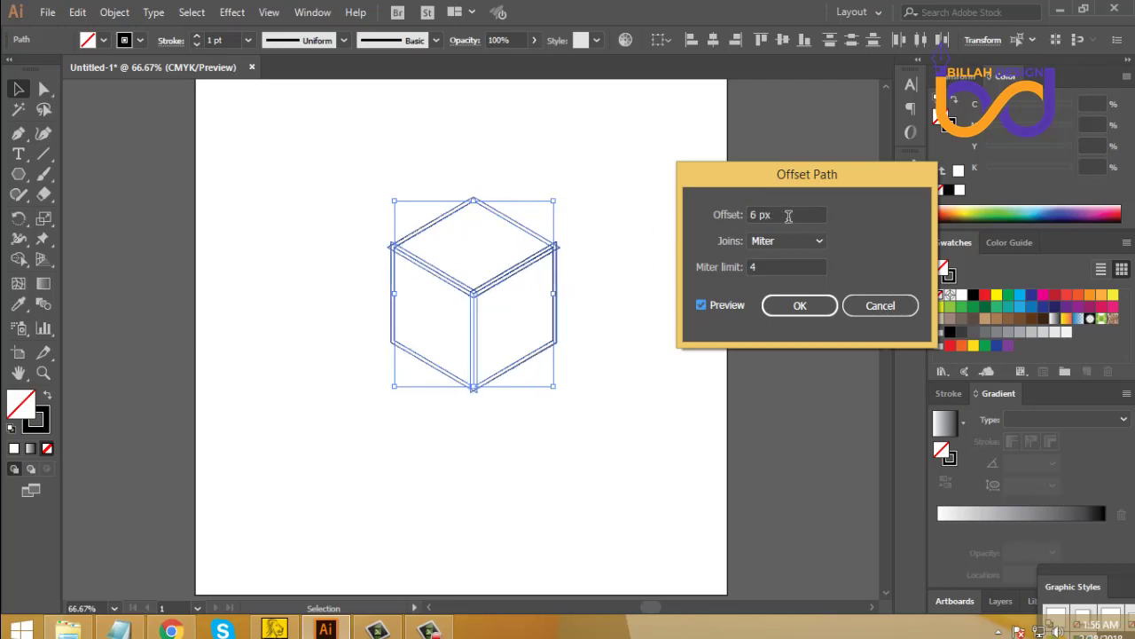
scroll(788, 215, down, 2)
scroll(789, 216, down, 4)
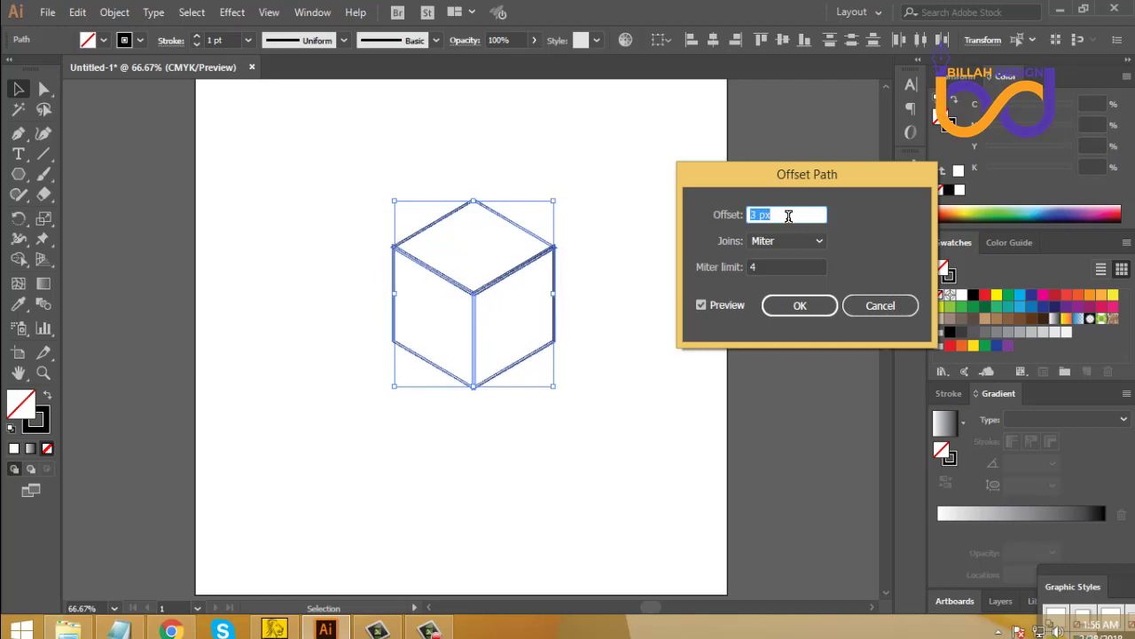
scroll(788, 216, down, 7)
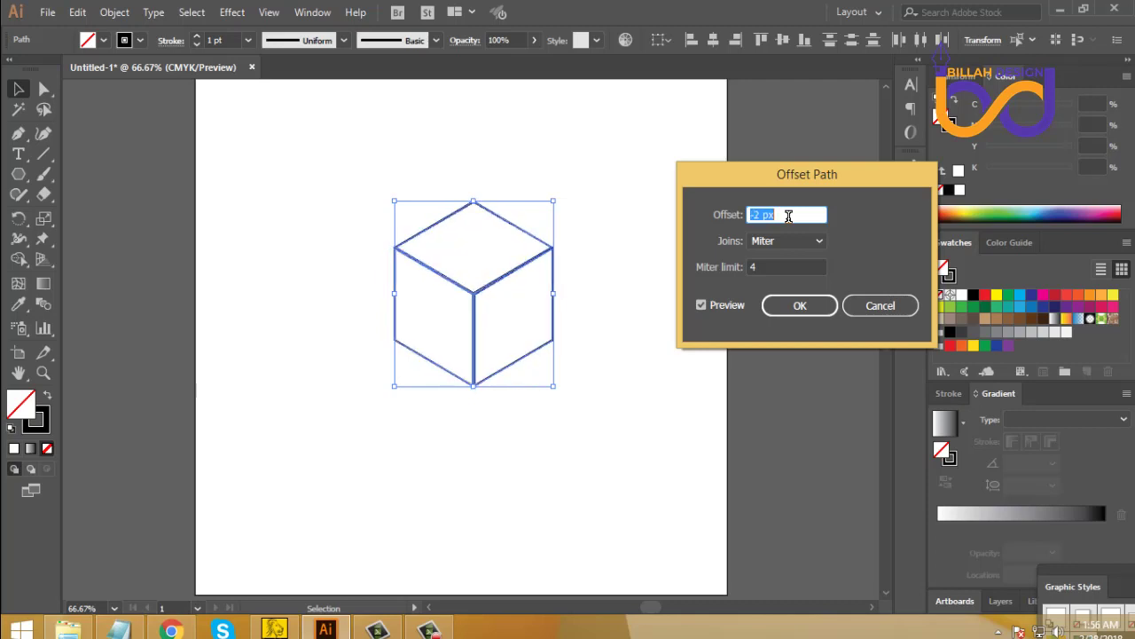
scroll(789, 216, up, 1)
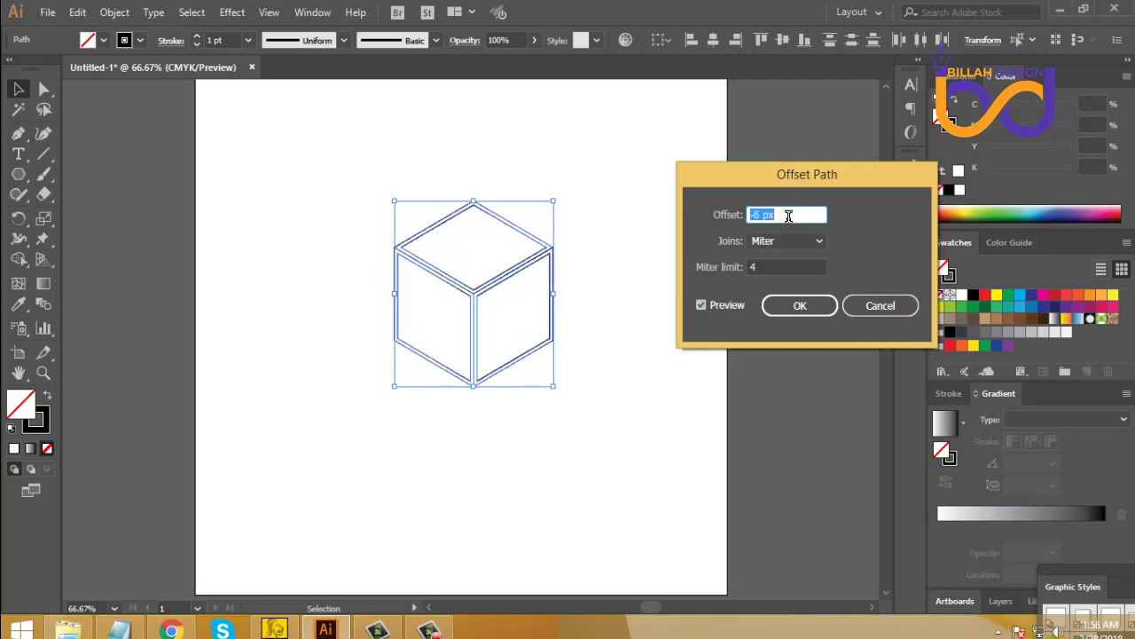
scroll(788, 215, down, 1)
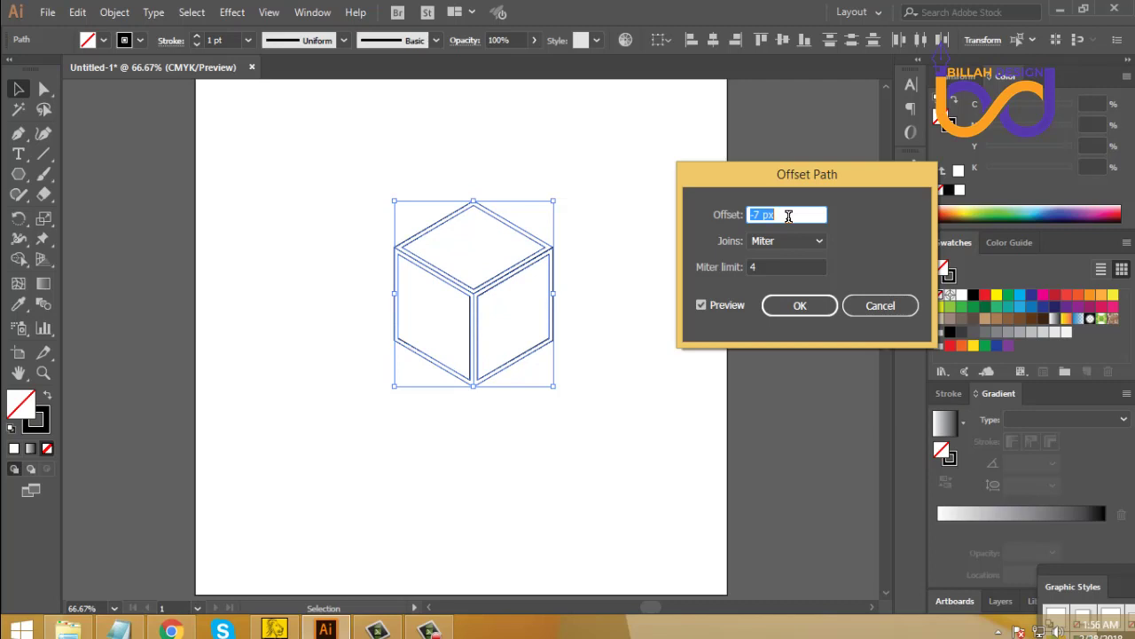
Apply the -7 px offset, centre the separated inset faces, then choose the Rectangular Grid Tool
click(797, 306)
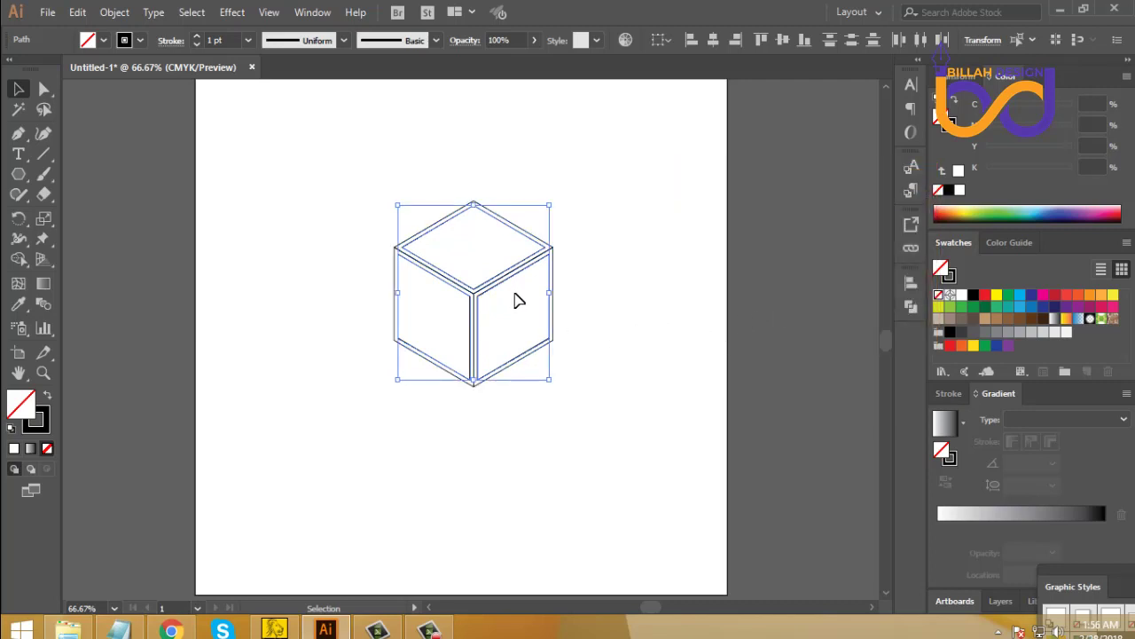
drag(514, 279, 396, 340)
drag(426, 178, 507, 429)
drag(479, 295, 675, 299)
drag(447, 216, 248, 398)
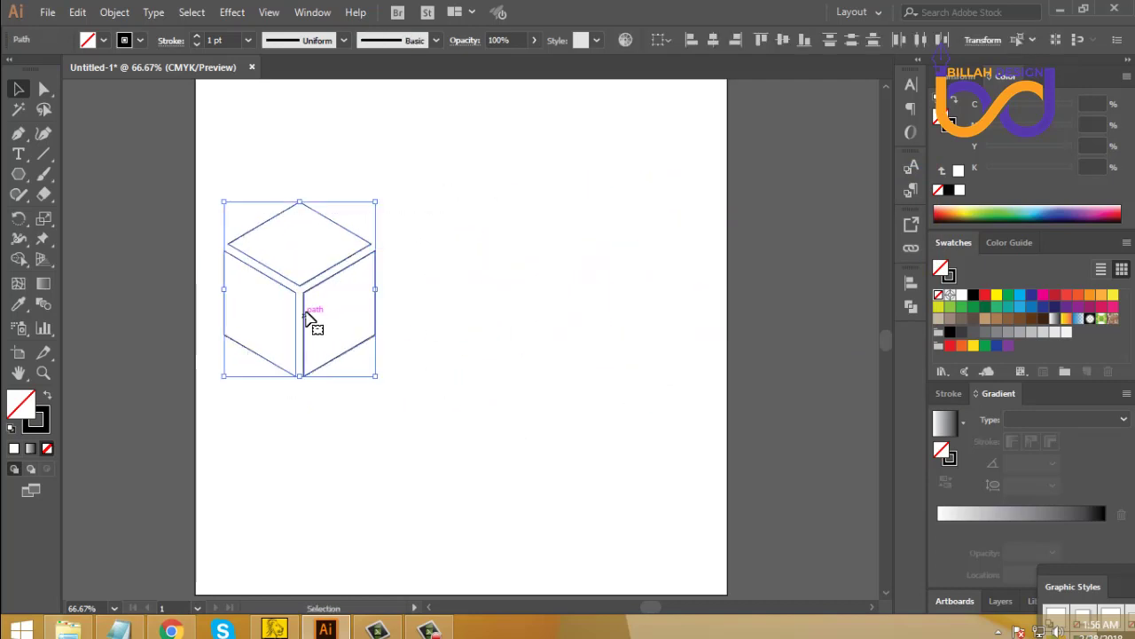
drag(302, 299, 508, 316)
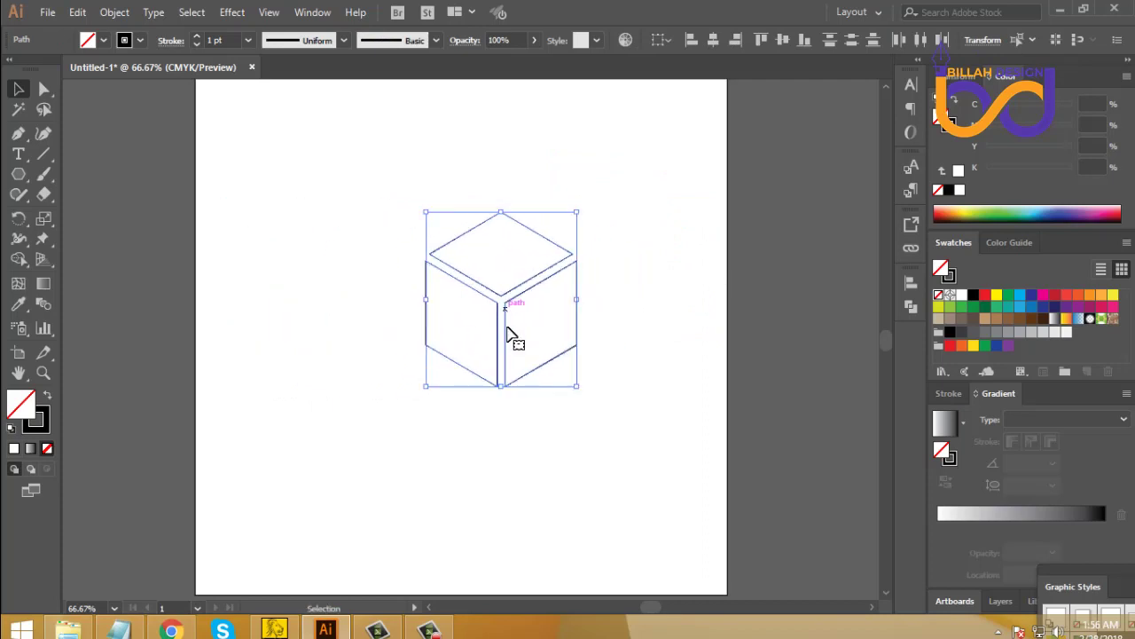
click(333, 354)
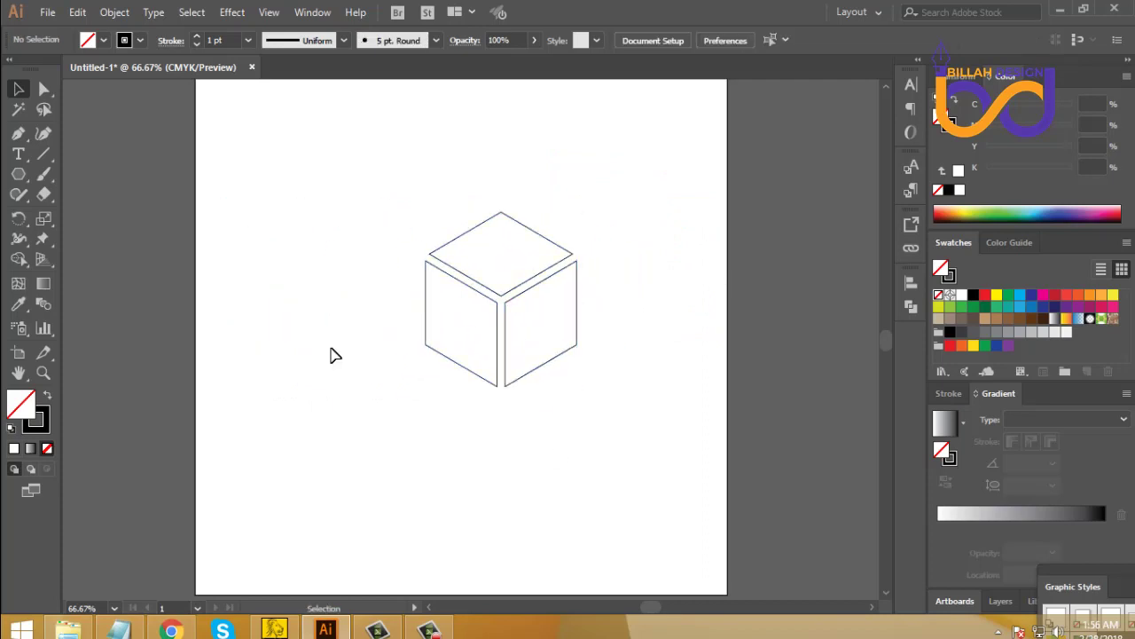
click(44, 154)
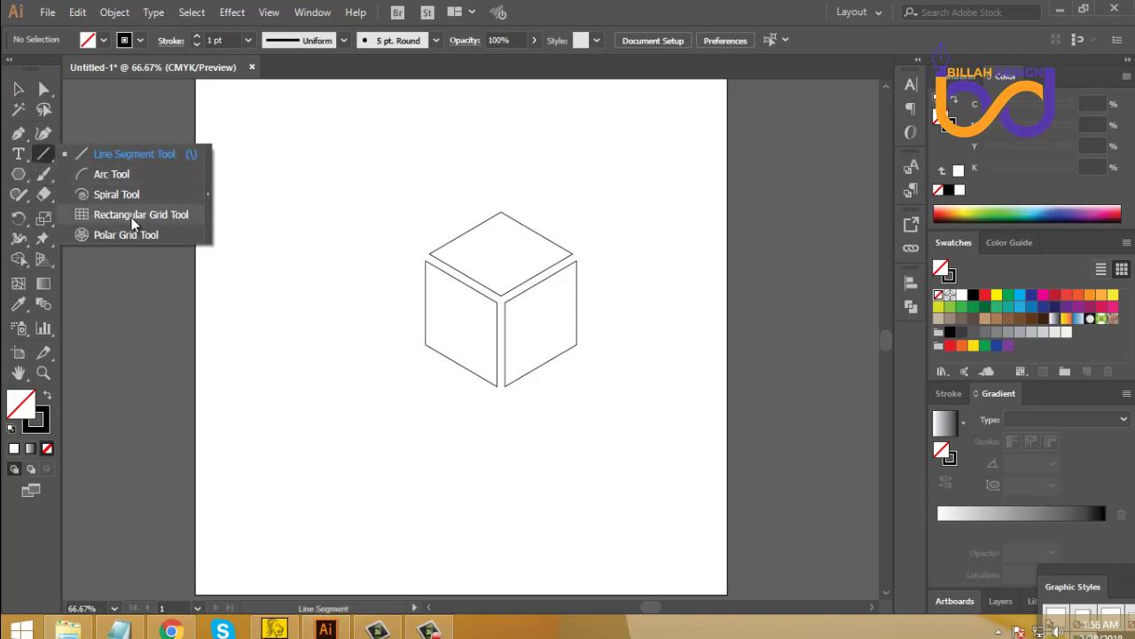
click(146, 215)
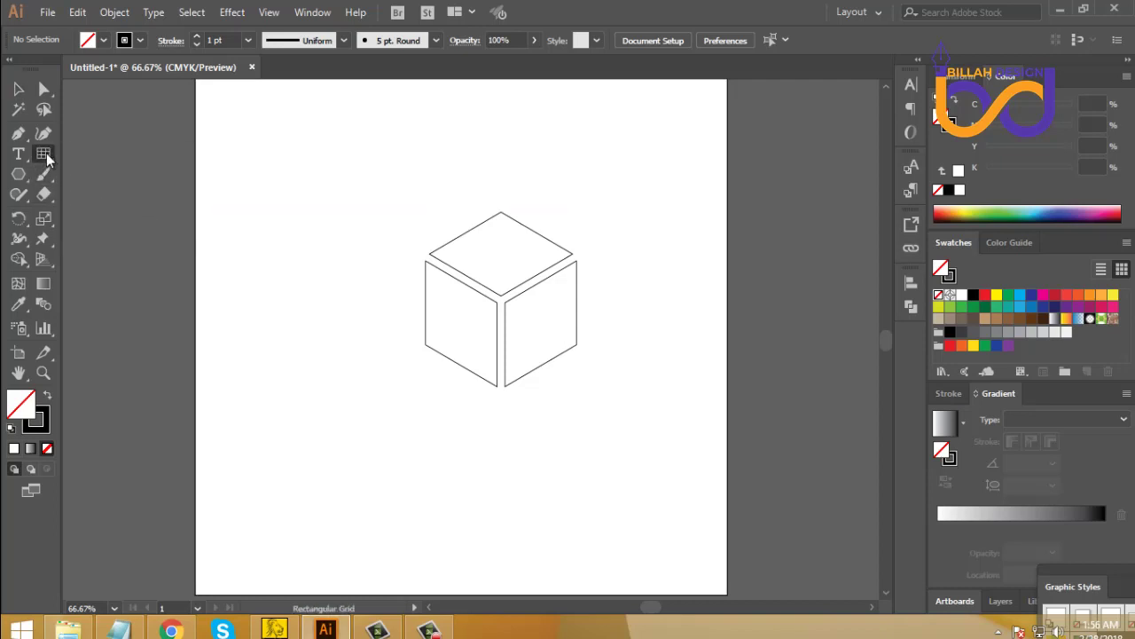
Set the Rectangular Grid Tool to 7 horizontal and 7 vertical dividers
double_click(46, 152)
drag(578, 108, 745, 113)
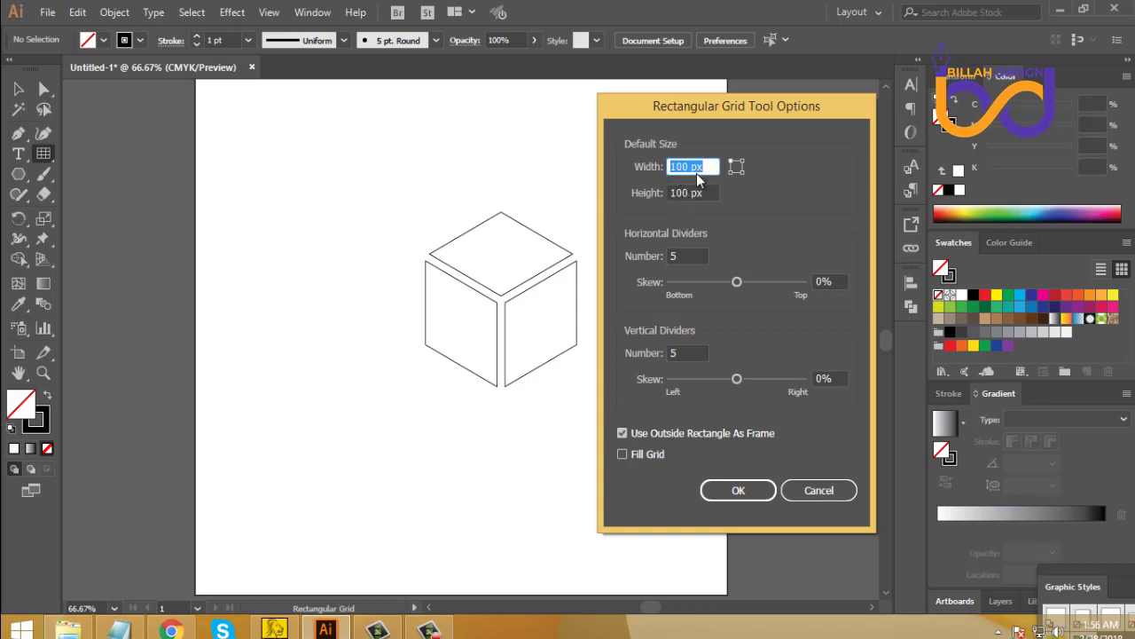
double_click(688, 256)
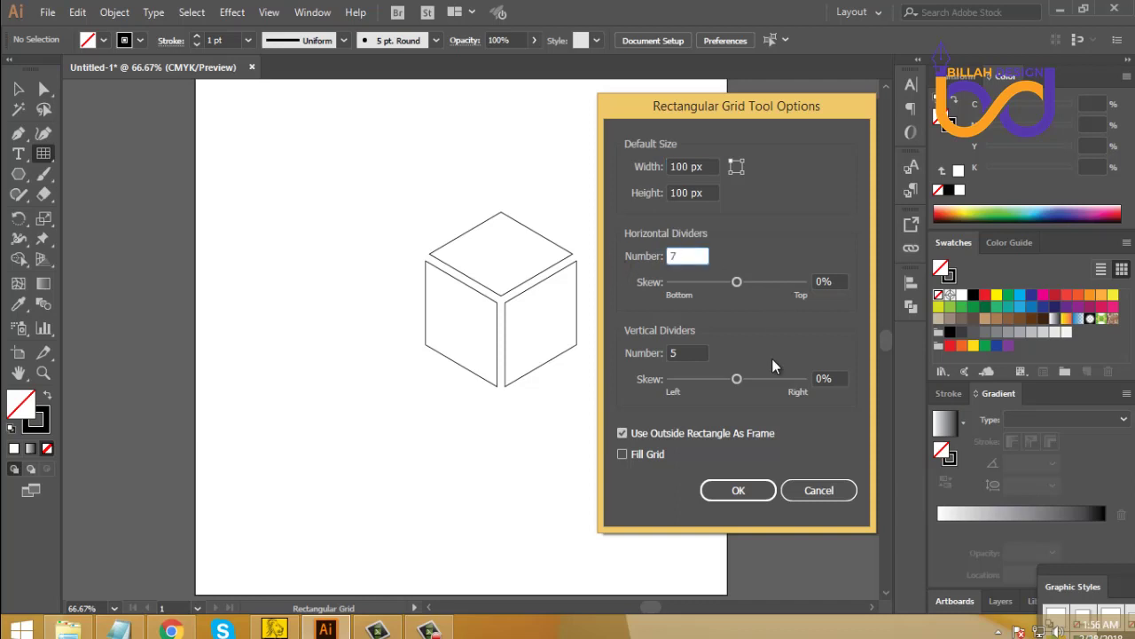
text(7)
double_click(691, 355)
text(7)
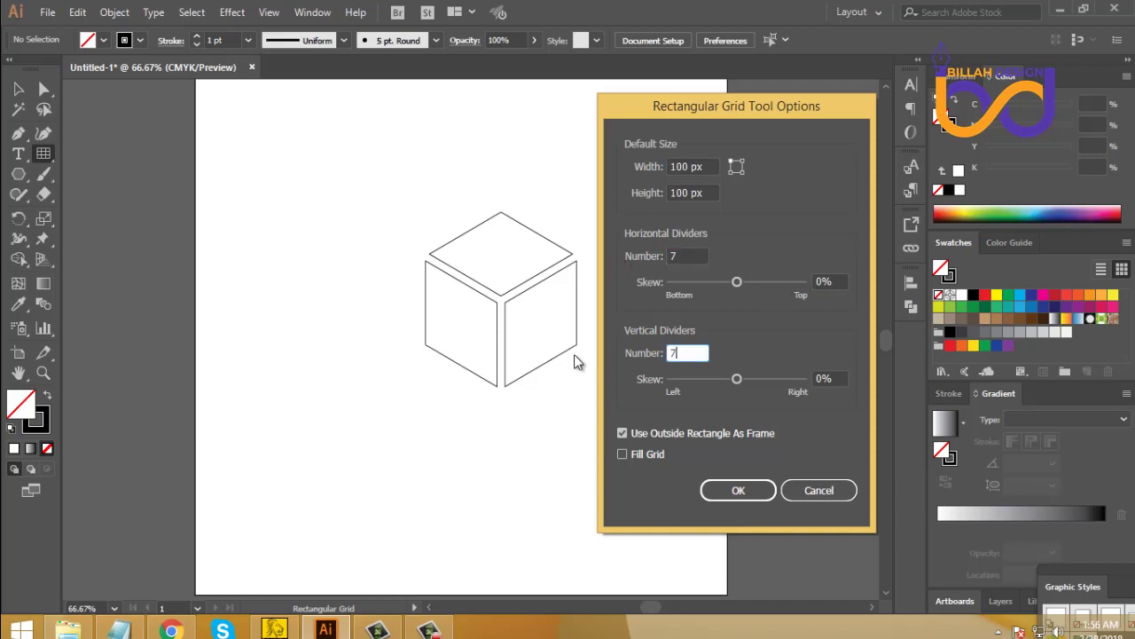
click(737, 490)
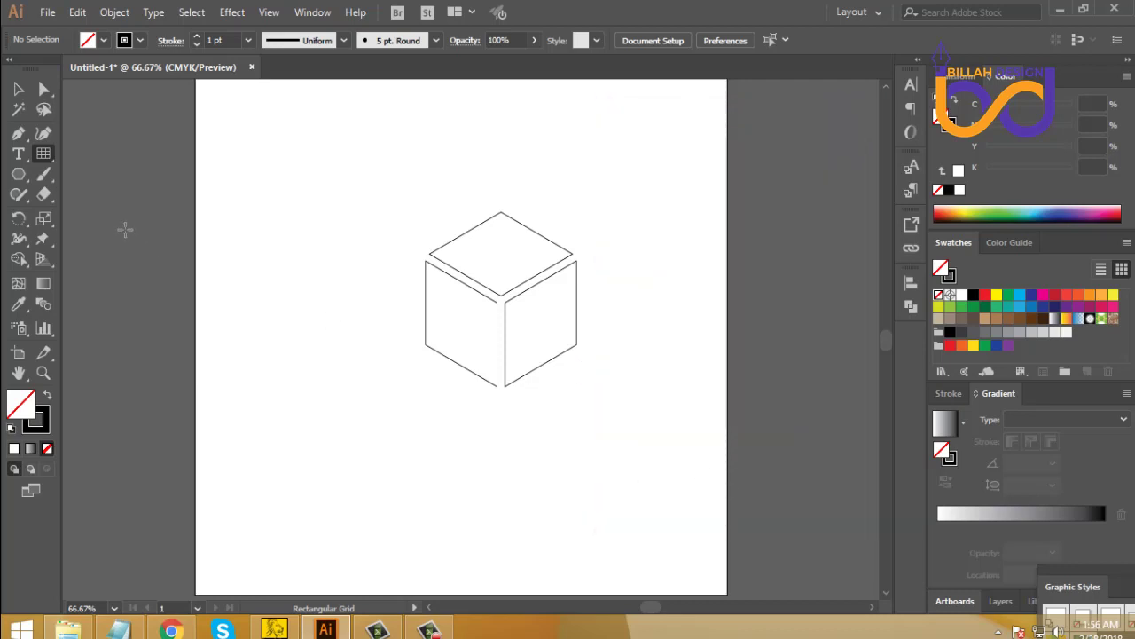
Draw a square grid and position it left of the cube
mouse_move(272, 183)
mouse_down()
mouse_move(343, 291)
mouse_move(292, 236)
mouse_move(322, 320)
mouse_up()
click(18, 89)
click(301, 309)
click(374, 383)
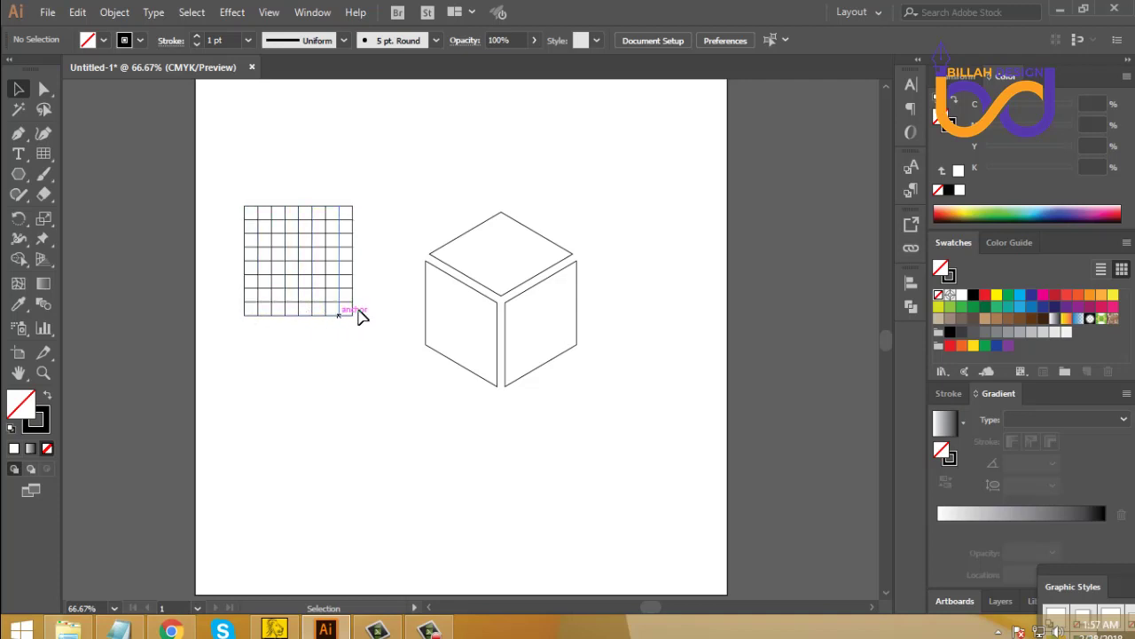
At 200% zoom, move the grid onto the left face, shortening and narrowing it to fit
drag(352, 314, 469, 411)
key(ctrl+shift+a)
key(ctrl+shift+a)
key(ctrl+plus)
key(ctrl+plus)
key(ctrl+plus)
drag(317, 264, 320, 345)
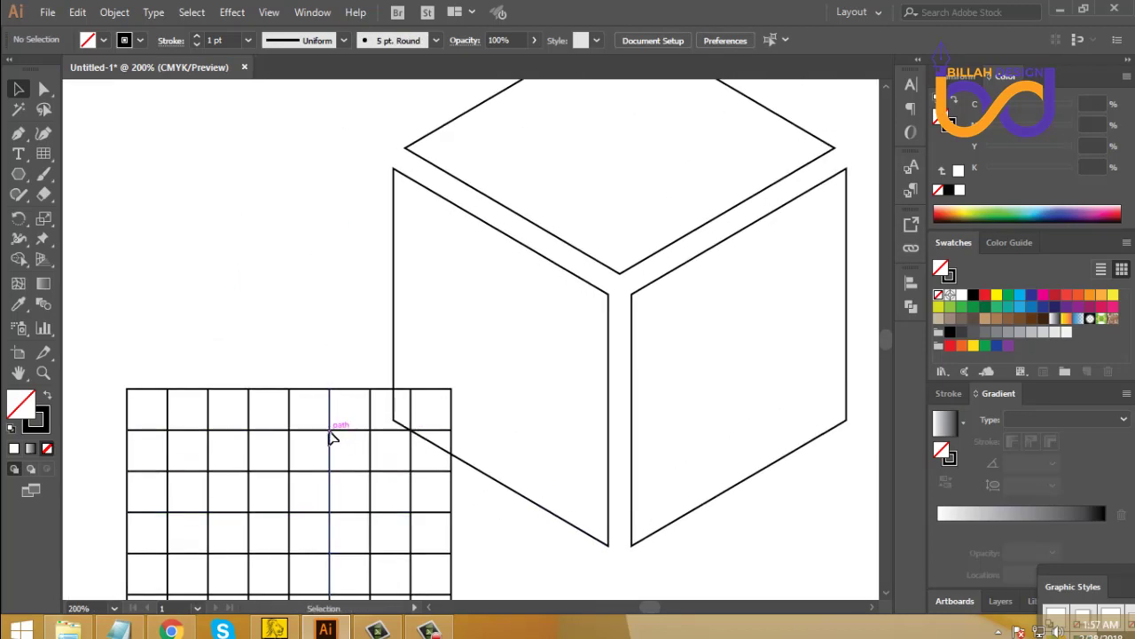
drag(335, 431, 596, 215)
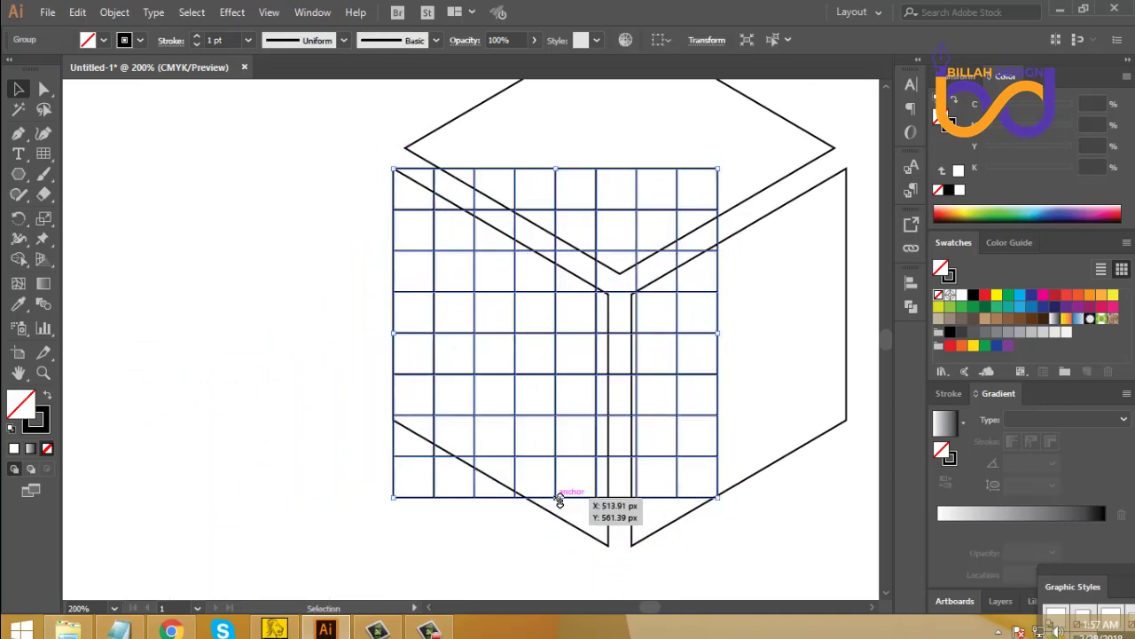
drag(559, 498, 560, 421)
drag(740, 380, 651, 393)
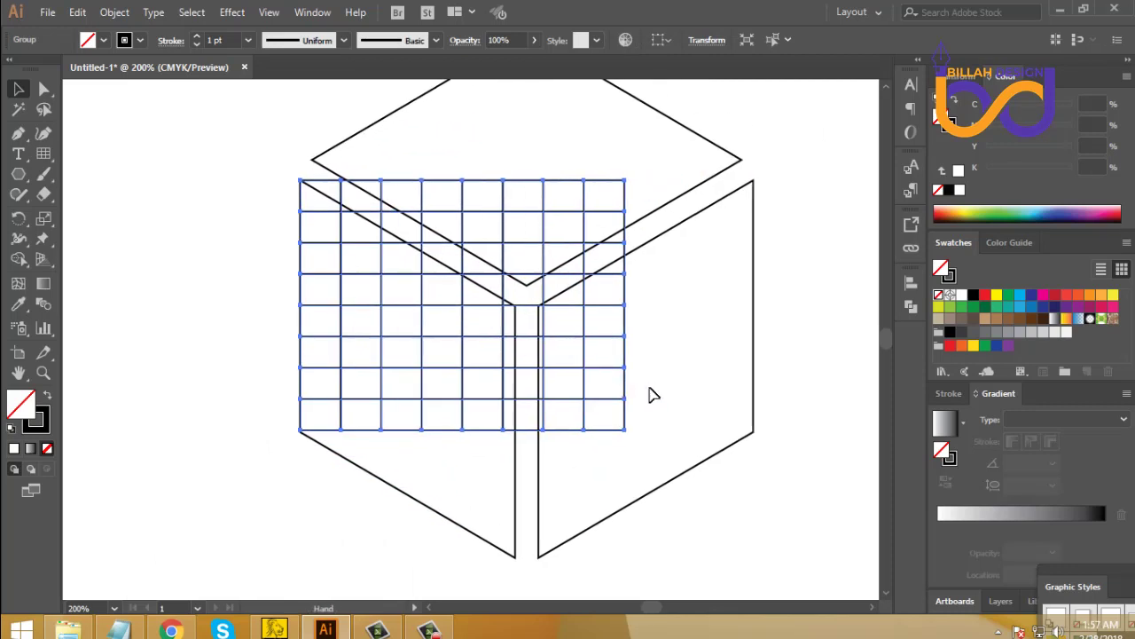
drag(610, 313, 517, 330)
click(500, 425)
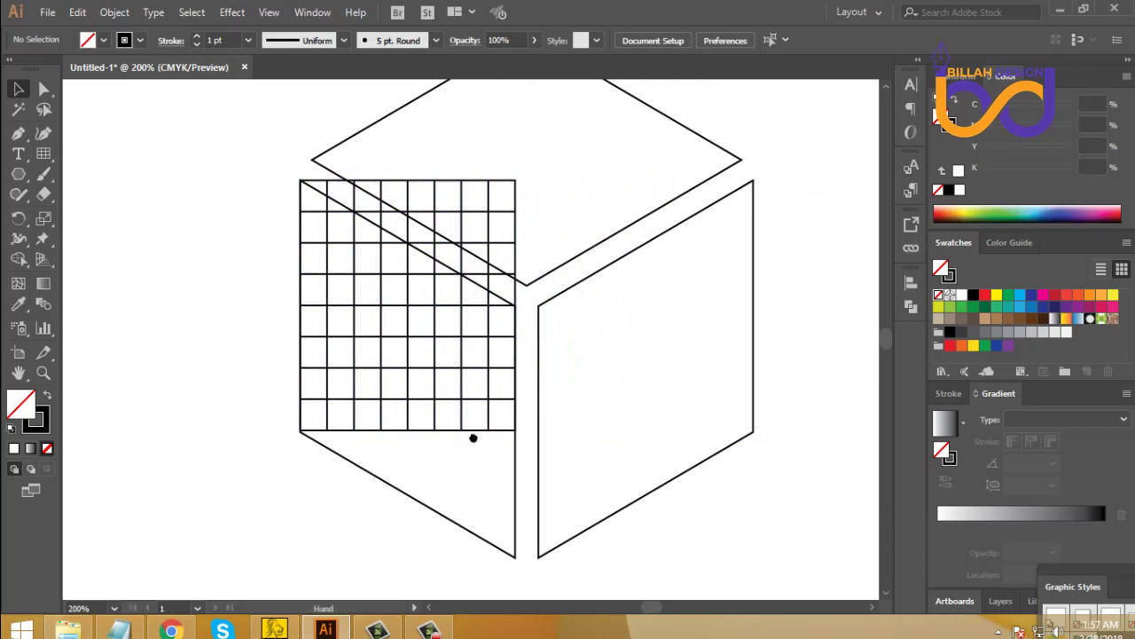
drag(462, 451, 473, 432)
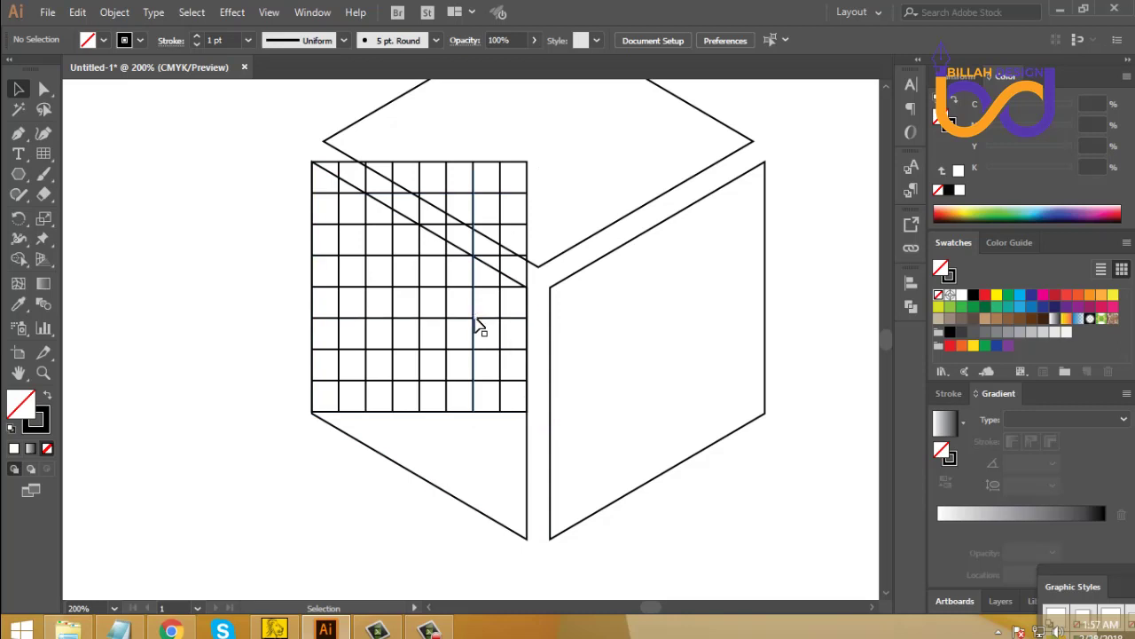
Free-distort the grid so its top-right corner lands on the left face's corner, then deselect
click(448, 302)
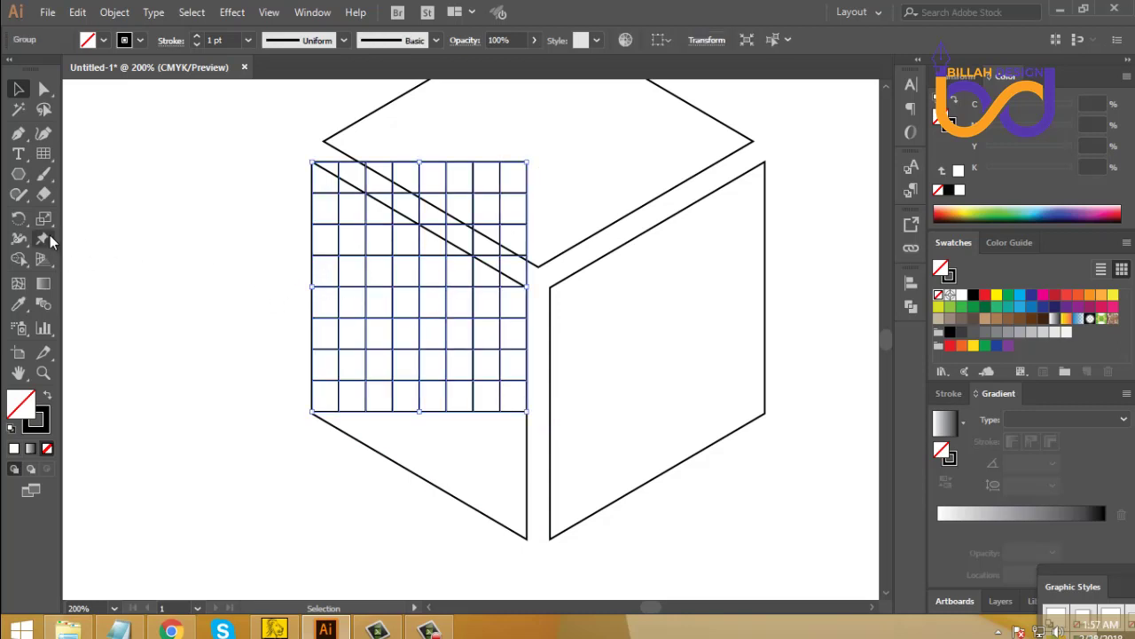
click(45, 241)
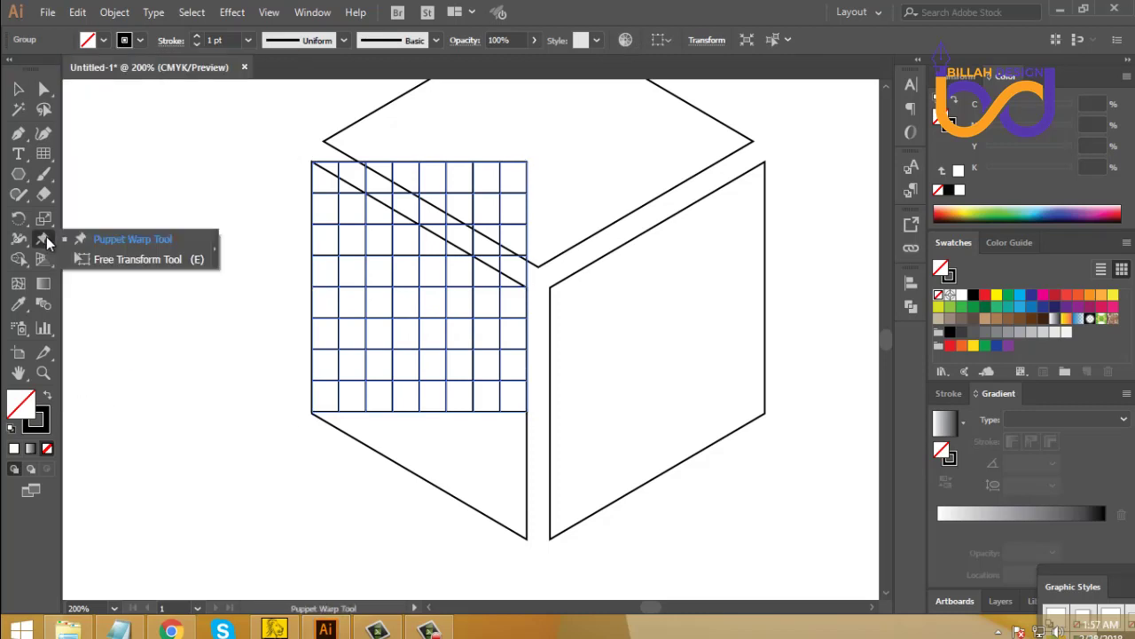
click(134, 260)
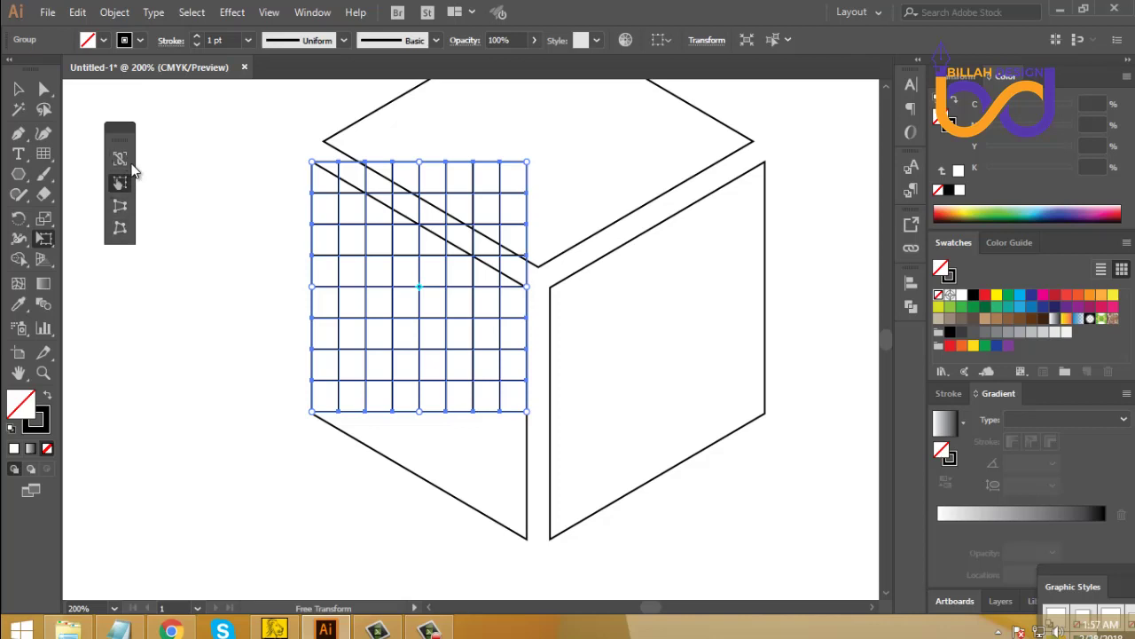
click(122, 230)
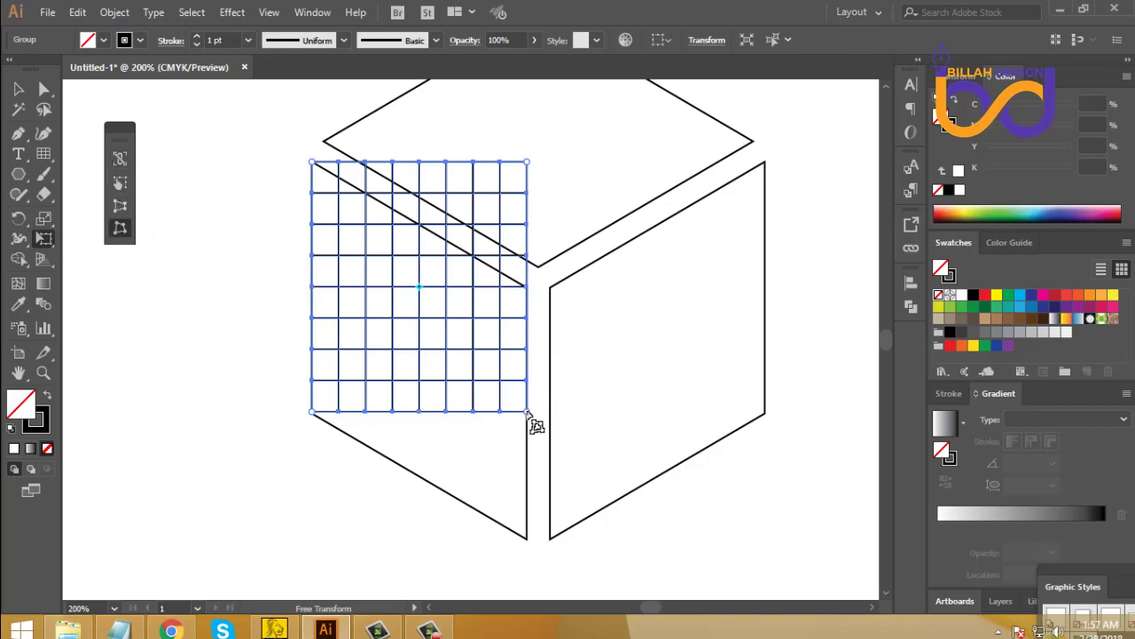
drag(530, 417, 527, 536)
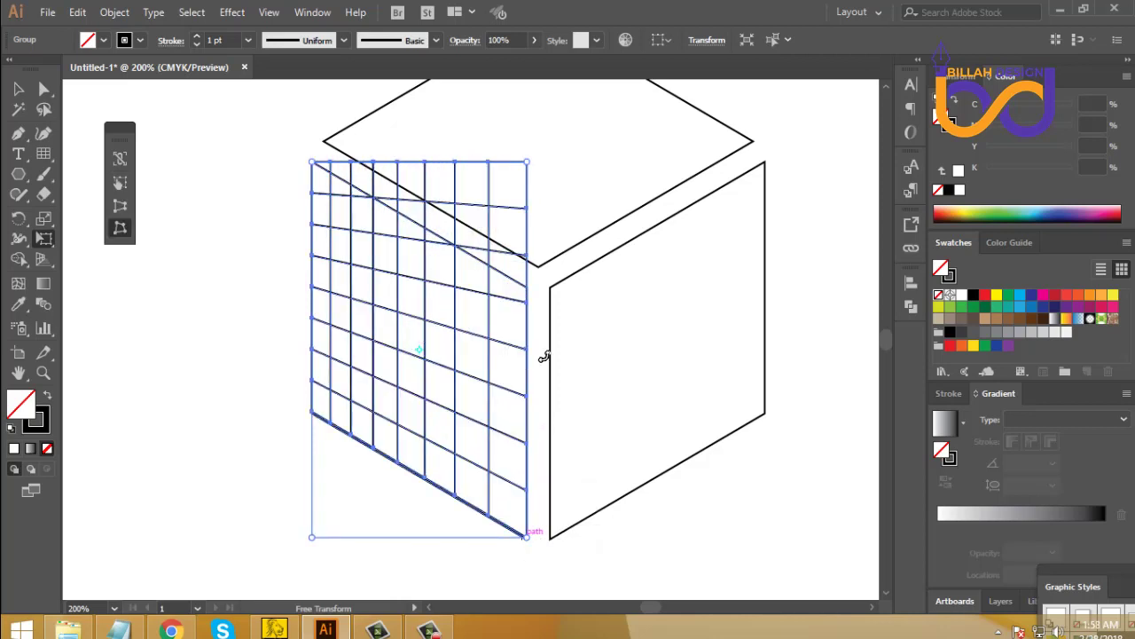
drag(528, 165, 527, 286)
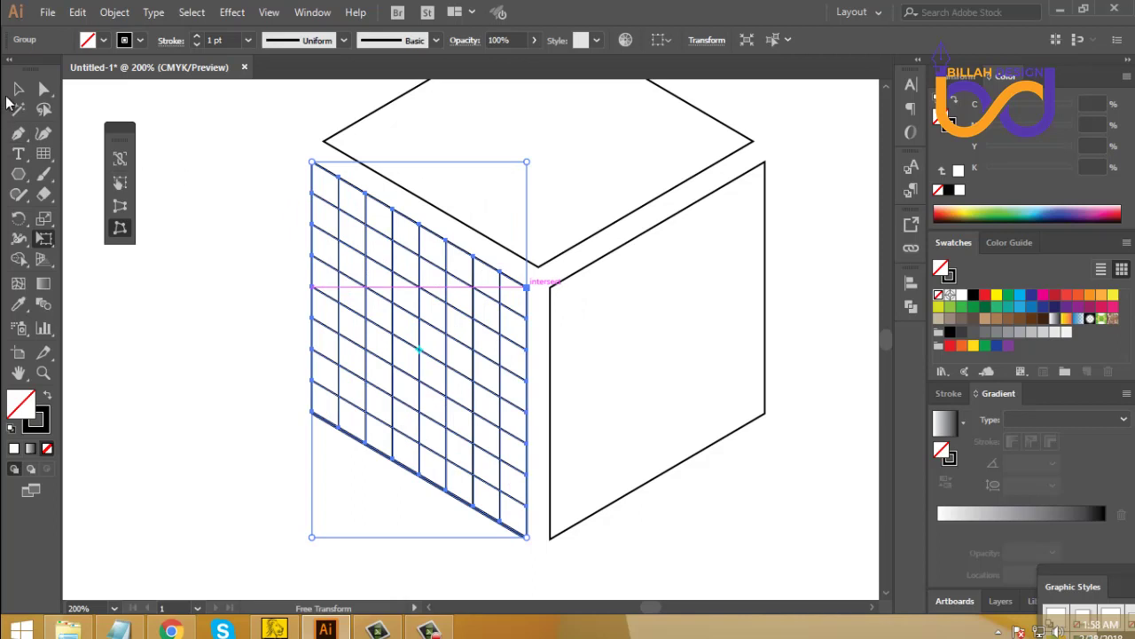
click(18, 88)
click(223, 346)
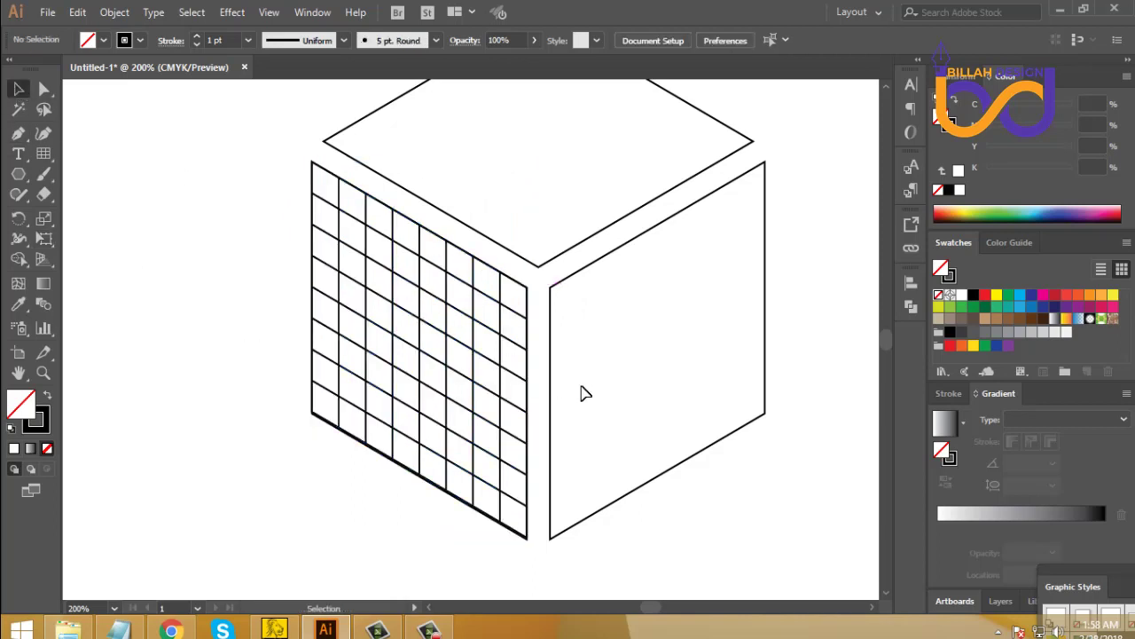
Make a vertically reflected copy of the left-face grid via Transform > Reflect
key(ctrl+minus)
key(ctrl+minus)
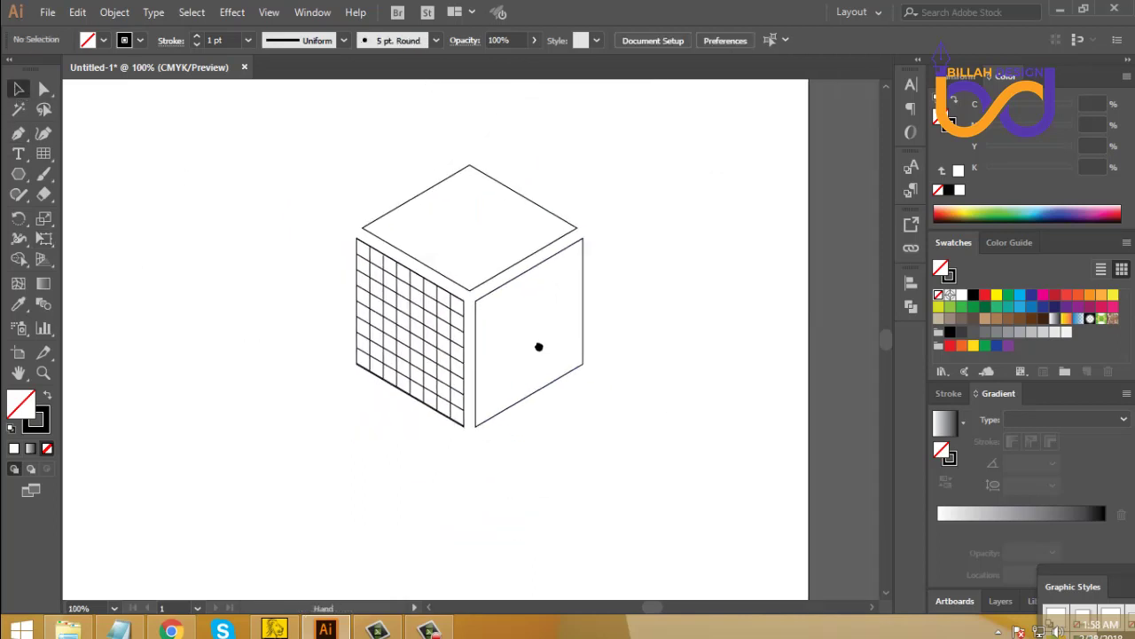
click(423, 332)
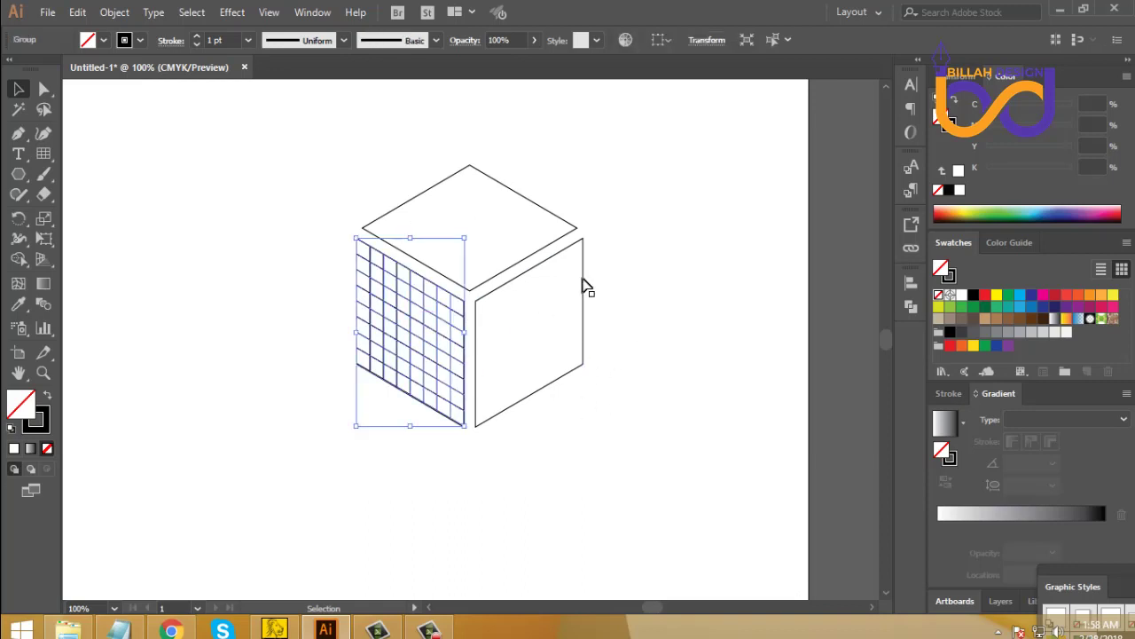
click(661, 388)
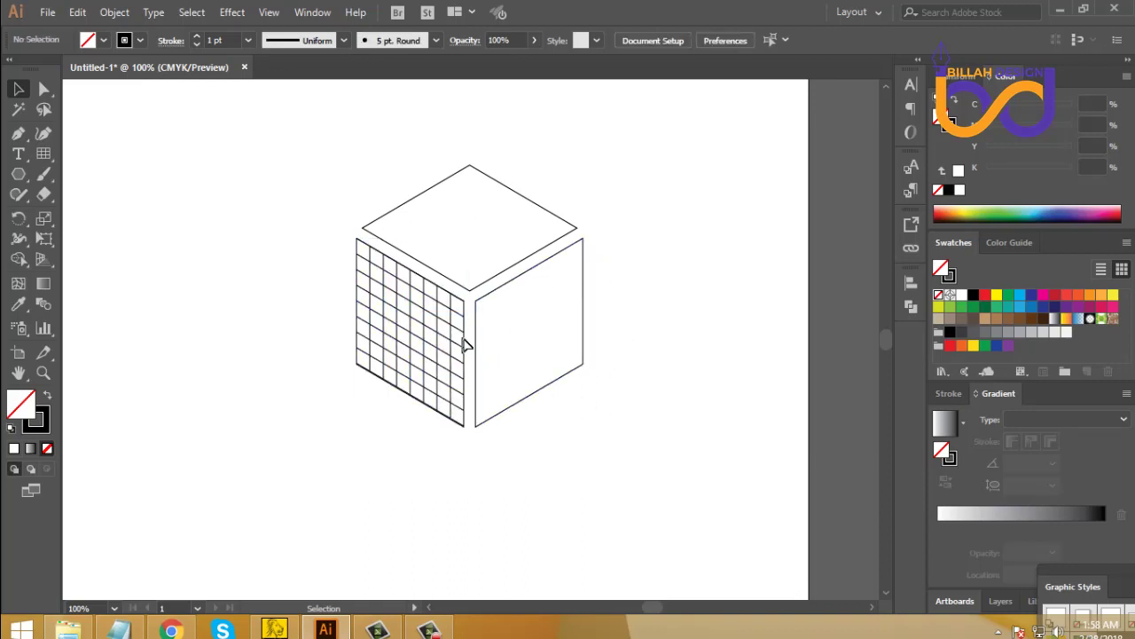
click(420, 326)
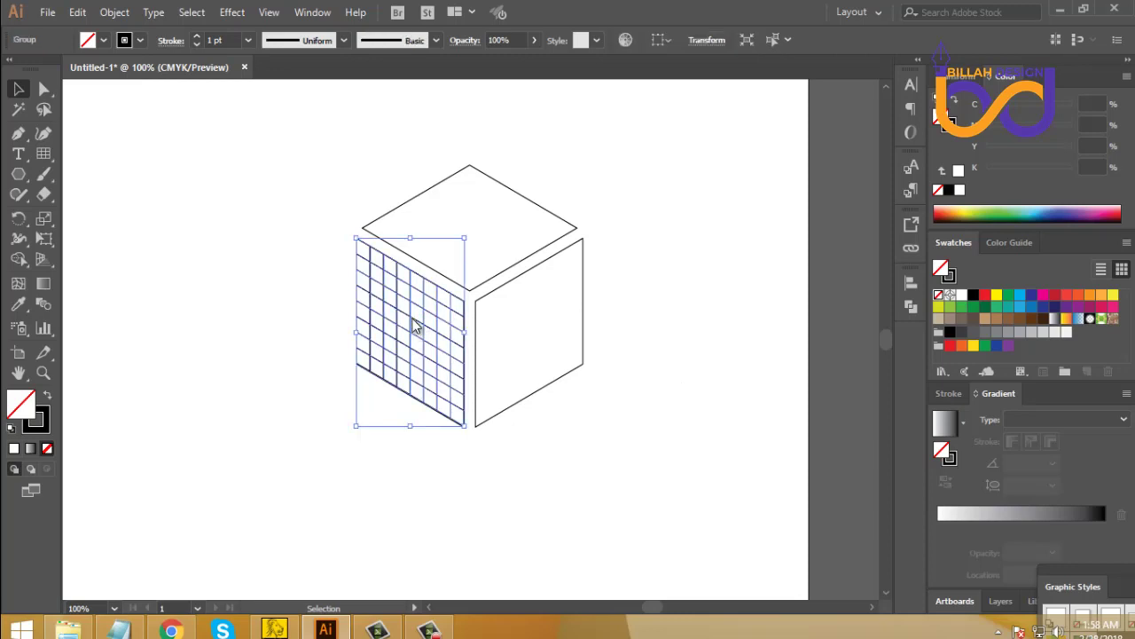
right_click(412, 317)
mouse_move(488, 483)
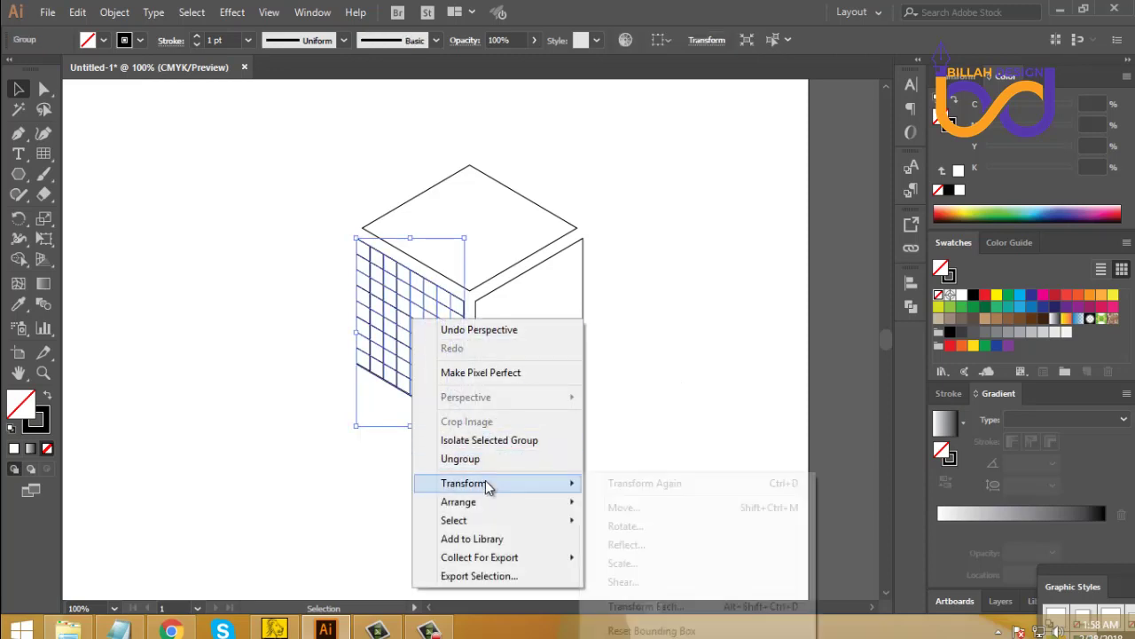
click(636, 547)
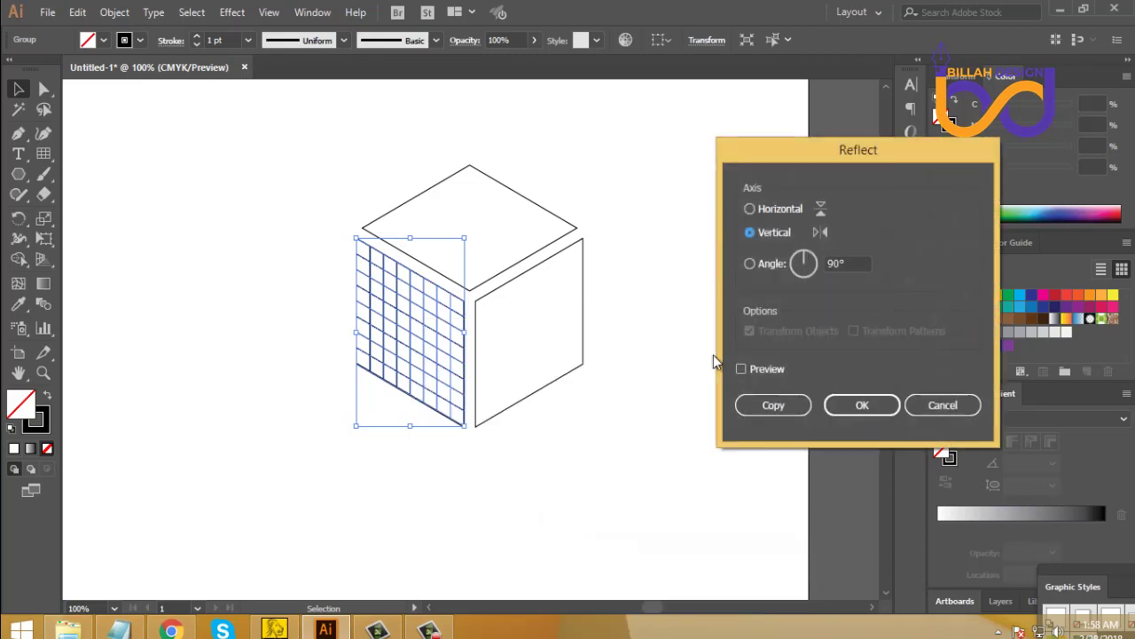
drag(799, 160, 726, 144)
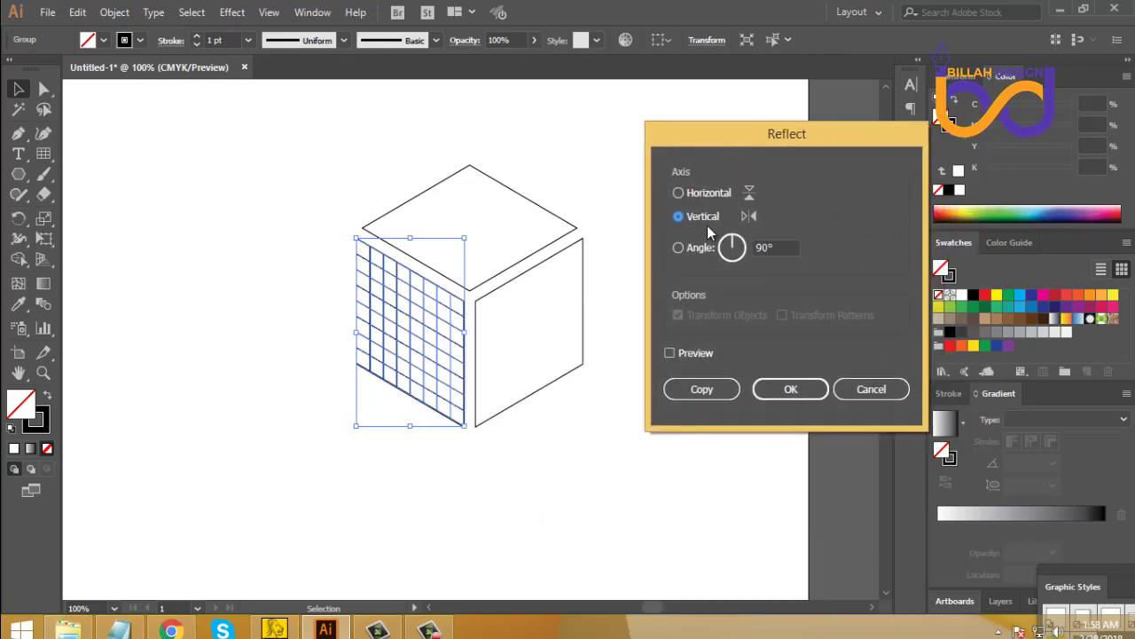
click(670, 353)
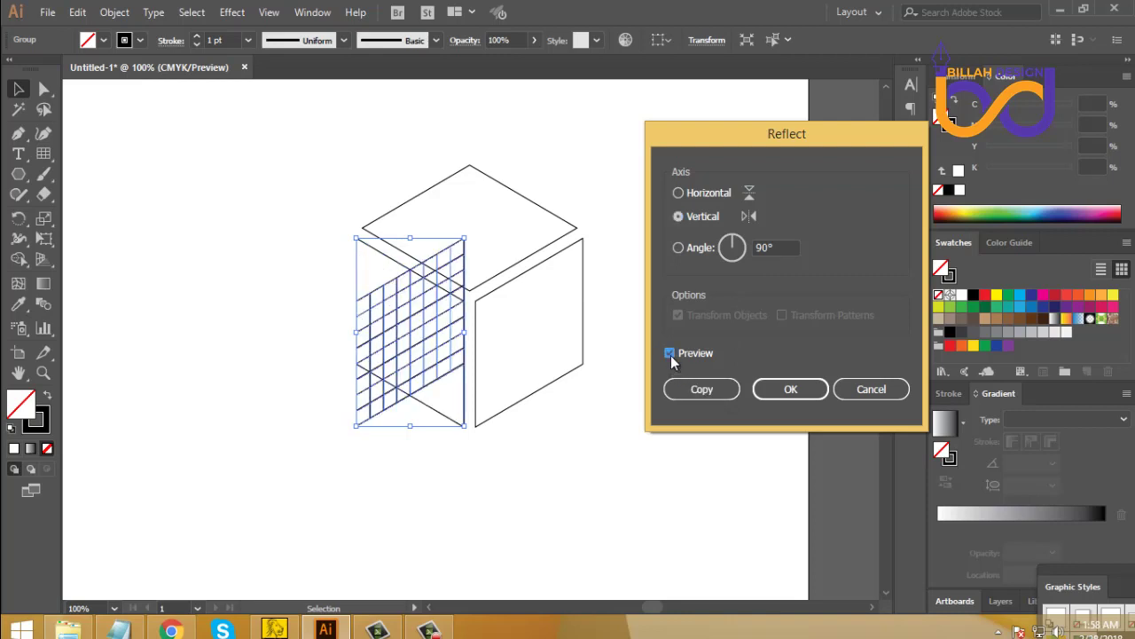
click(671, 354)
click(726, 388)
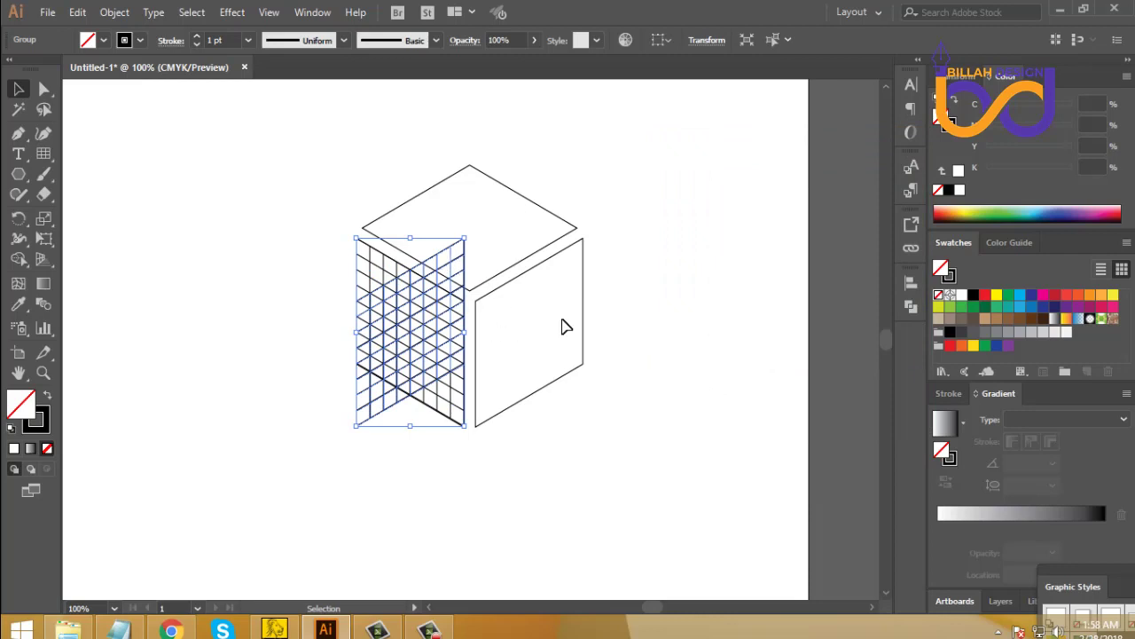
Align the mirrored grid copy to the right face with Horizontal Align Right
shift+click(583, 274)
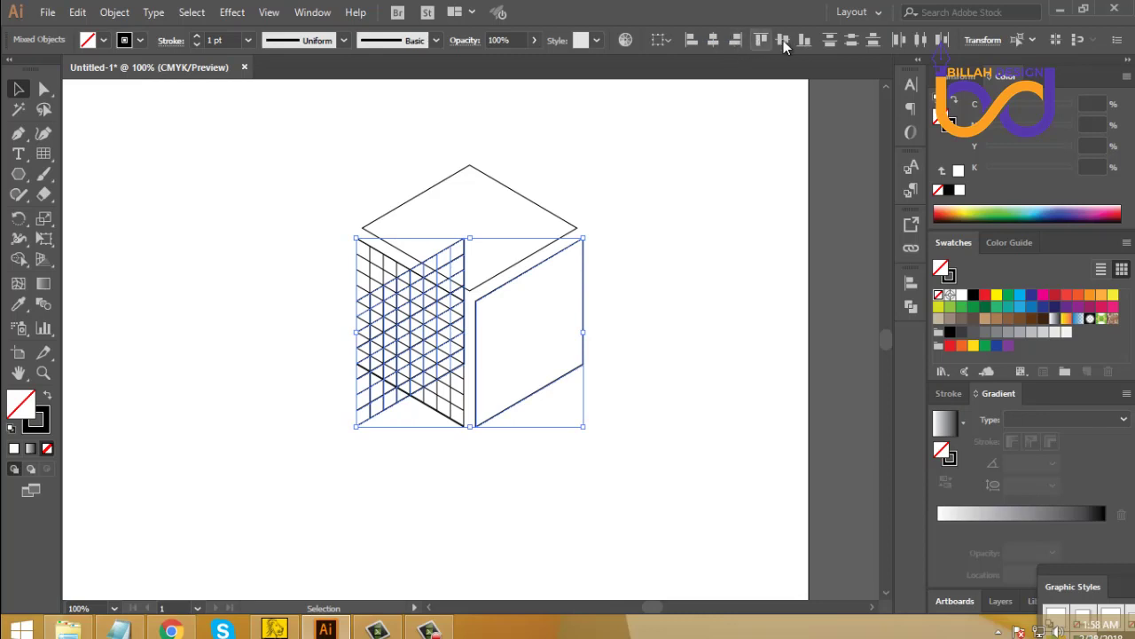
click(737, 41)
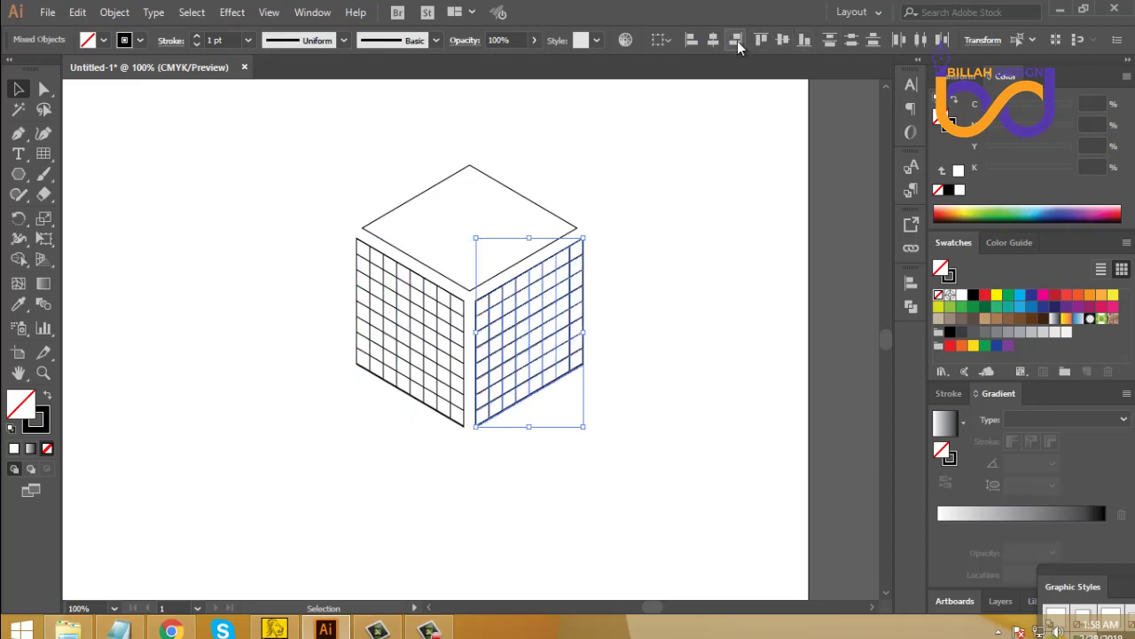
click(698, 409)
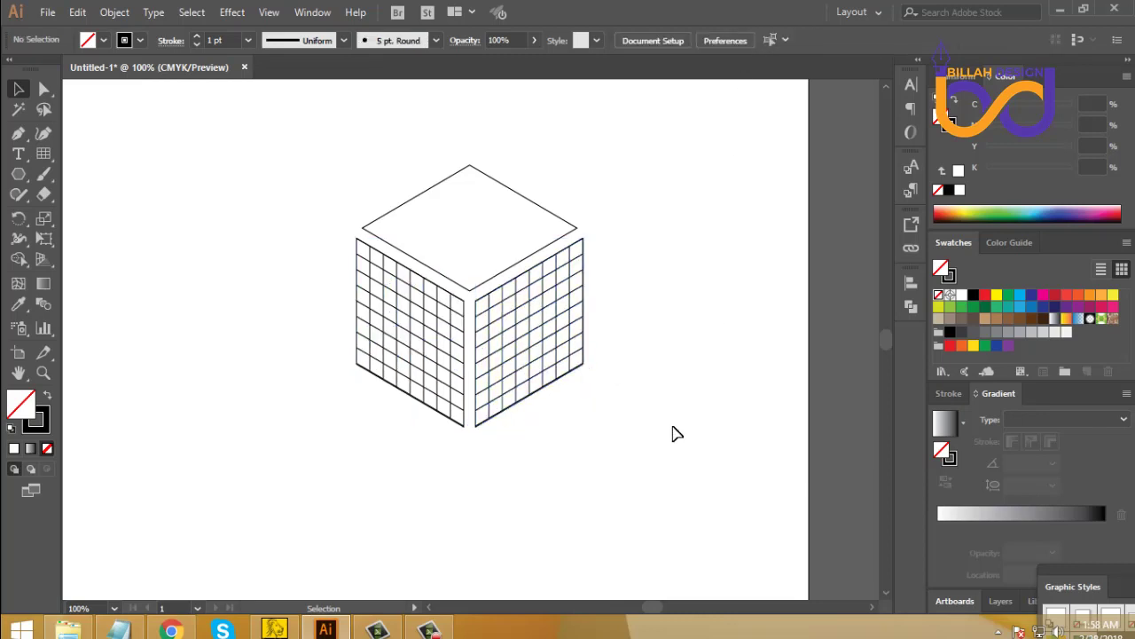
Alt-drag a copy of the right-face grid to above the cube
drag(647, 385, 659, 406)
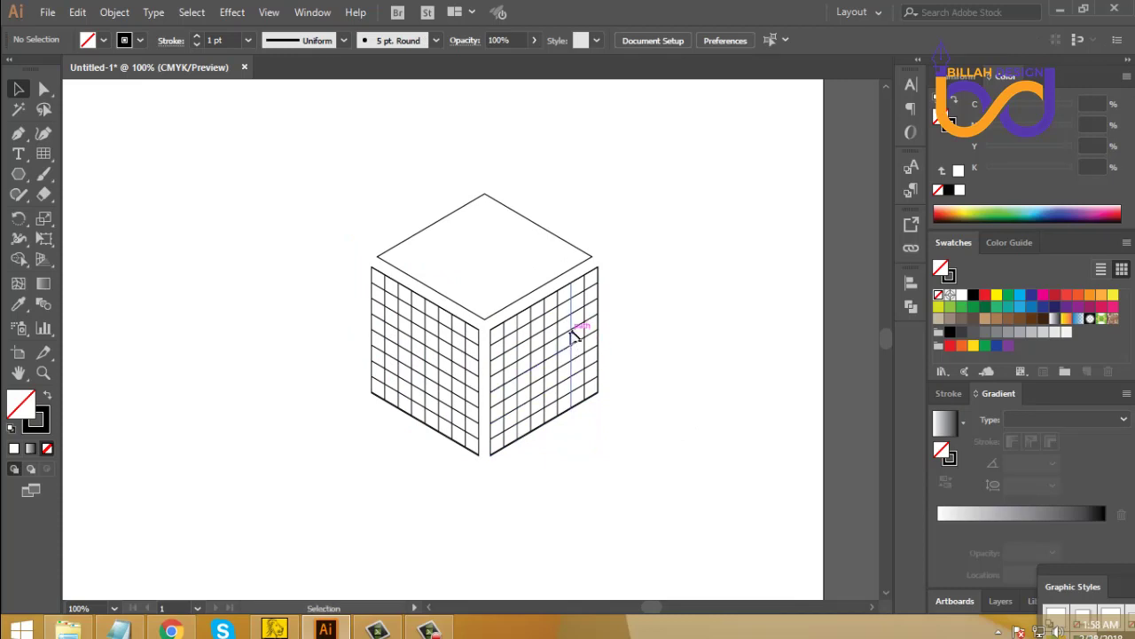
drag(573, 335, 508, 175)
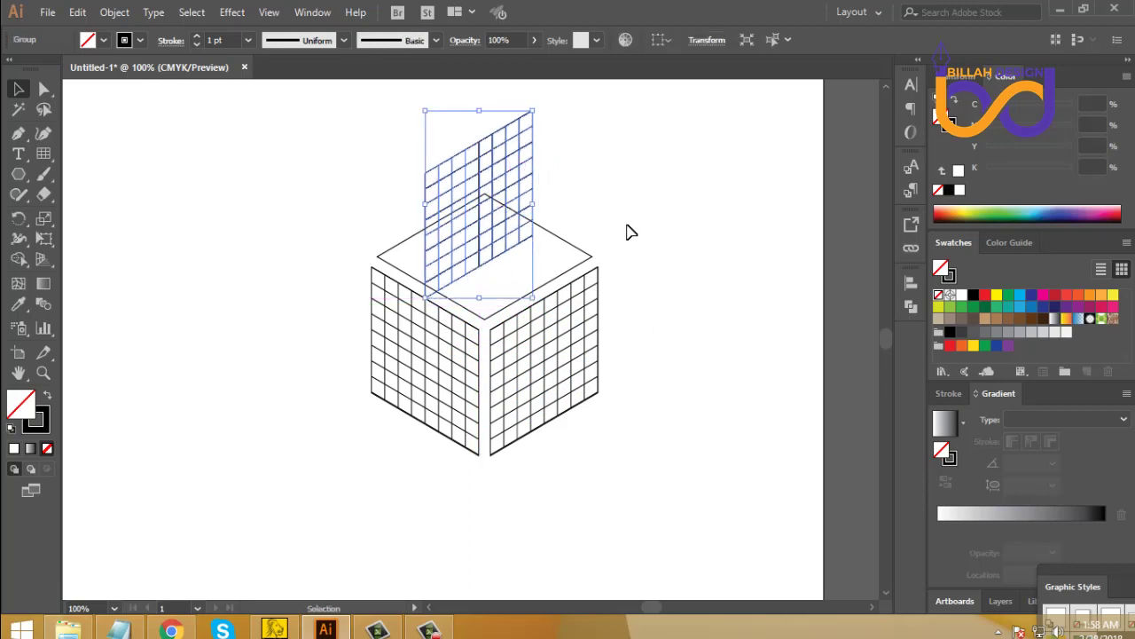
click(626, 231)
click(533, 190)
Set the grid copy's rotation angle to -60° in the Rotate dialog with Preview on
double_click(20, 219)
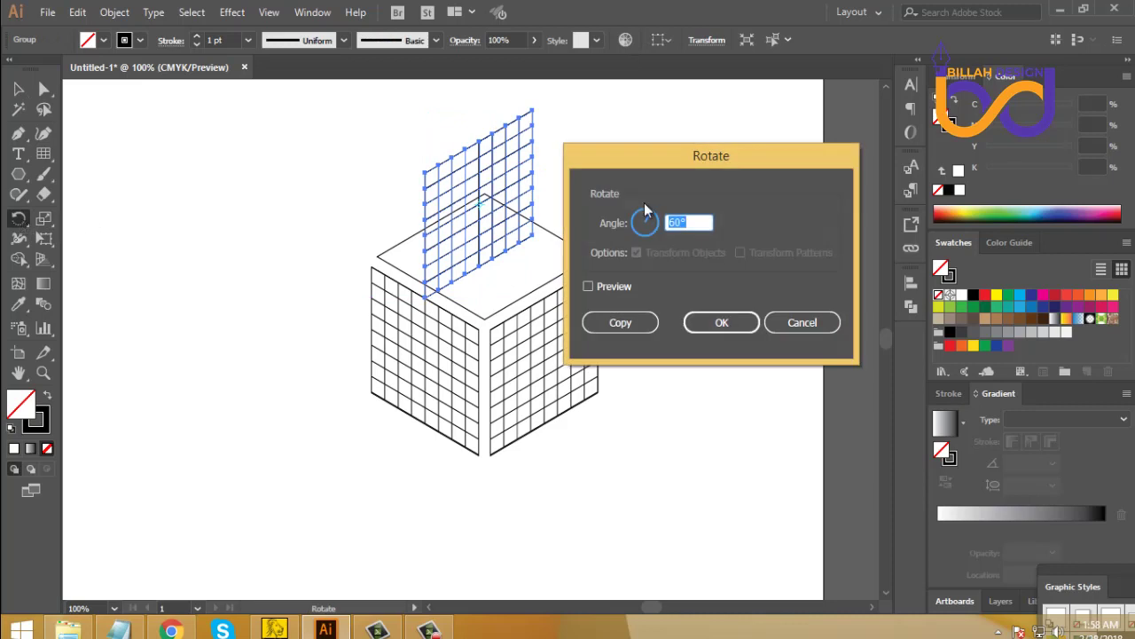
drag(669, 169, 715, 165)
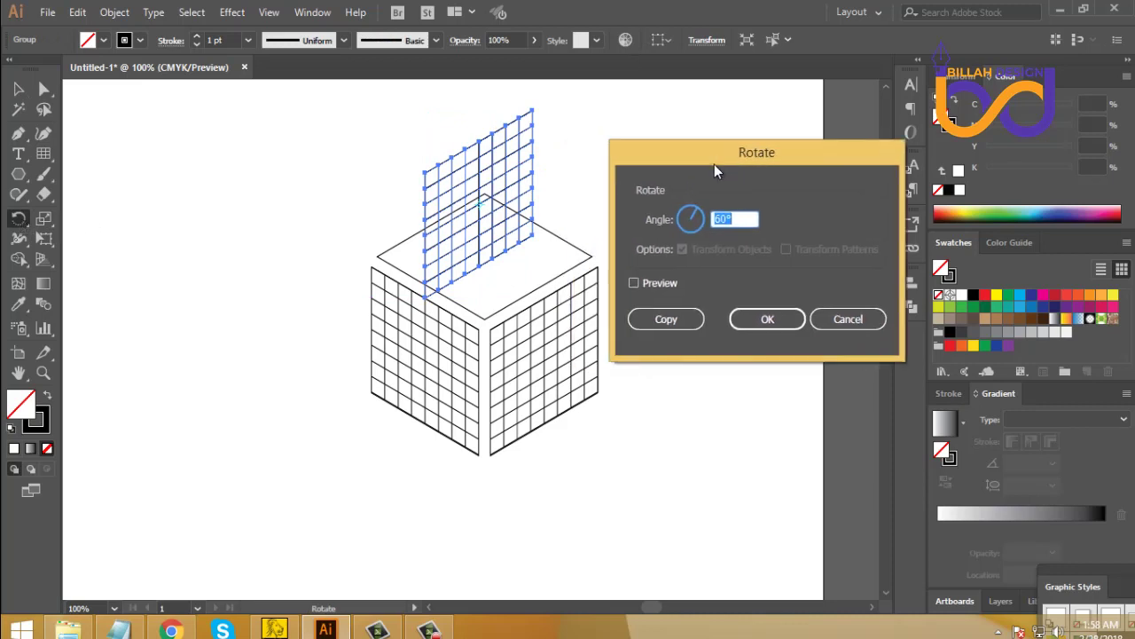
click(635, 282)
key(Up)
key(Up)
key(Up)
key(Up)
key(Up)
key(Up)
key(Up)
key(Up)
key(Up)
key(Up)
key(Up)
key(Up)
key(Up)
key(Up)
key(Up)
key(Up)
key(Up)
key(Up)
key(Up)
key(Up)
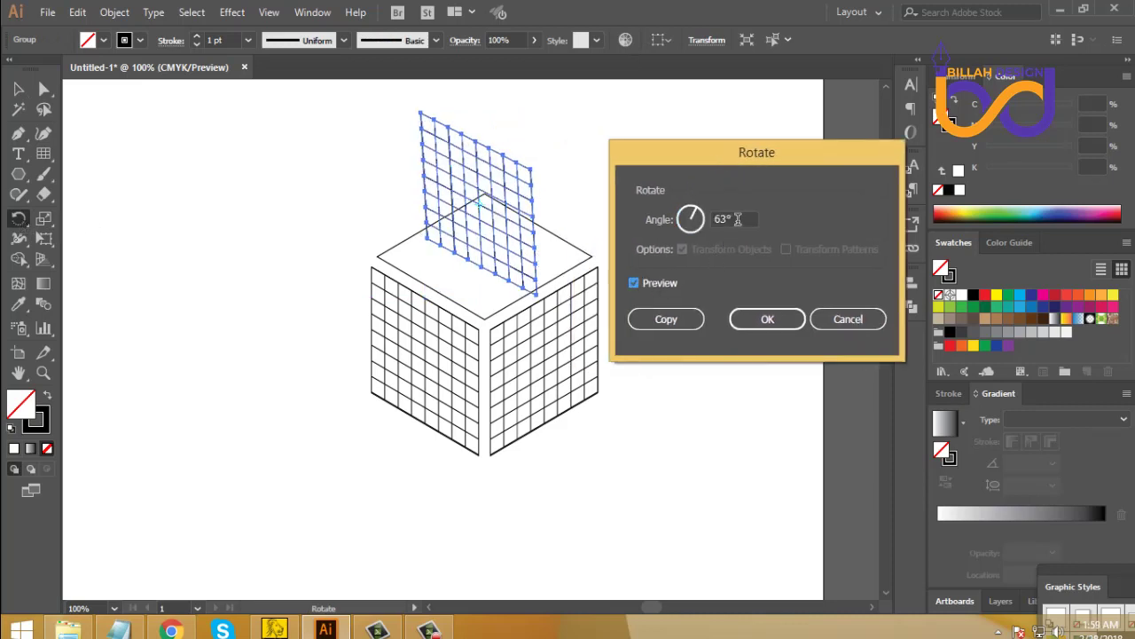
key(Down)
key(Down)
key(Down)
key(Down)
key(Down)
key(Down)
key(Down)
key(Down)
key(Down)
key(Down)
key(Down)
key(Down)
key(Down)
key(Down)
key(Down)
key(Down)
key(Down)
key(Down)
key(Down)
key(Down)
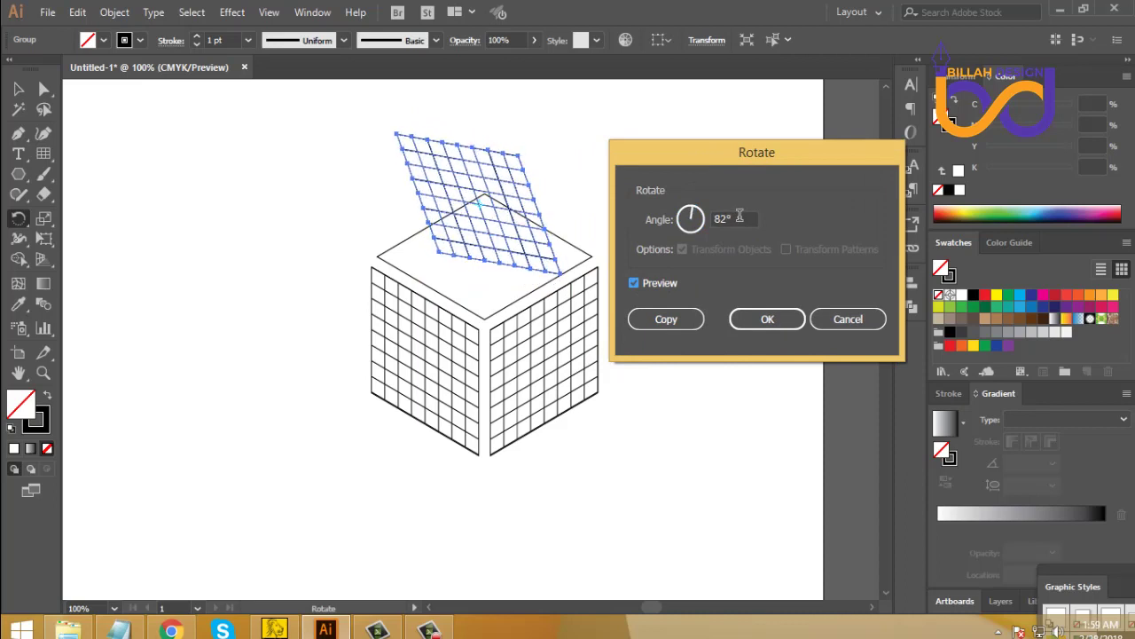
key(Down)
key(Down)
key(Down)
key(Down)
key(Down)
key(Down)
key(Down)
key(Down)
key(Down)
key(Down)
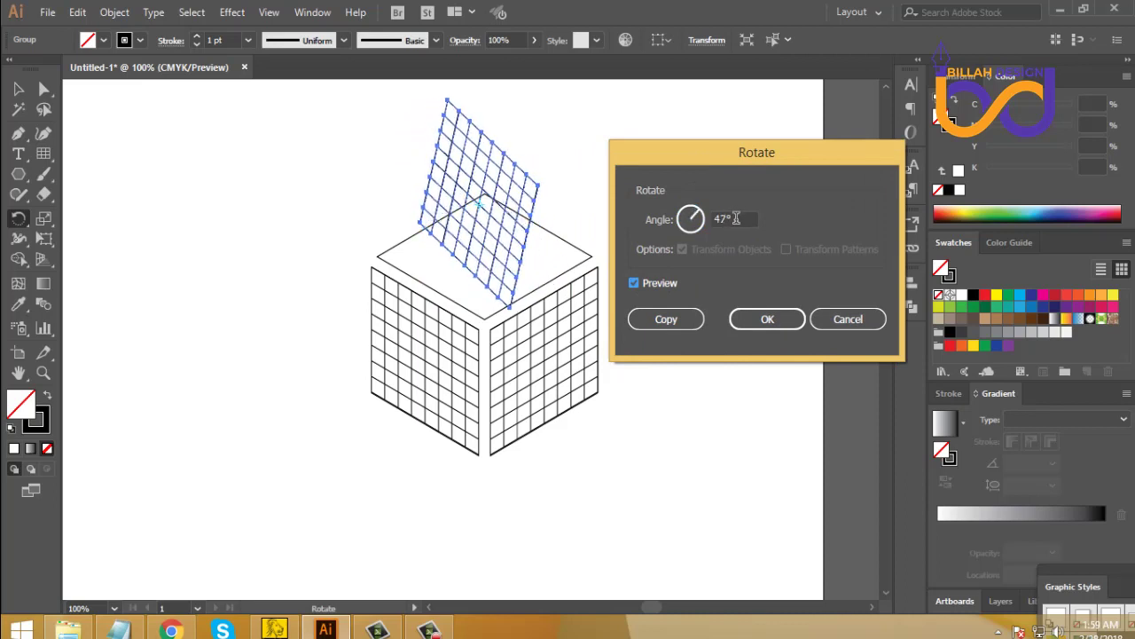
key(Down)
key(Down)
key(Down)
key(Down)
key(Down)
key(Down)
key(Down)
key(Down)
key(Down)
key(Down)
key(Down)
key(Down)
key(Down)
key(Down)
key(Down)
key(Down)
key(Down)
key(Down)
key(Down)
key(Down)
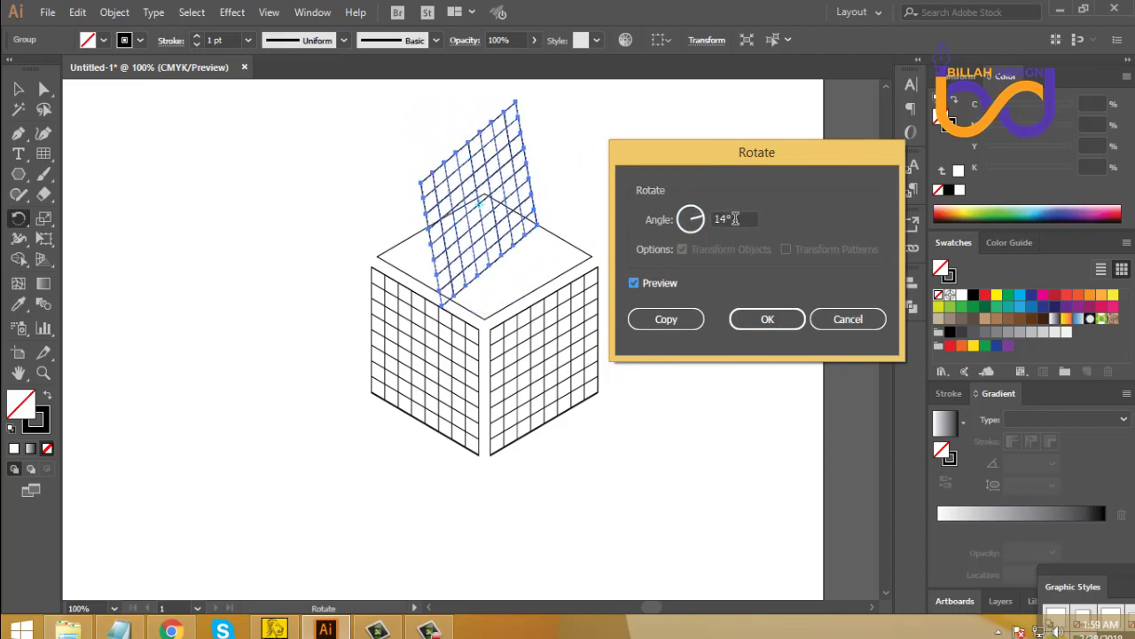
key(Down)
key(Down)
key(Down)
key(Down)
key(Down)
key(Down)
key(Down)
key(Down)
key(Down)
key(Down)
key(Down)
key(Down)
key(Down)
key(Down)
key(Down)
key(Down)
key(Down)
key(Down)
key(Down)
key(Down)
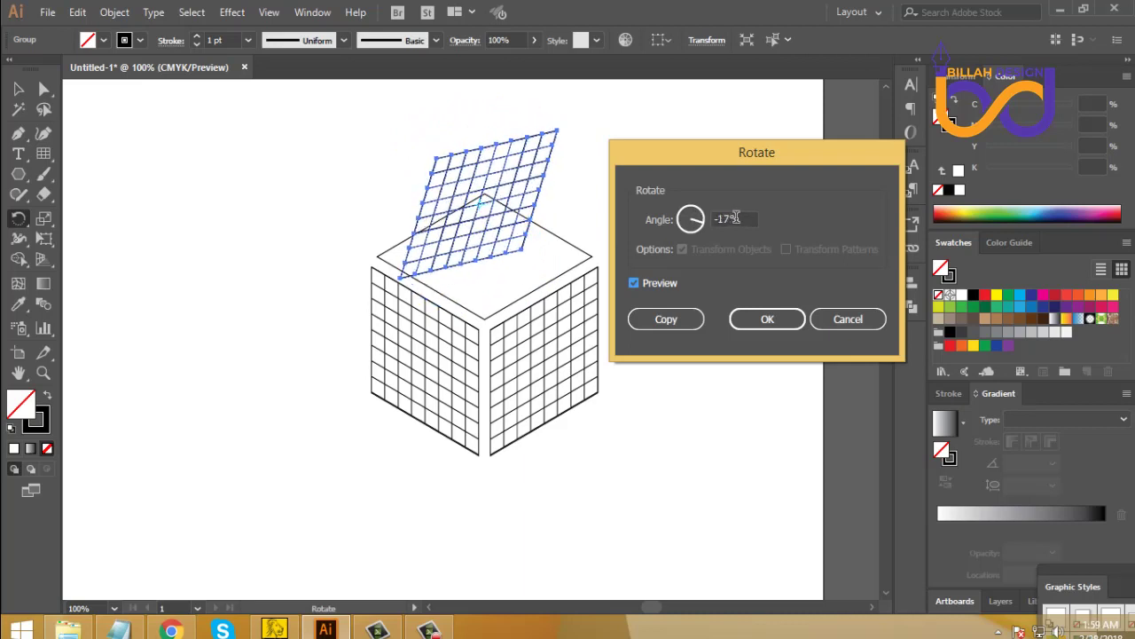
key(Down)
key(Down)
key(Down)
key(Down)
key(Down)
key(Down)
key(Down)
key(Down)
key(Down)
key(Down)
key(Down)
key(Down)
key(Down)
key(Down)
key(Down)
key(Down)
key(Down)
key(Down)
key(Down)
key(Down)
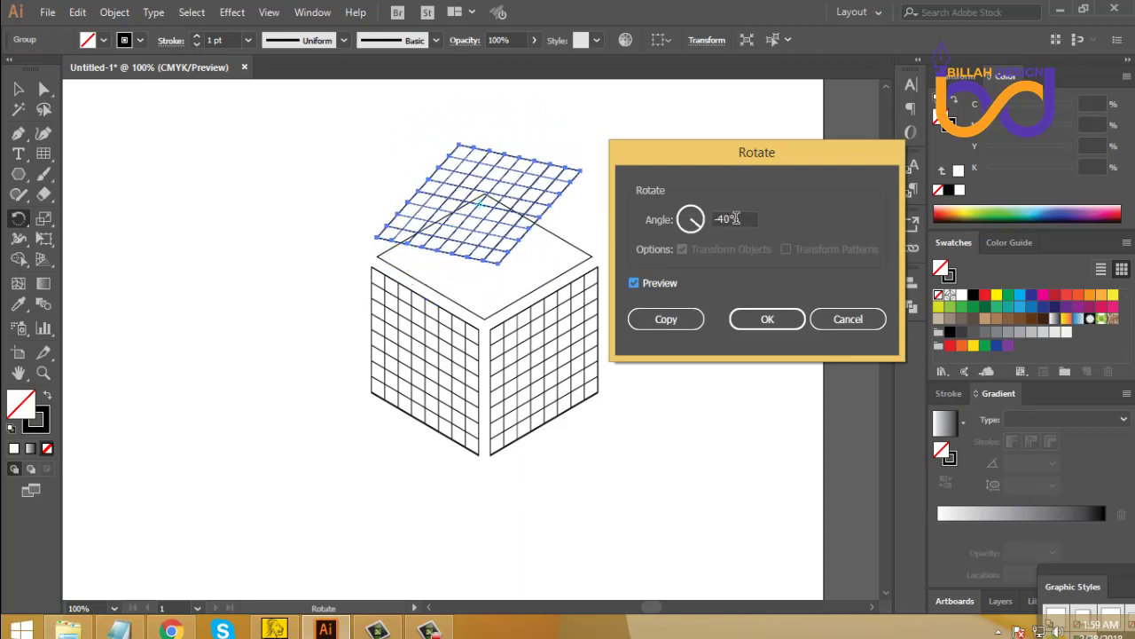
key(Down)
key(Down)
key(Down)
key(Down)
key(Down)
key(Down)
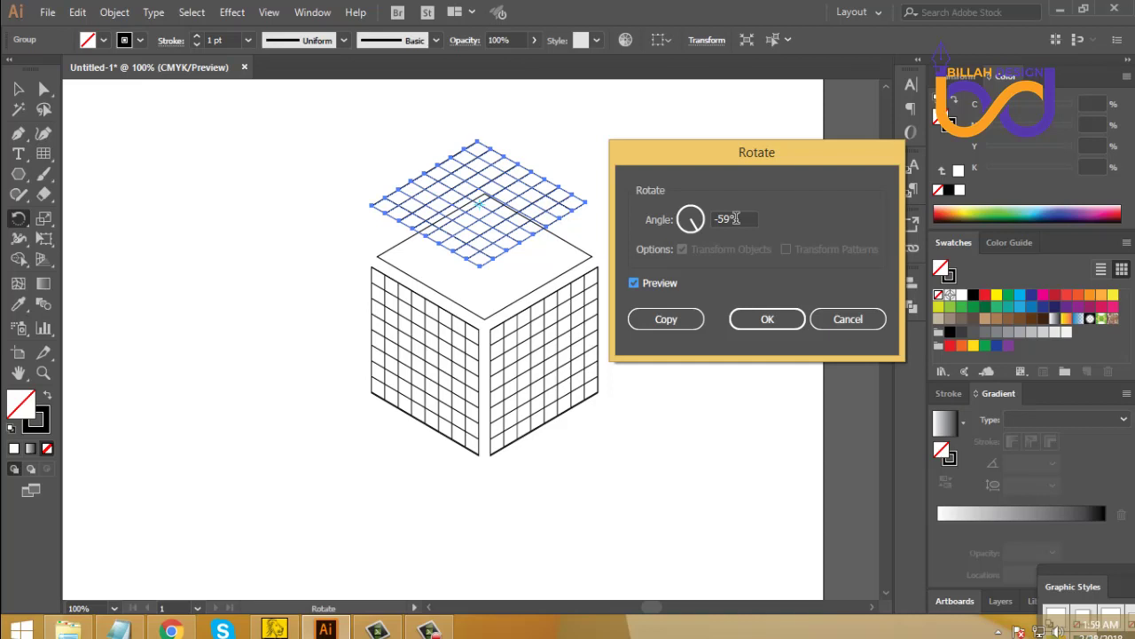
key(Down)
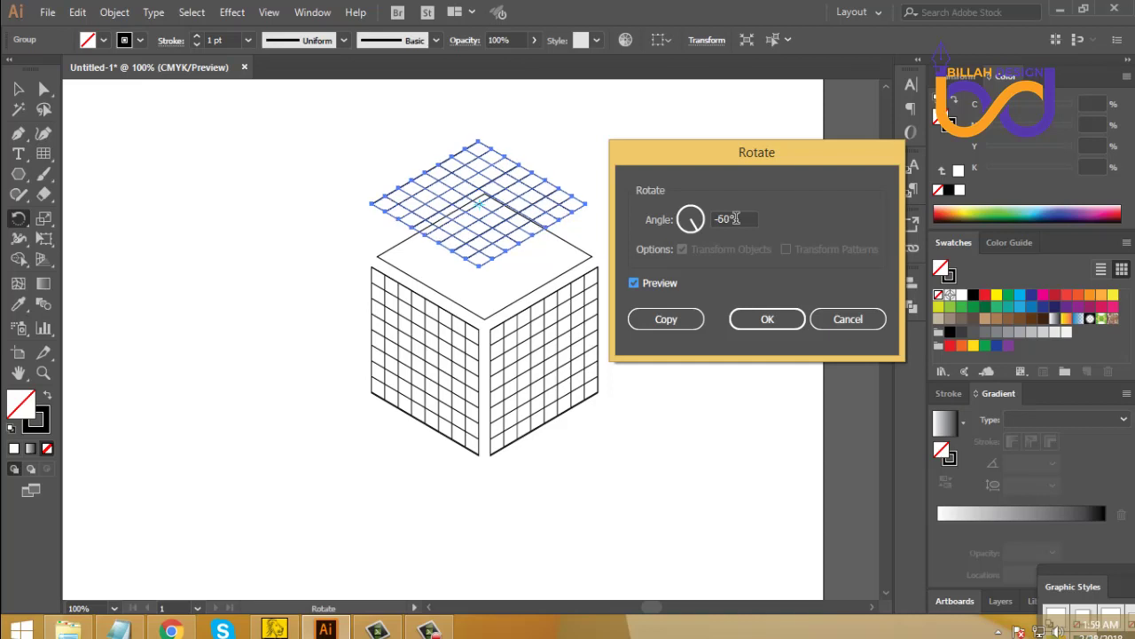
Confirm the -60° rotation and drag the rotated grid down onto the cube's top face
click(763, 320)
click(18, 89)
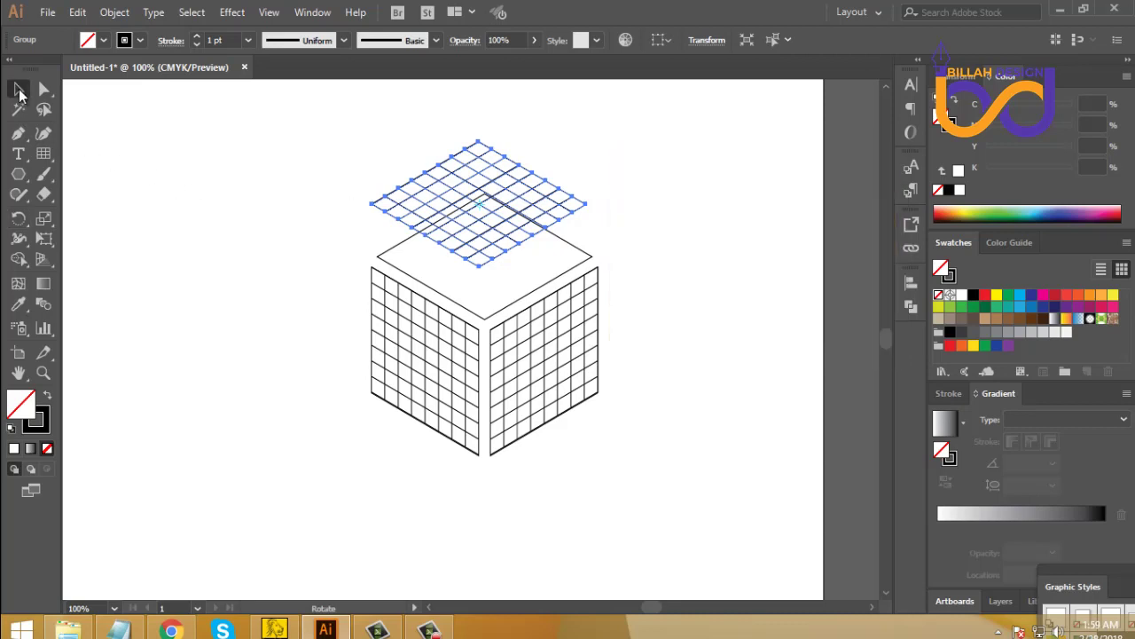
click(213, 227)
drag(489, 171, 521, 245)
click(691, 388)
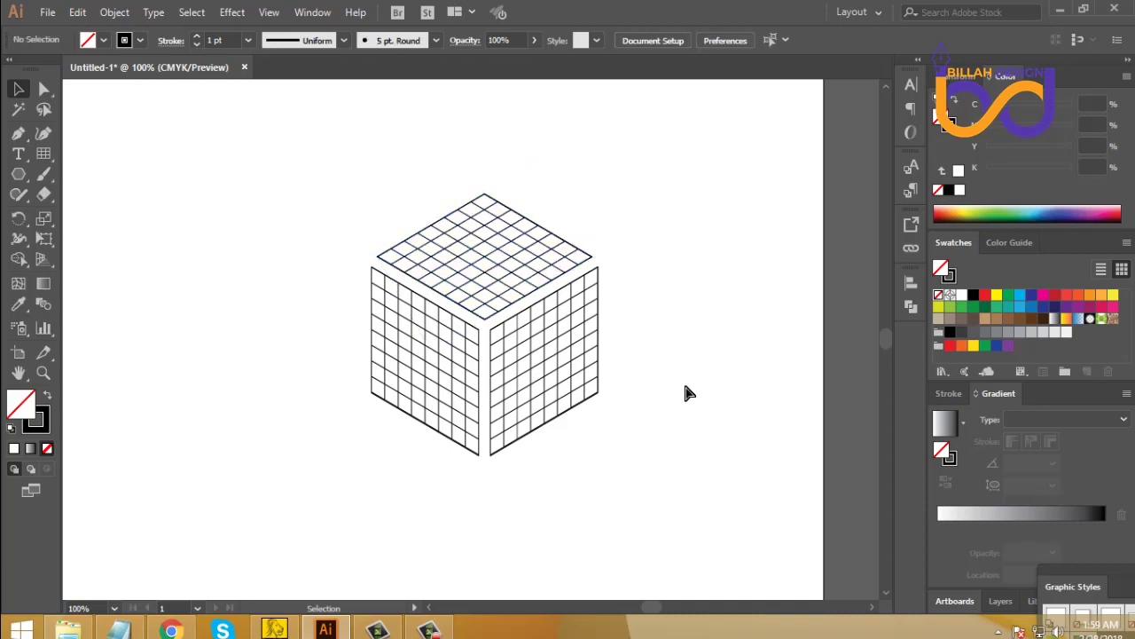
key(ctrl+minus)
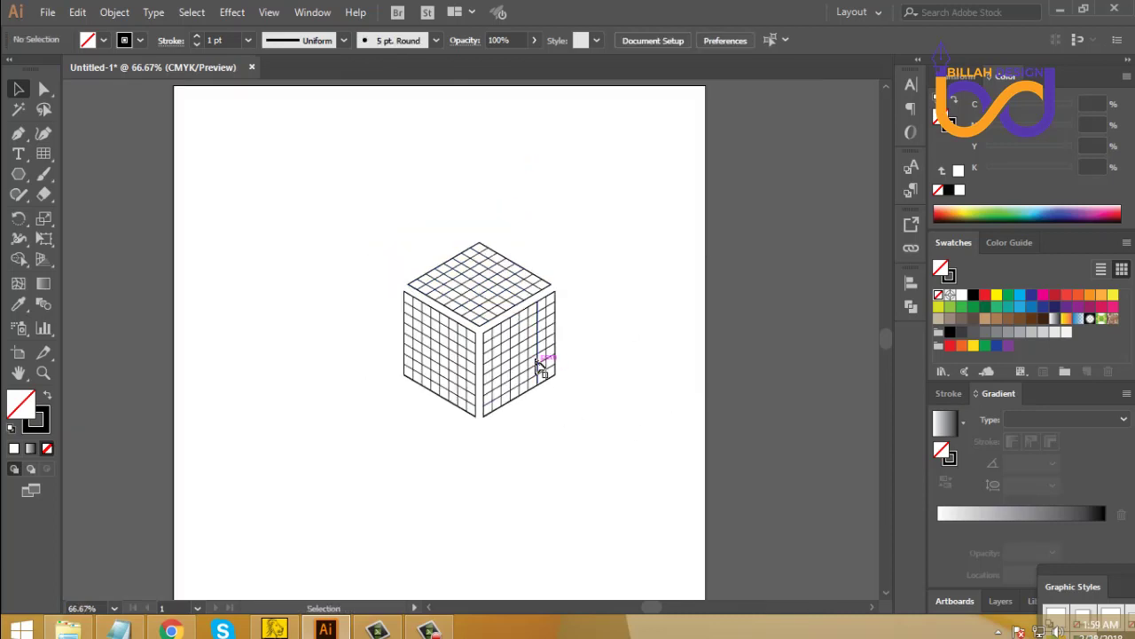
click(532, 362)
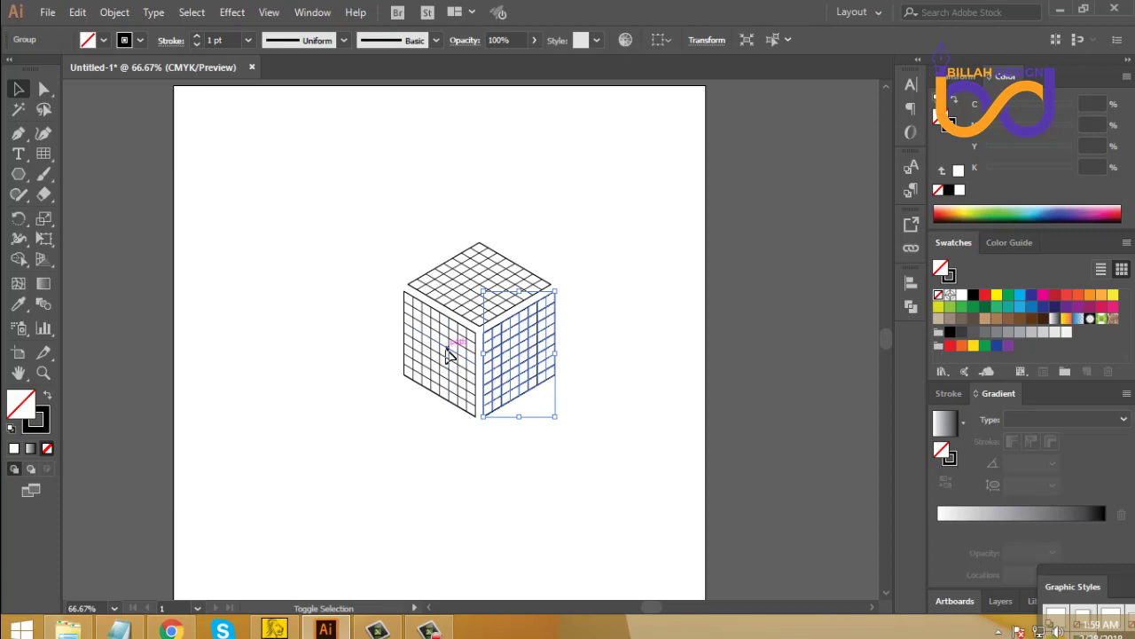
Move the gridded cube aside, then marquee-select and delete the plain cube
shift+click(451, 355)
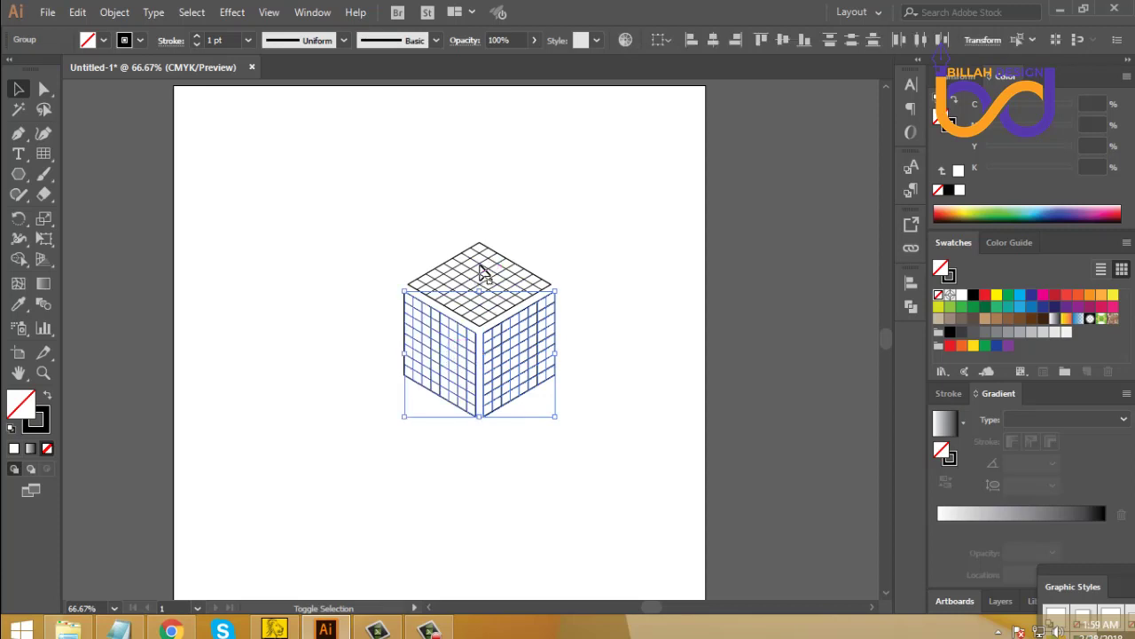
shift+click(481, 271)
drag(502, 266, 313, 195)
click(601, 264)
drag(590, 238, 424, 463)
key(Delete)
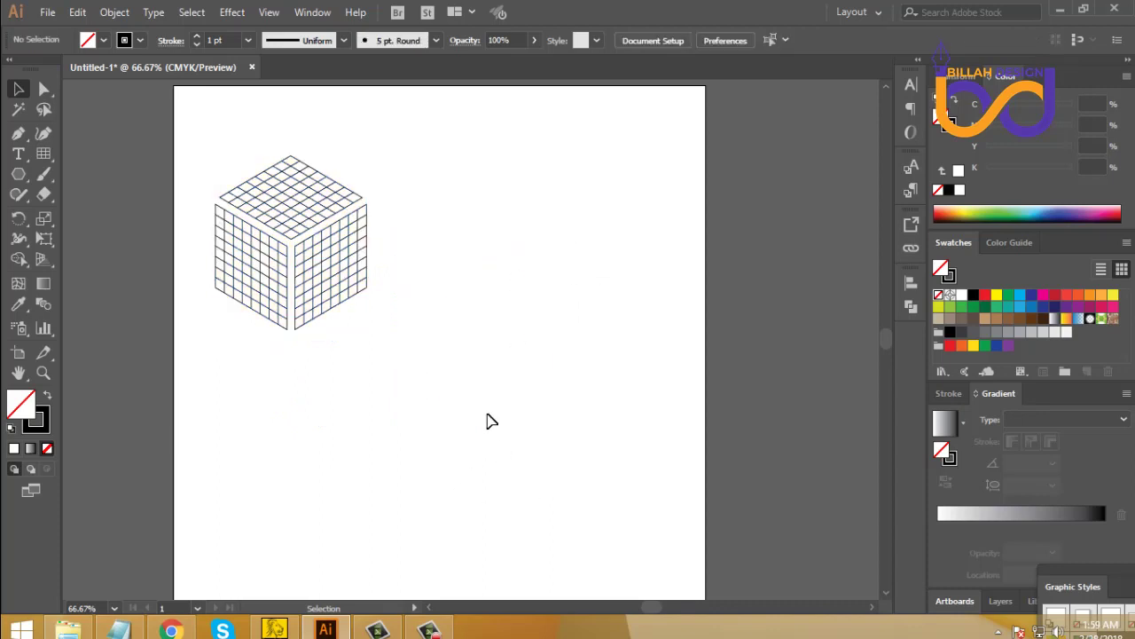
Move the gridded cube back to the centre and nudge it slightly right at 100% zoom
drag(423, 182, 472, 377)
click(569, 468)
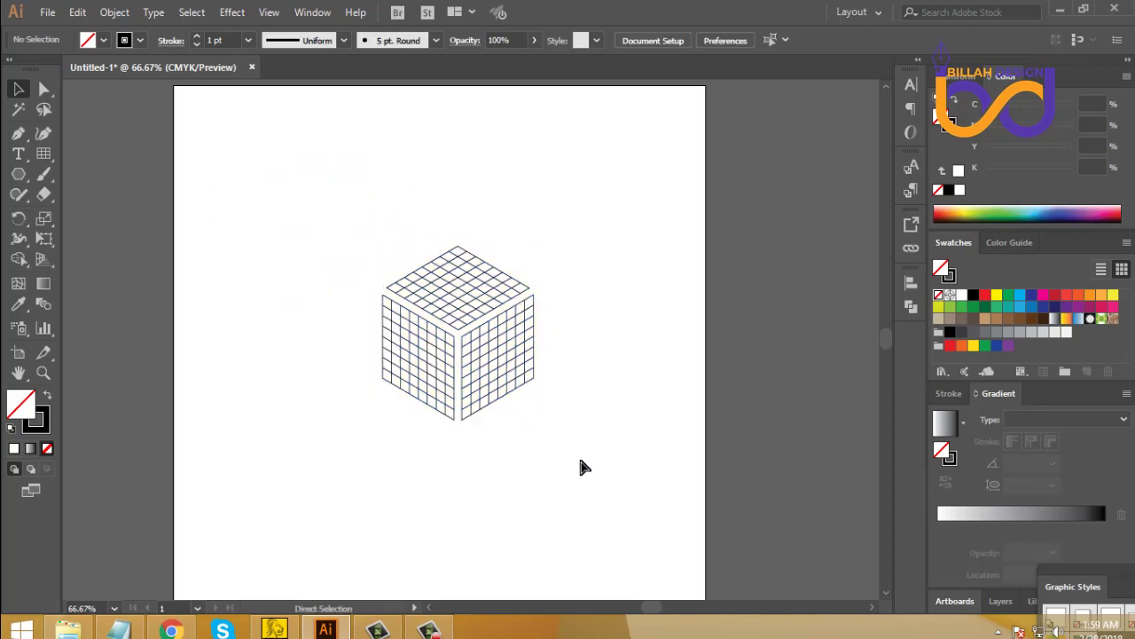
key(ctrl+1)
drag(588, 451, 565, 451)
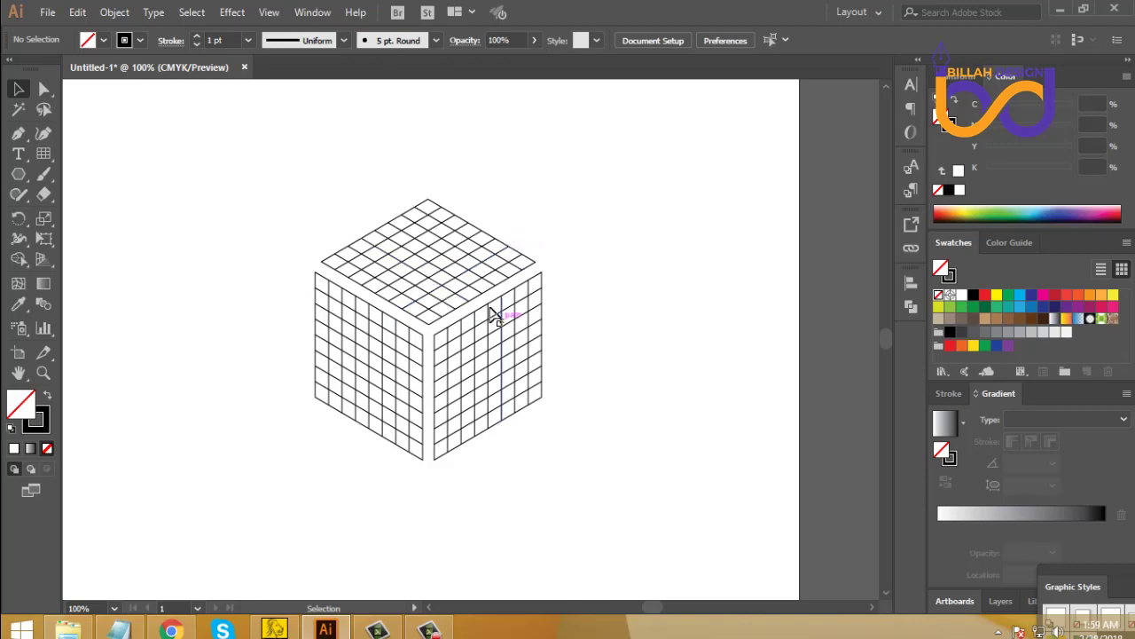
click(464, 291)
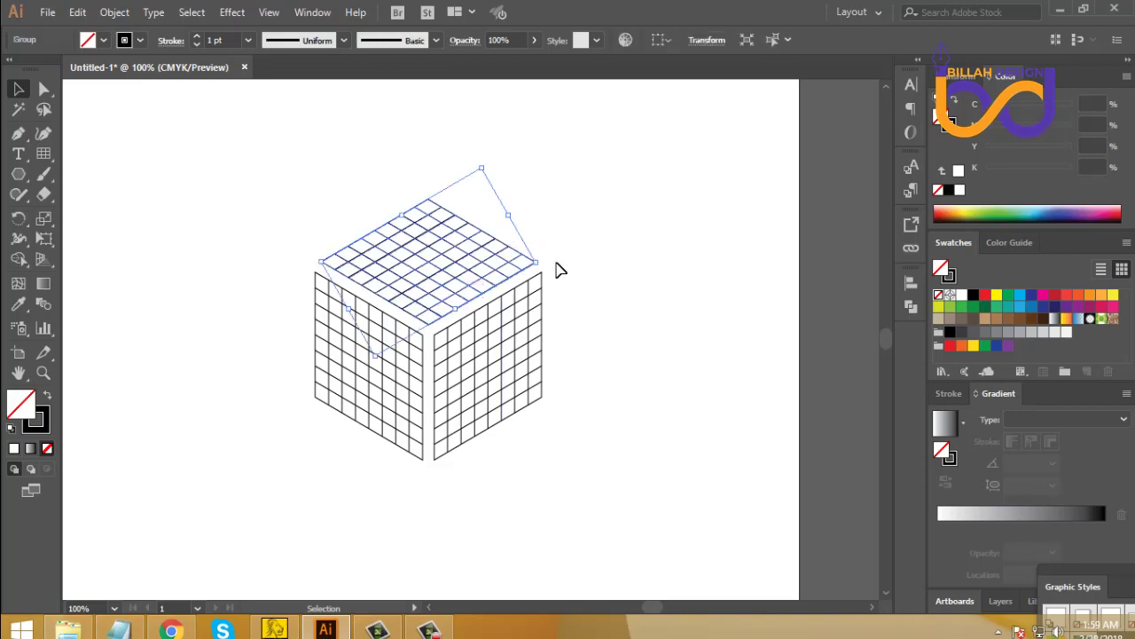
click(617, 354)
drag(570, 244, 416, 417)
drag(453, 331, 459, 330)
click(600, 415)
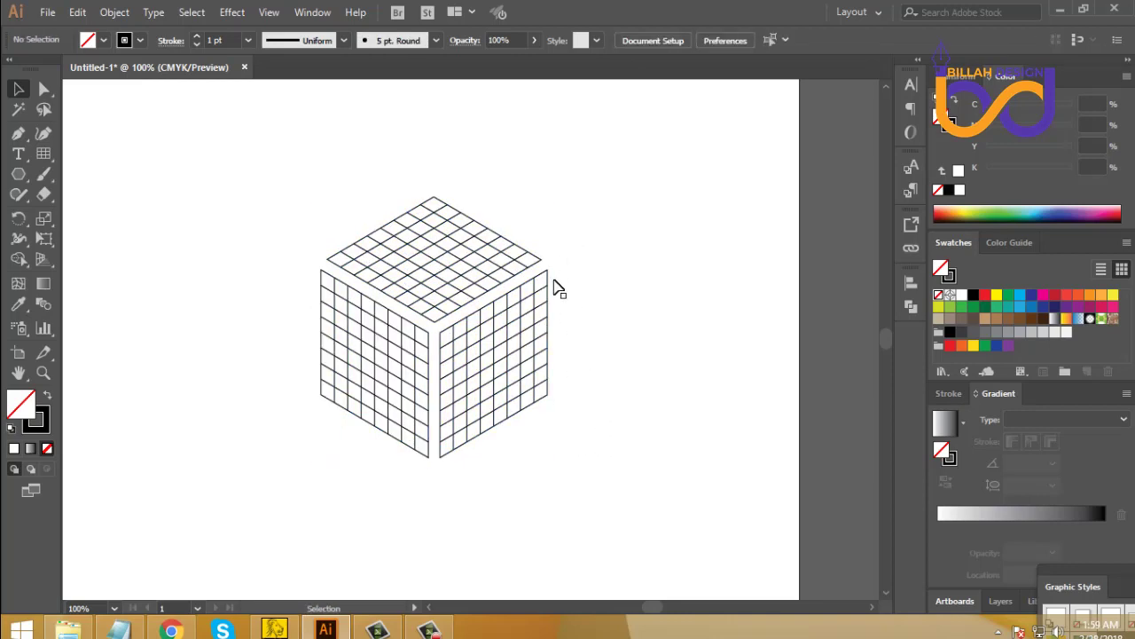
click(375, 321)
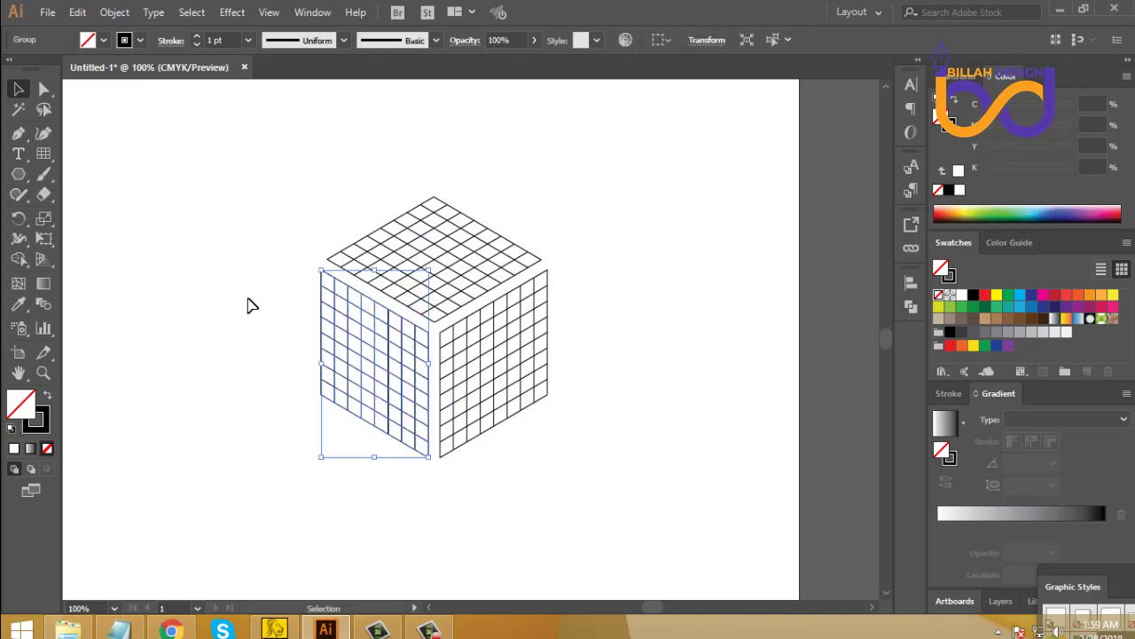
Merge the left-face grid cells with Shape Builder and fill them black as a letter S
click(23, 260)
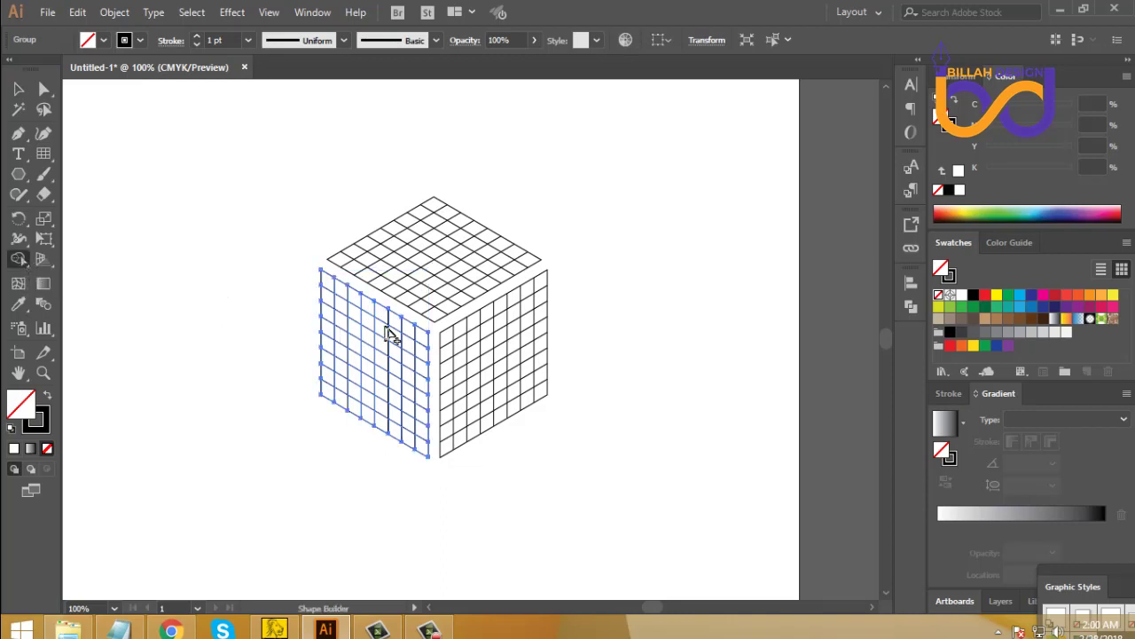
mouse_move(421, 328)
mouse_down()
mouse_move(330, 295)
mouse_move(412, 351)
mouse_move(406, 334)
mouse_up()
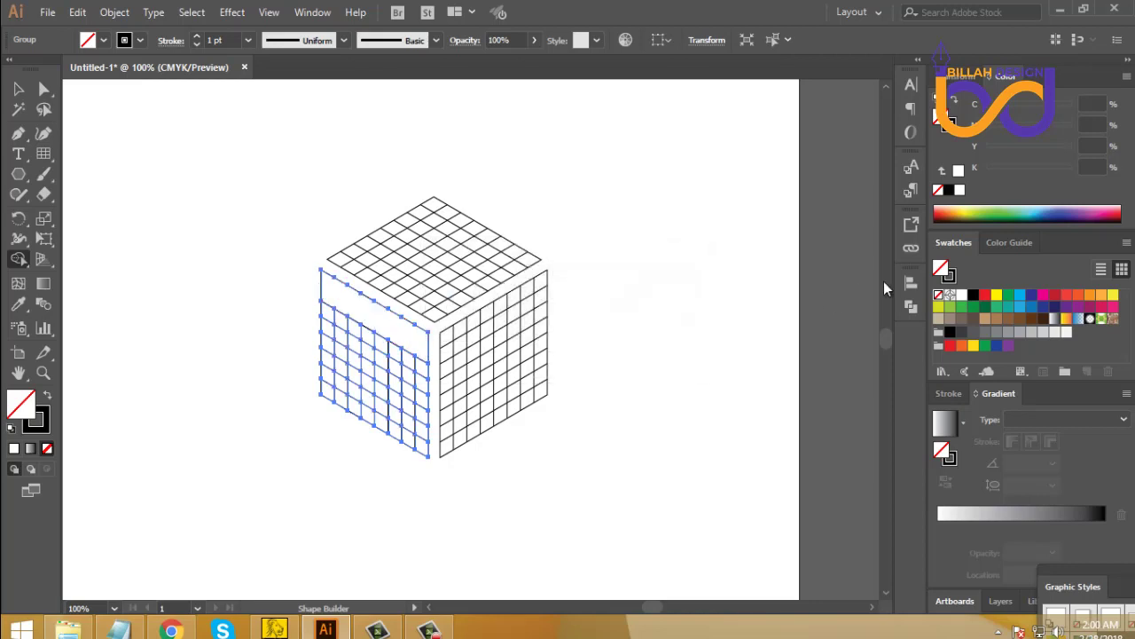
click(973, 295)
click(414, 344)
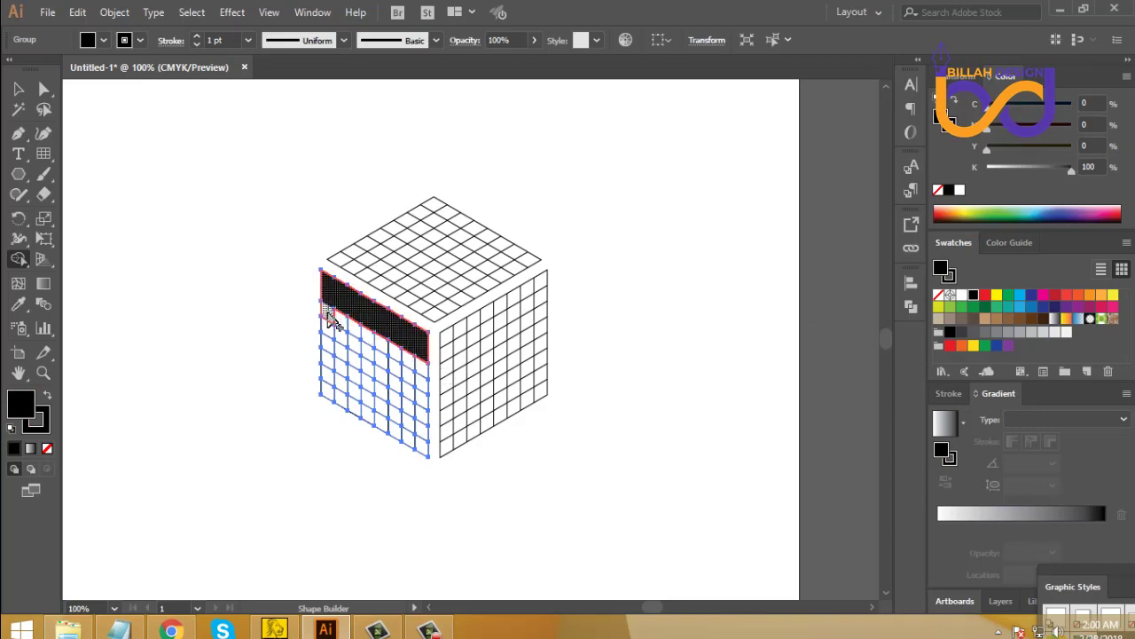
mouse_move(330, 335)
mouse_down()
mouse_move(412, 380)
mouse_move(429, 413)
mouse_move(427, 455)
mouse_move(330, 399)
mouse_move(326, 388)
mouse_move(417, 427)
mouse_move(413, 417)
mouse_up()
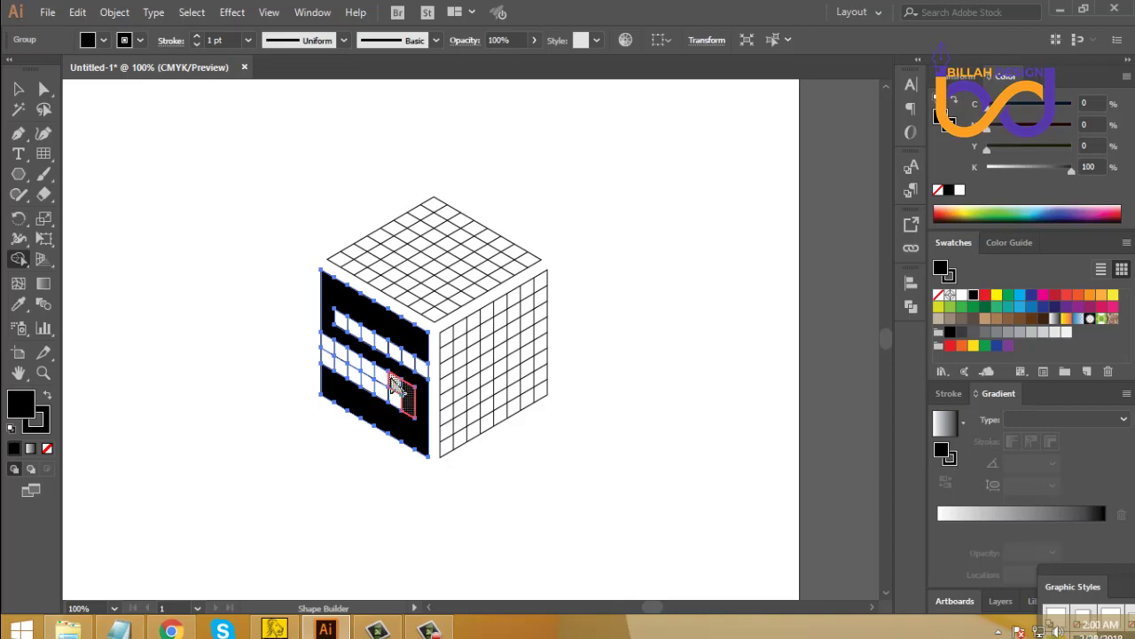
click(340, 352)
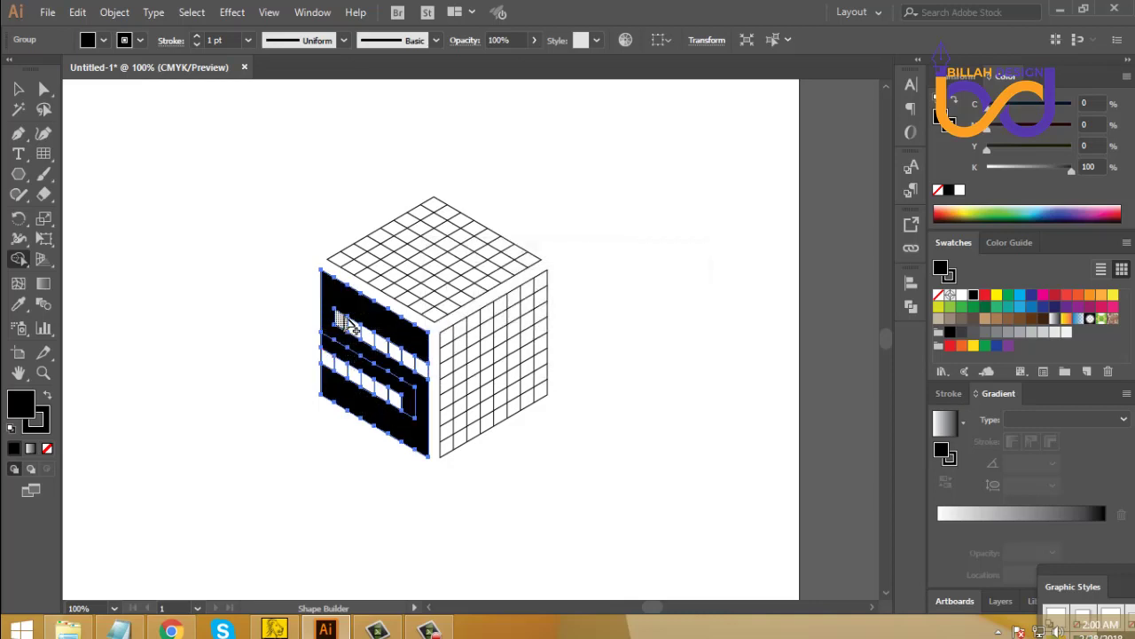
drag(353, 357, 328, 310)
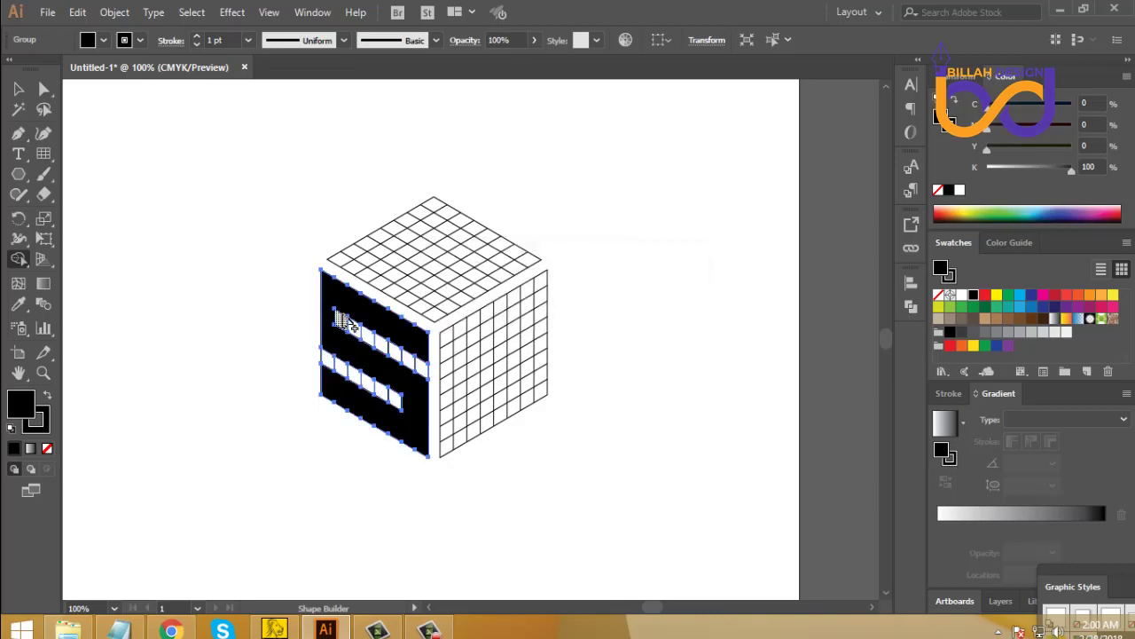
click(341, 330)
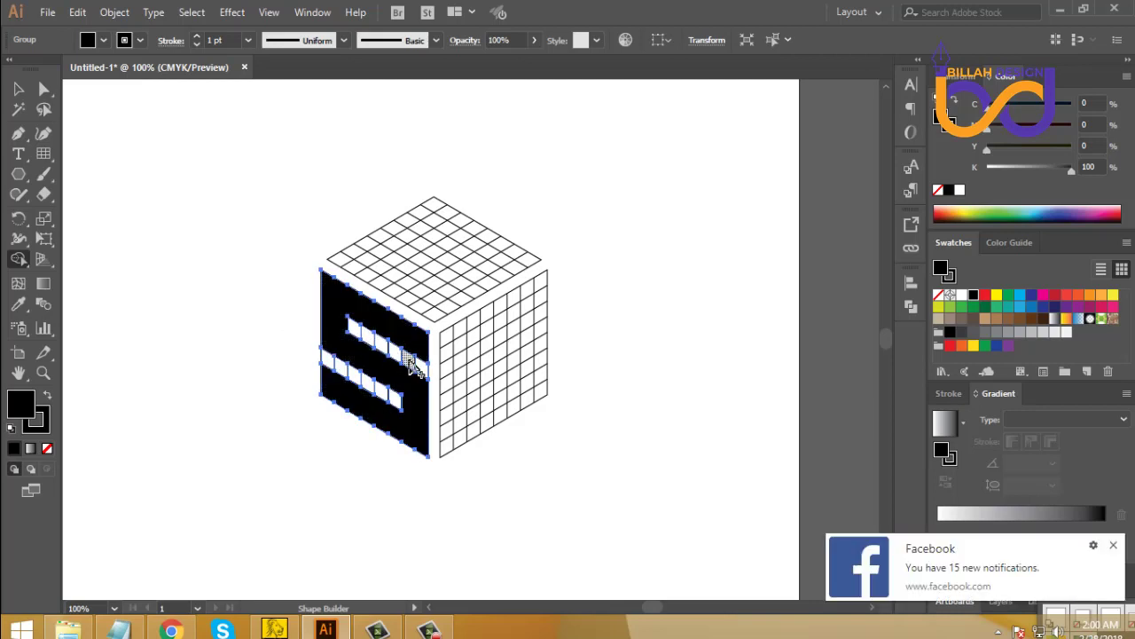
click(18, 89)
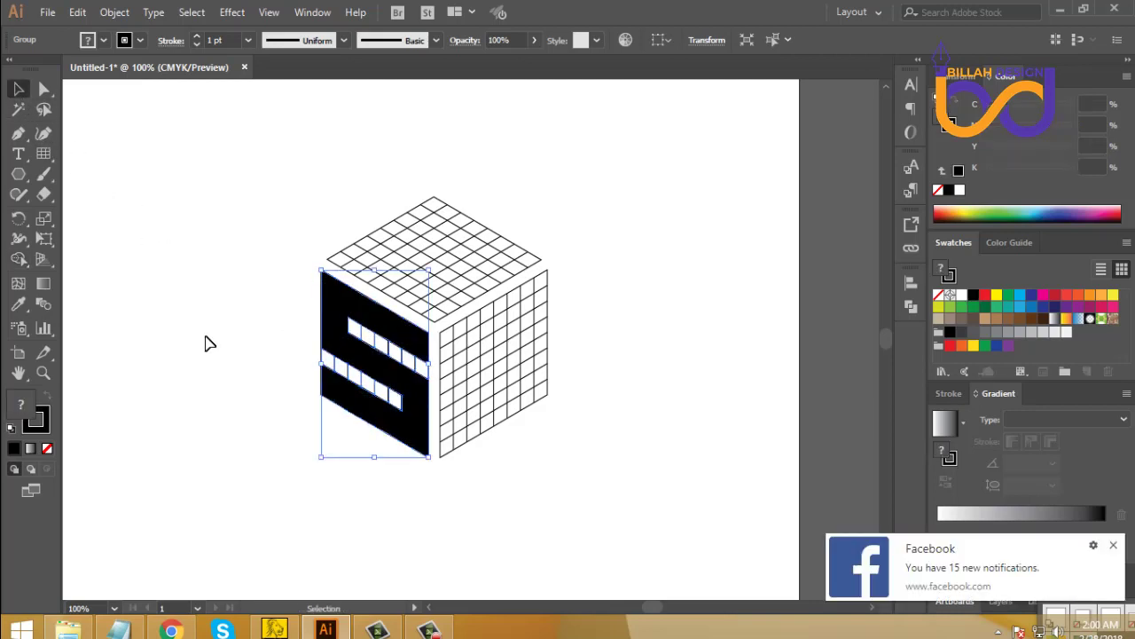
click(205, 341)
Merge the right face's leftmost column of cells with Shape Builder and fill it black
click(500, 341)
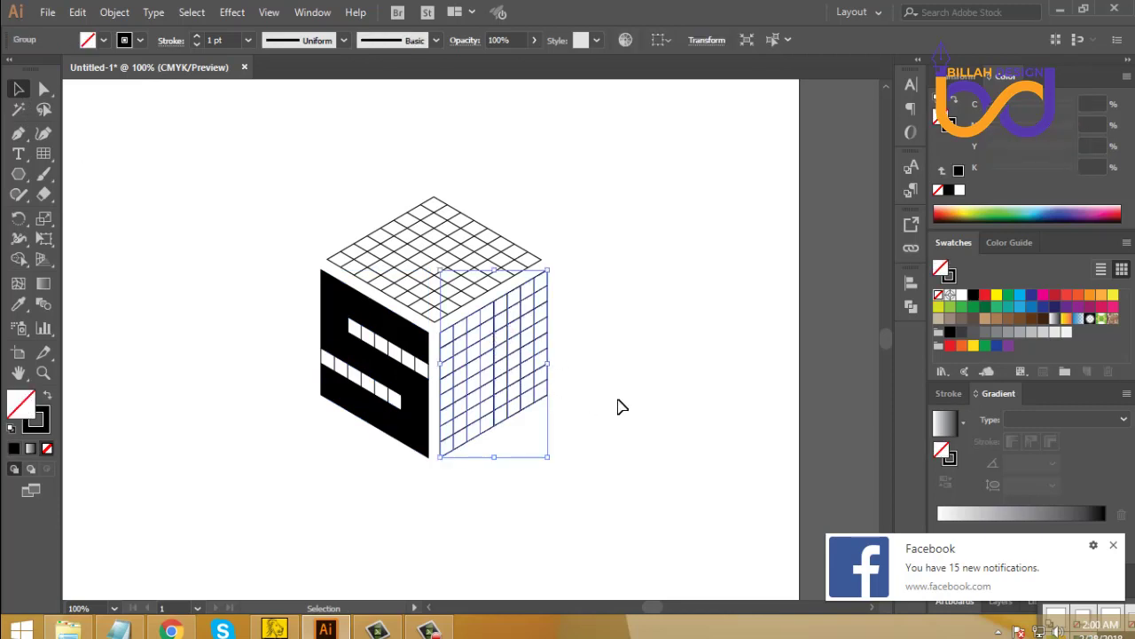
scroll(603, 408, right, 2)
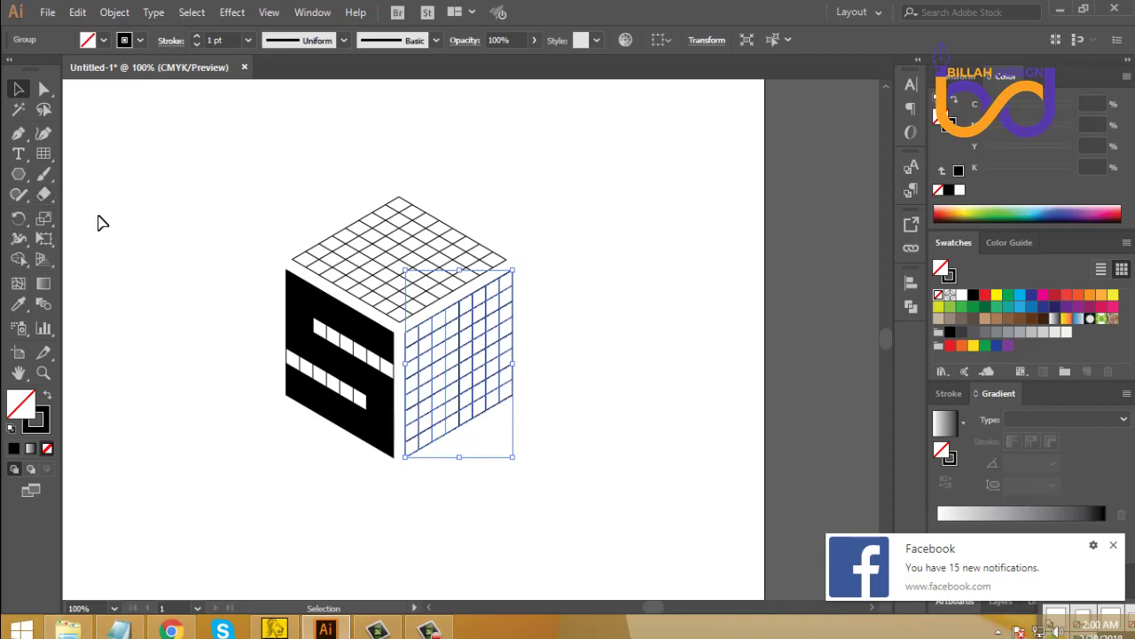
click(17, 259)
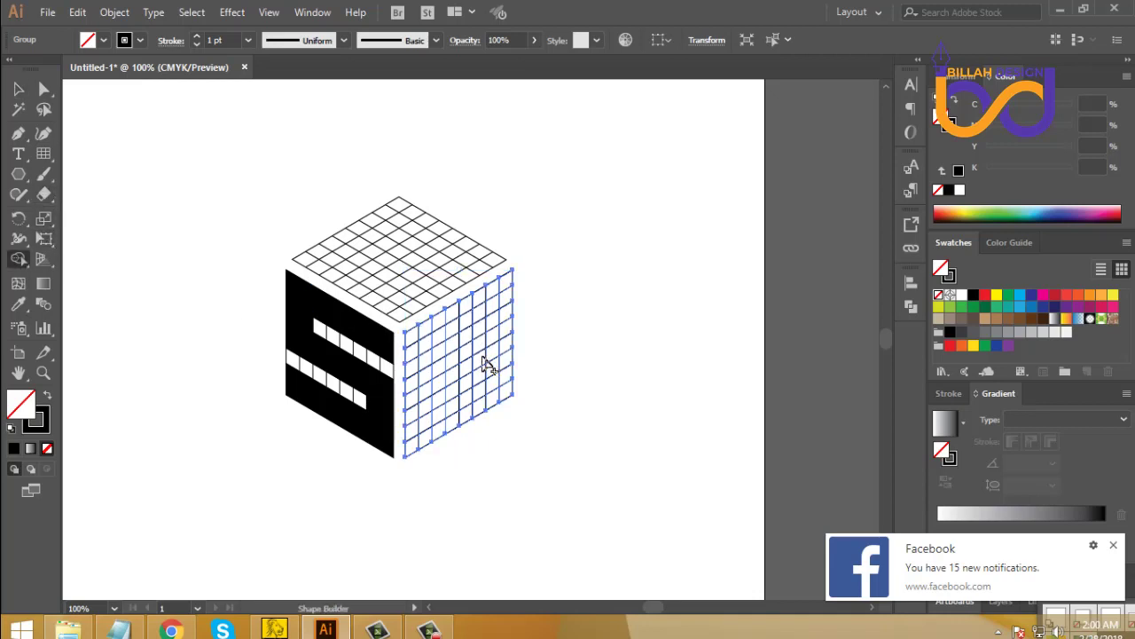
drag(414, 340, 418, 451)
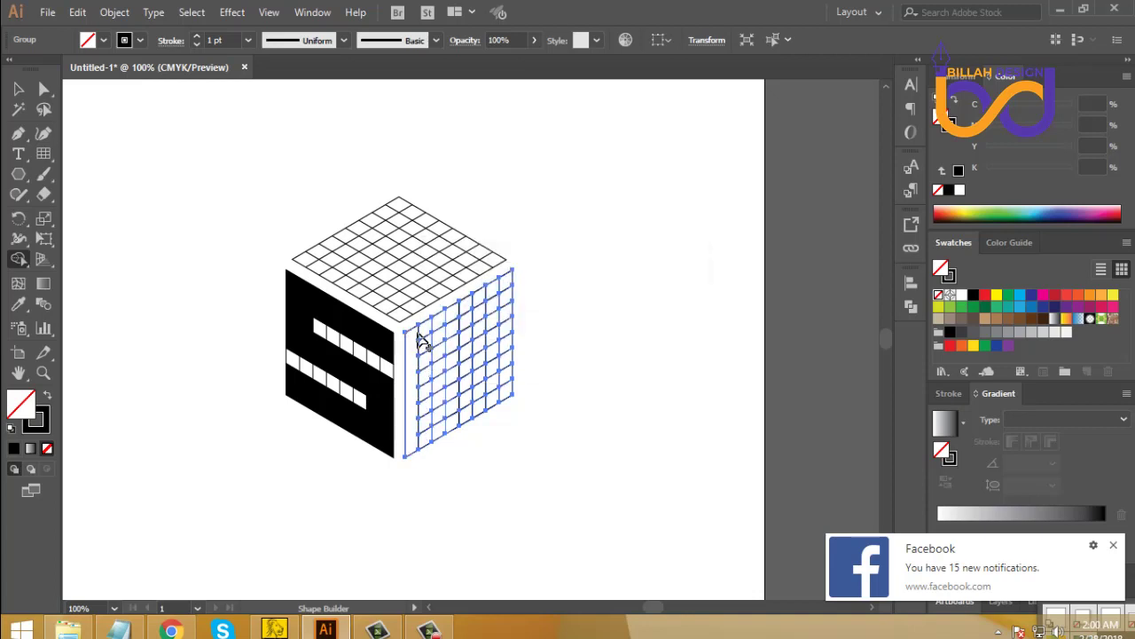
drag(422, 345, 423, 454)
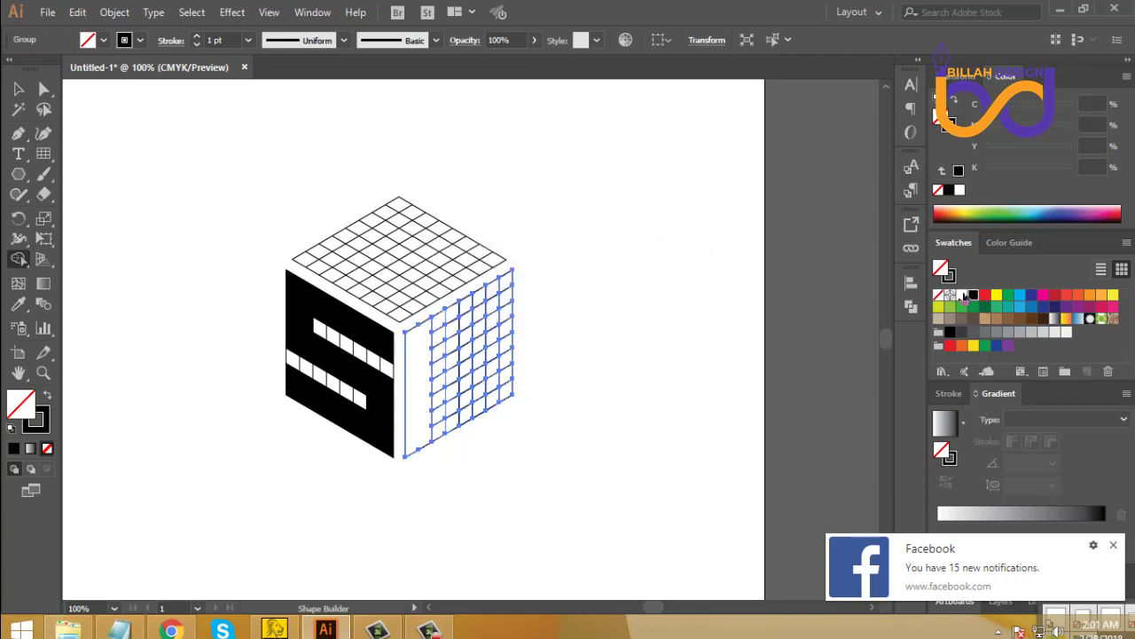
click(973, 296)
click(422, 393)
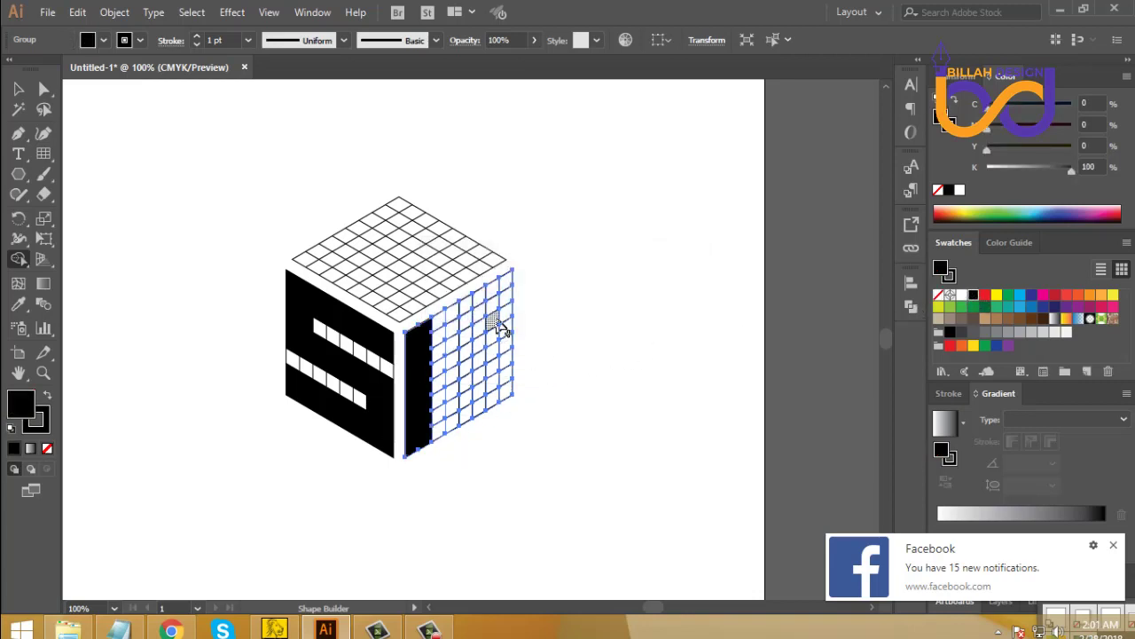
Merge the right column, top and middle cells in black to complete the M
mouse_move(507, 302)
mouse_down()
mouse_move(506, 389)
mouse_move(494, 325)
mouse_move(493, 393)
mouse_move(497, 313)
mouse_up()
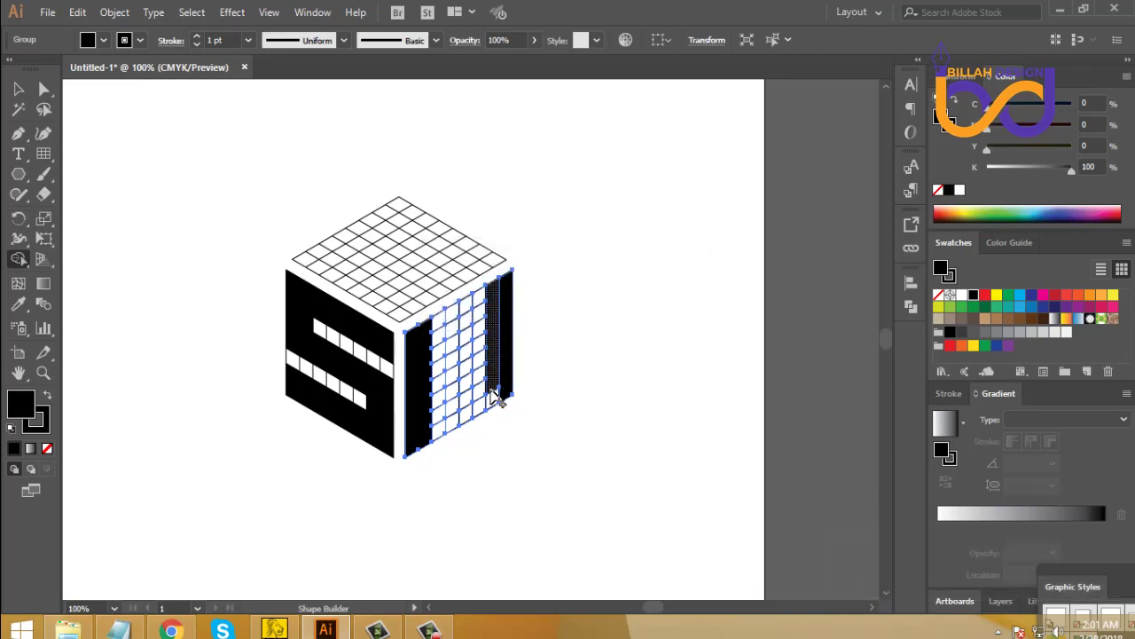
drag(497, 399, 499, 393)
mouse_move(494, 299)
mouse_down()
mouse_move(426, 329)
mouse_move(498, 311)
mouse_move(467, 342)
mouse_move(472, 430)
mouse_up()
drag(452, 344, 464, 431)
scroll(460, 390, up, 1)
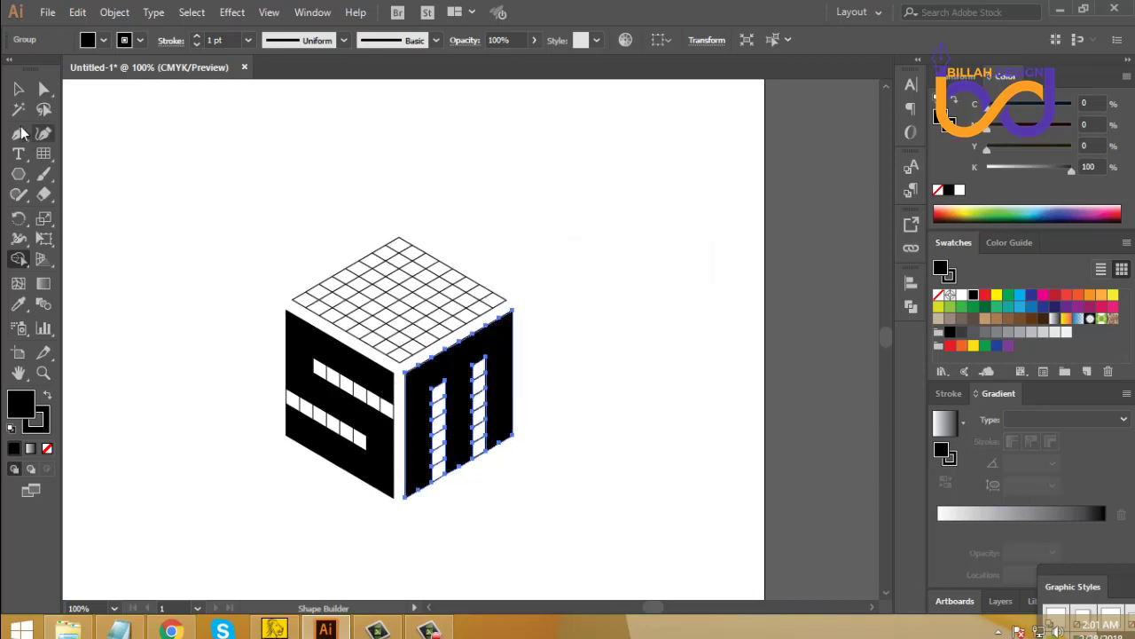
click(18, 89)
click(178, 381)
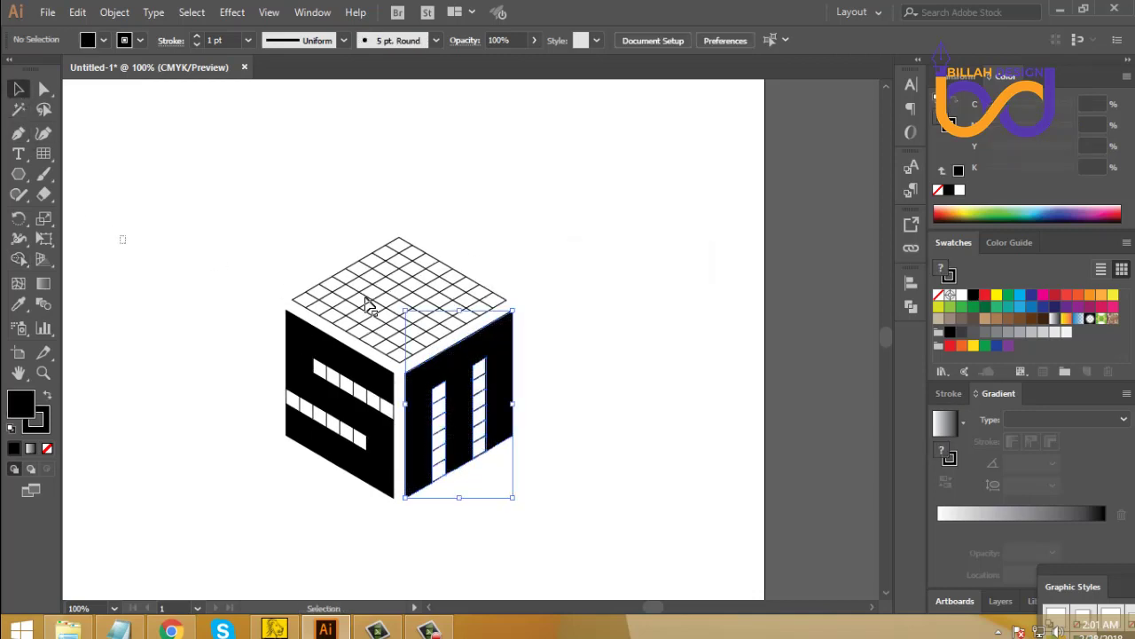
Shape-build the top grid's outer edge cells into a black U band around a white centre
click(393, 257)
click(21, 258)
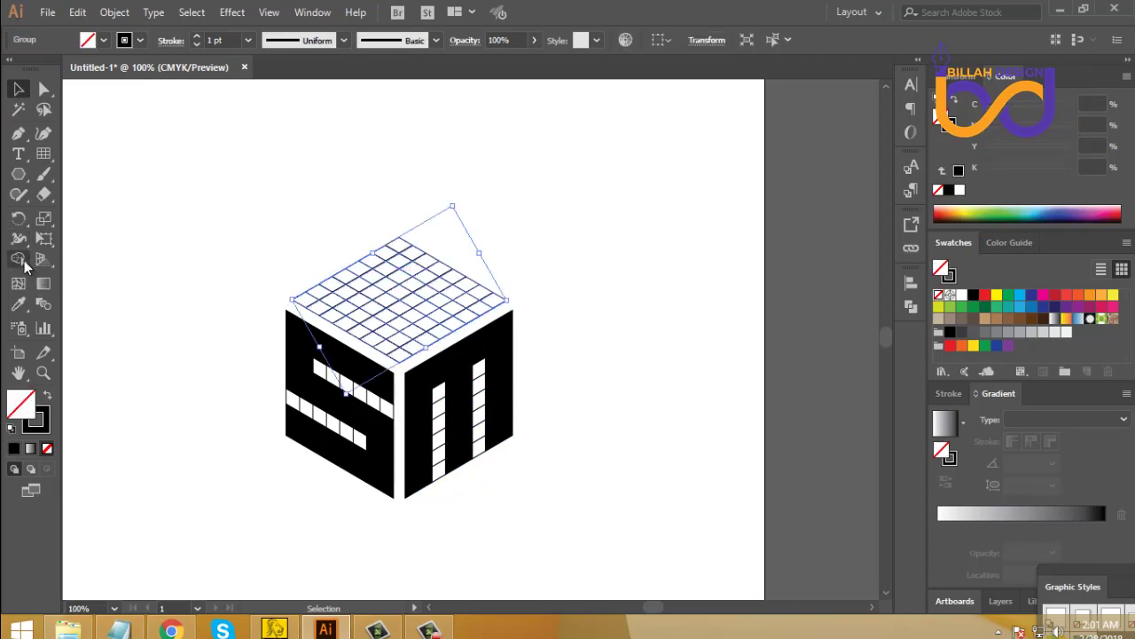
mouse_move(398, 255)
mouse_down()
mouse_move(302, 299)
mouse_move(396, 357)
mouse_move(496, 303)
mouse_move(401, 247)
mouse_up()
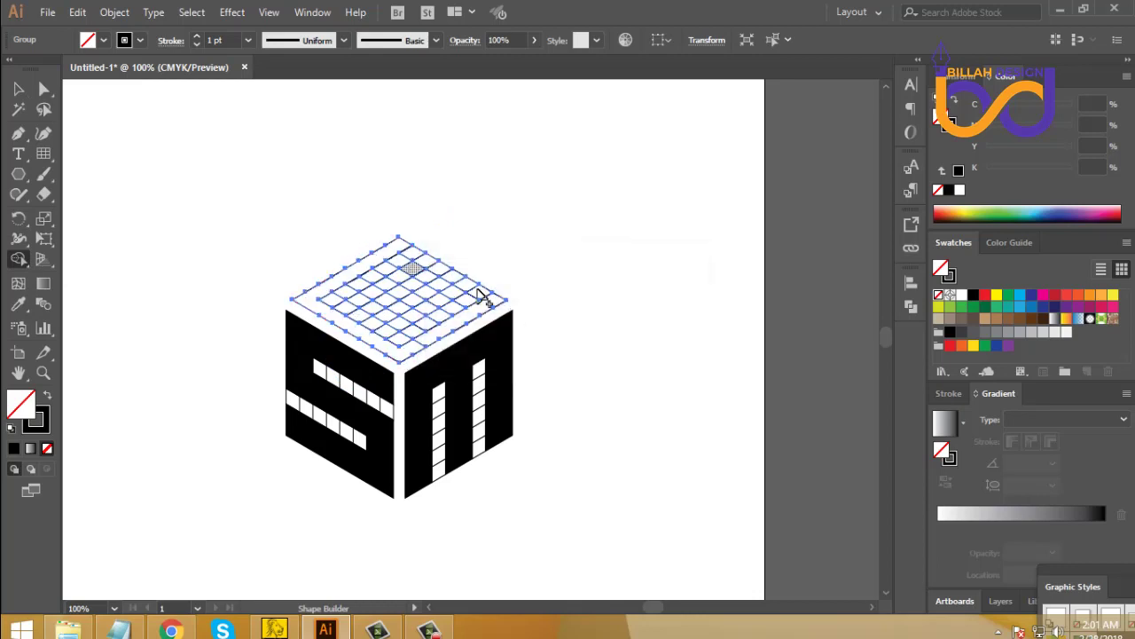
mouse_move(473, 306)
mouse_down()
mouse_move(436, 326)
mouse_move(428, 355)
mouse_up()
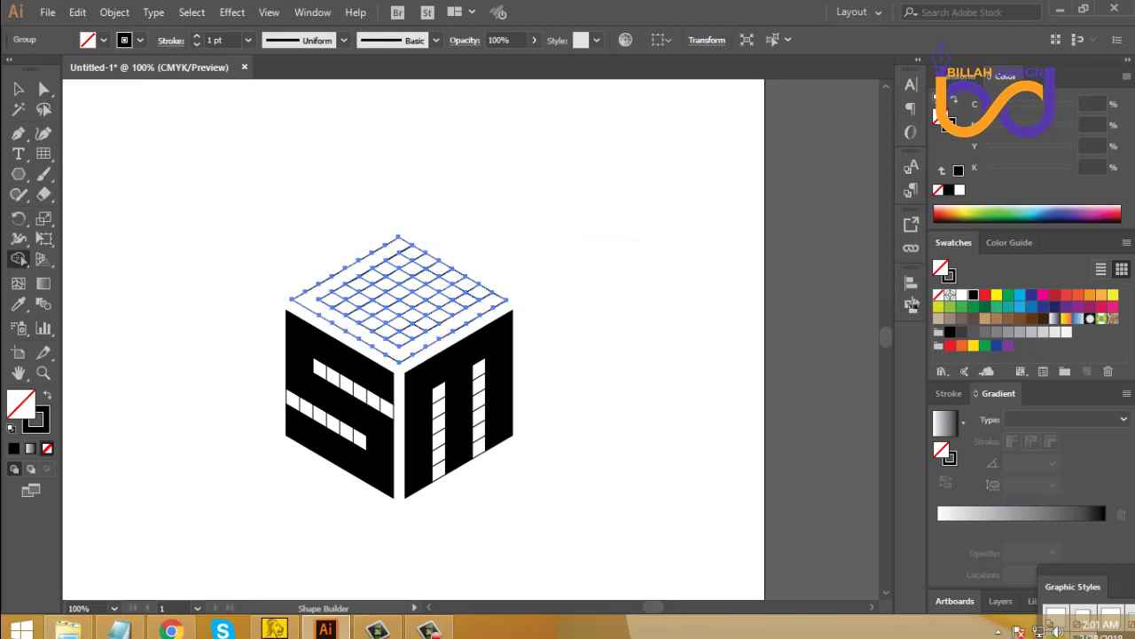
click(973, 295)
click(476, 303)
mouse_move(479, 300)
mouse_down()
mouse_move(413, 353)
mouse_move(332, 306)
mouse_move(393, 260)
mouse_move(418, 259)
mouse_up()
click(18, 89)
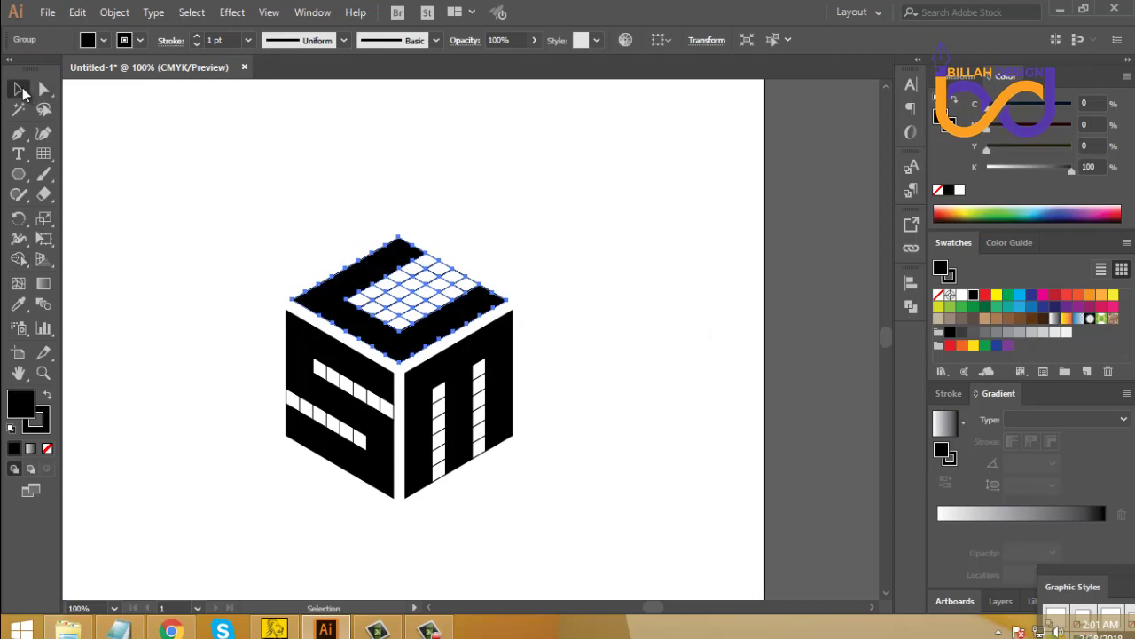
click(530, 451)
With Direct Selection, drag the cube's black face paths to the upper right, away from the grid
drag(591, 493, 607, 470)
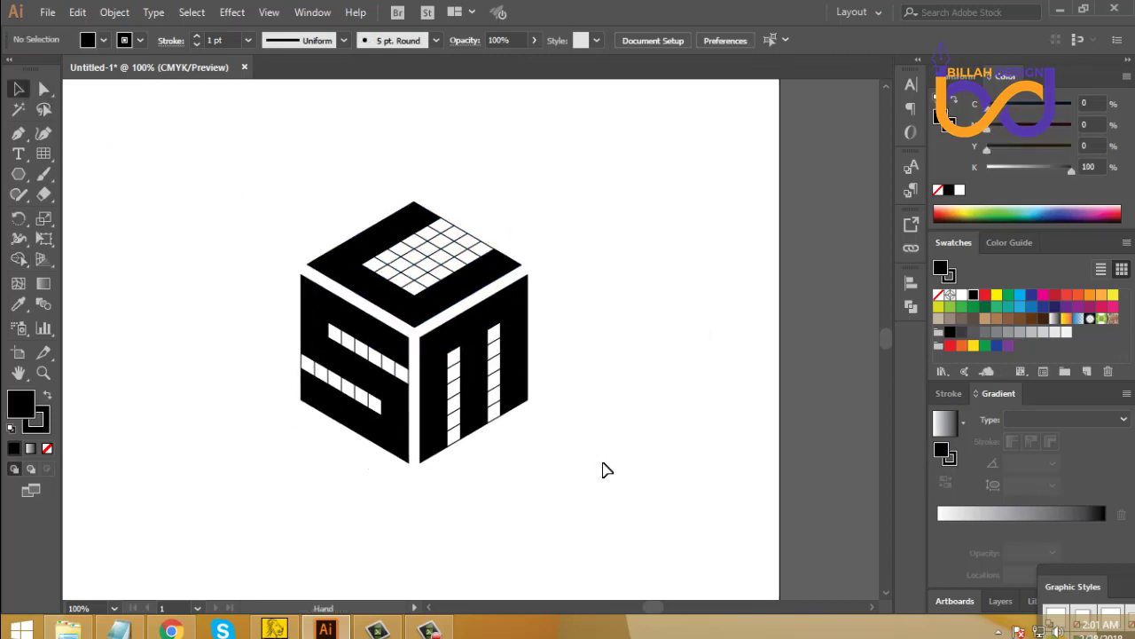
key(ctrl+minus)
click(482, 332)
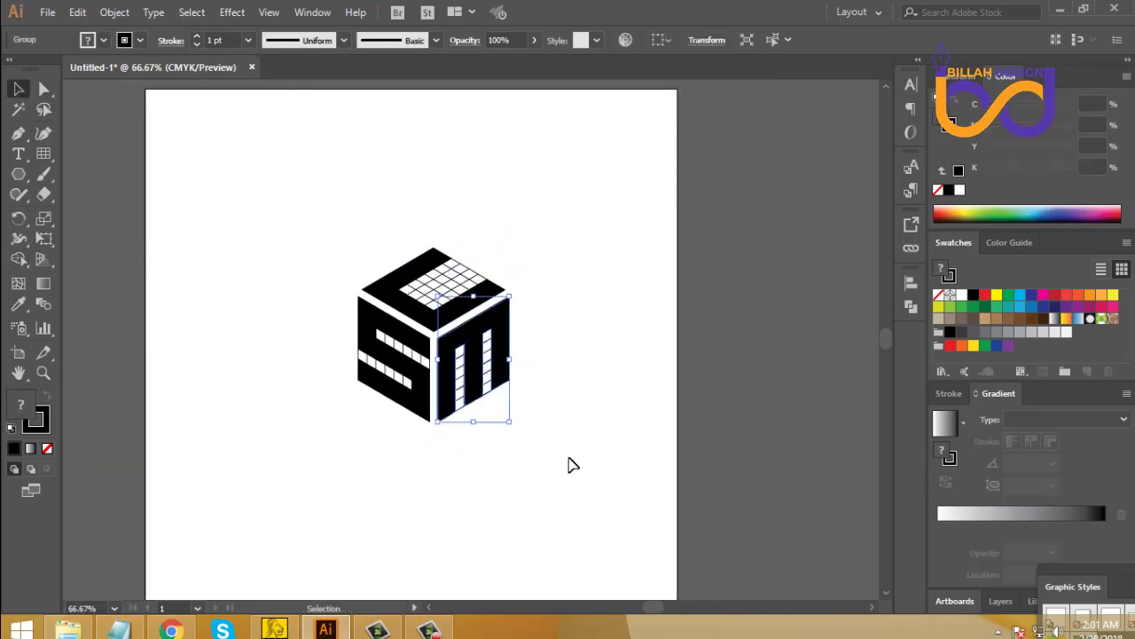
click(568, 464)
click(445, 308)
click(539, 400)
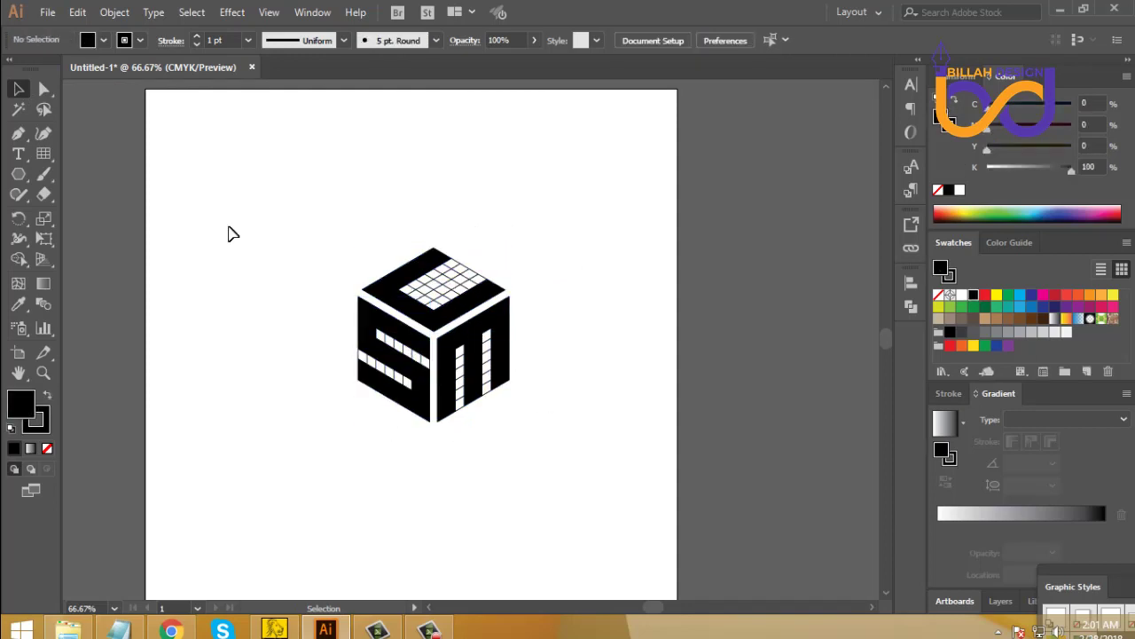
click(44, 89)
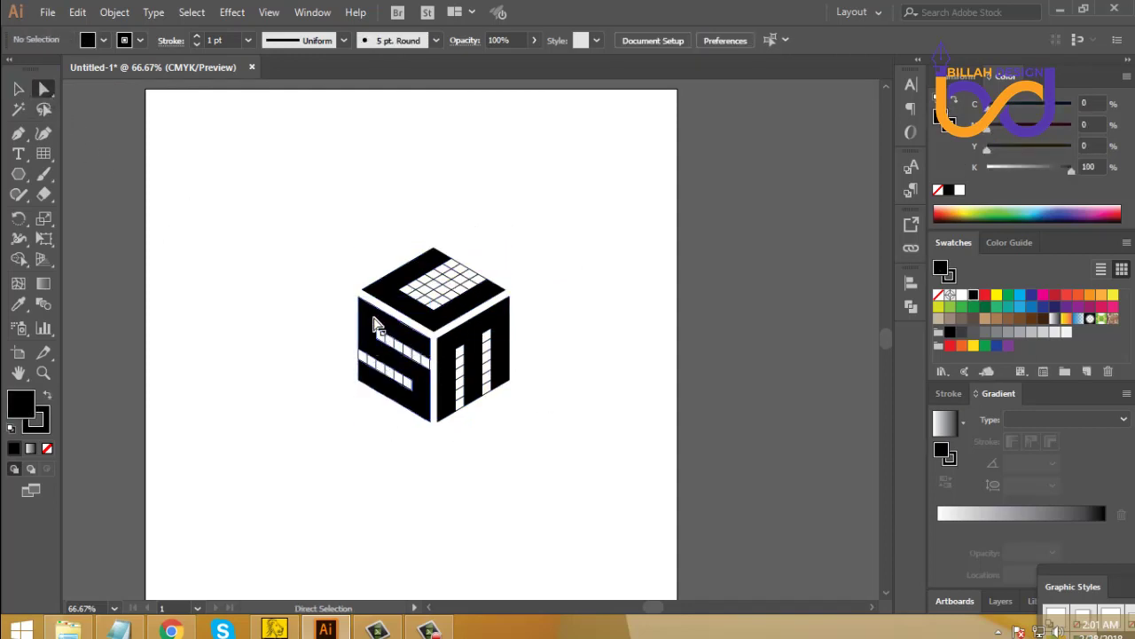
click(373, 322)
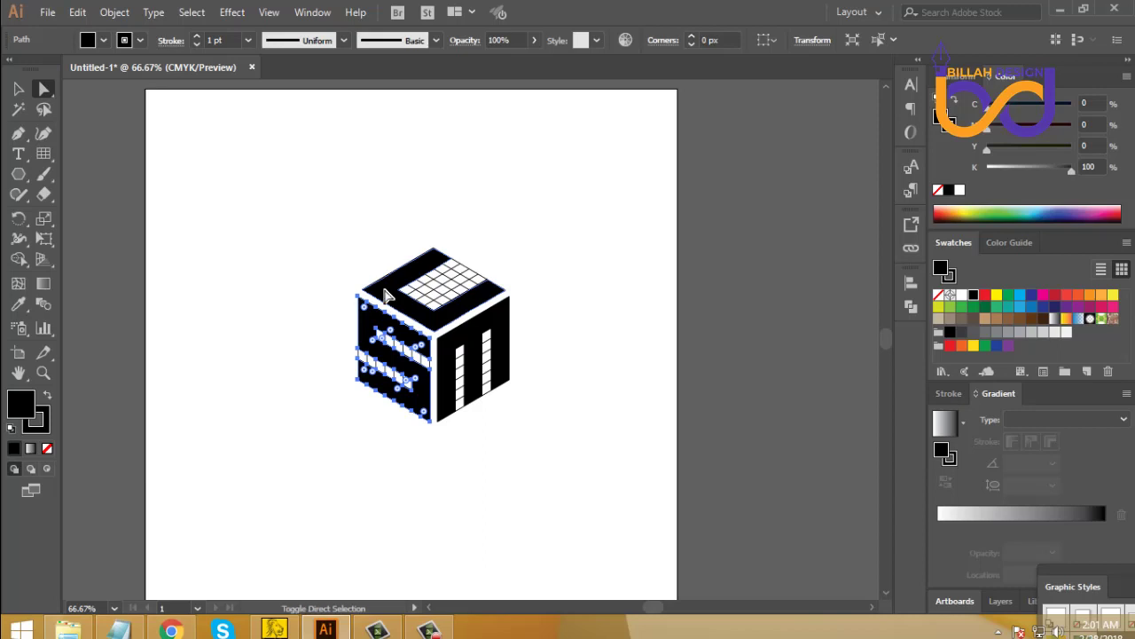
drag(443, 359, 633, 197)
Marquee-select the leftover grid lines and delete them
click(364, 312)
drag(285, 245, 530, 437)
key(Delete)
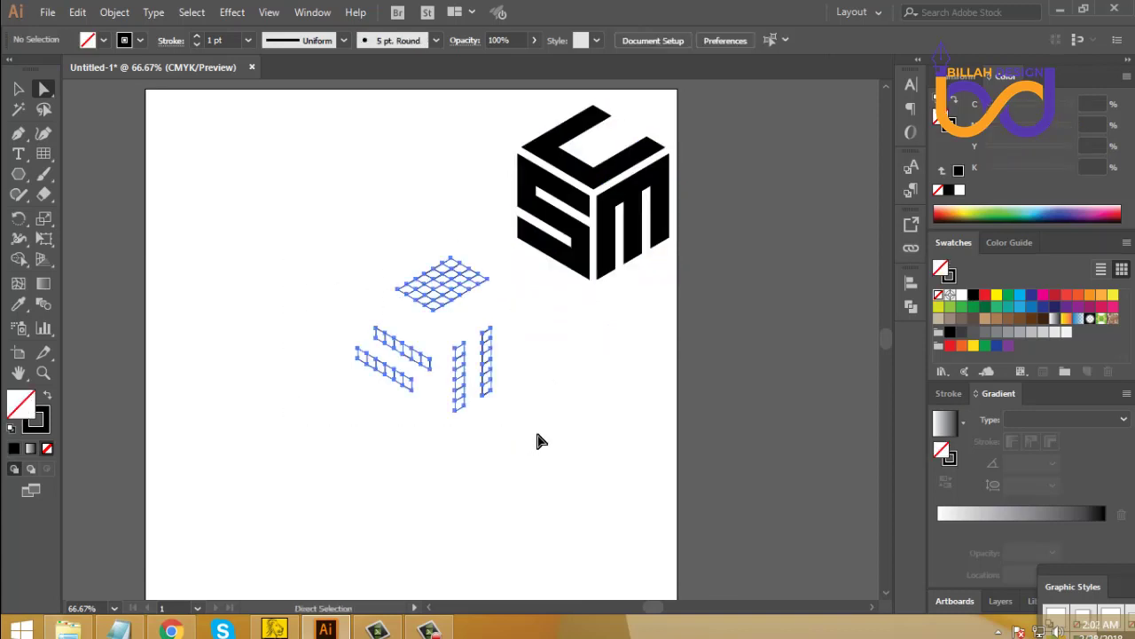
Drag the cube logo around the artboard with the Selection tool to reposition it
key(v)
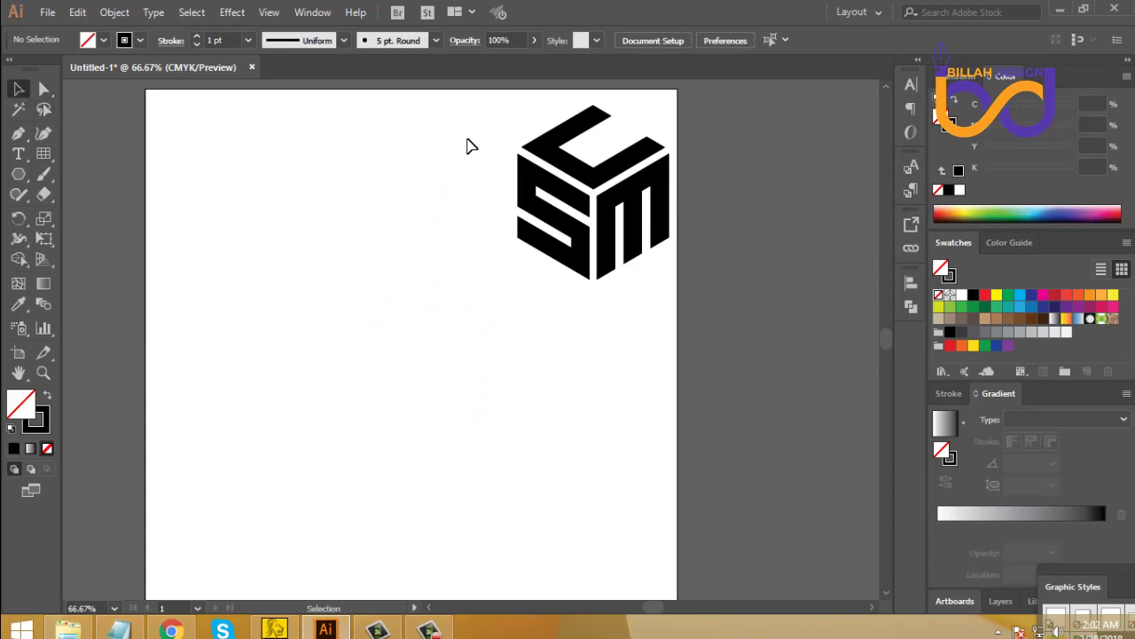
drag(628, 203, 387, 302)
click(499, 394)
mouse_move(477, 387)
mouse_down()
mouse_move(490, 407)
mouse_move(485, 397)
mouse_up()
drag(481, 215, 306, 355)
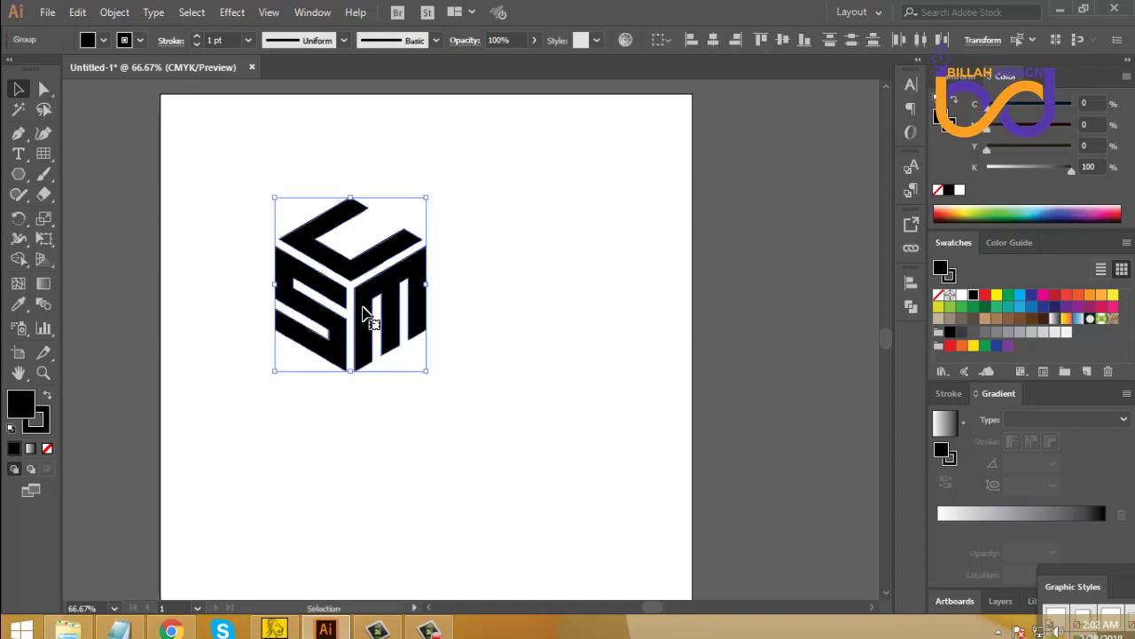
drag(418, 302, 613, 227)
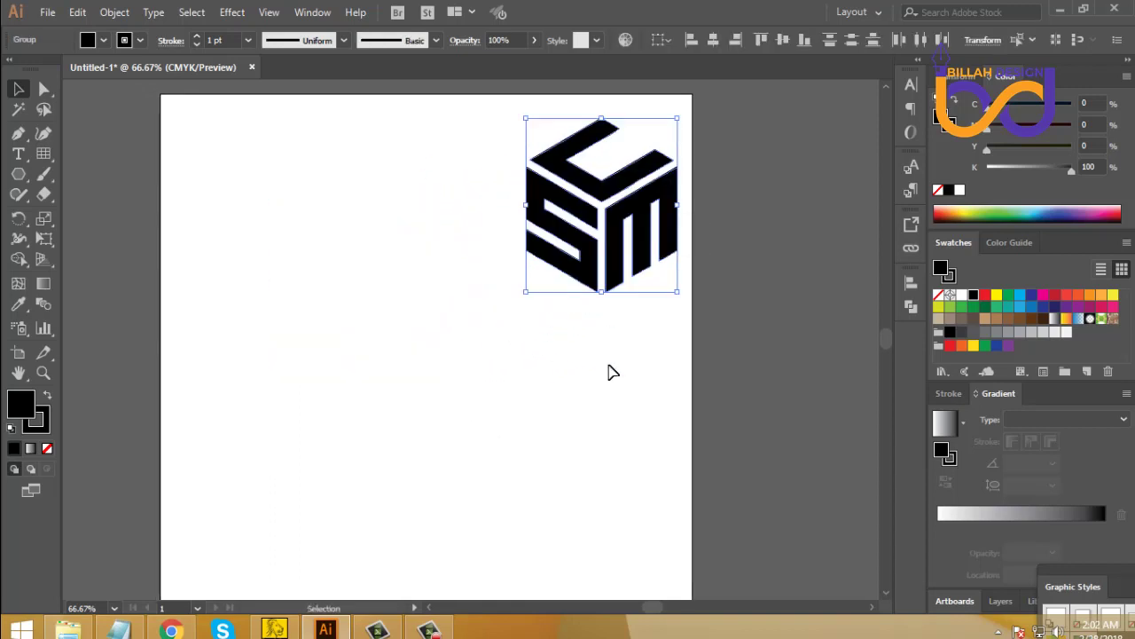
click(609, 373)
drag(517, 131, 643, 284)
drag(646, 237, 623, 230)
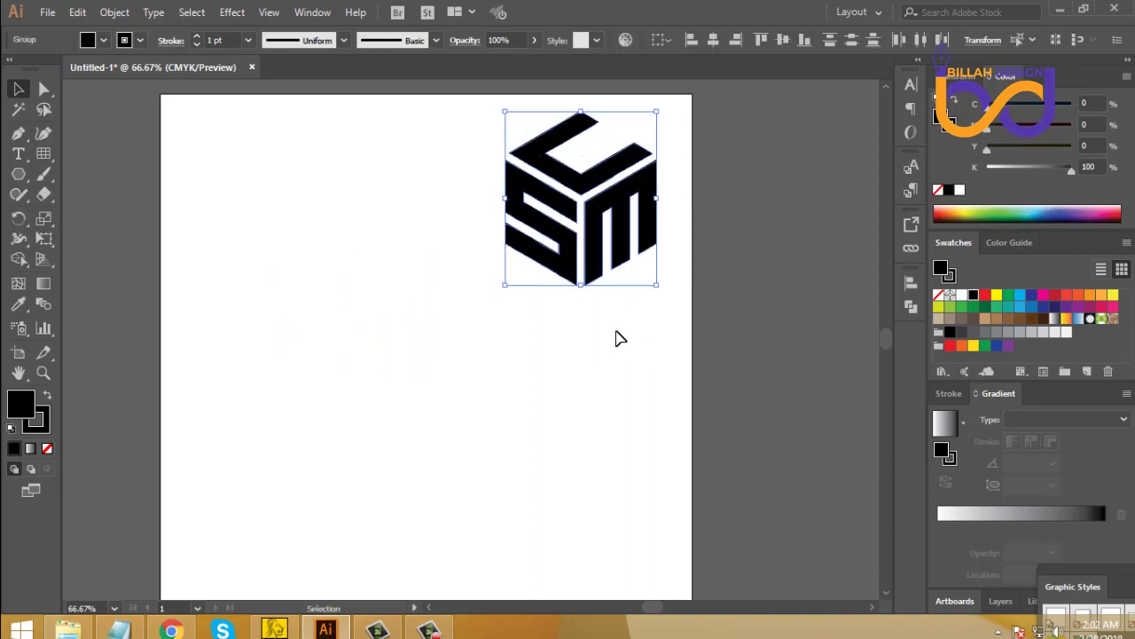
click(615, 337)
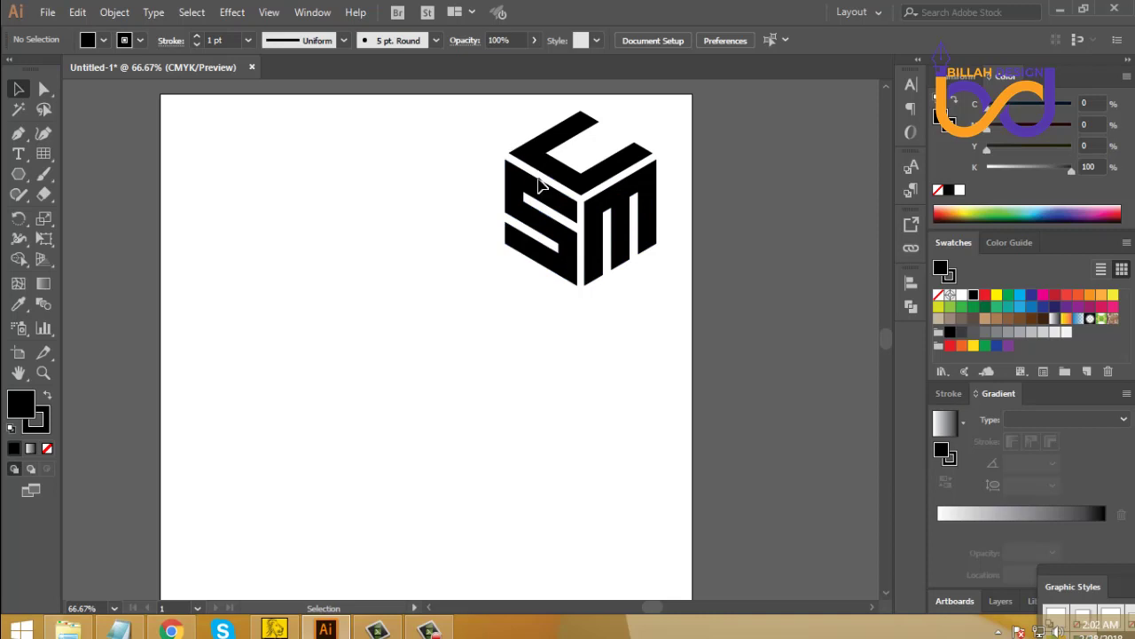
Move the cube logo to the artboard centre, zoom to 100% and set its stroke to None
click(613, 249)
drag(609, 209, 559, 364)
click(573, 181)
click(506, 254)
key(ctrl+1)
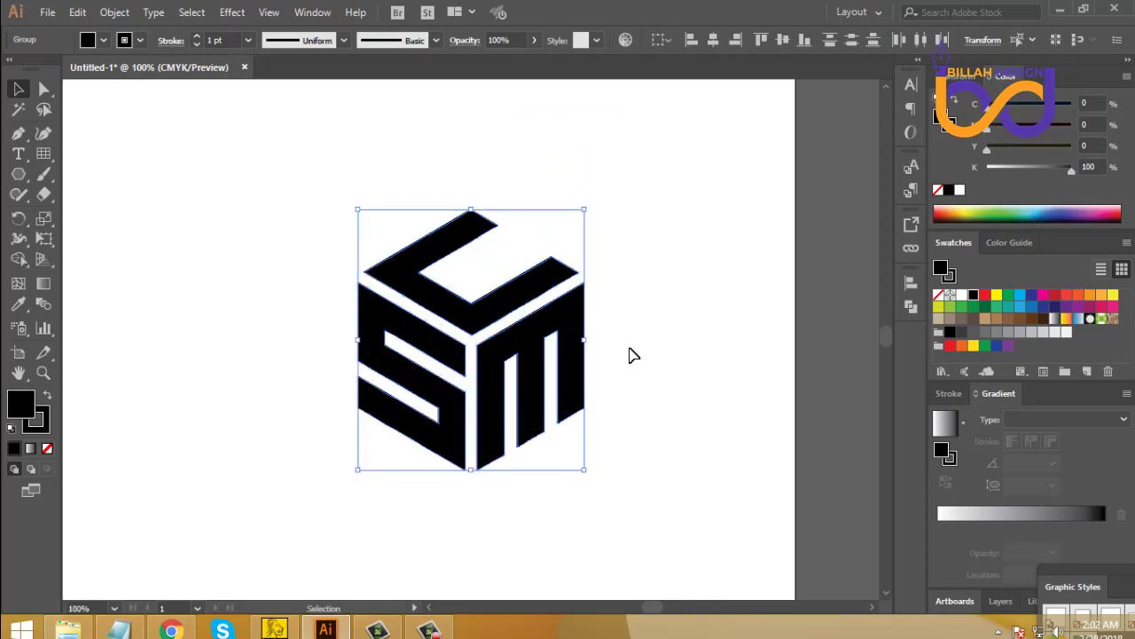
click(47, 417)
click(48, 447)
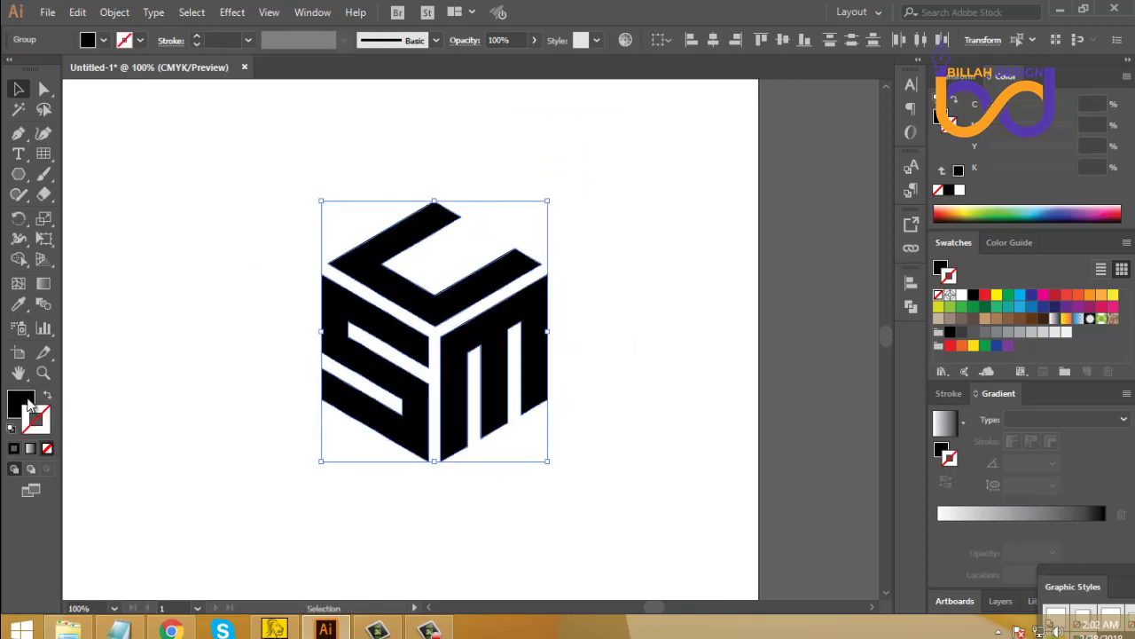
Select the S face of the cube for anchor-level editing
key(a)
click(139, 230)
drag(288, 216, 506, 503)
click(506, 503)
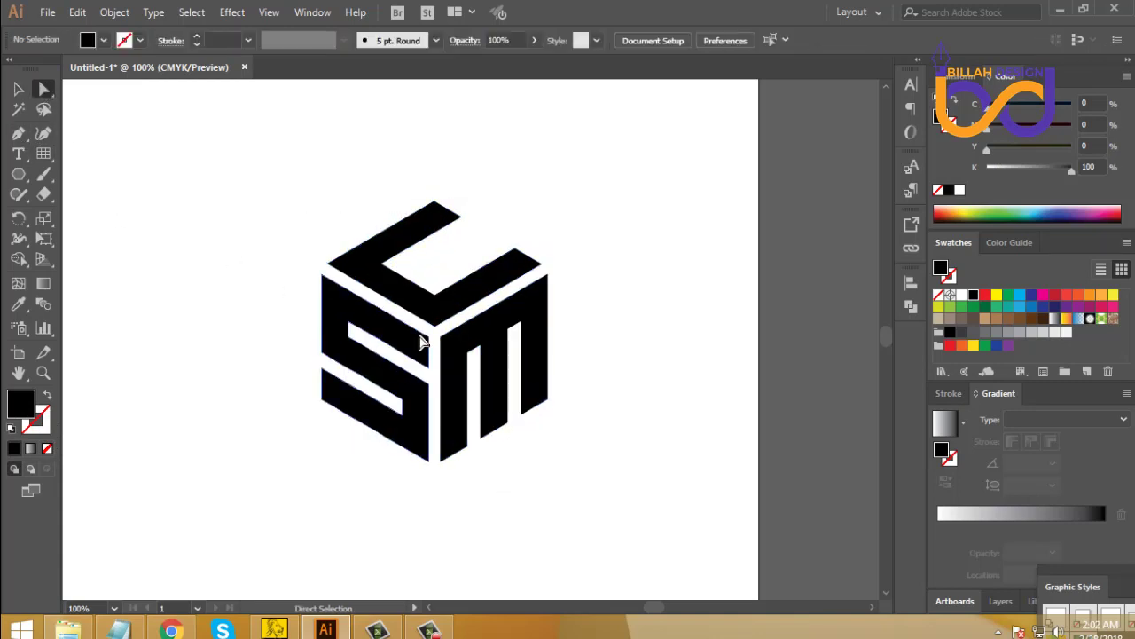
click(426, 339)
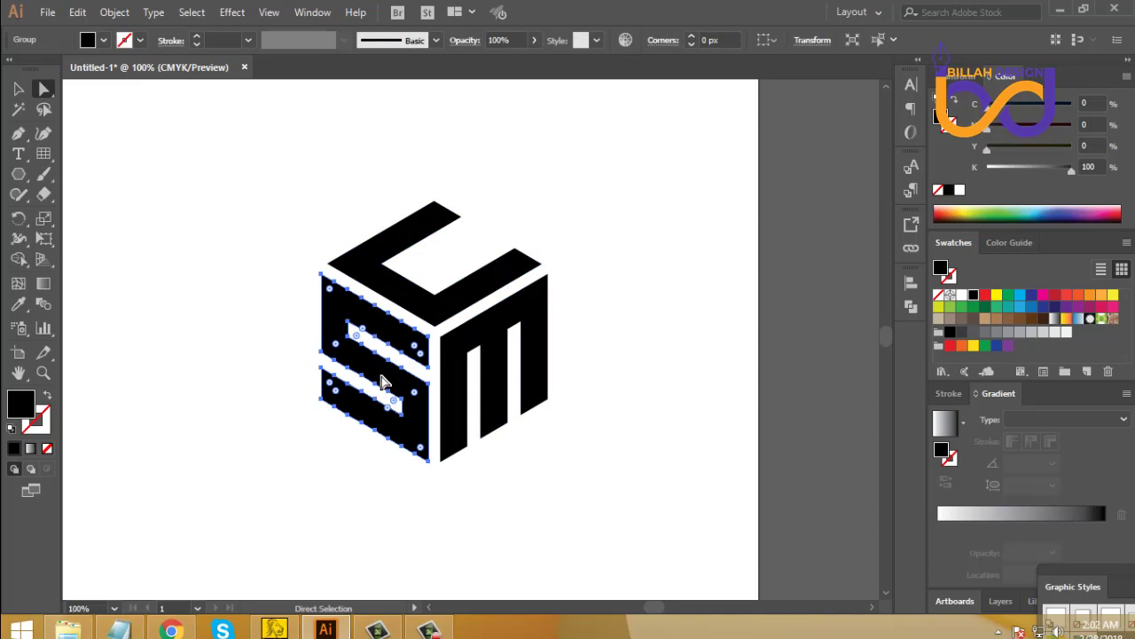
Delete redundant anchors on the S face's right edge and middle stripe
drag(18, 133, 66, 173)
click(427, 334)
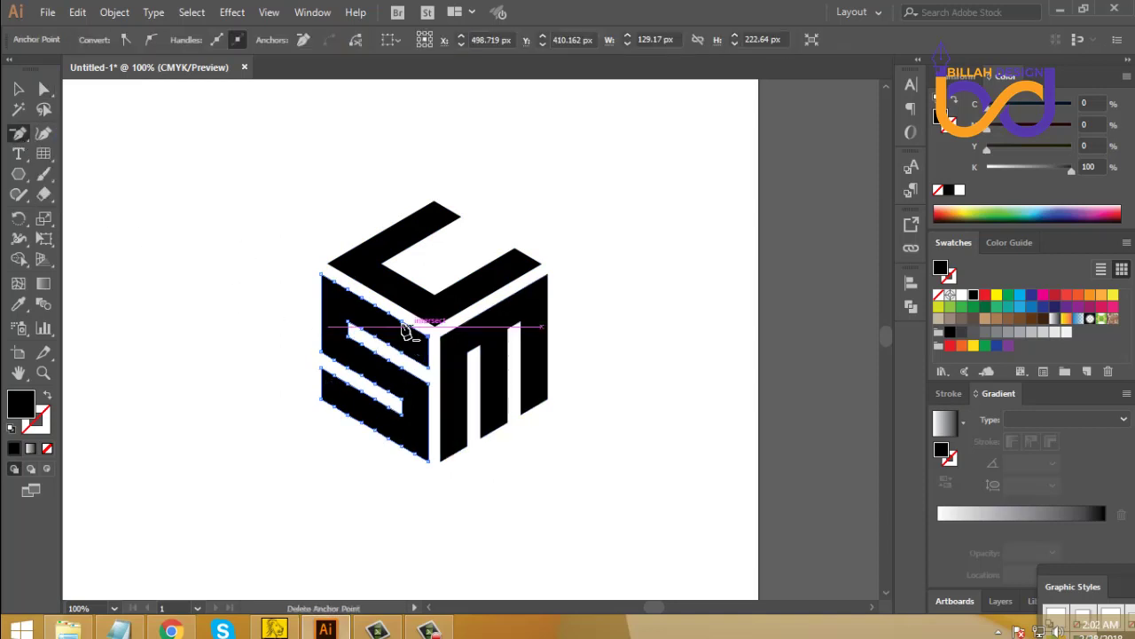
click(385, 343)
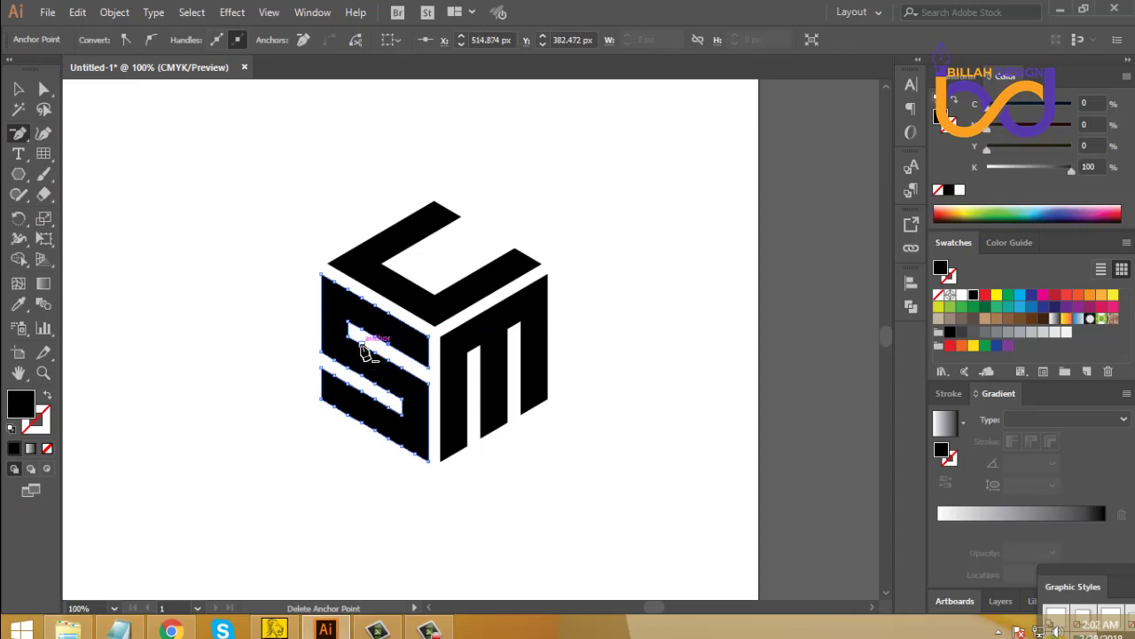
click(395, 364)
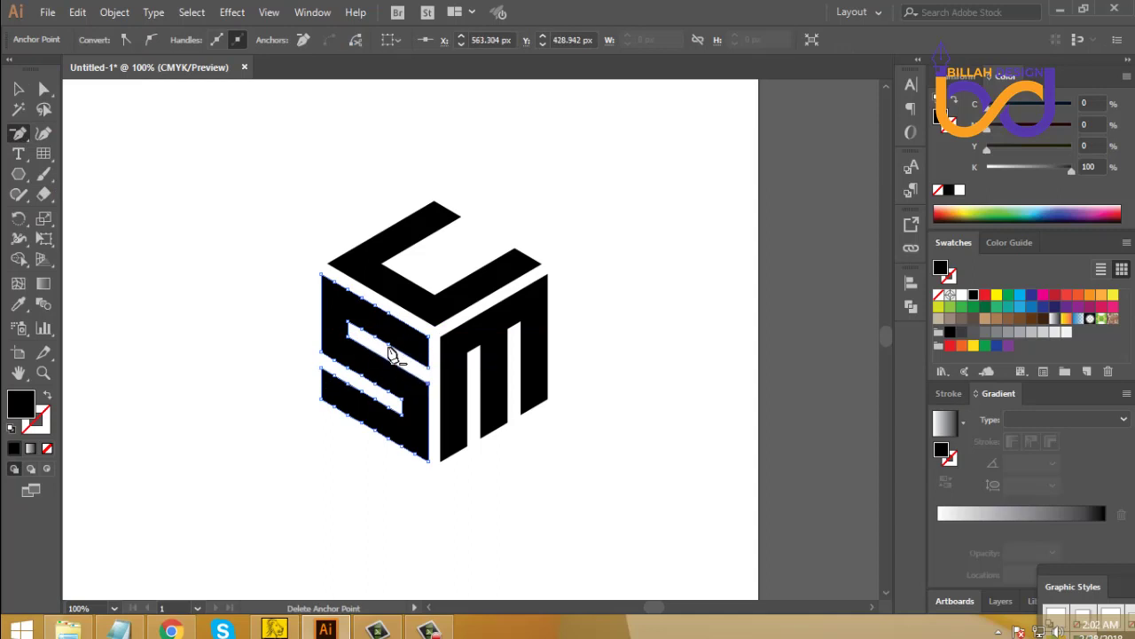
click(359, 326)
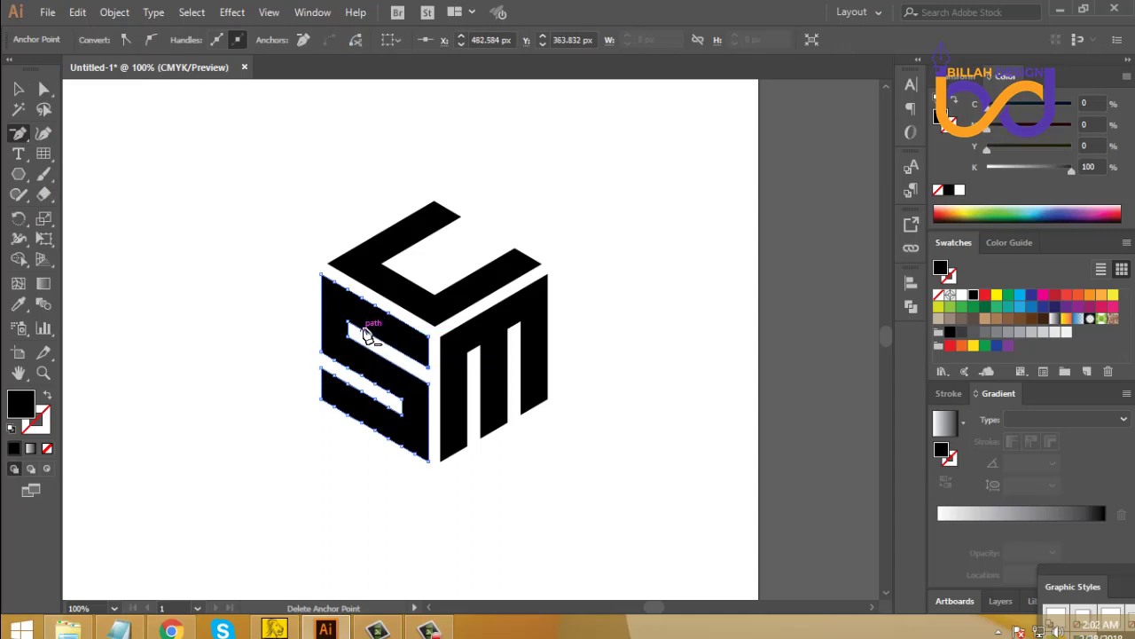
click(391, 316)
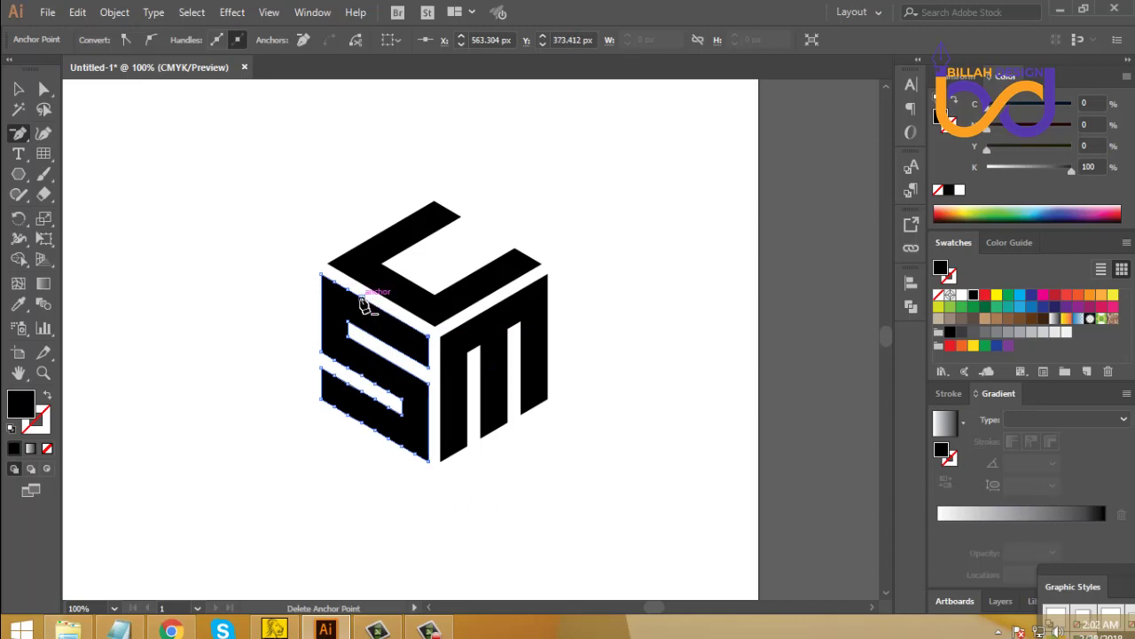
Delete the leftover anchors along the S face's top edge and lower bar
click(342, 286)
click(340, 288)
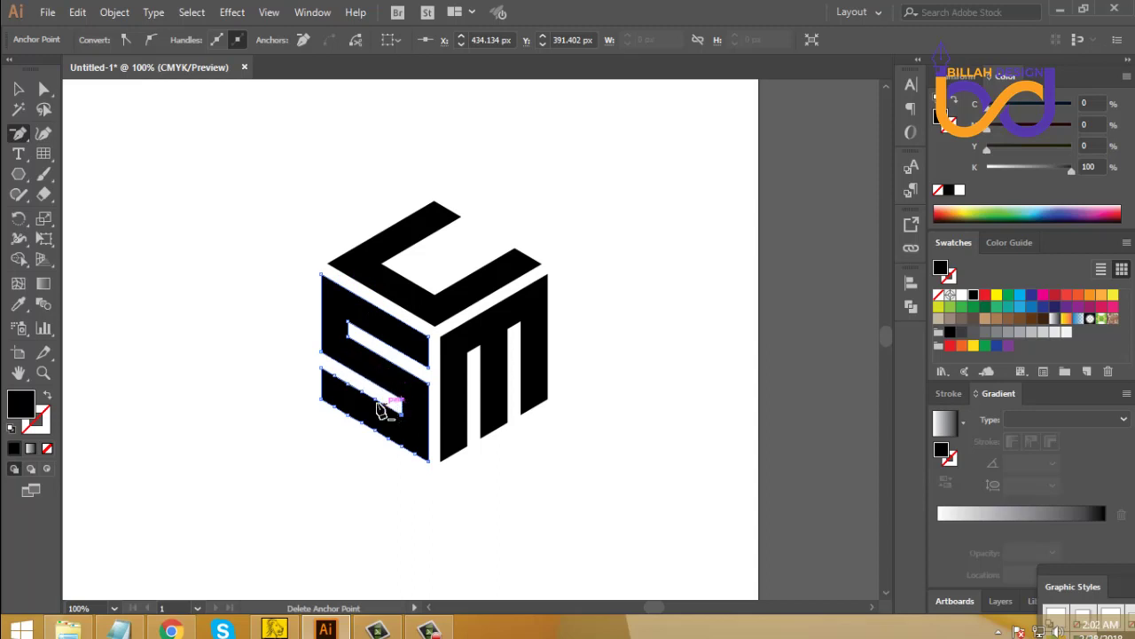
click(380, 401)
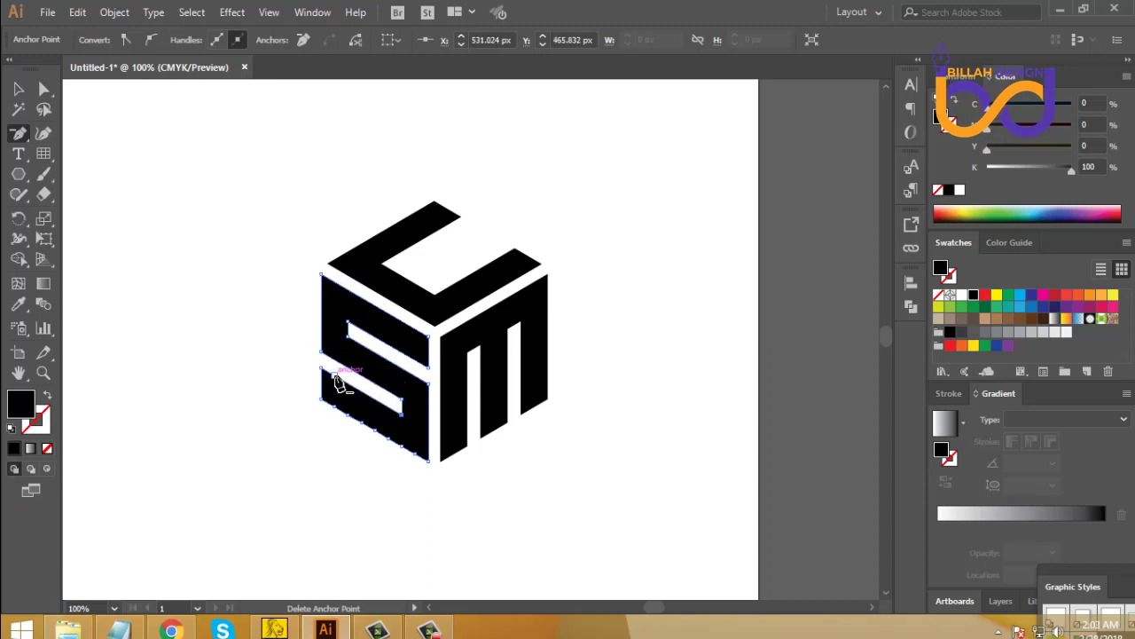
click(346, 410)
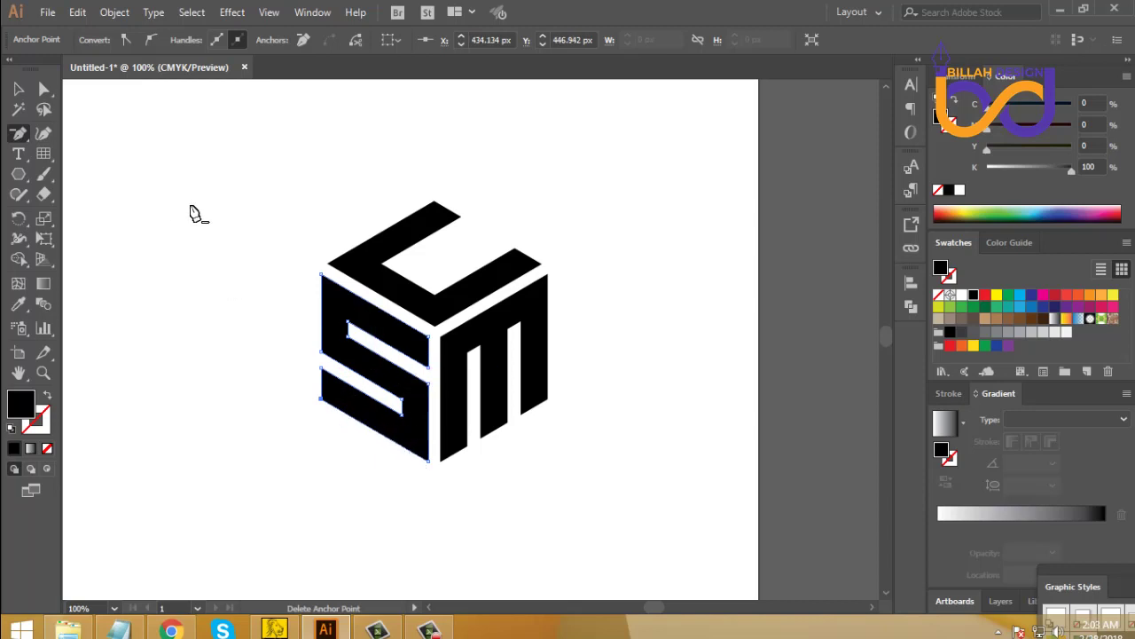
click(43, 89)
Round the S's inner corner to a 28 px radius
click(106, 188)
click(430, 342)
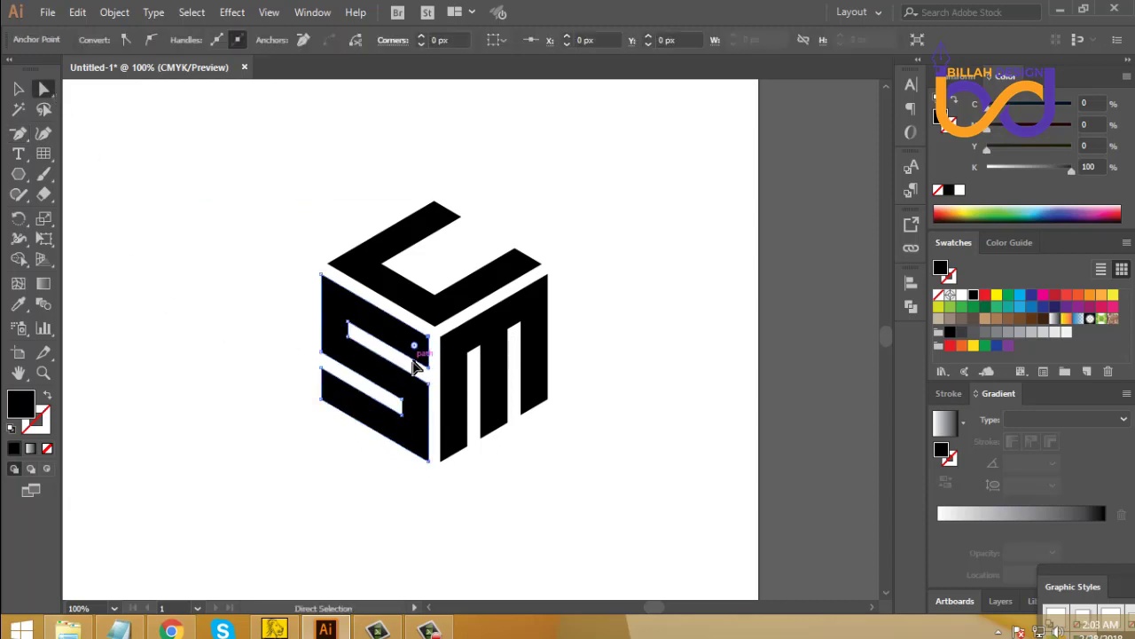
mouse_move(415, 348)
mouse_down()
mouse_move(424, 350)
mouse_move(404, 361)
mouse_up()
click(420, 36)
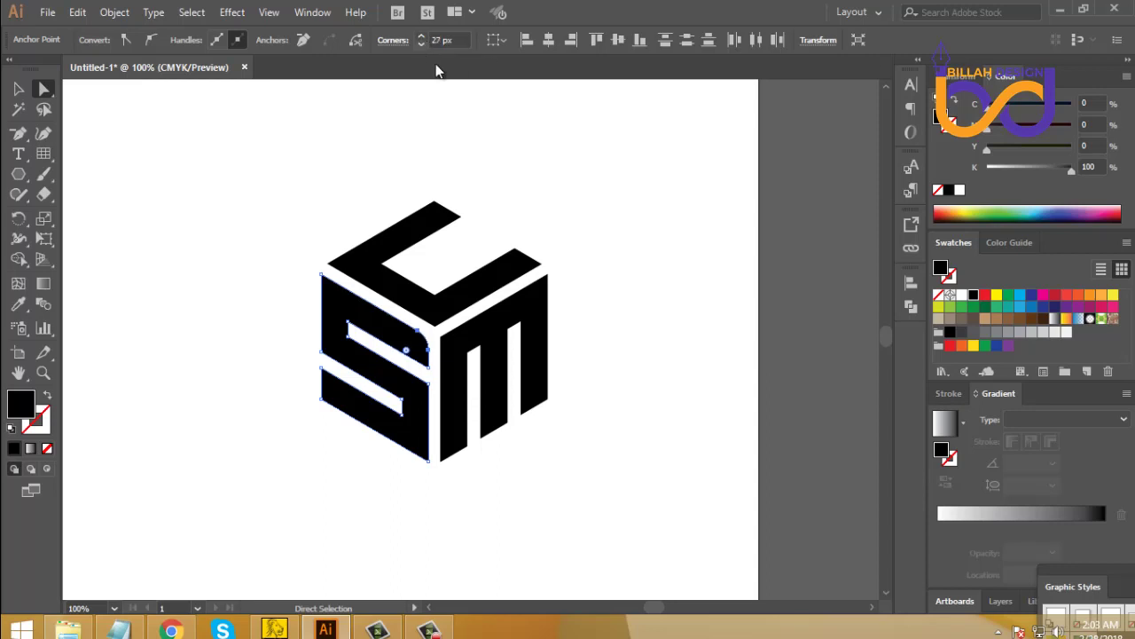
Set the M's inner corner radius to 27 px
click(489, 114)
drag(446, 337, 443, 301)
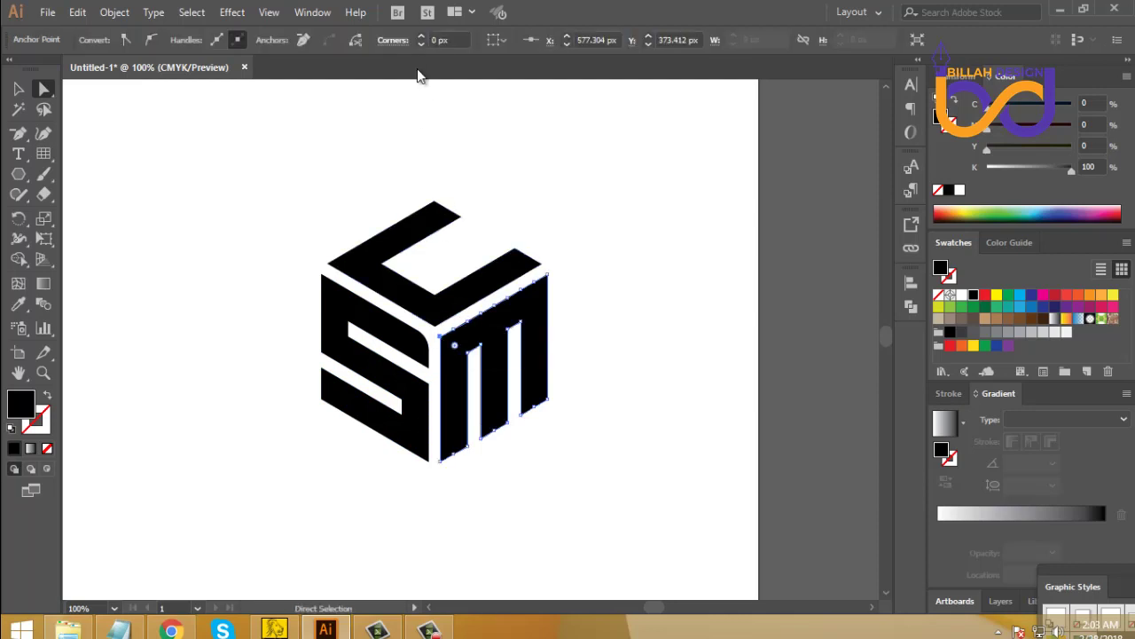
click(441, 39)
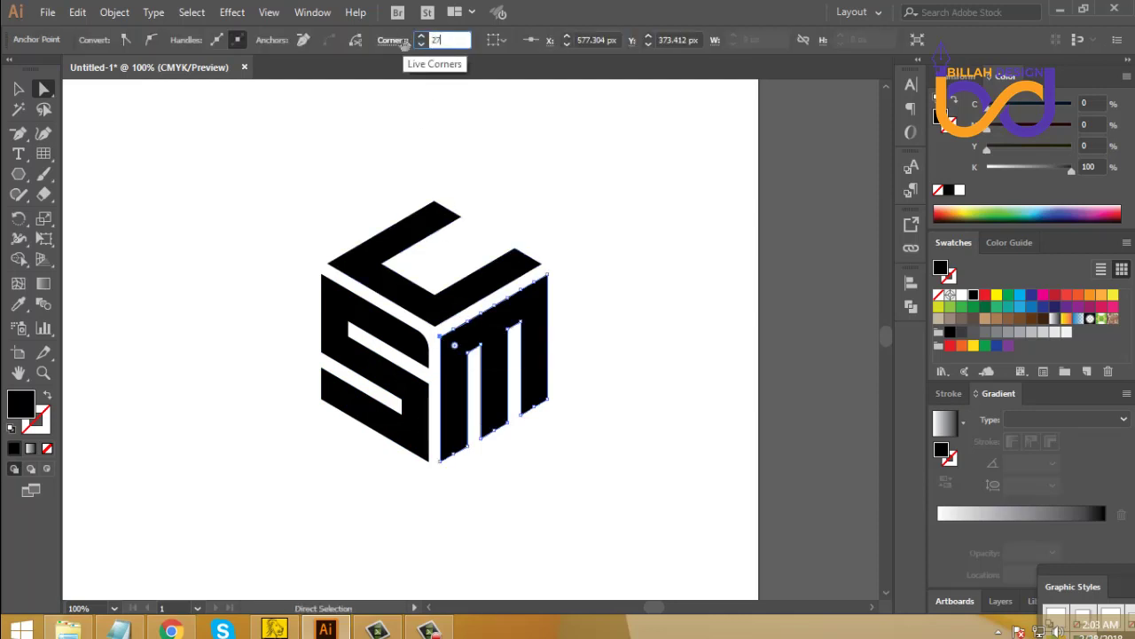
text(27)
key(Return)
Round the top face's inner corner to 27 px
click(542, 160)
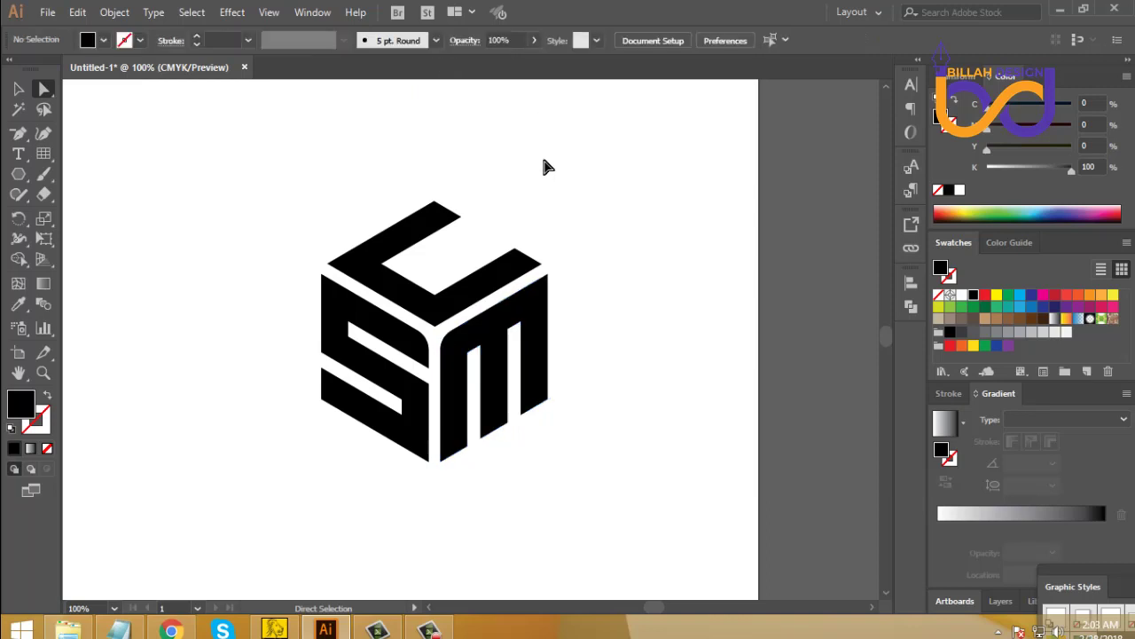
click(434, 326)
click(465, 39)
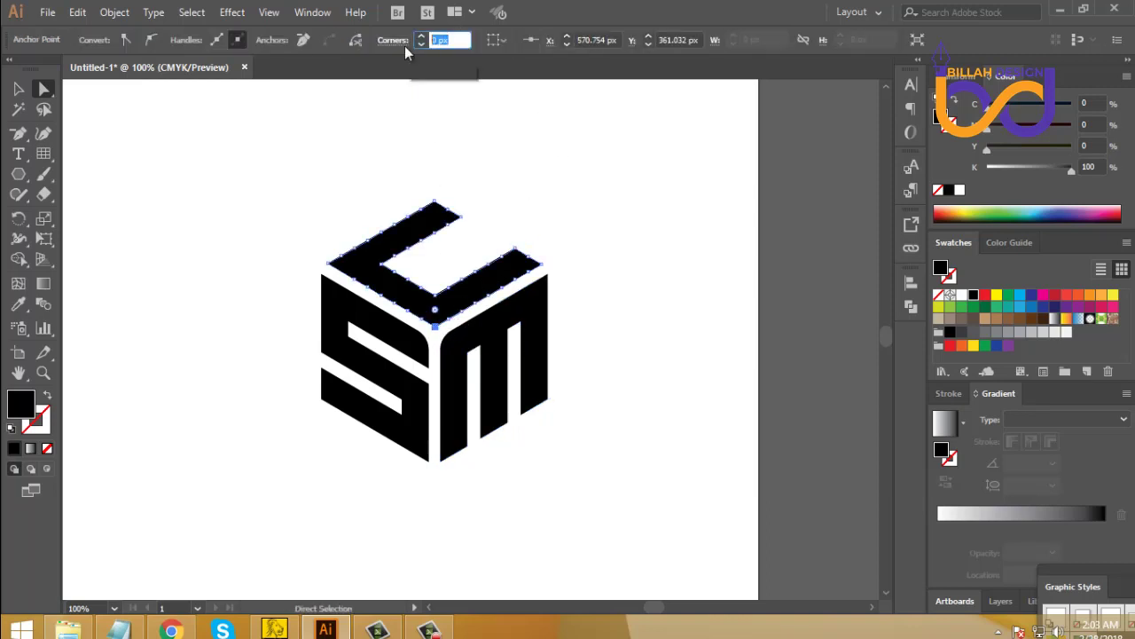
text(27)
key(Return)
click(211, 283)
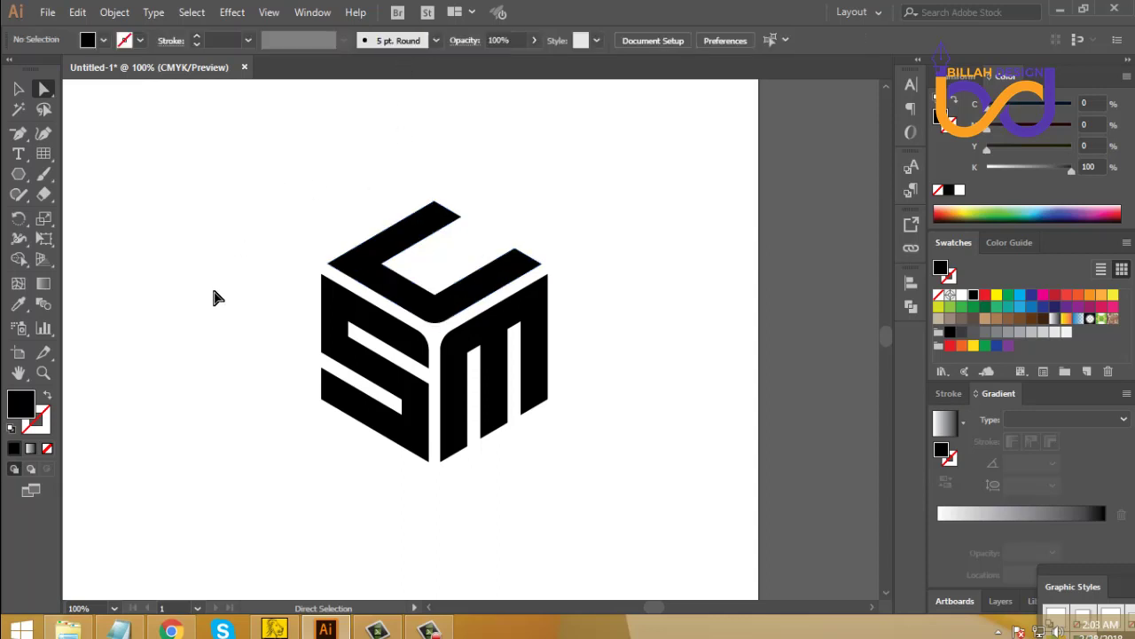
click(437, 327)
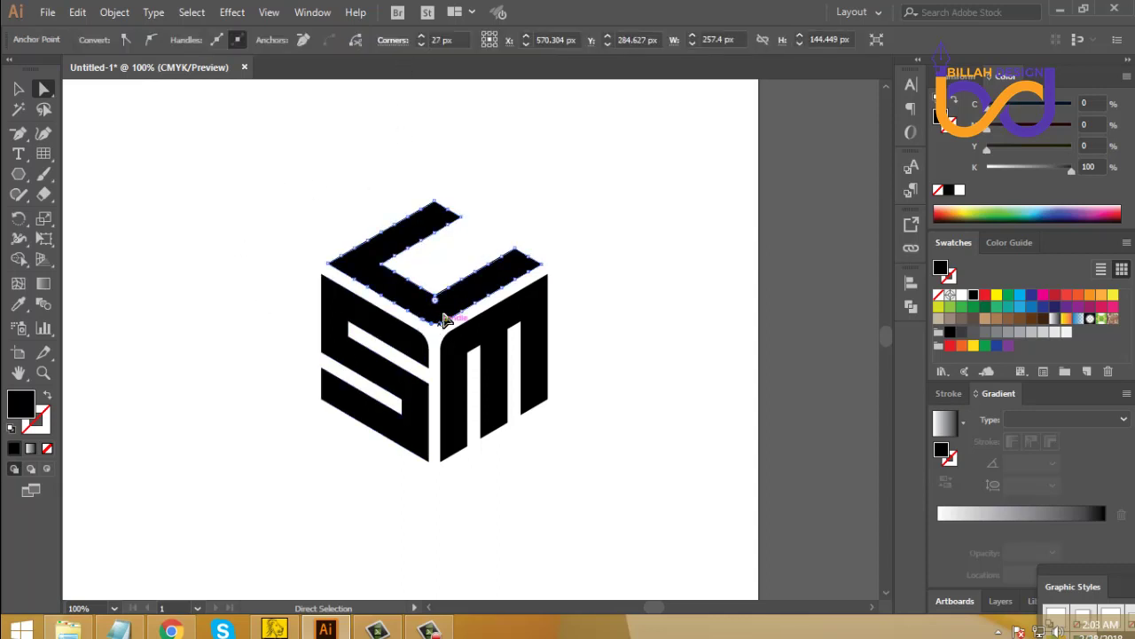
Round another S corner to 15 px, then increase it slightly
click(575, 235)
drag(545, 439, 551, 409)
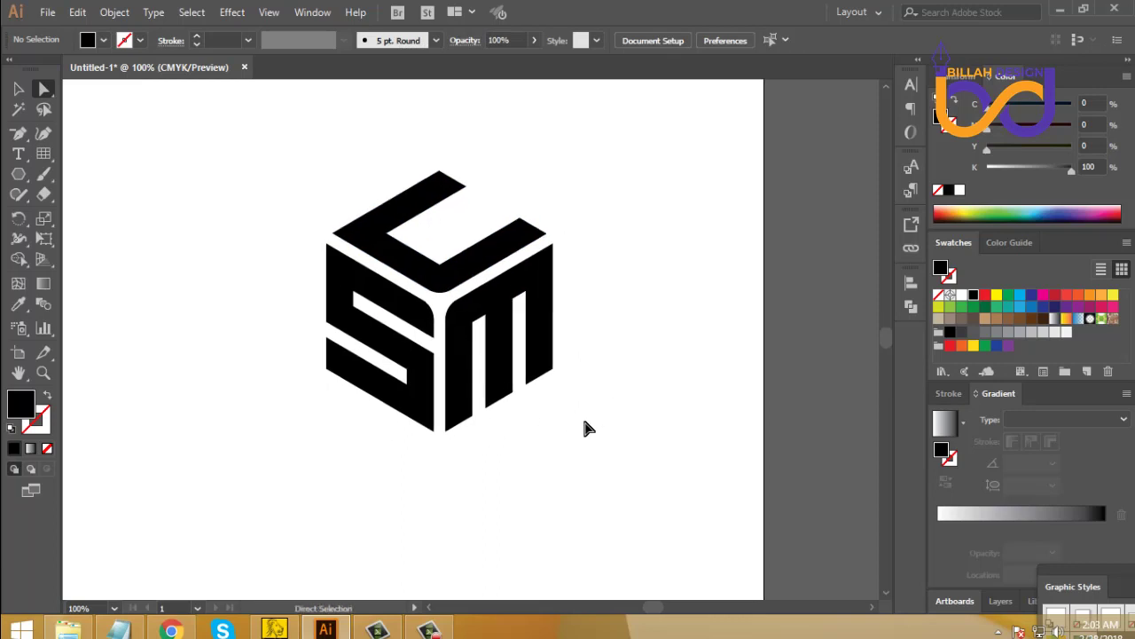
drag(337, 341, 299, 335)
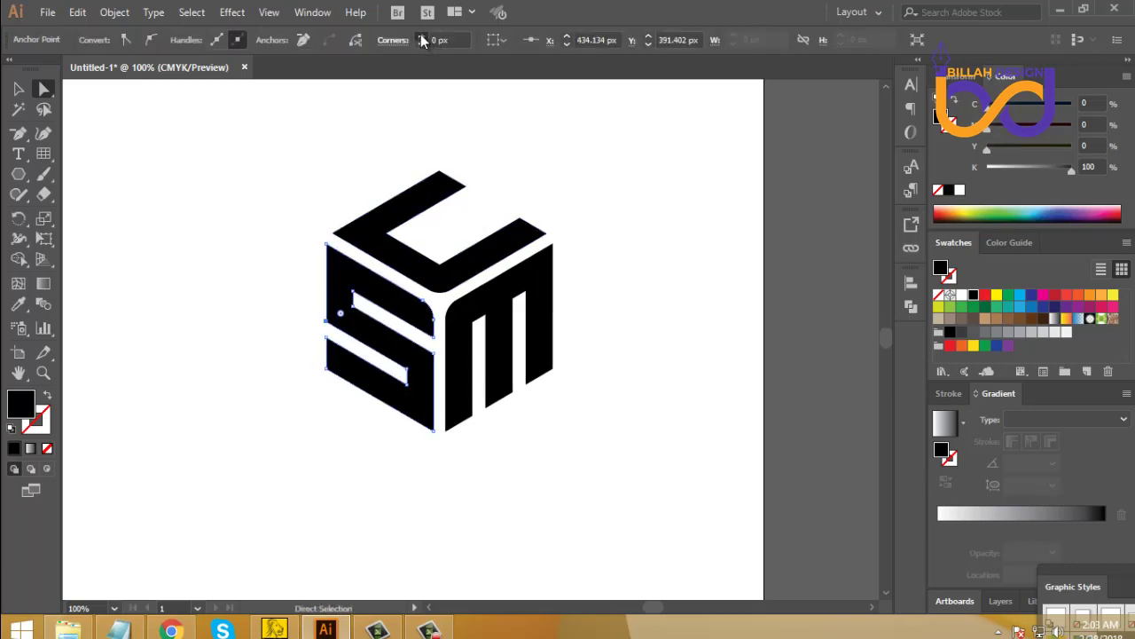
text(15)
key(Return)
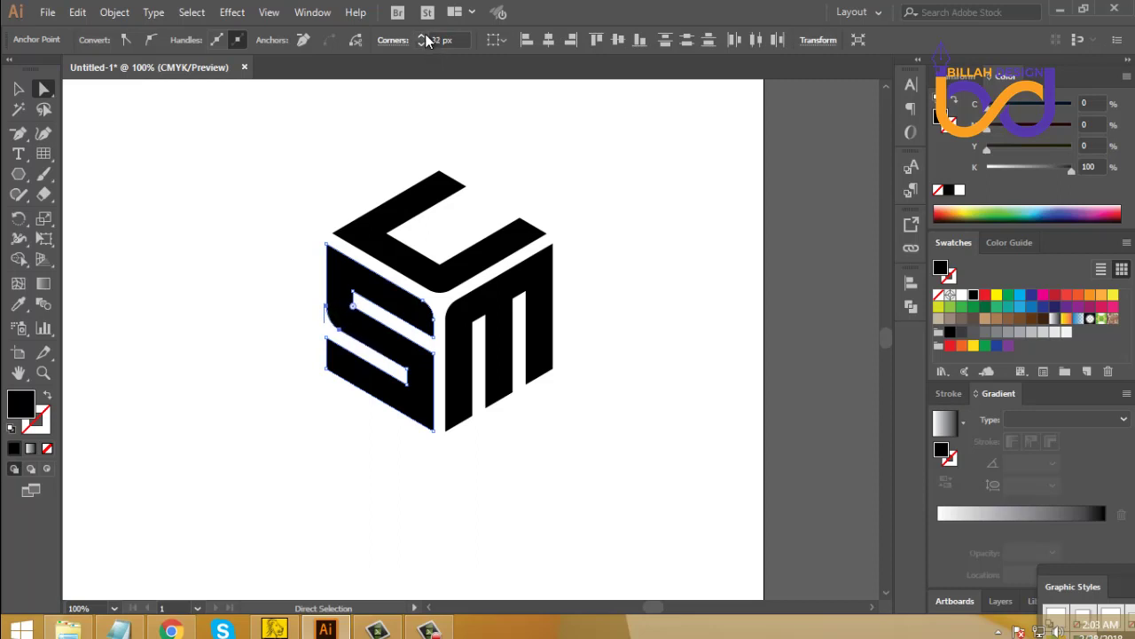
click(424, 37)
click(661, 339)
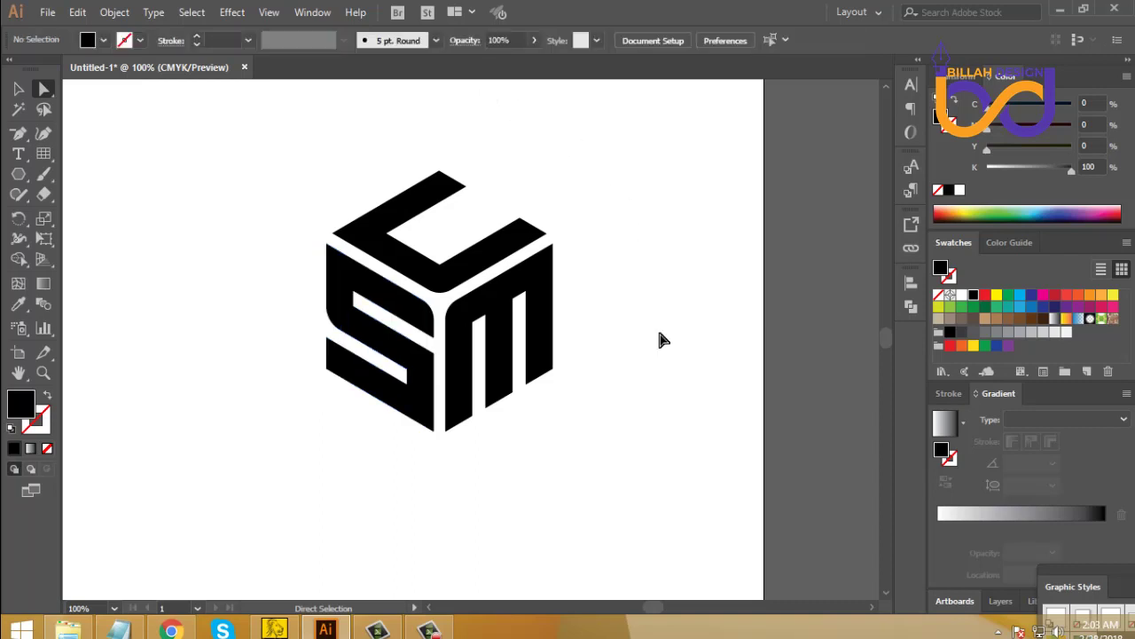
Reshape the S's upper notch and round its lower-left and right inner corners
click(407, 382)
drag(351, 312, 369, 302)
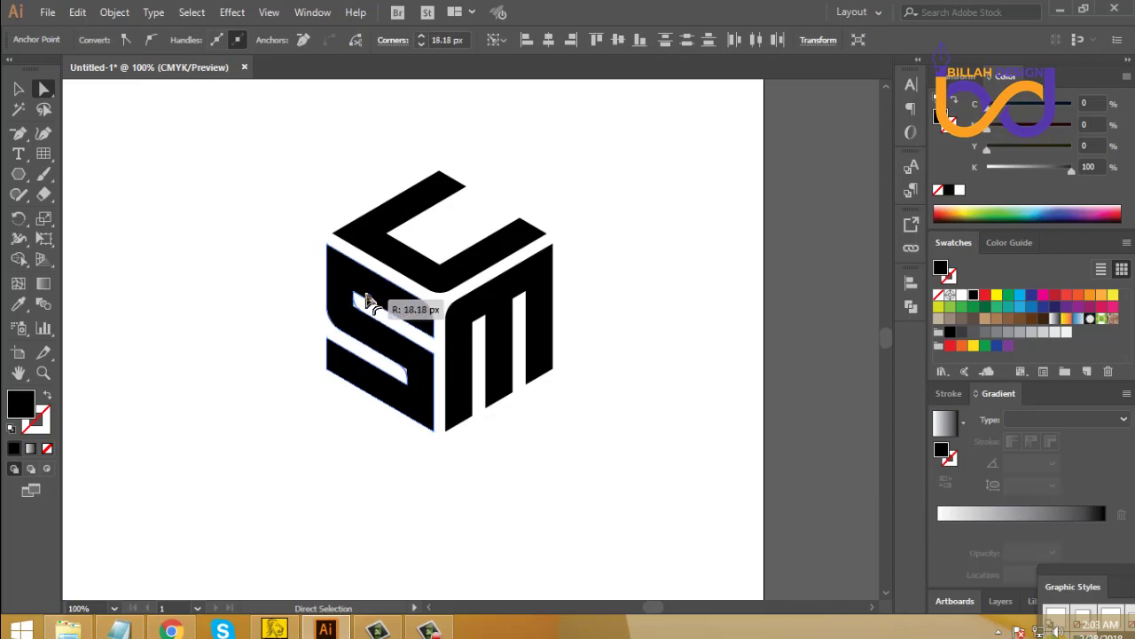
click(461, 525)
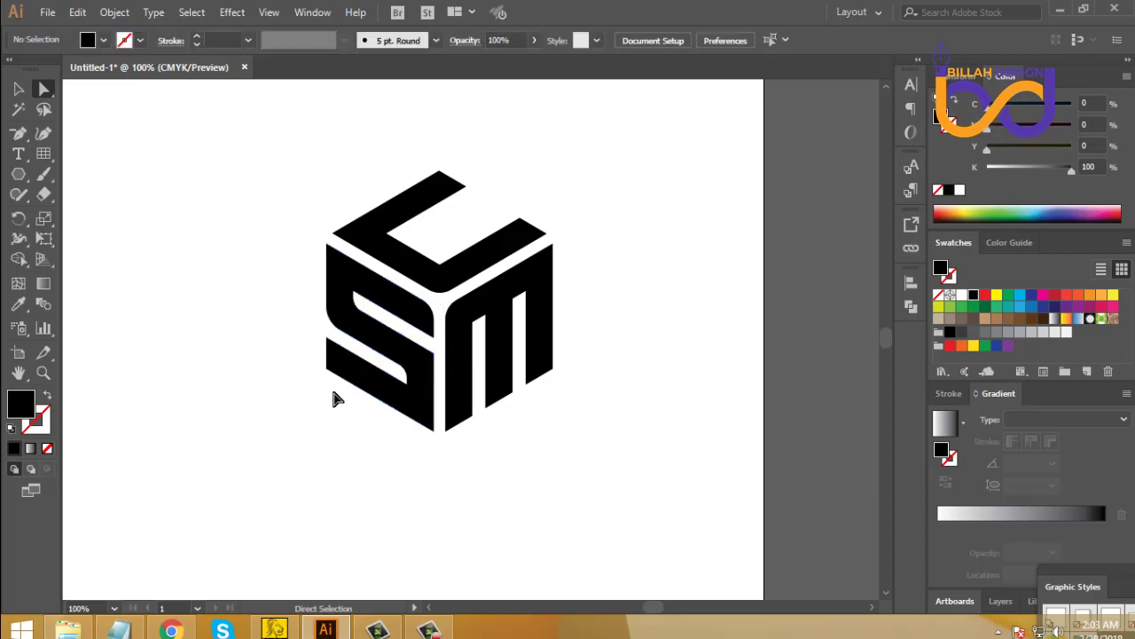
click(329, 369)
drag(341, 362, 352, 360)
click(375, 459)
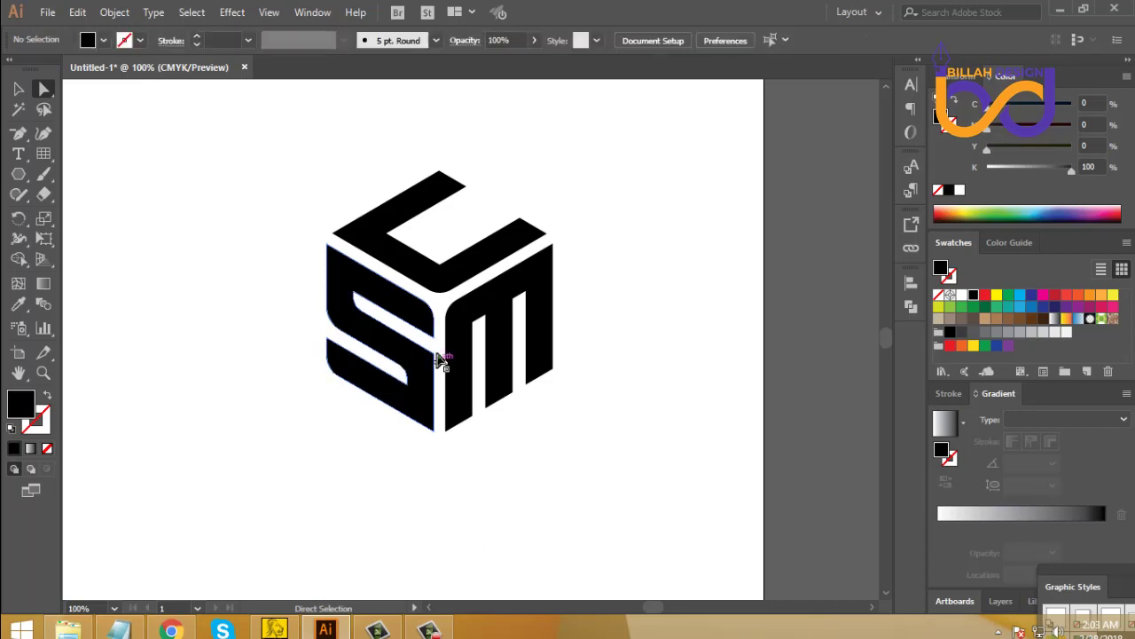
click(434, 353)
drag(421, 364, 411, 372)
click(518, 471)
Round the inner corners of the M shape
drag(578, 439, 523, 448)
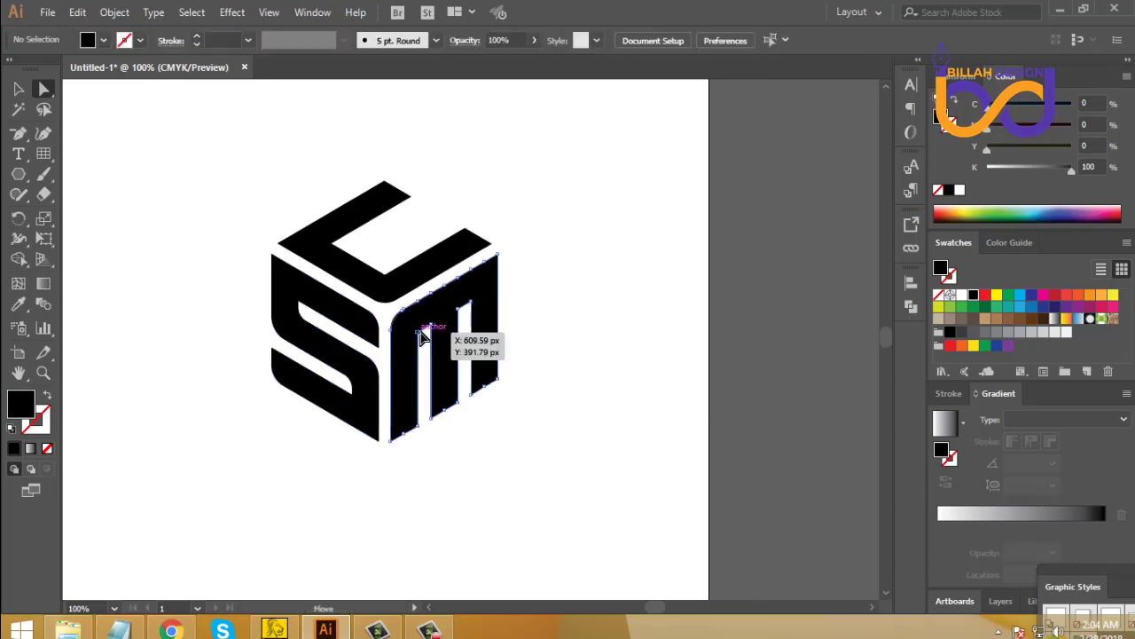
click(430, 330)
shift+click(458, 311)
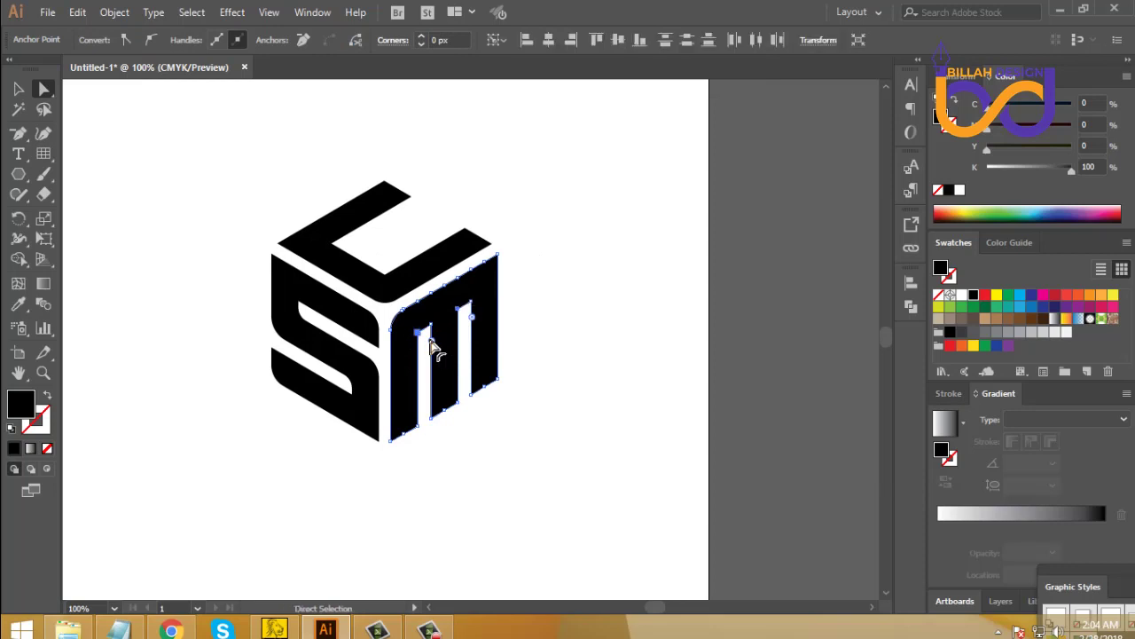
drag(432, 340, 434, 346)
click(559, 322)
Round the inner corner of the top L shape
drag(560, 322, 584, 355)
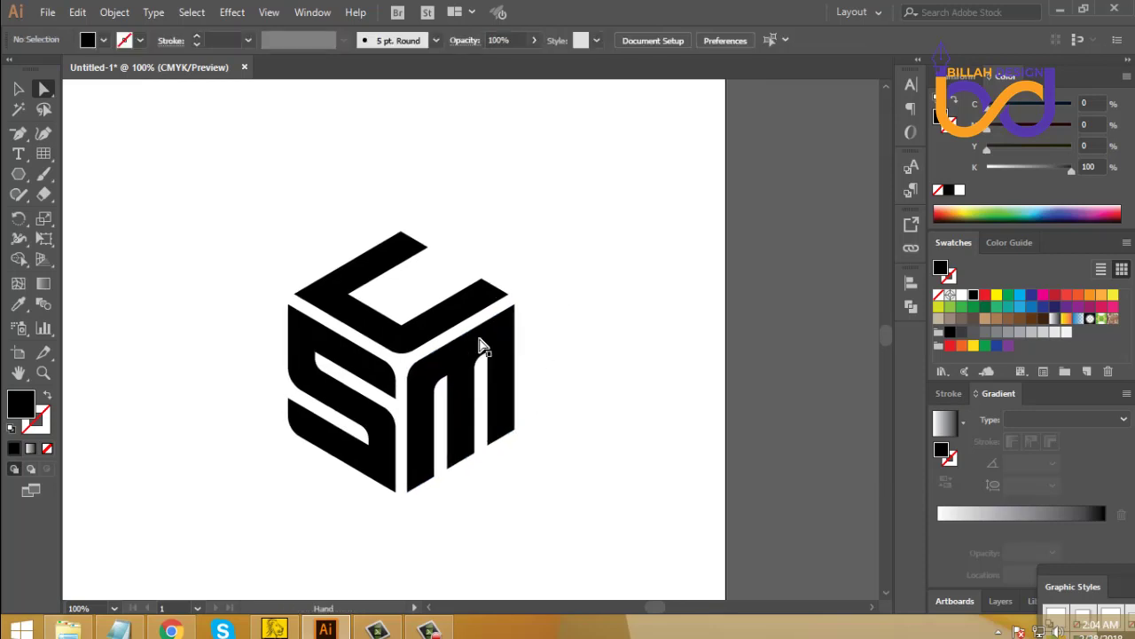
click(402, 323)
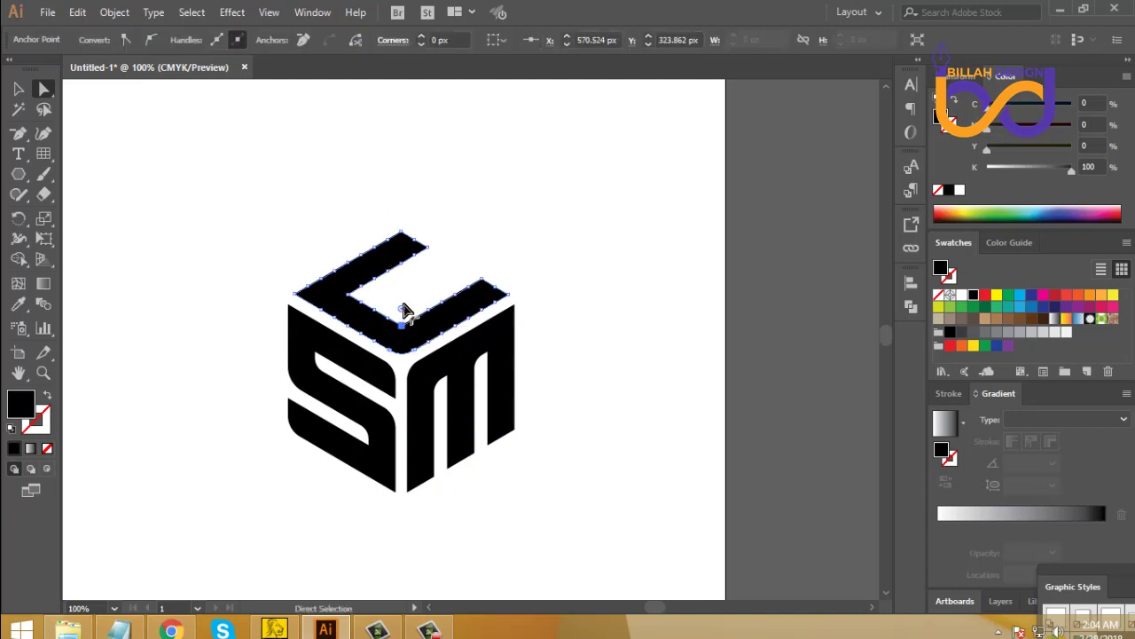
drag(404, 311, 403, 316)
click(596, 452)
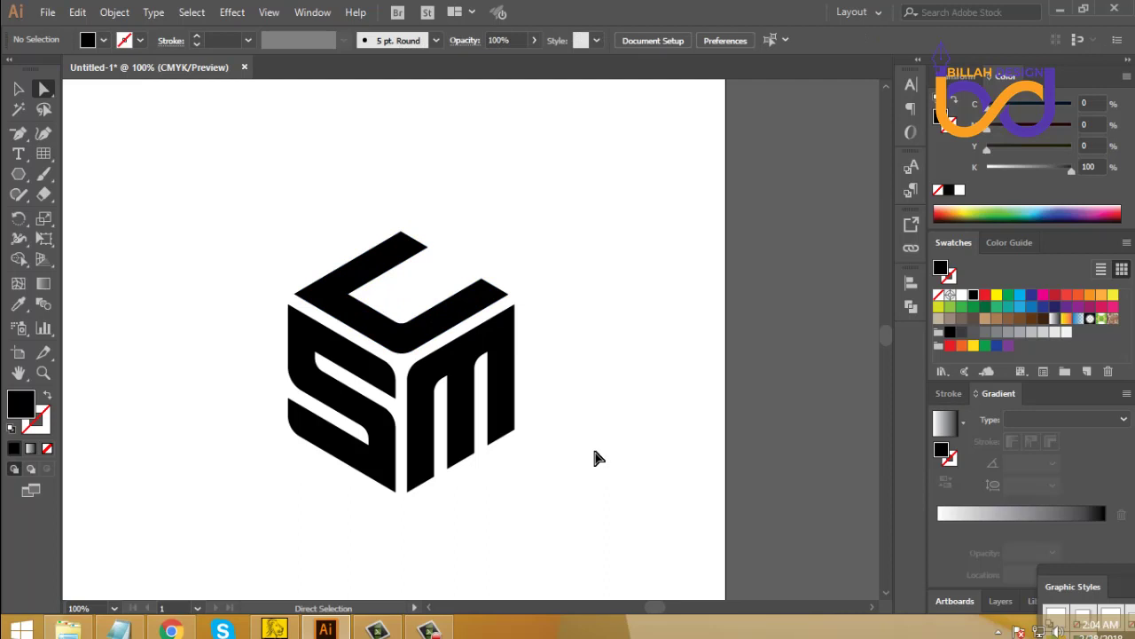
Zoom out and move the cube logo to the artboard's upper-left
key(ctrl+minus)
key(ctrl+minus)
key(ctrl+minus)
drag(488, 438, 496, 415)
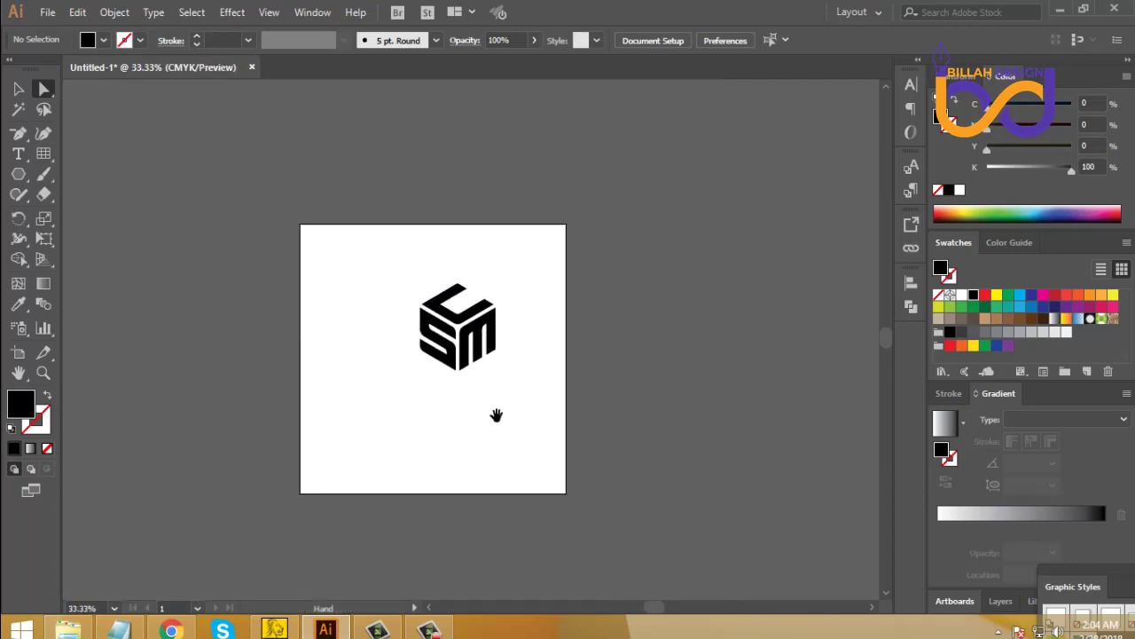
key(v)
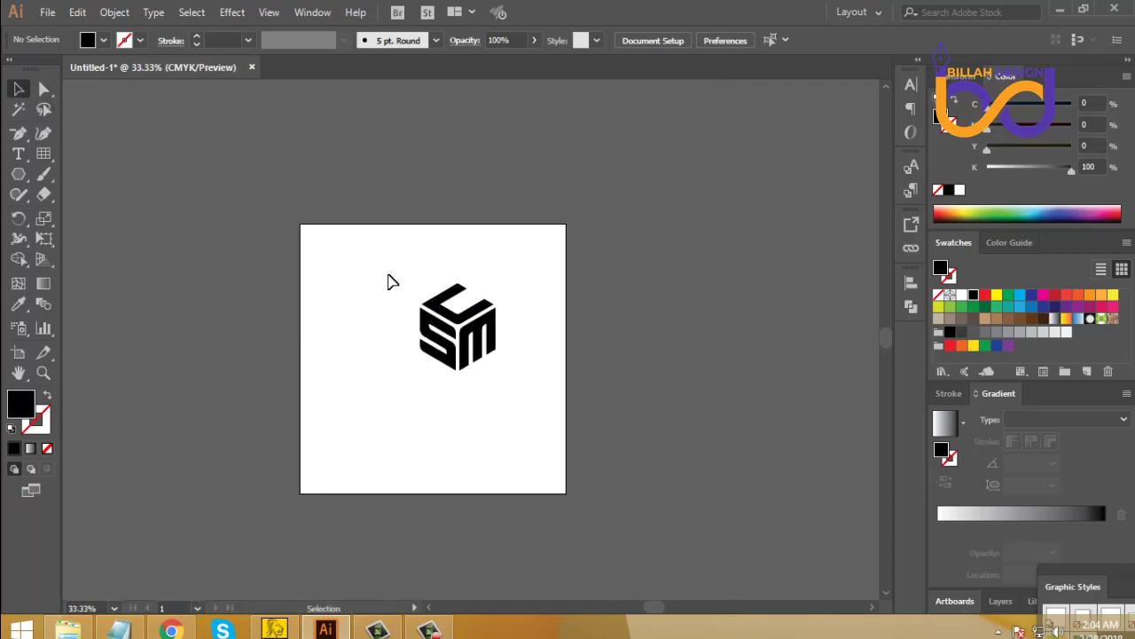
drag(491, 350, 405, 313)
click(509, 388)
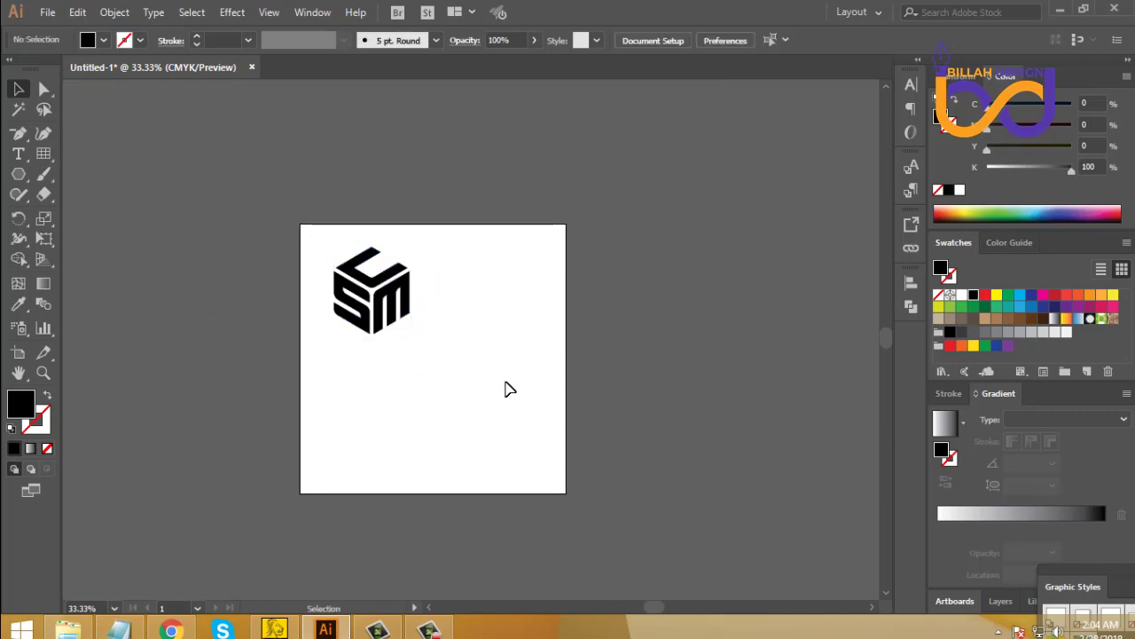
Zoom to 50% and choose the Polygon Tool
key(ctrl+plus)
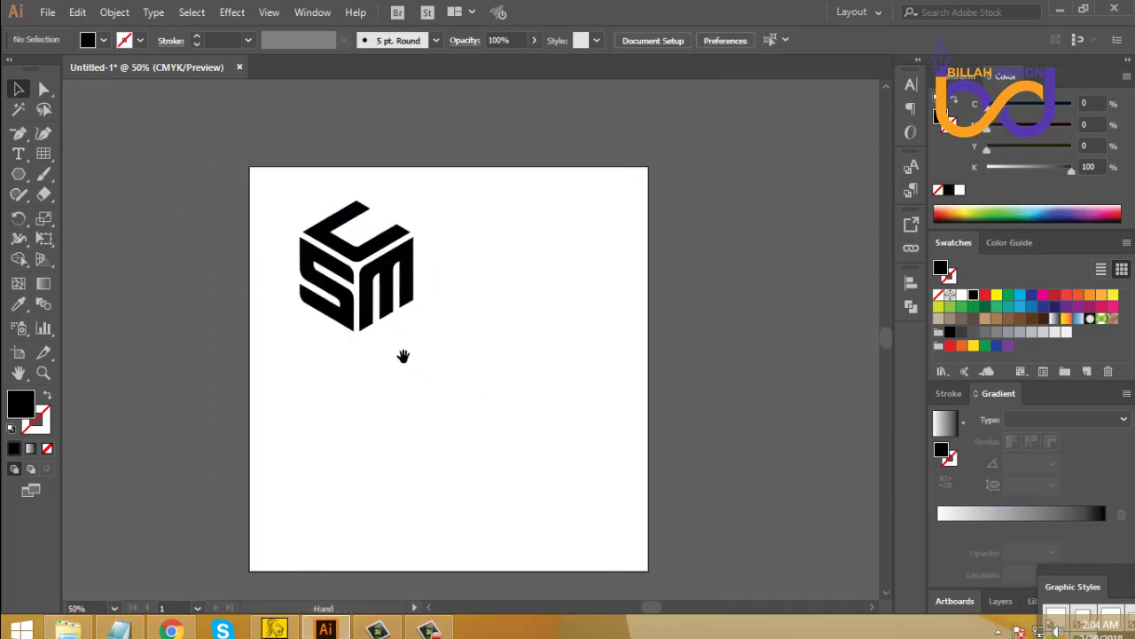
drag(370, 356, 404, 356)
drag(18, 174, 113, 234)
Draw a black hexagon right of the logo and rotate it vertex-up
mouse_move(533, 254)
mouse_down()
mouse_move(545, 319)
mouse_move(540, 307)
mouse_up()
key(v)
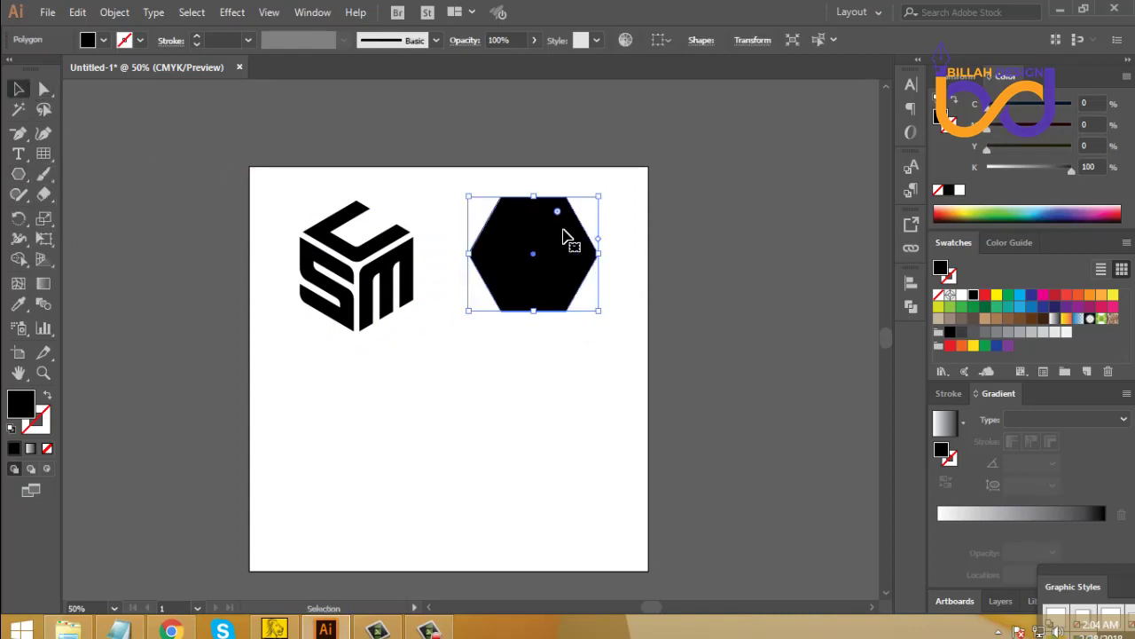
drag(606, 189, 603, 304)
Make the hexagon an unfilled outline with a 4 pt stroke
click(47, 398)
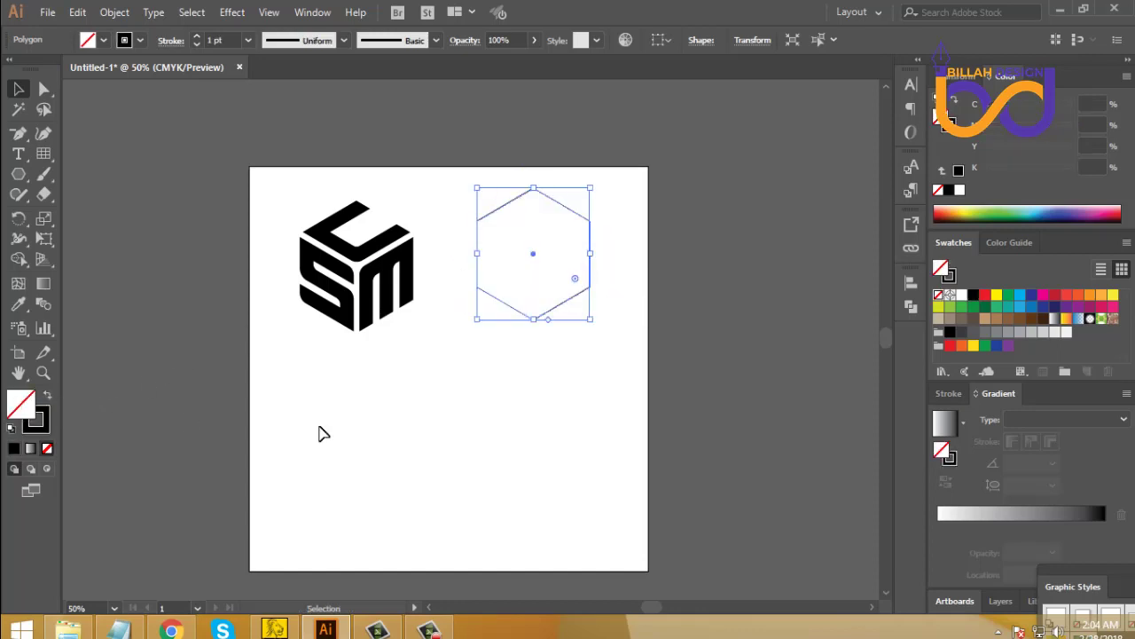
click(432, 447)
click(502, 208)
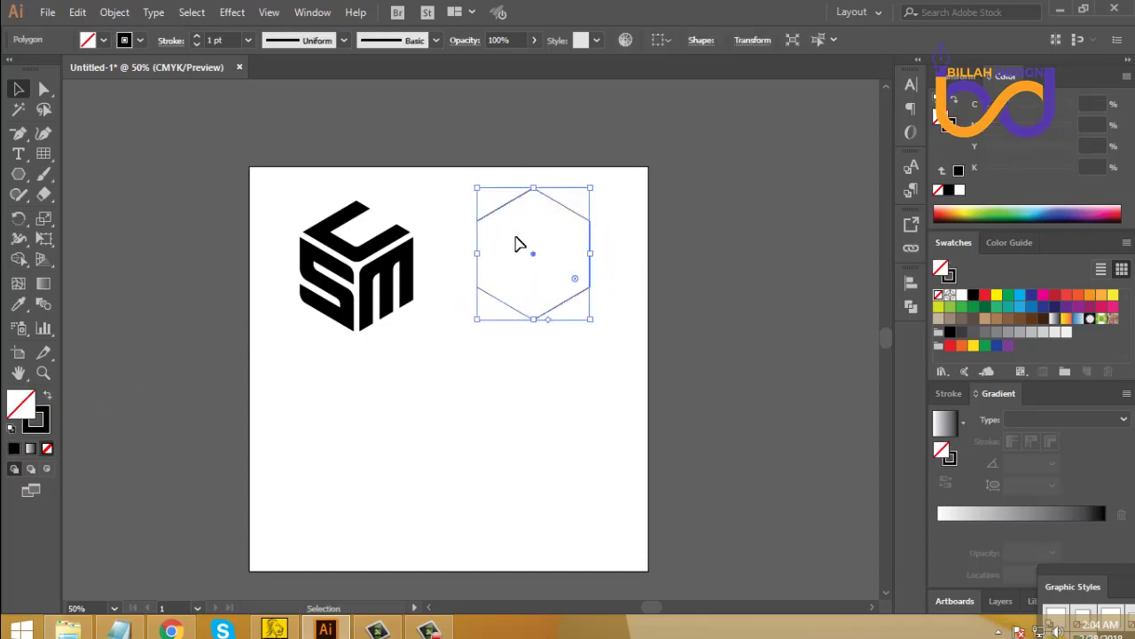
click(197, 36)
click(196, 36)
click(197, 36)
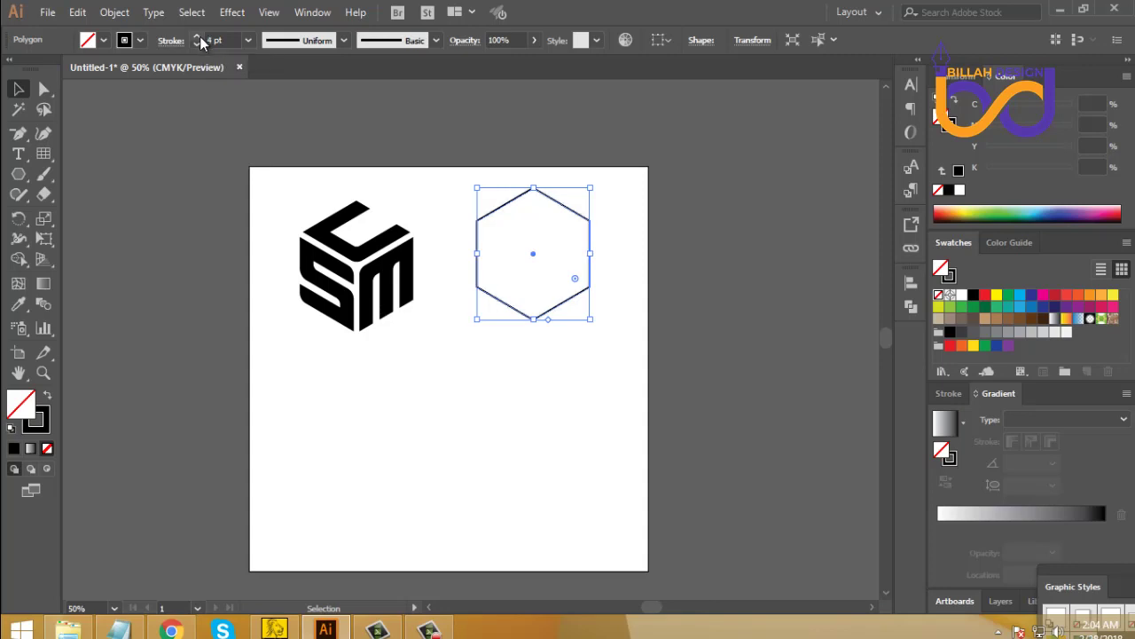
Expand the hexagon outline into a shape with Object > Expand, then select the logo pieces
click(110, 12)
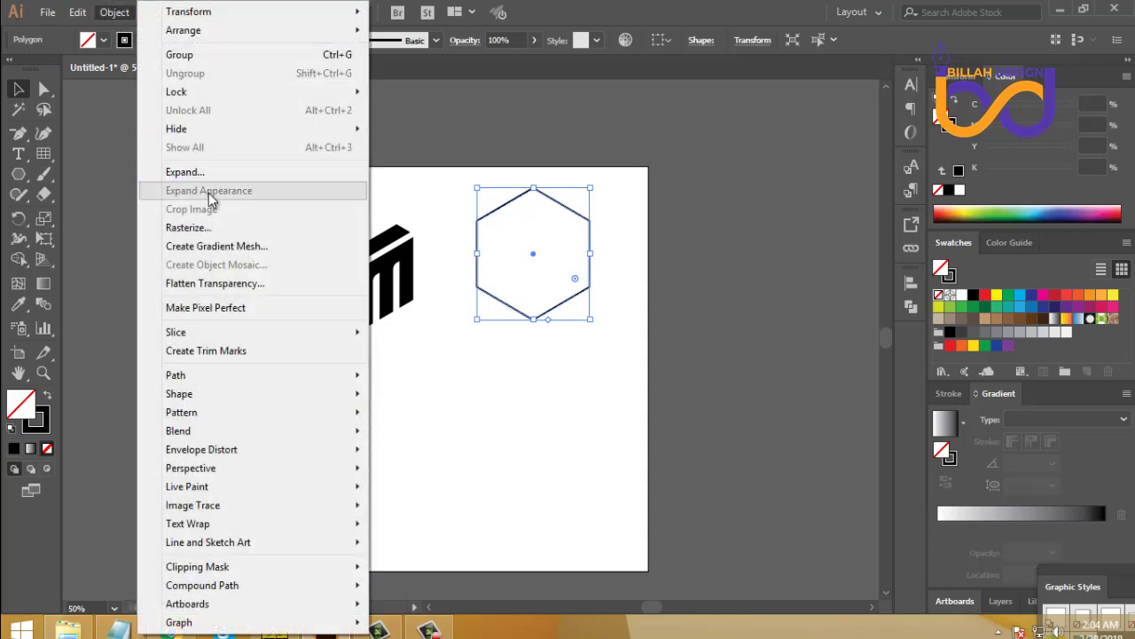
click(196, 174)
click(546, 415)
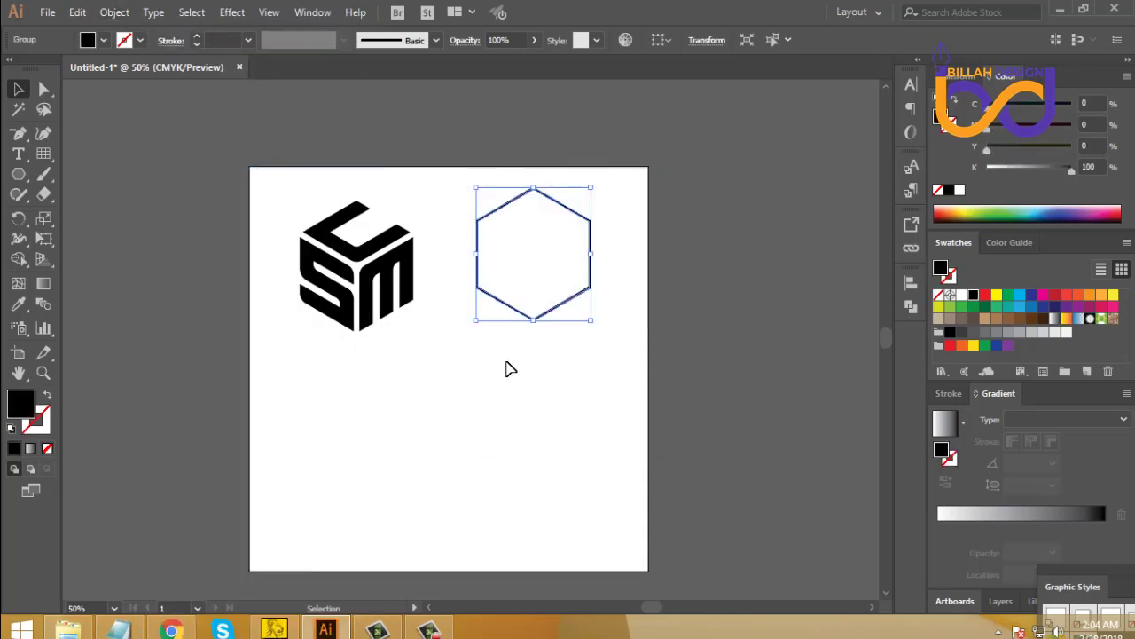
drag(282, 197, 406, 336)
Group the logo pieces and center them horizontally and vertically on the hexagon
right_click(373, 269)
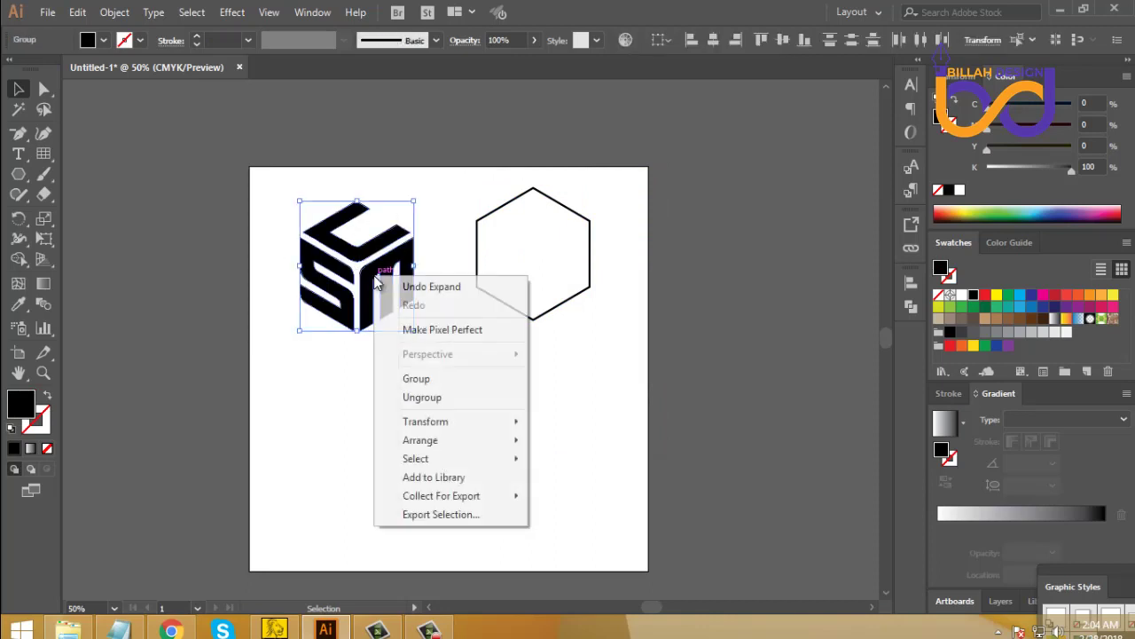
click(418, 380)
click(487, 364)
key(ctrl+a)
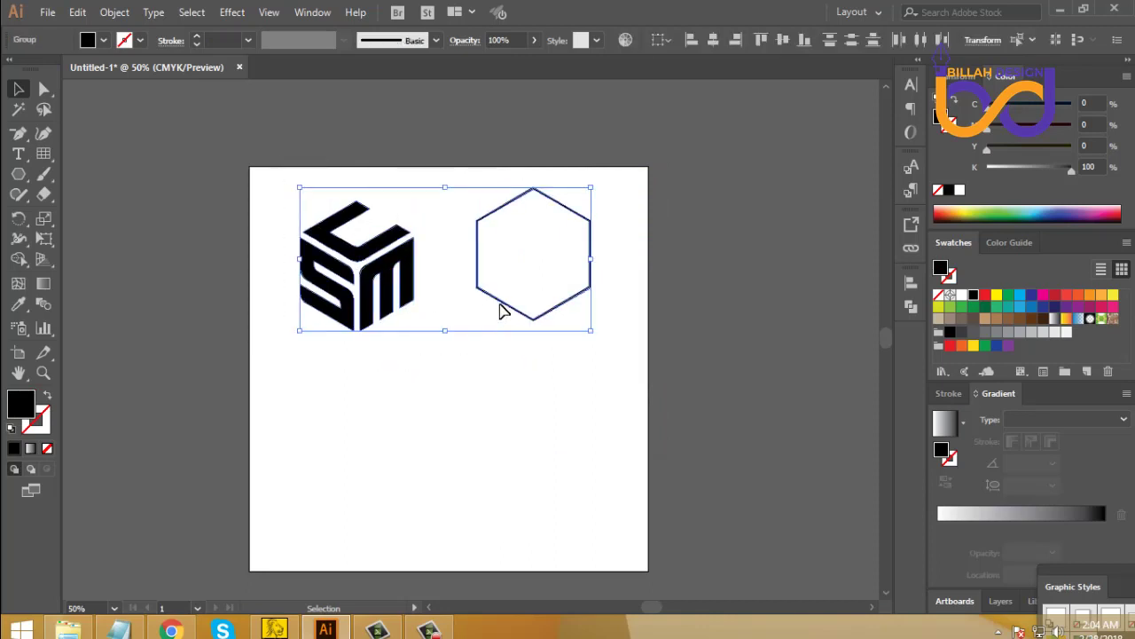
click(507, 302)
click(713, 40)
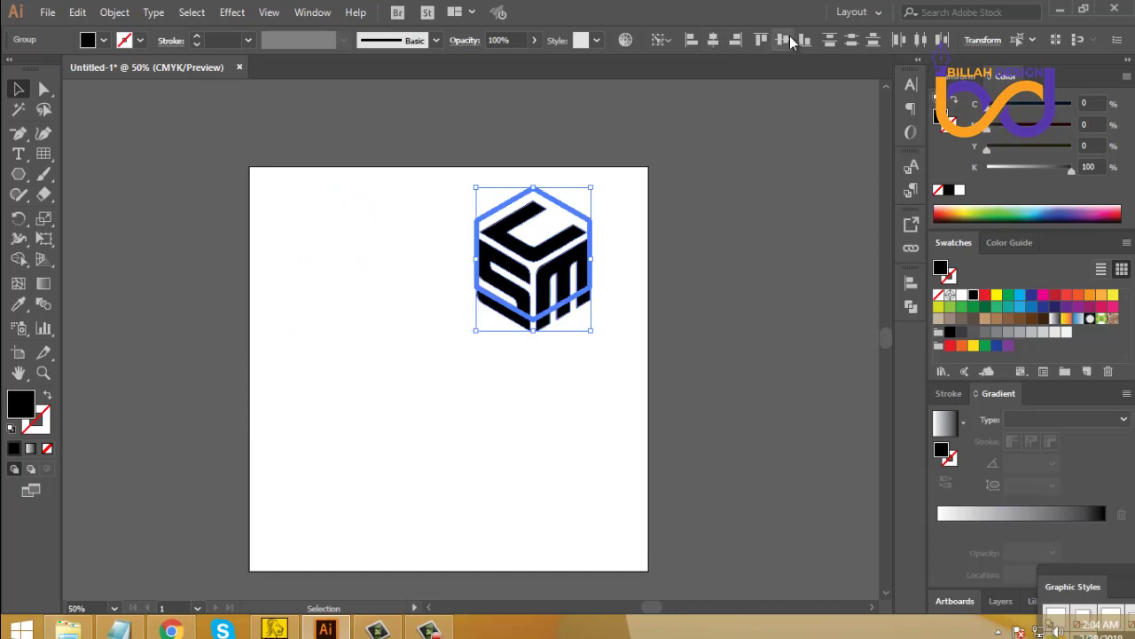
click(782, 40)
Resize the logo group to fit inside the hexagon
click(634, 348)
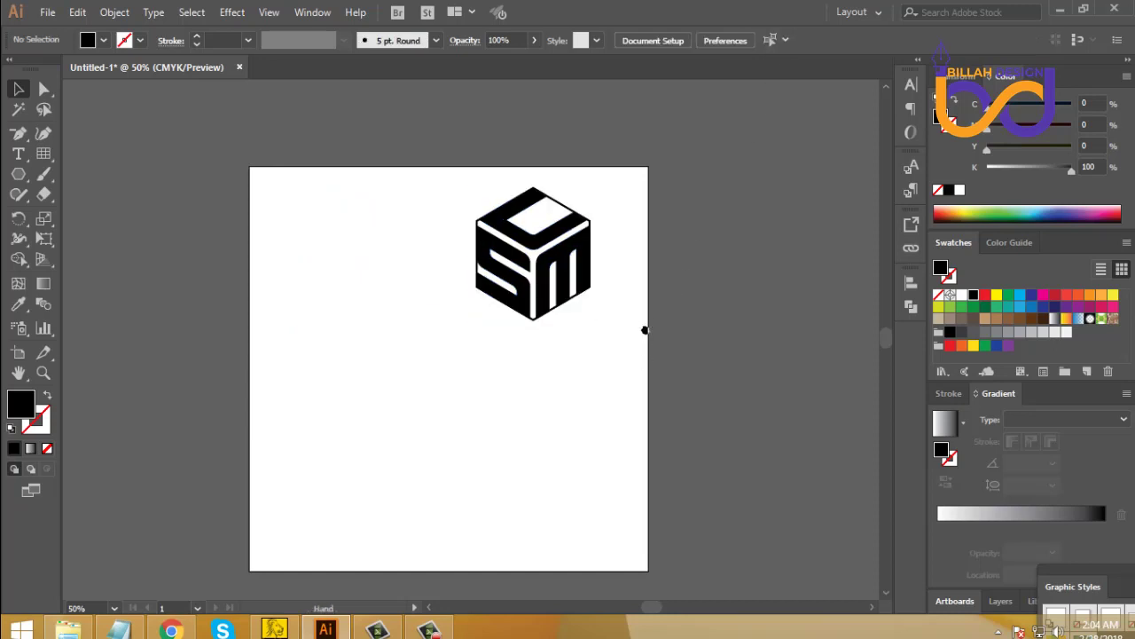
drag(649, 327, 603, 386)
click(523, 330)
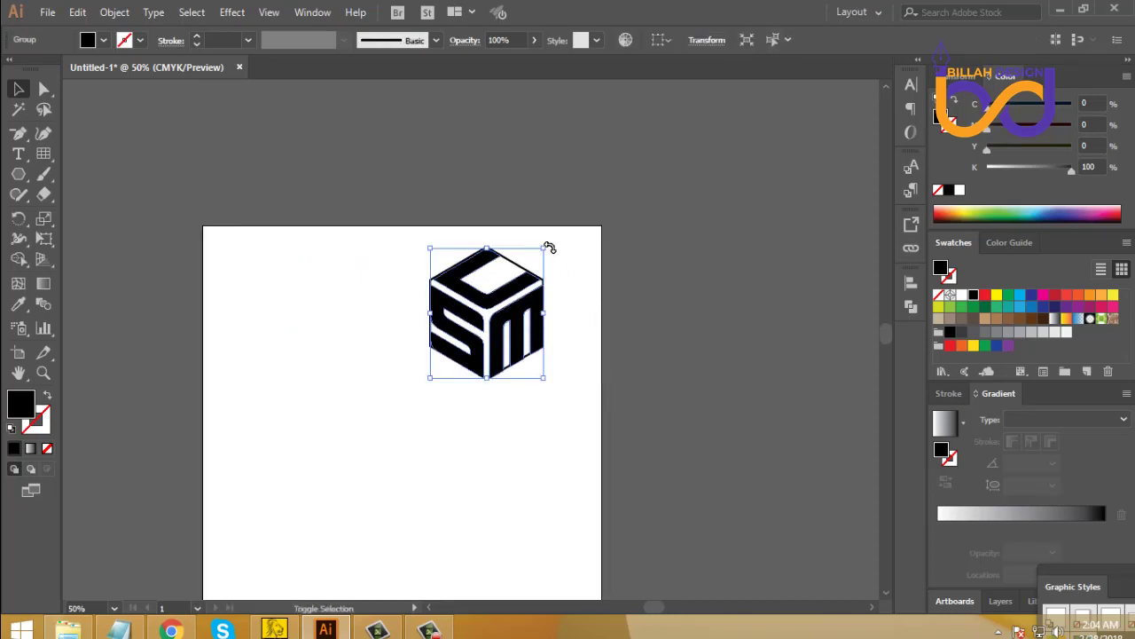
drag(549, 249, 328, 337)
click(588, 409)
Move the framed hexagon logo left and down on the artboard
click(433, 358)
drag(412, 414, 440, 380)
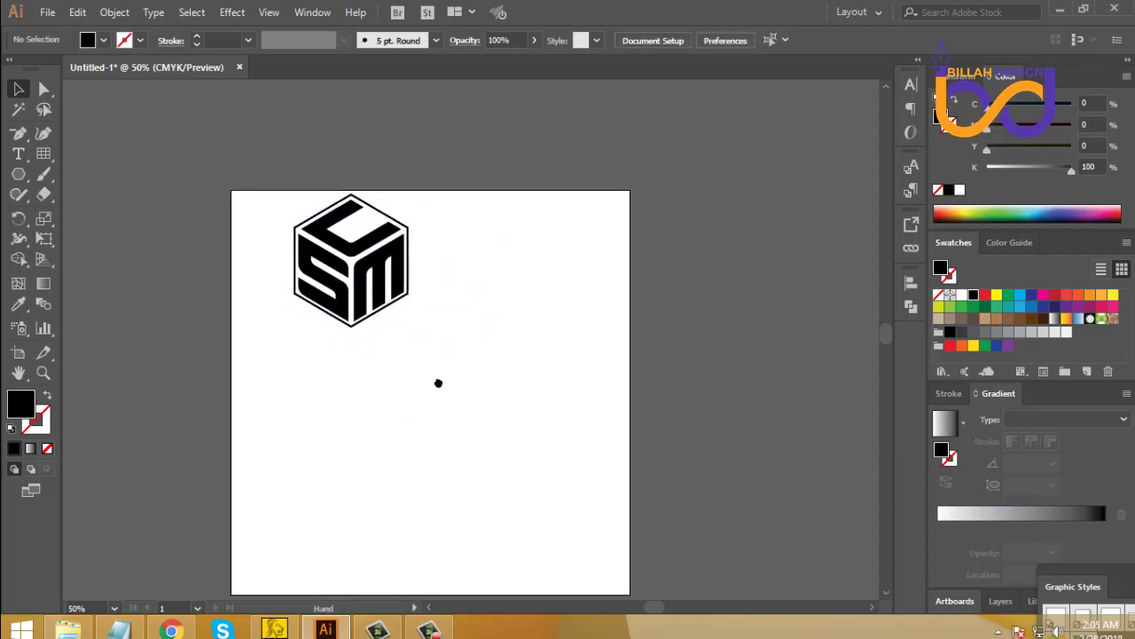
drag(359, 275, 302, 293)
click(441, 371)
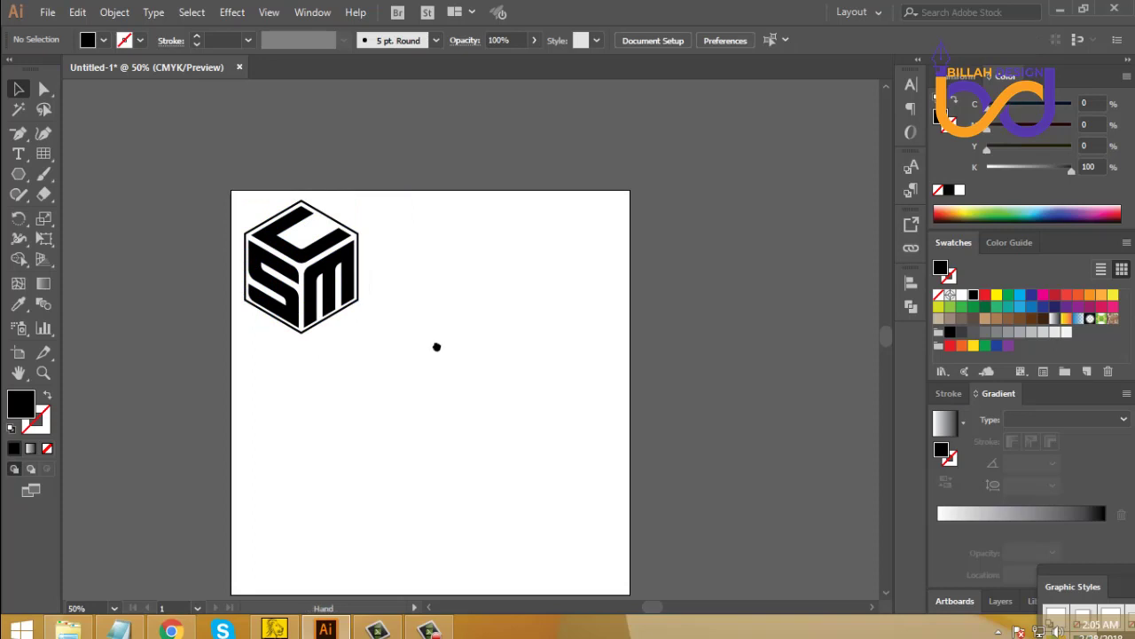
drag(437, 374, 432, 347)
click(333, 256)
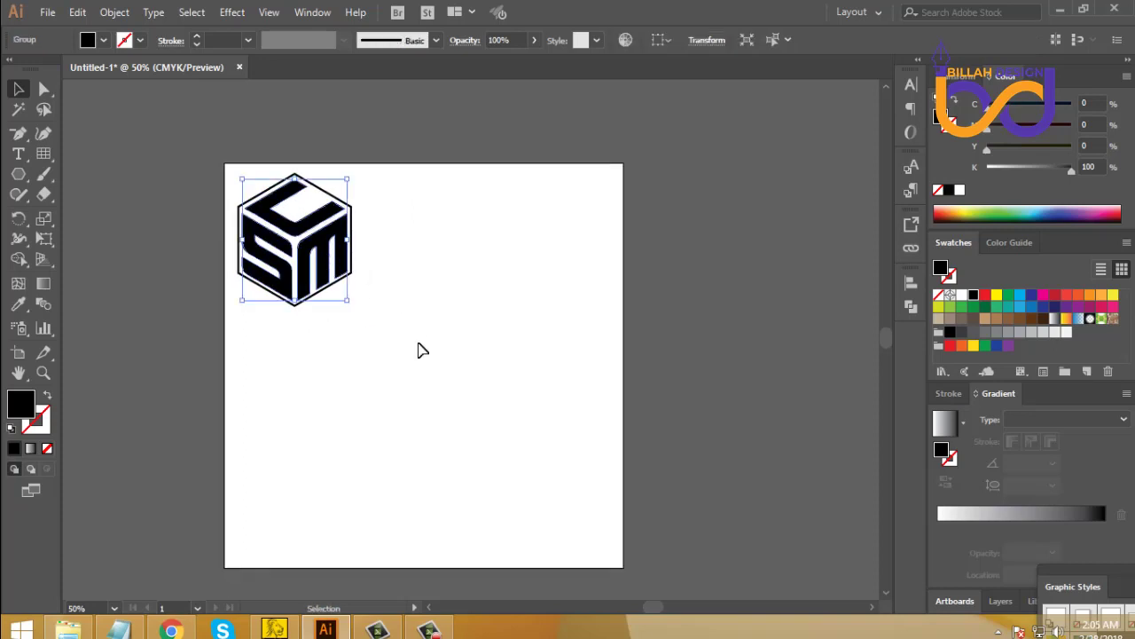
click(473, 364)
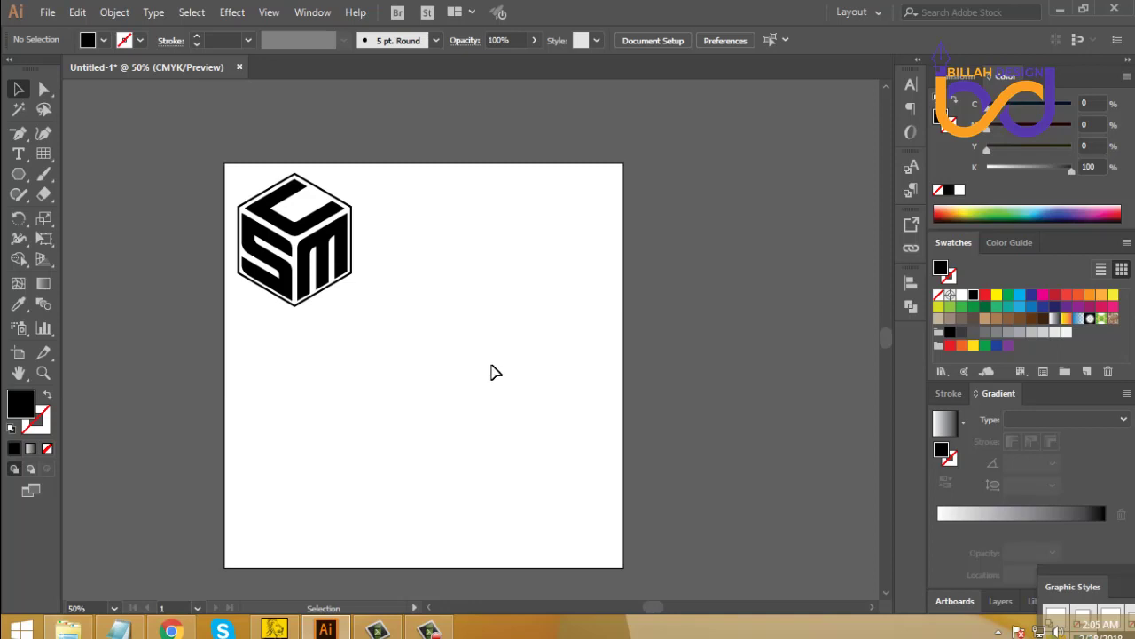
Nudge the cube logo slightly up and to the right
drag(441, 396, 457, 355)
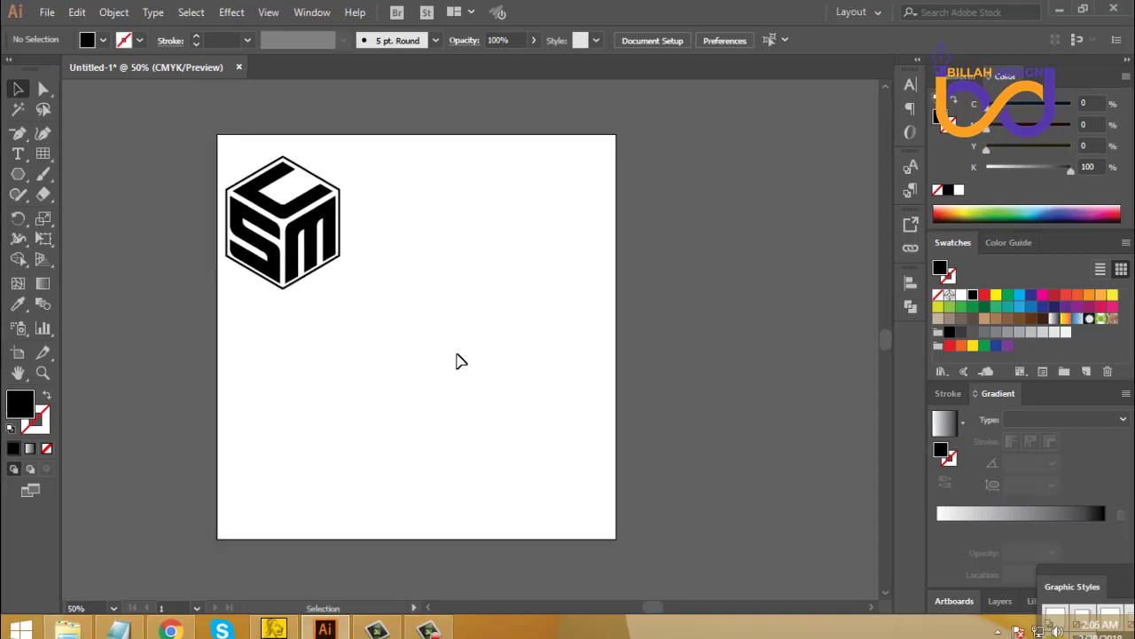
click(340, 238)
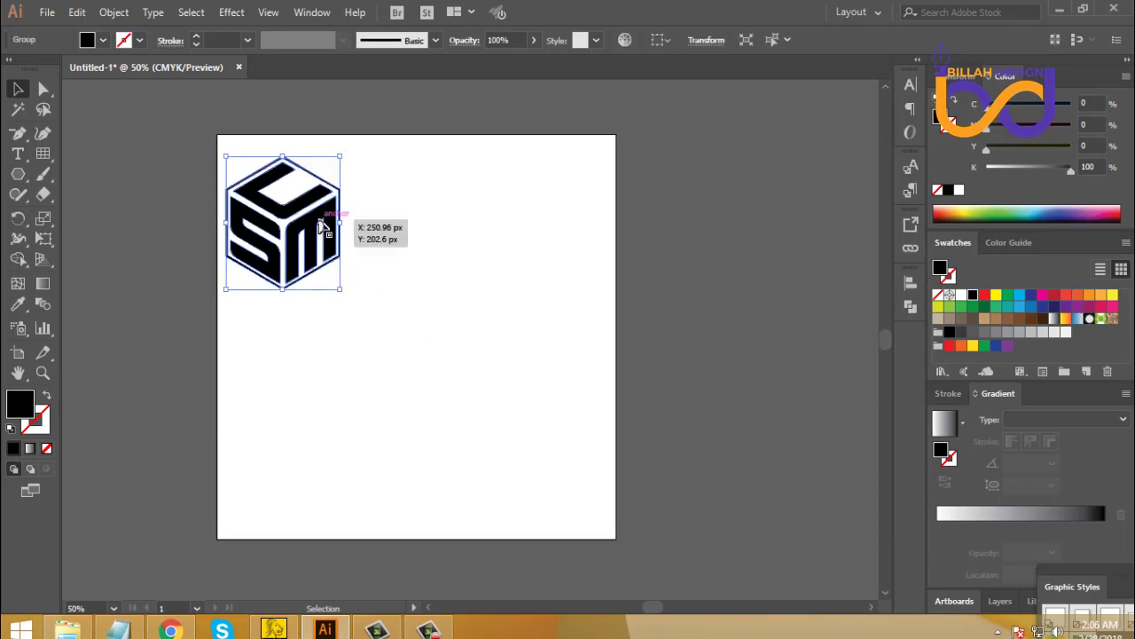
drag(334, 226, 393, 255)
click(422, 342)
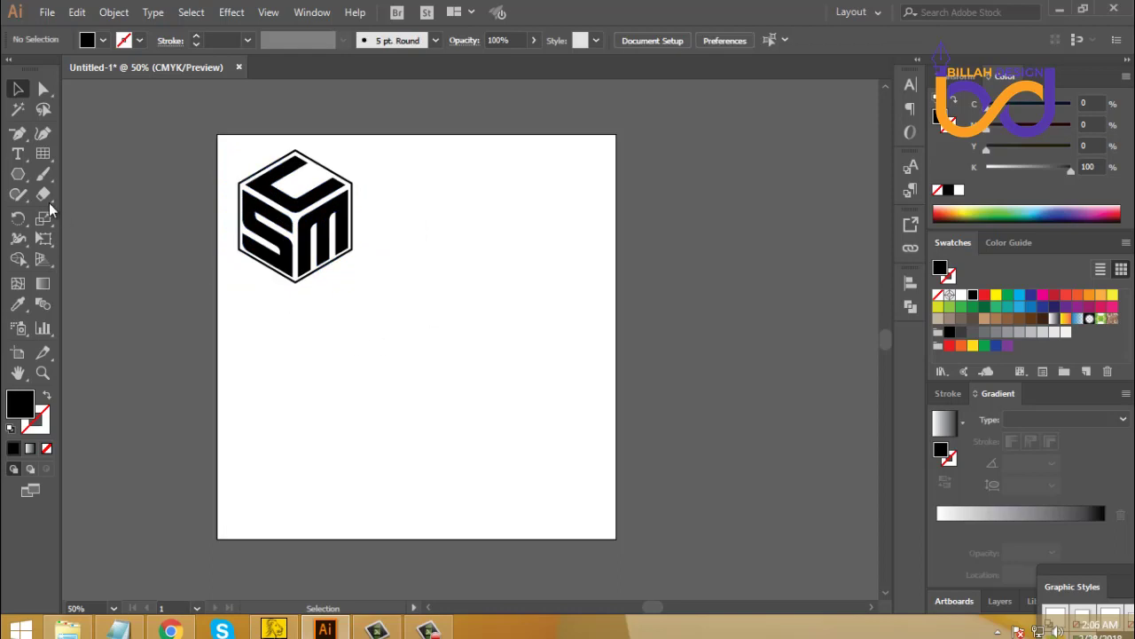
click(18, 174)
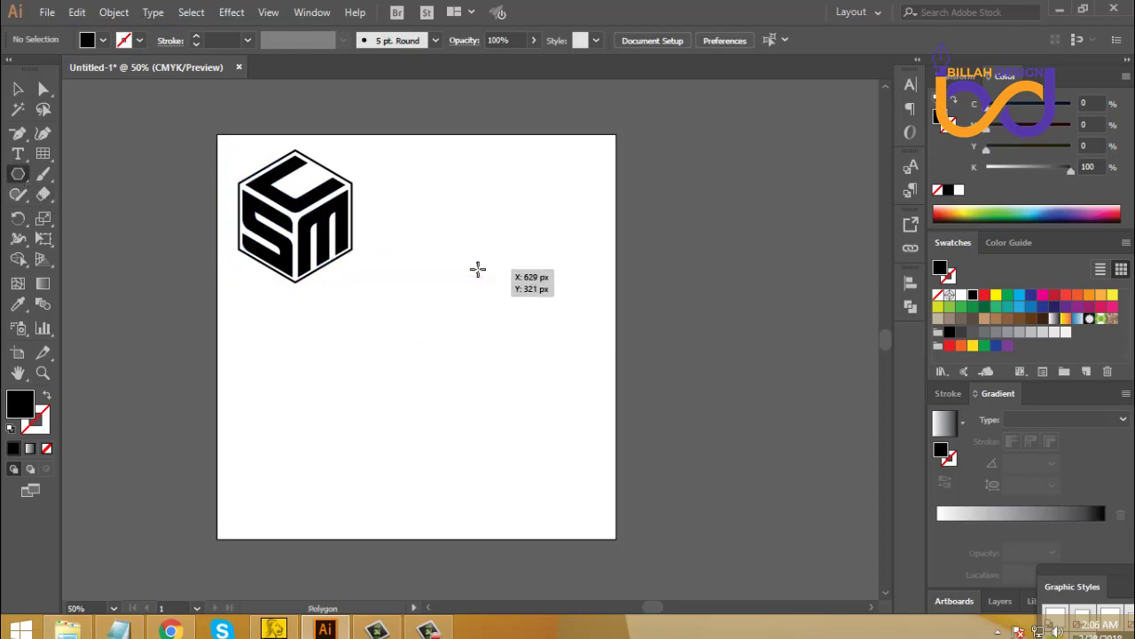
Draw a hexagon right of the logo and use Shift+X to make it a 1 pt unfilled outline
drag(476, 269, 507, 341)
key(v)
click(501, 344)
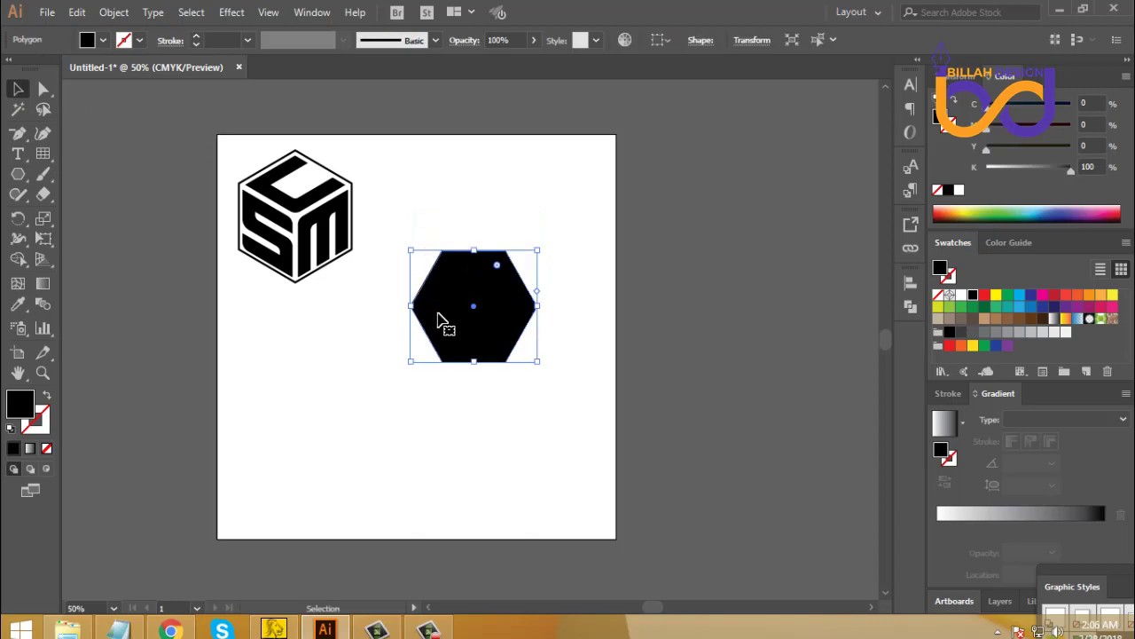
key(shift+x)
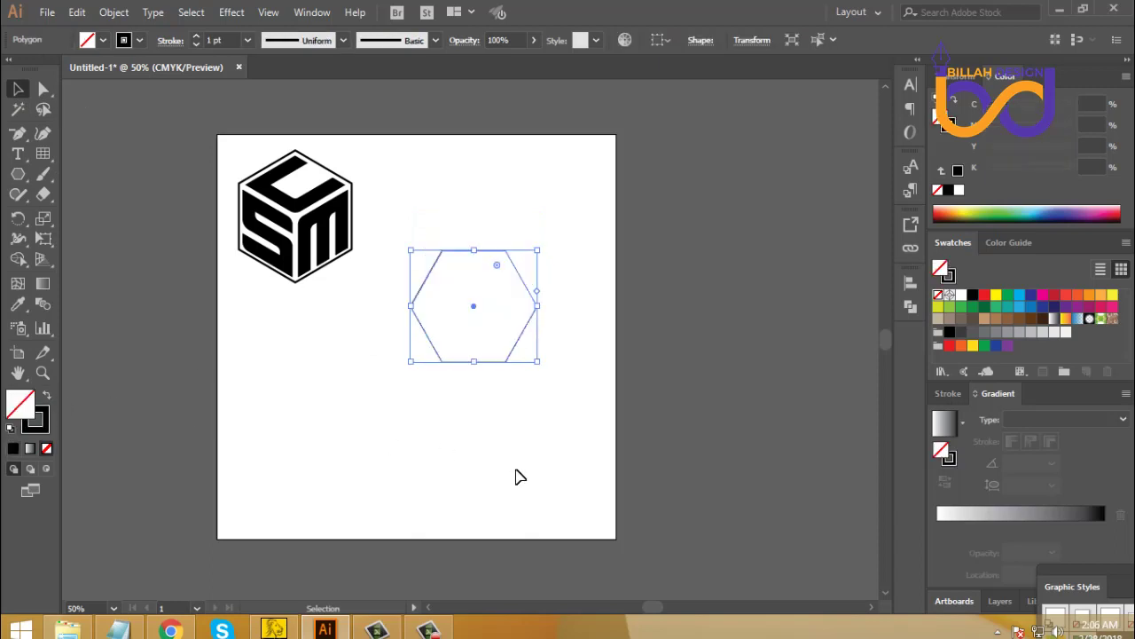
click(556, 449)
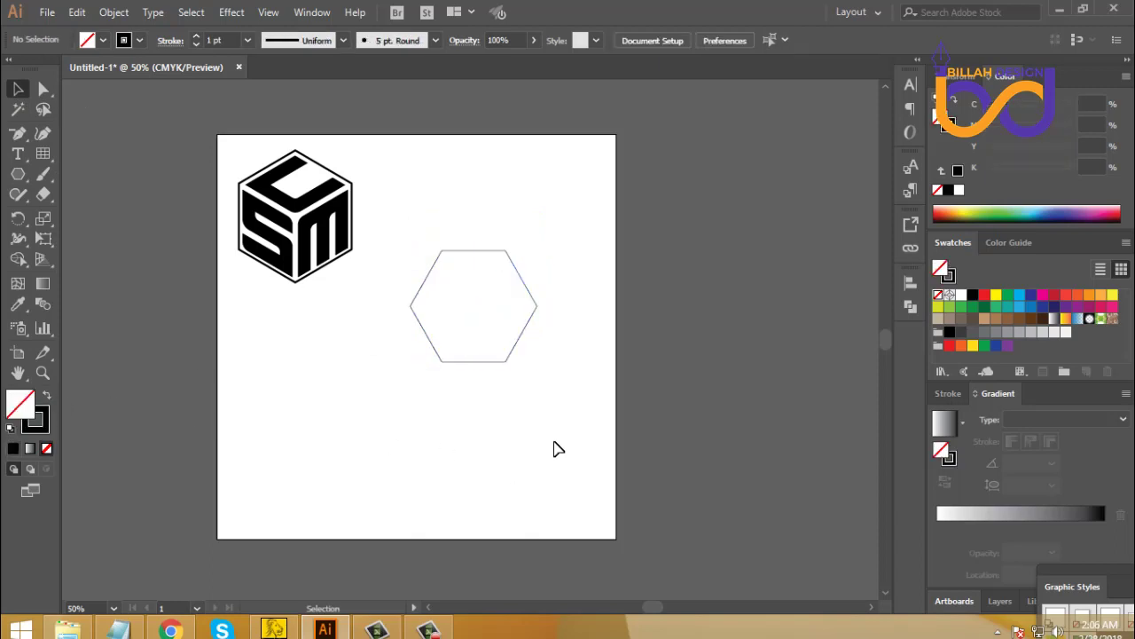
click(506, 362)
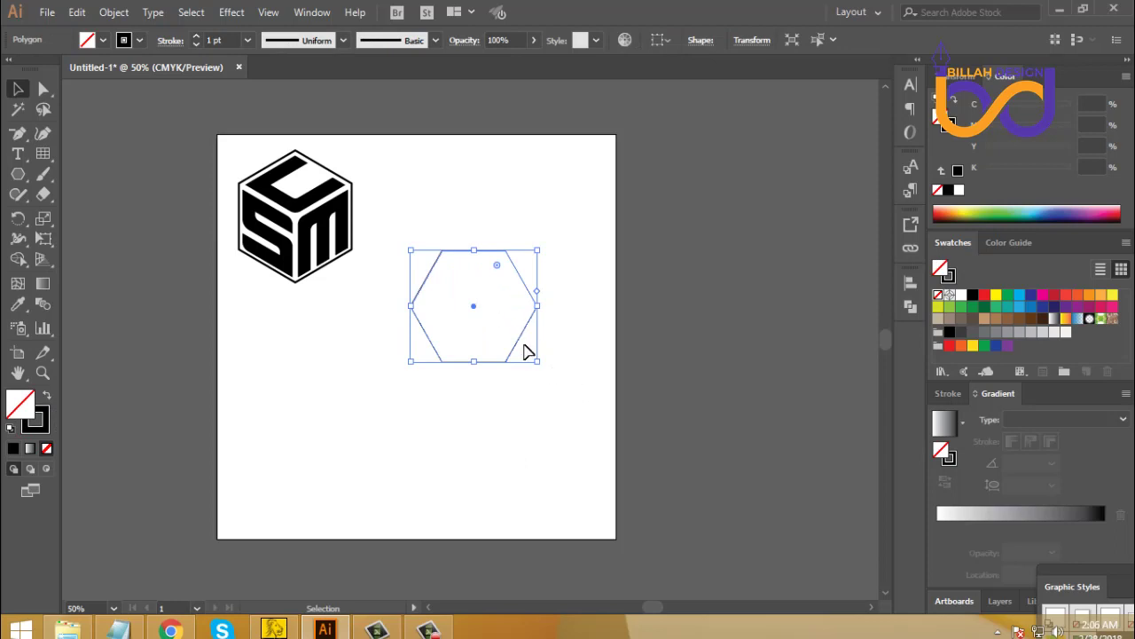
click(552, 417)
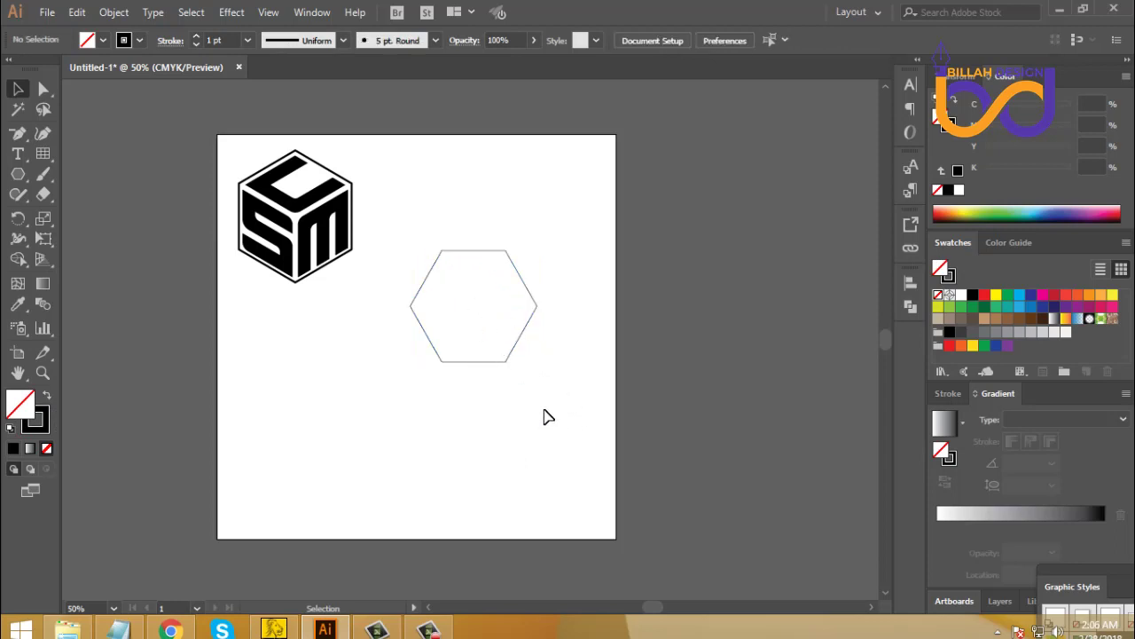
scroll(544, 409, down, 1)
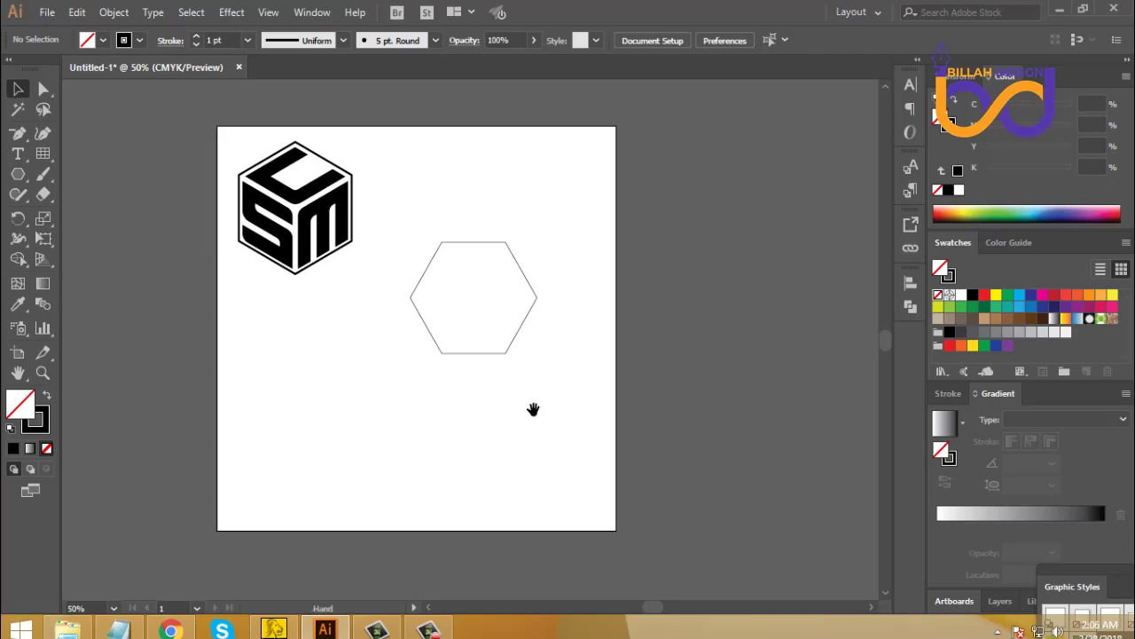
Rotate the hexagon 90° so a point faces up
click(511, 353)
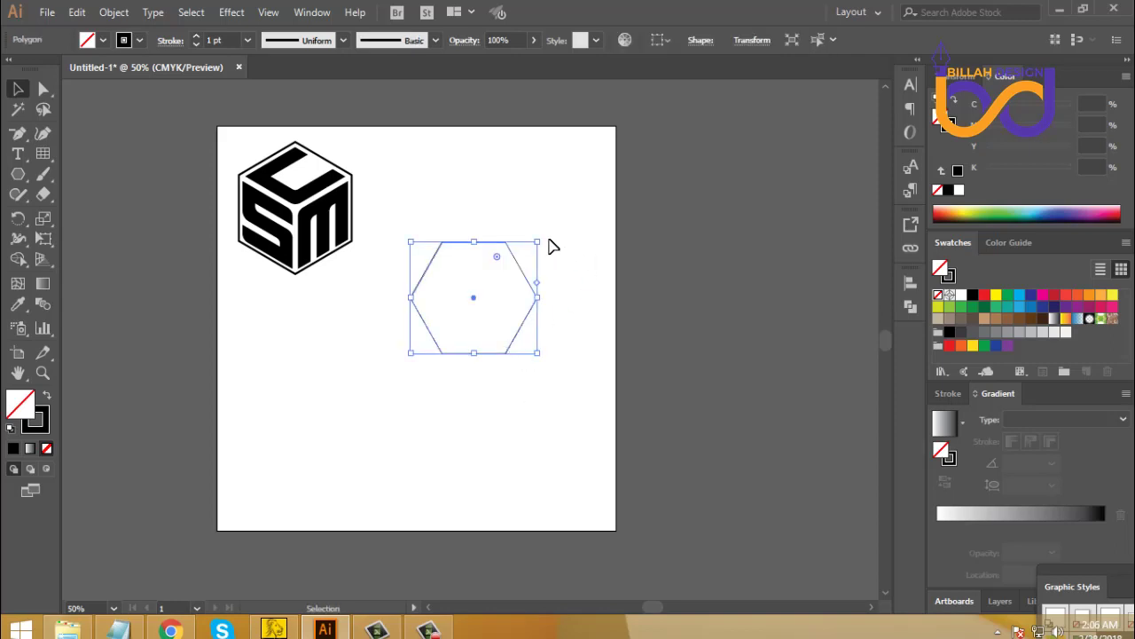
drag(542, 235, 545, 377)
click(563, 431)
scroll(571, 431, left, 1)
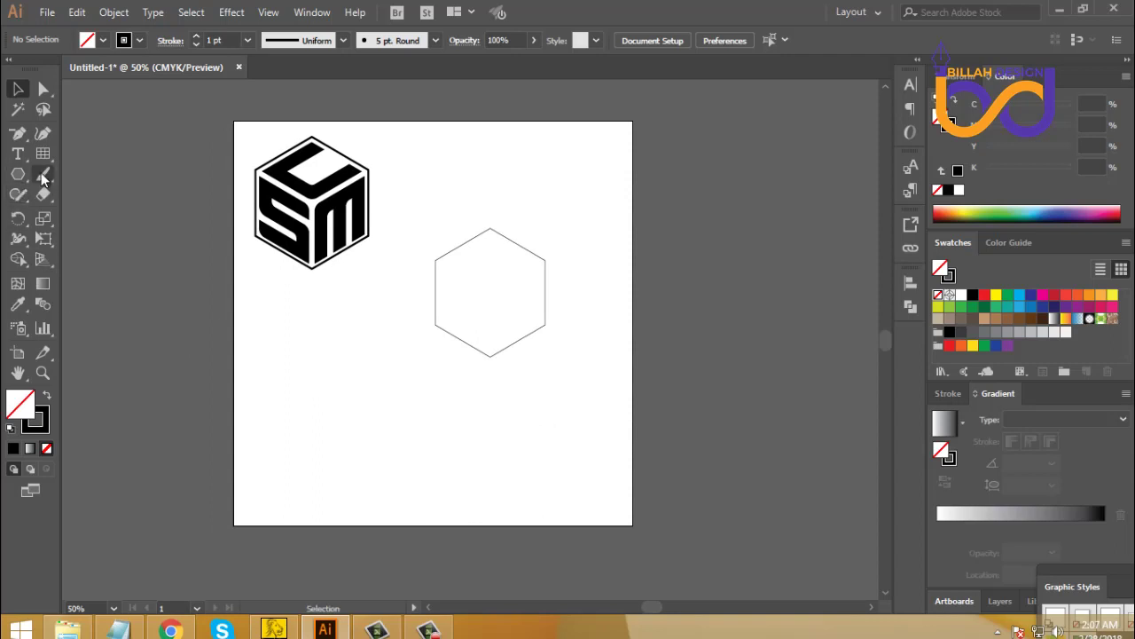
Draw a vertical line through the hexagon's centre and copy it to the left and right edges
drag(42, 153, 107, 154)
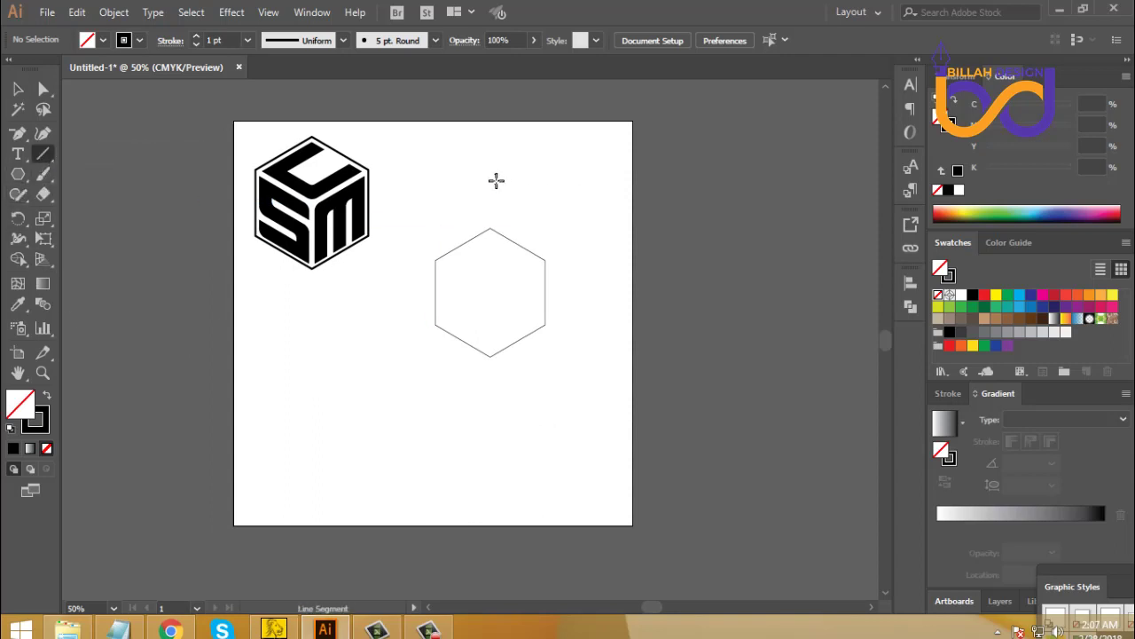
mouse_move(491, 176)
mouse_down()
mouse_move(532, 426)
mouse_move(551, 391)
mouse_up()
key(v)
click(263, 337)
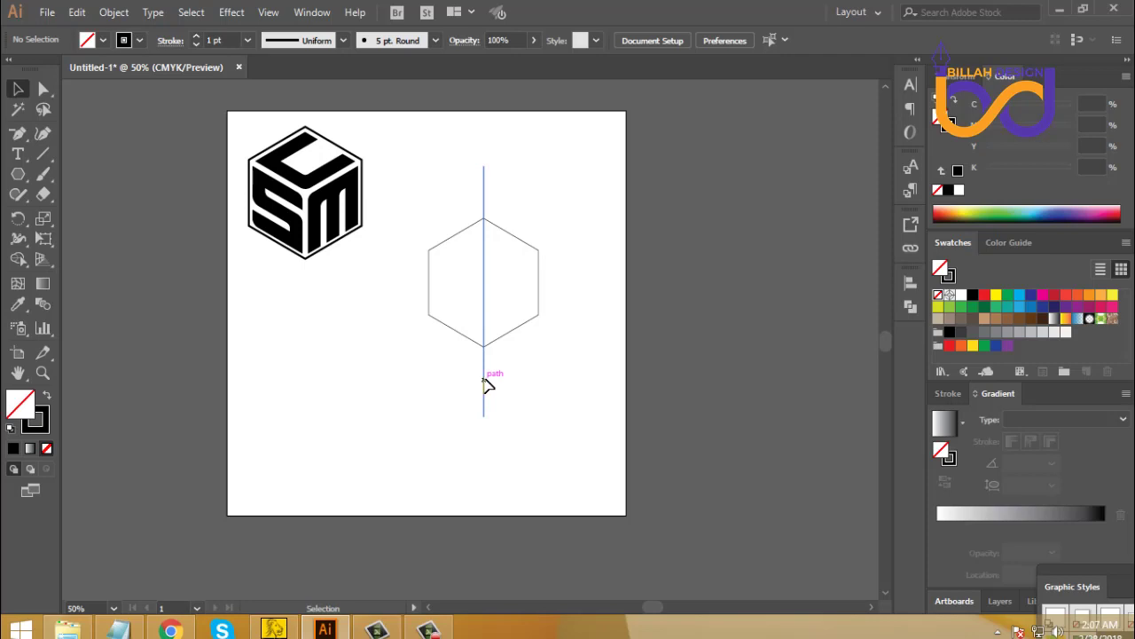
drag(491, 384, 550, 394)
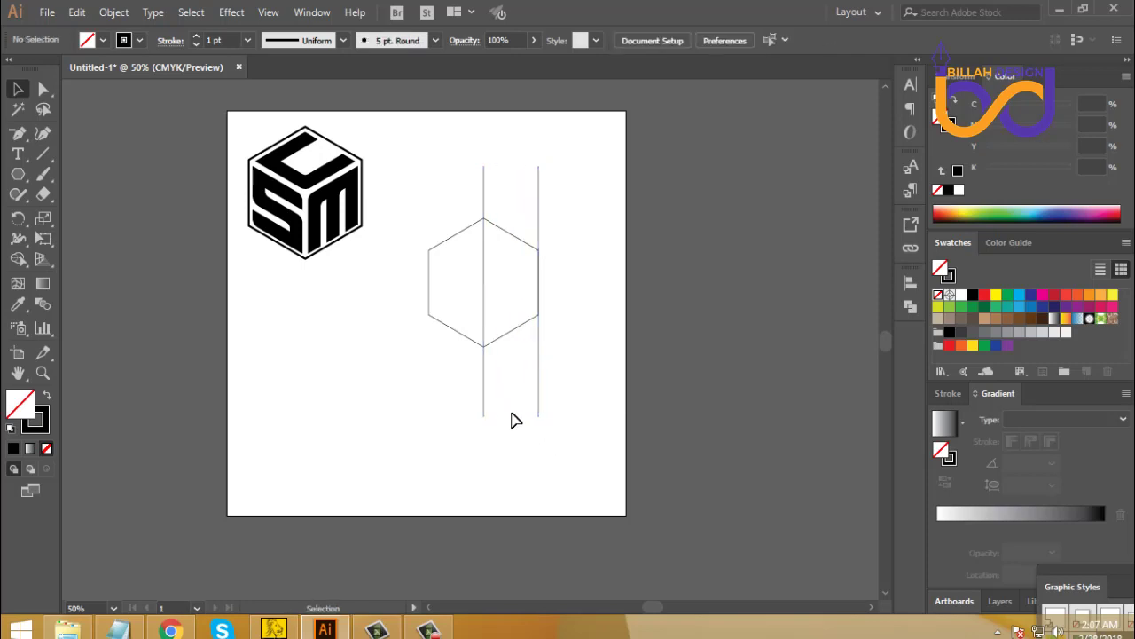
drag(482, 385, 428, 385)
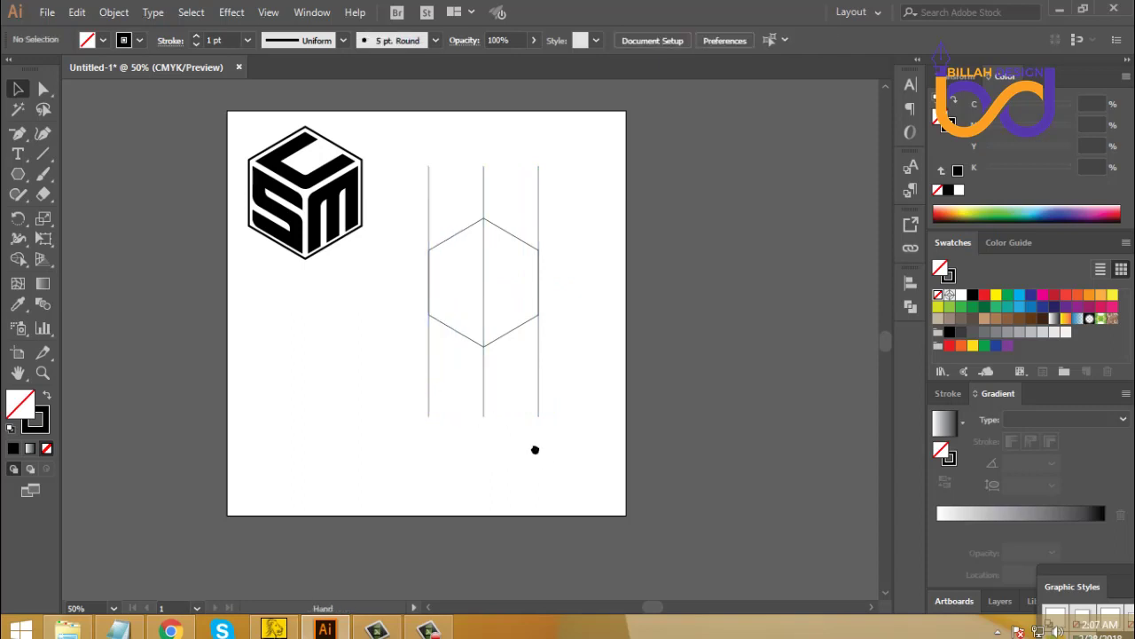
scroll(534, 453, up, 1)
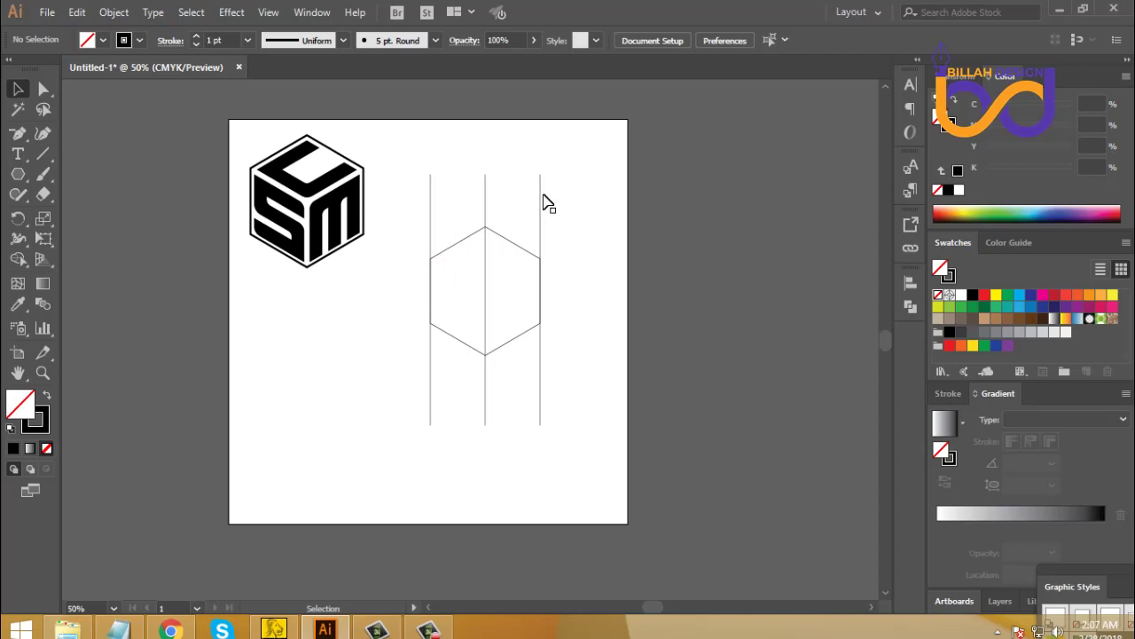
Alt-drag a copy of the left vertical line and repeat it with Ctrl+D to build a row of lines
click(431, 425)
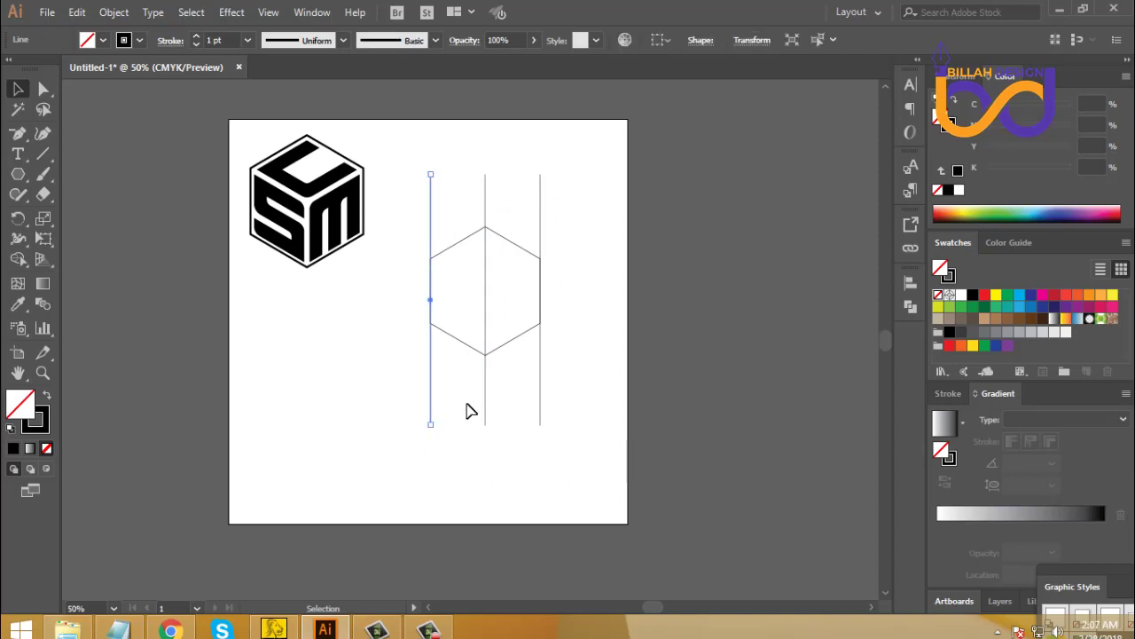
click(472, 479)
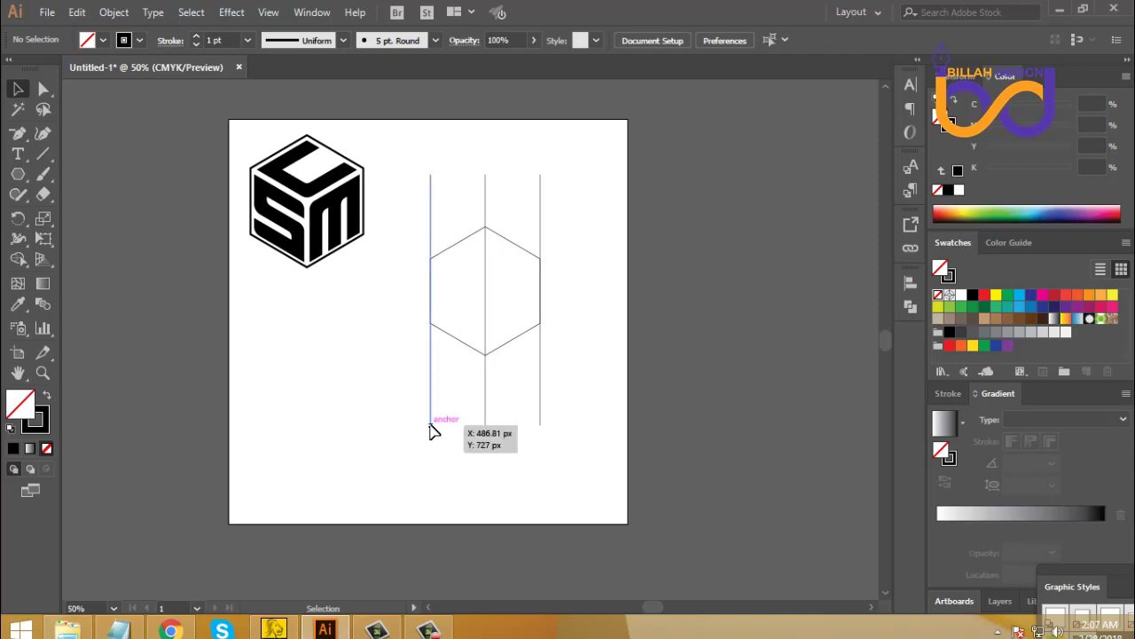
drag(429, 425, 437, 432)
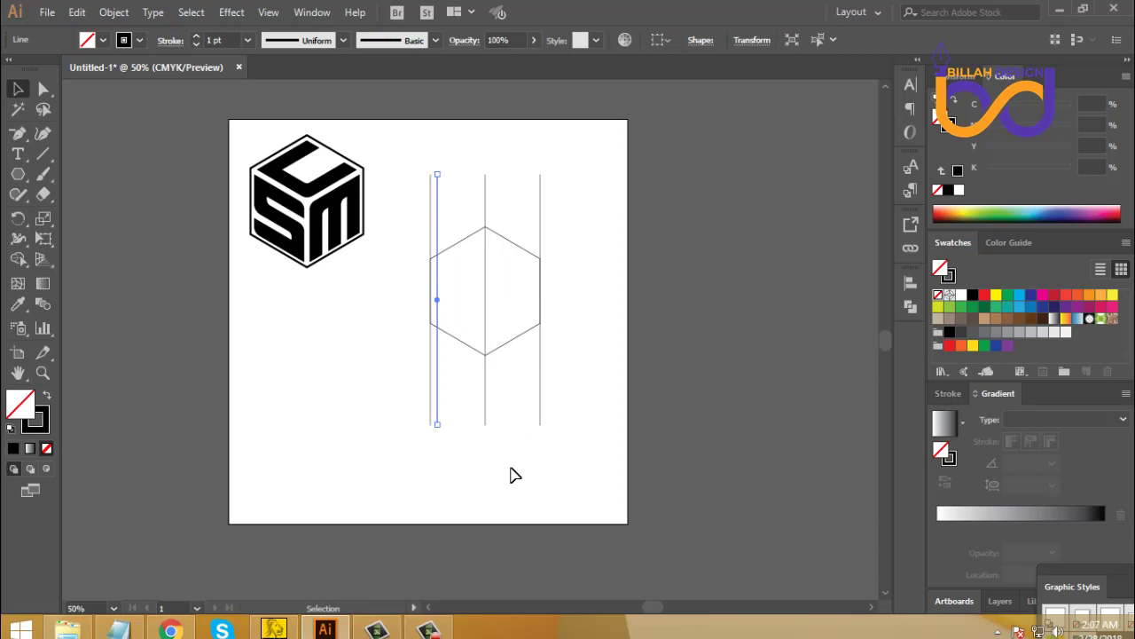
key(a)
key(ctrl+d)
key(ctrl+d)
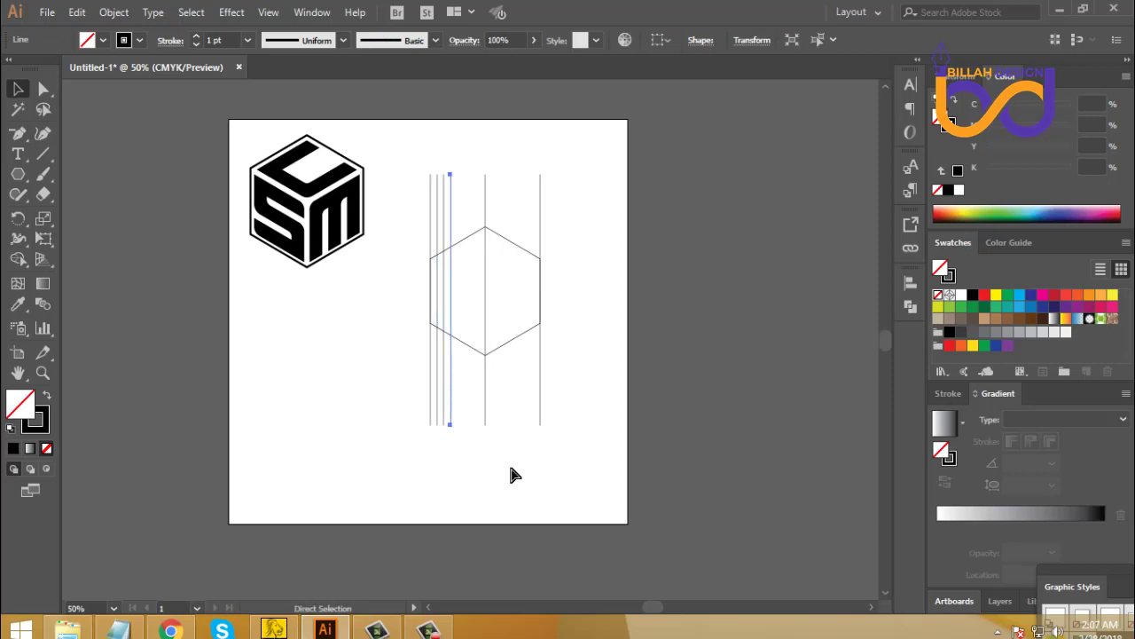
key(ctrl+d)
key(ctrl+d)
key(ctrl+d)
key(ctrl+d)
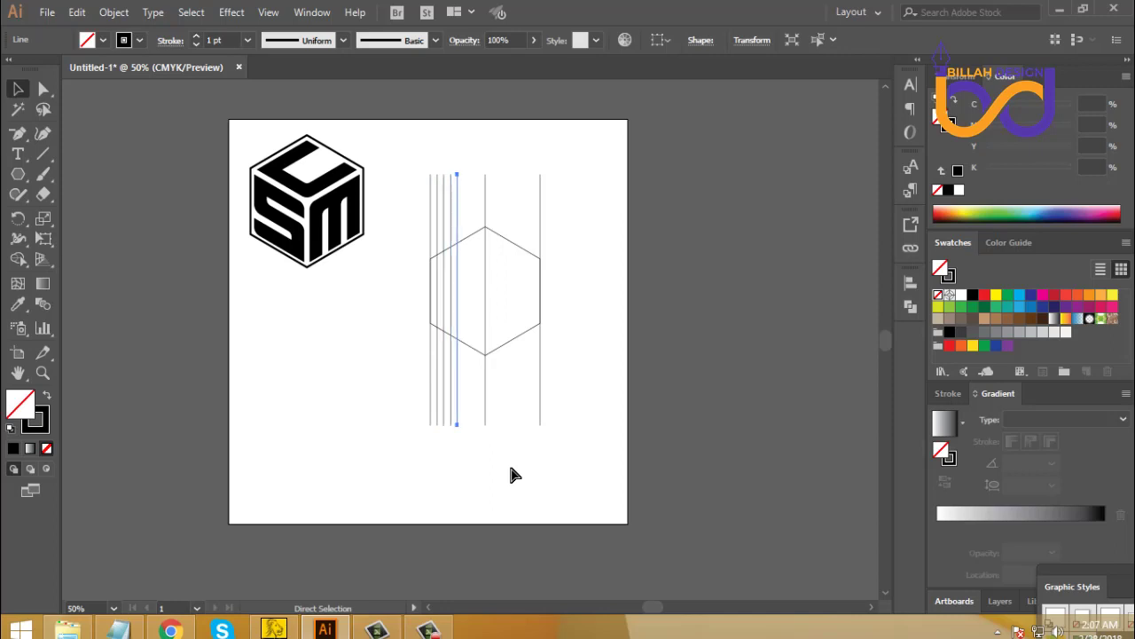
key(ctrl+d)
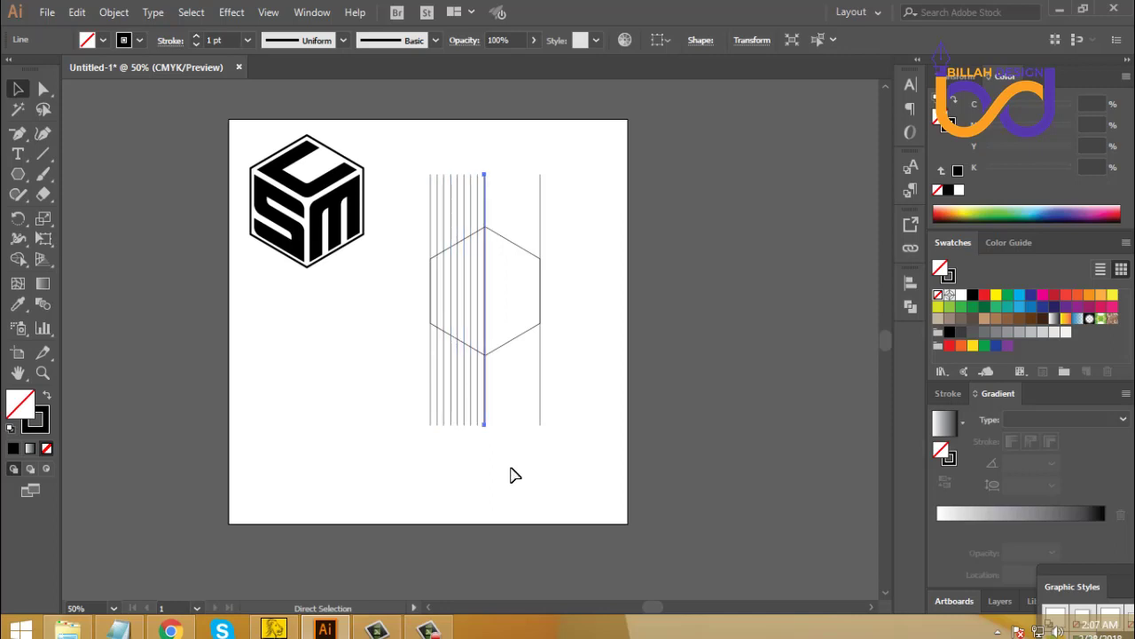
key(v)
Distribute all the vertical lines evenly by their horizontal centres
click(502, 488)
drag(384, 466, 581, 405)
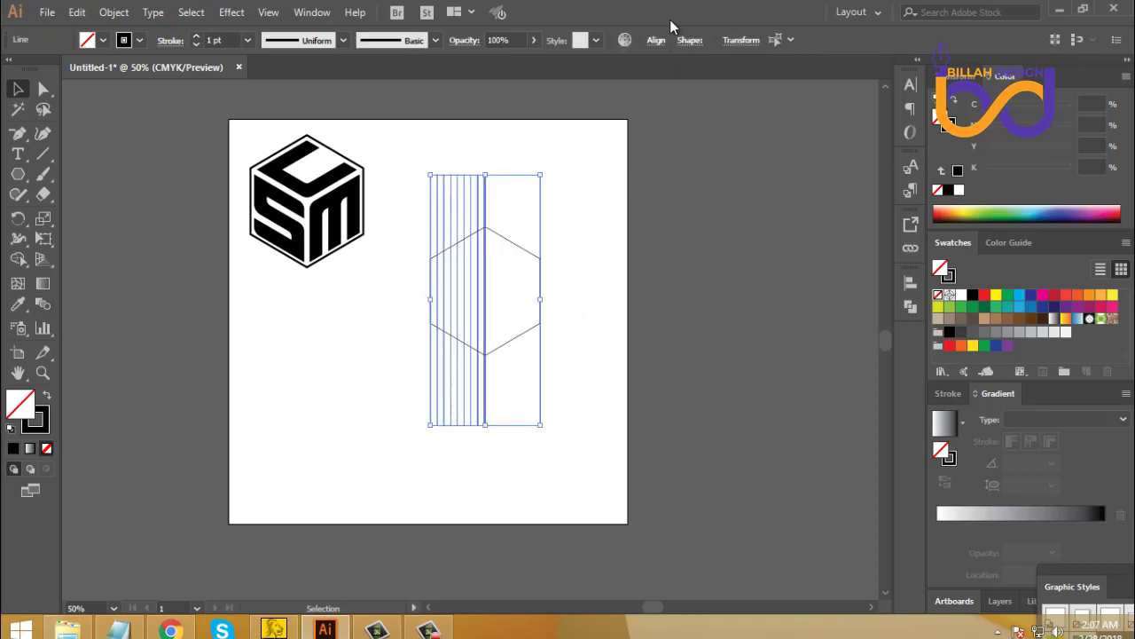
click(656, 40)
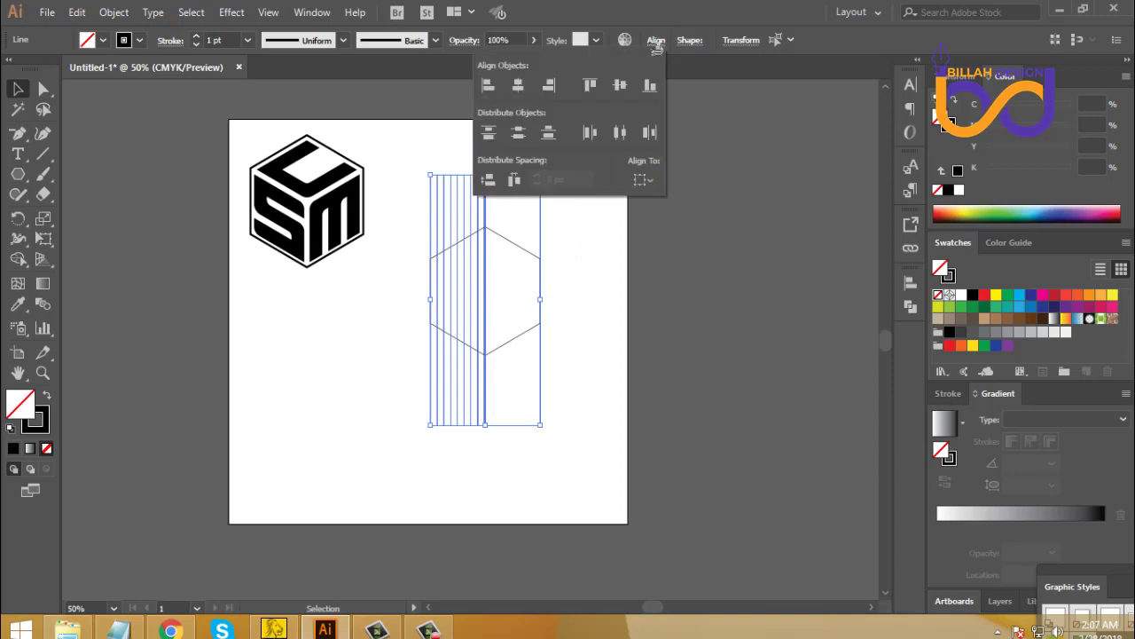
click(621, 132)
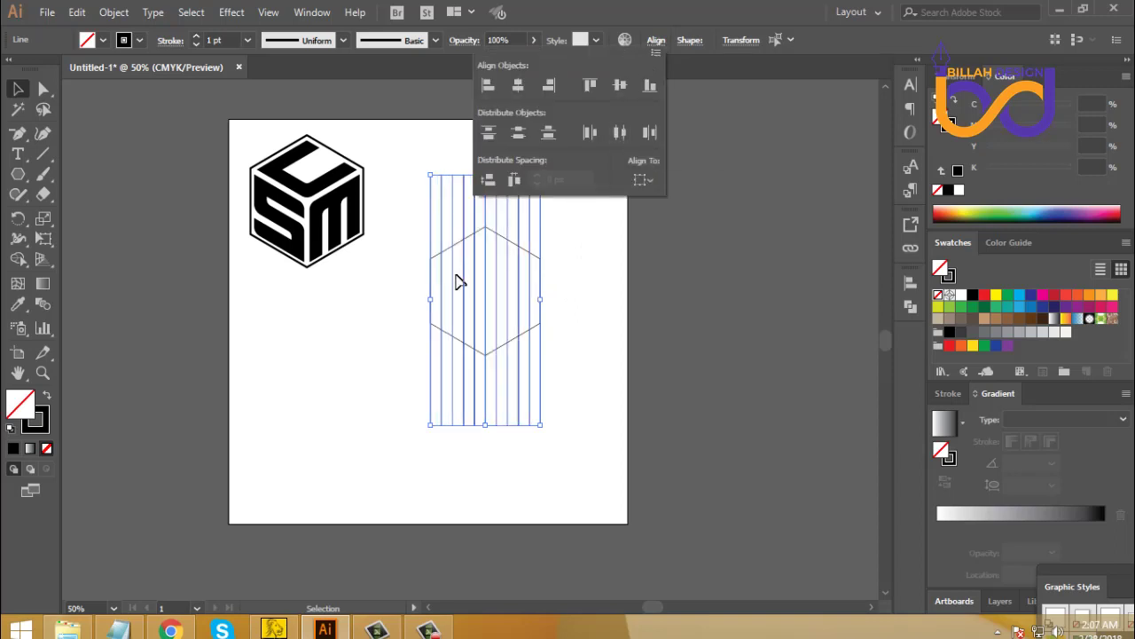
click(655, 44)
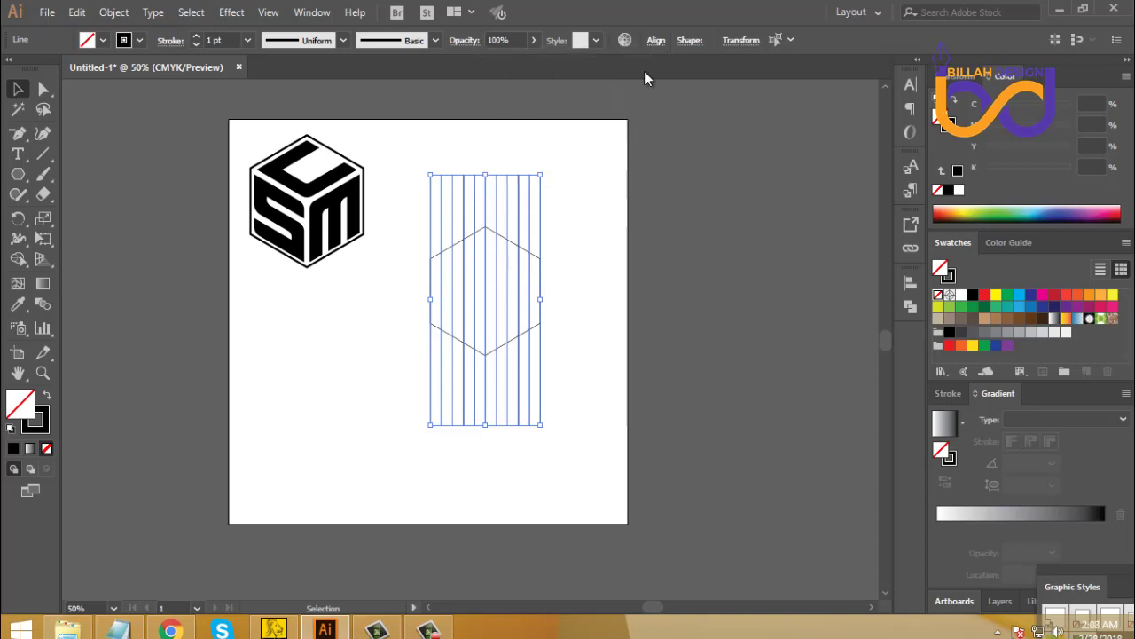
Centre the hexagon vertically on the lines
click(586, 341)
drag(381, 454, 607, 376)
click(618, 261)
drag(616, 252, 395, 362)
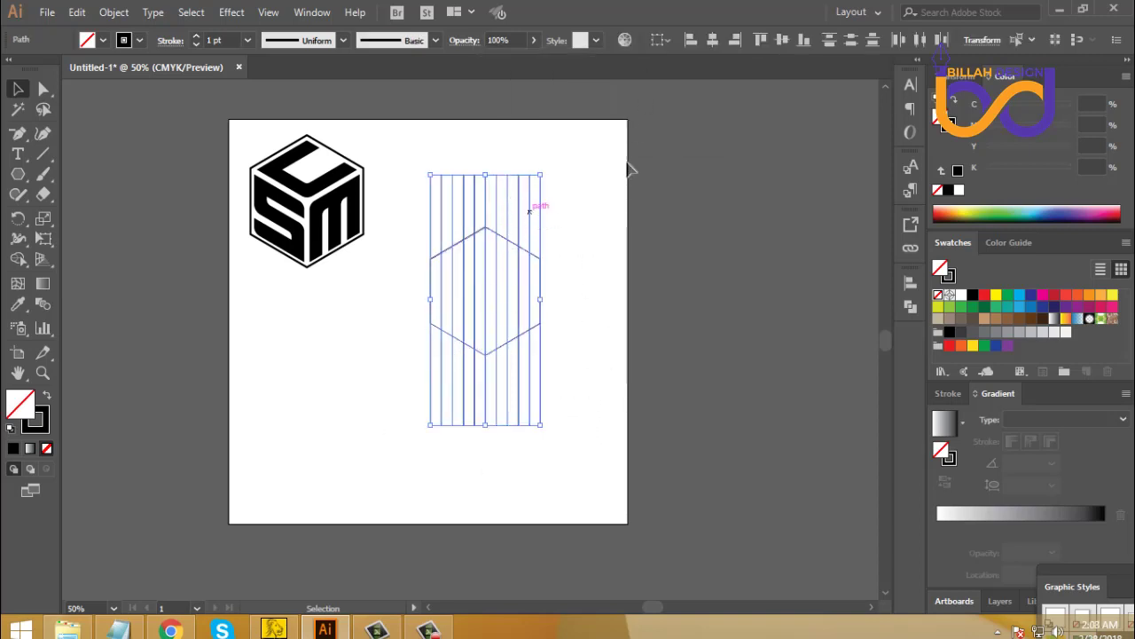
click(781, 40)
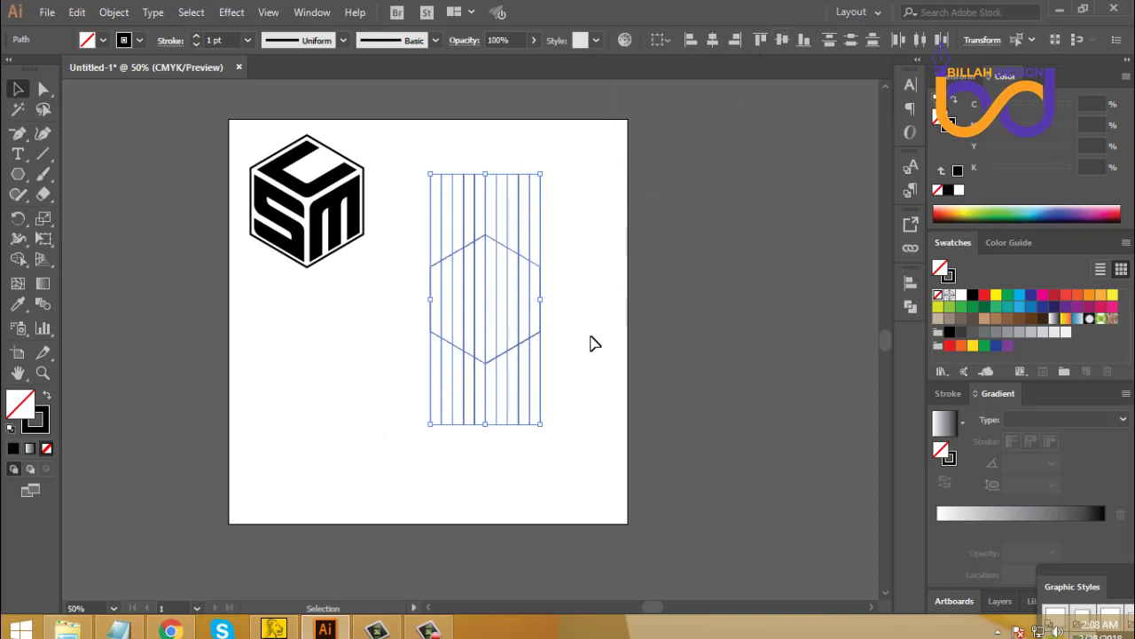
click(616, 399)
key(ctrl+plus)
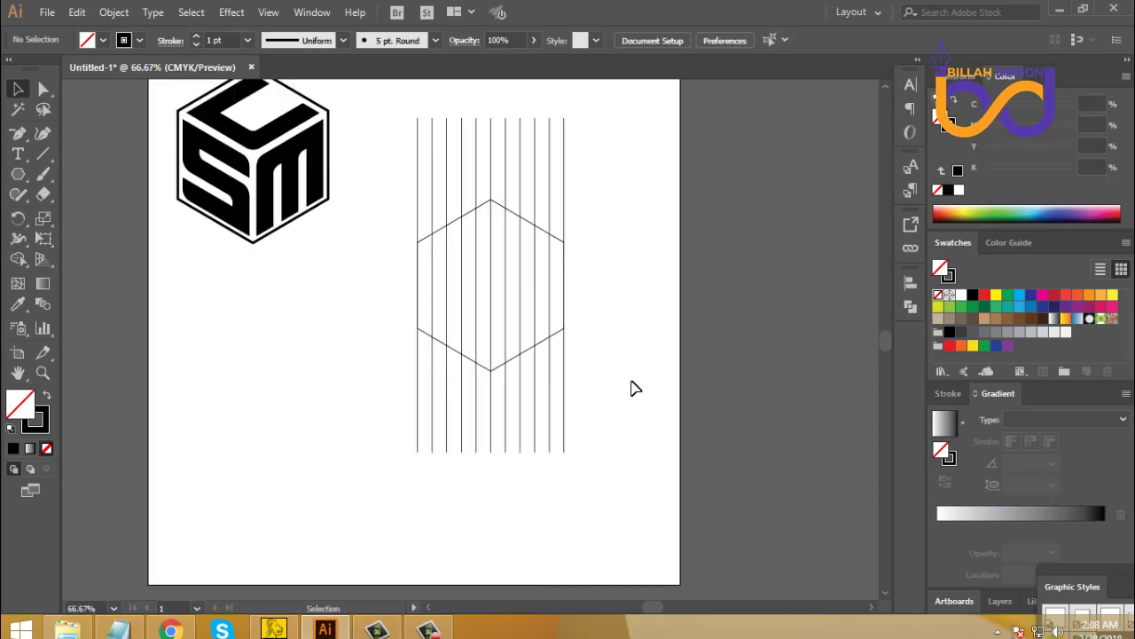
Raise the vertical lines' stroke weight step by step to about 27 pt
drag(633, 388, 600, 394)
drag(380, 508, 568, 439)
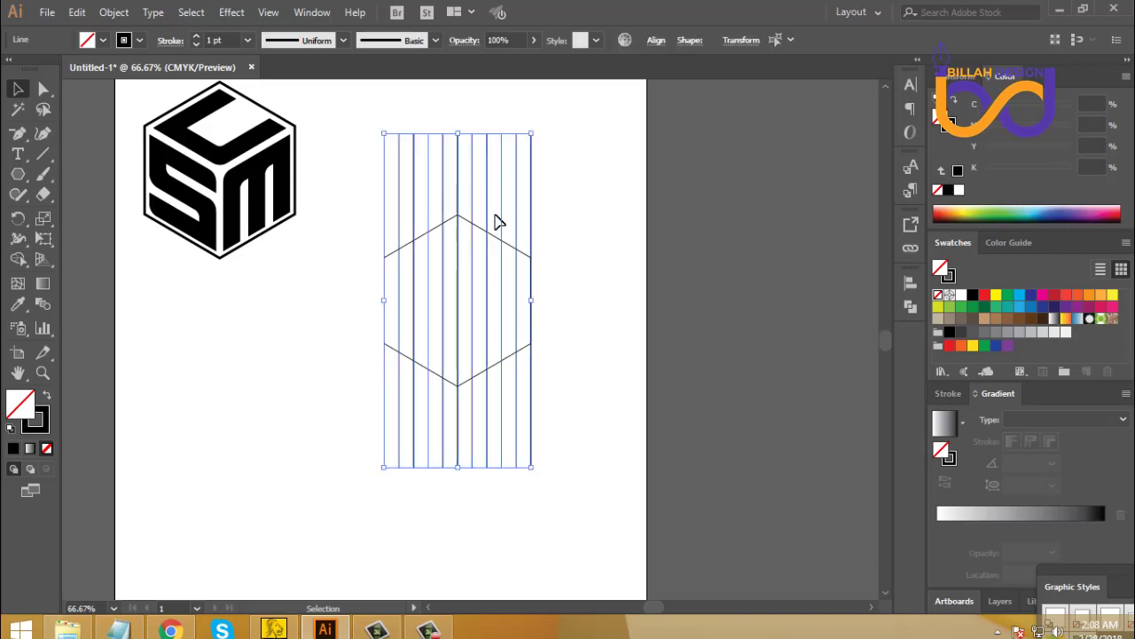
click(196, 38)
click(196, 37)
click(196, 38)
click(196, 37)
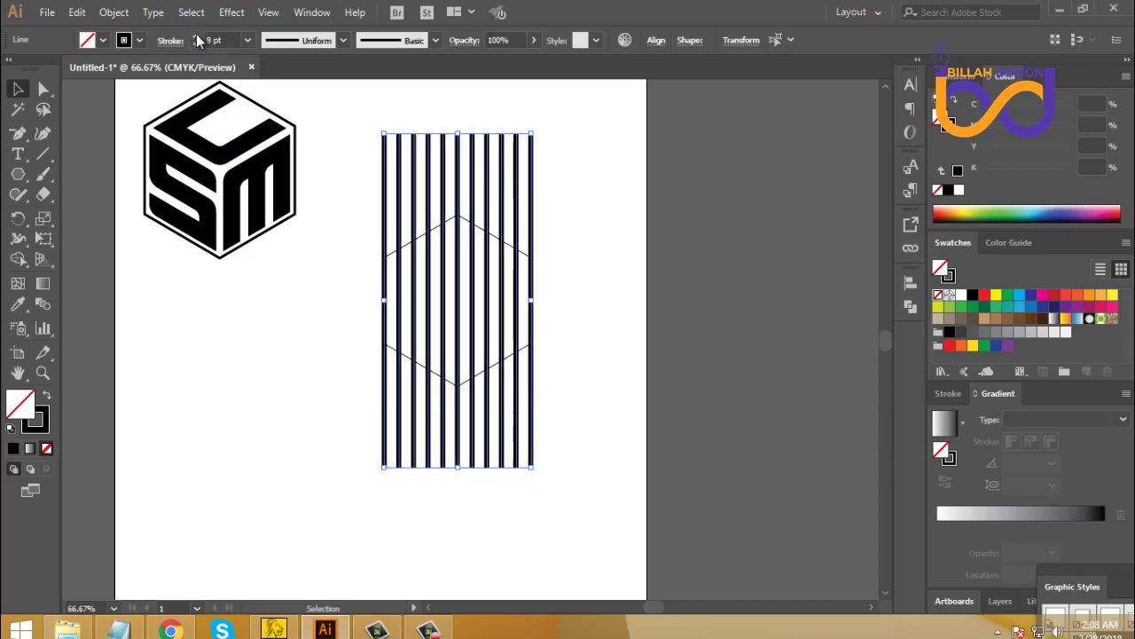
click(196, 38)
click(196, 38)
click(196, 39)
click(196, 38)
click(196, 38)
click(196, 38)
click(196, 38)
click(196, 38)
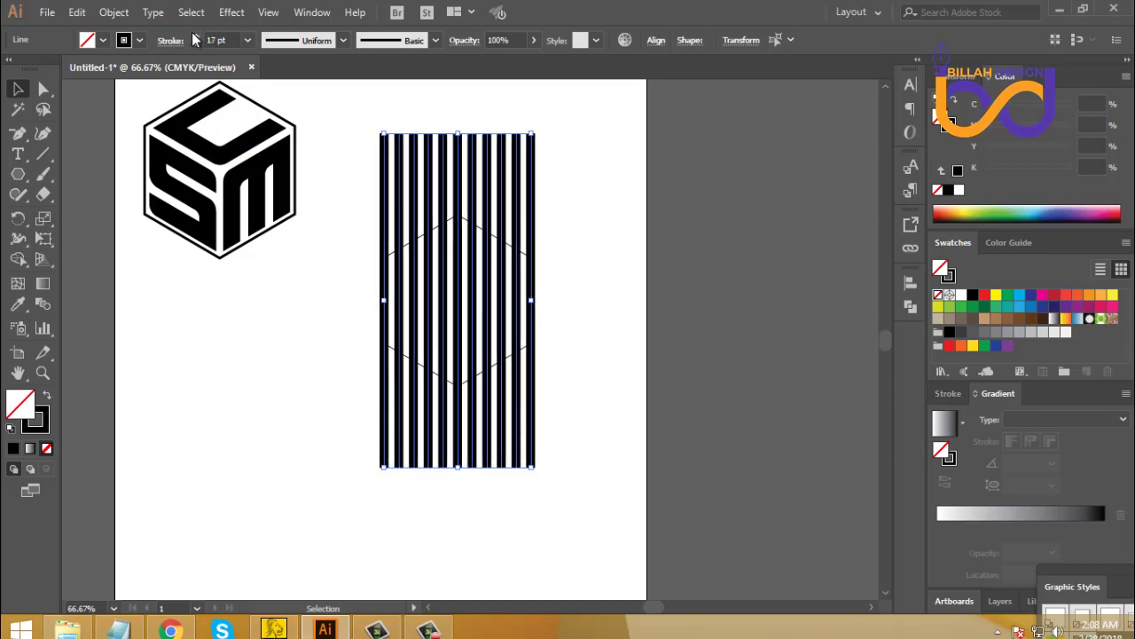
click(196, 37)
click(196, 37)
click(196, 37)
click(196, 37)
click(196, 38)
click(196, 37)
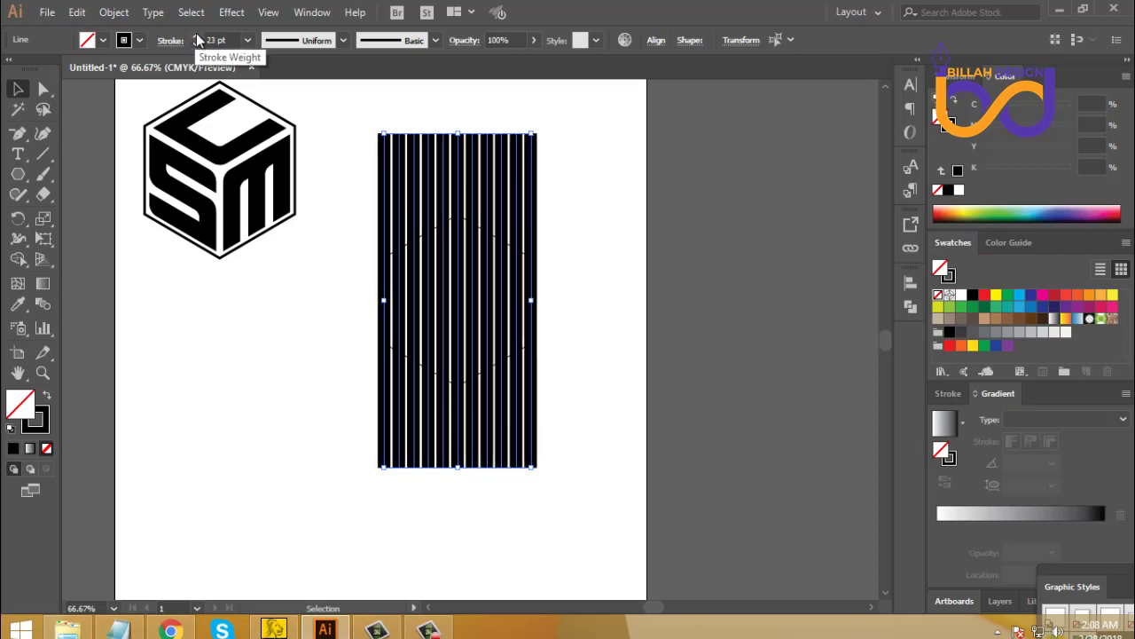
click(196, 37)
click(196, 37)
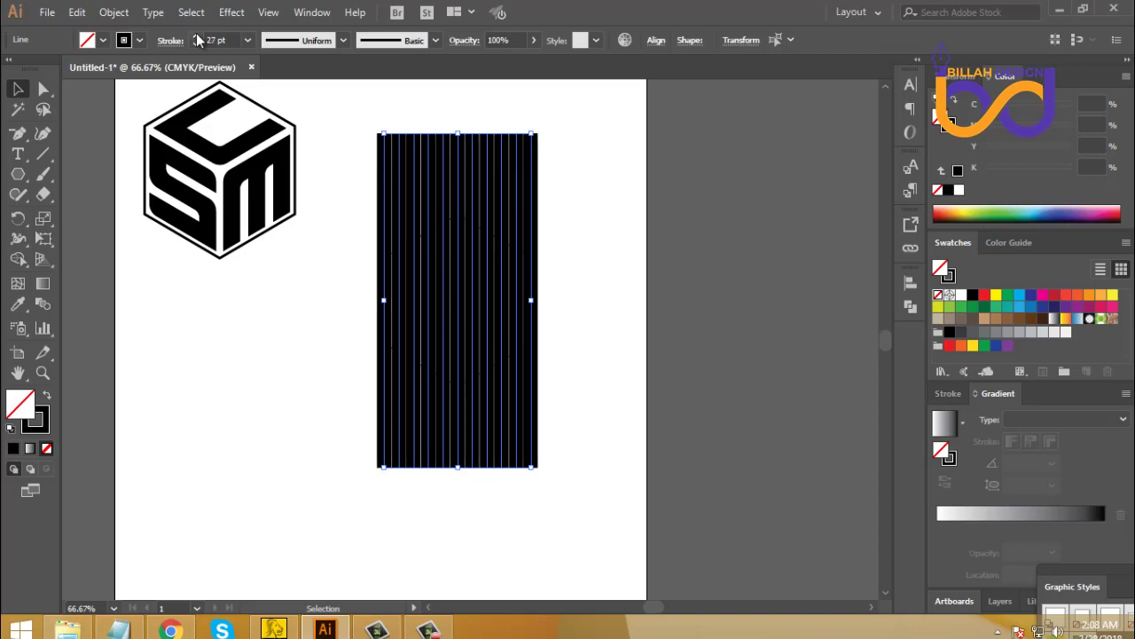
Lower the lines' stroke to 26 pt, checking the thin gaps between bars
key(ctrl+plus)
key(ctrl+plus)
key(ctrl+plus)
key(ctrl+plus)
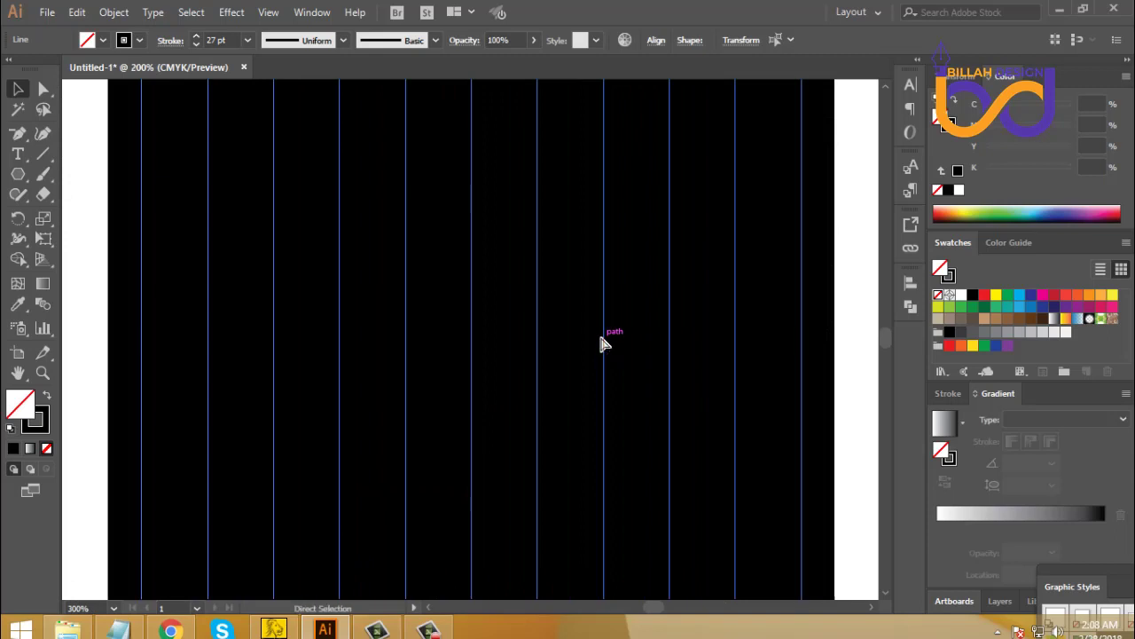
key(ctrl+minus)
key(ctrl+minus)
key(ctrl+minus)
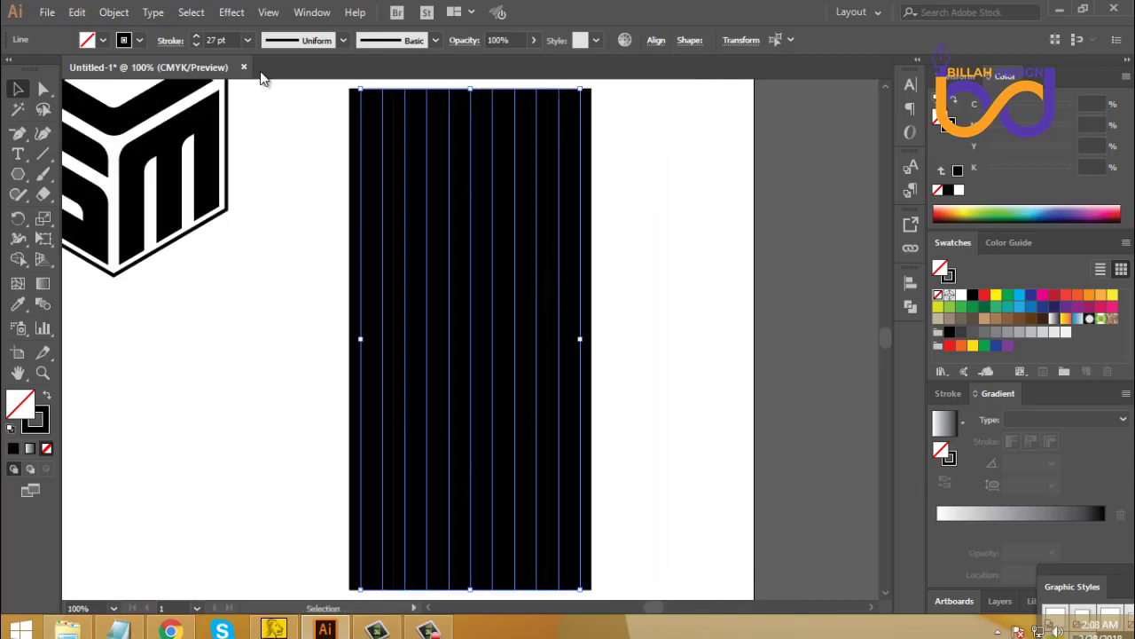
click(197, 45)
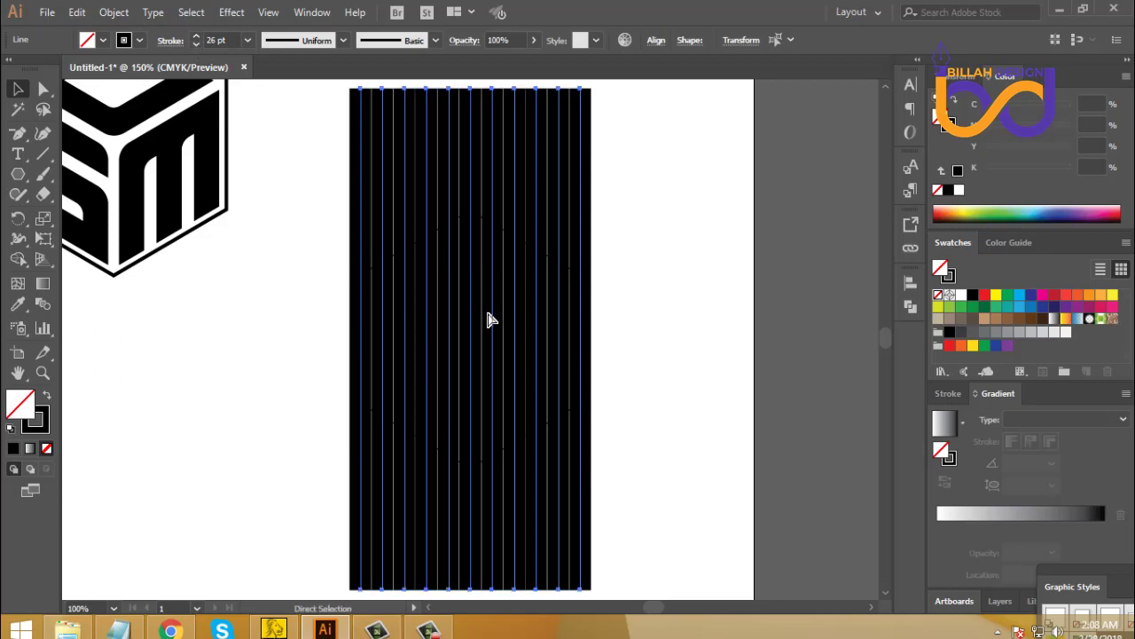
key(ctrl+plus)
key(ctrl+plus)
key(ctrl+plus)
key(ctrl+minus)
key(ctrl+minus)
key(ctrl+minus)
key(ctrl+minus)
key(ctrl+minus)
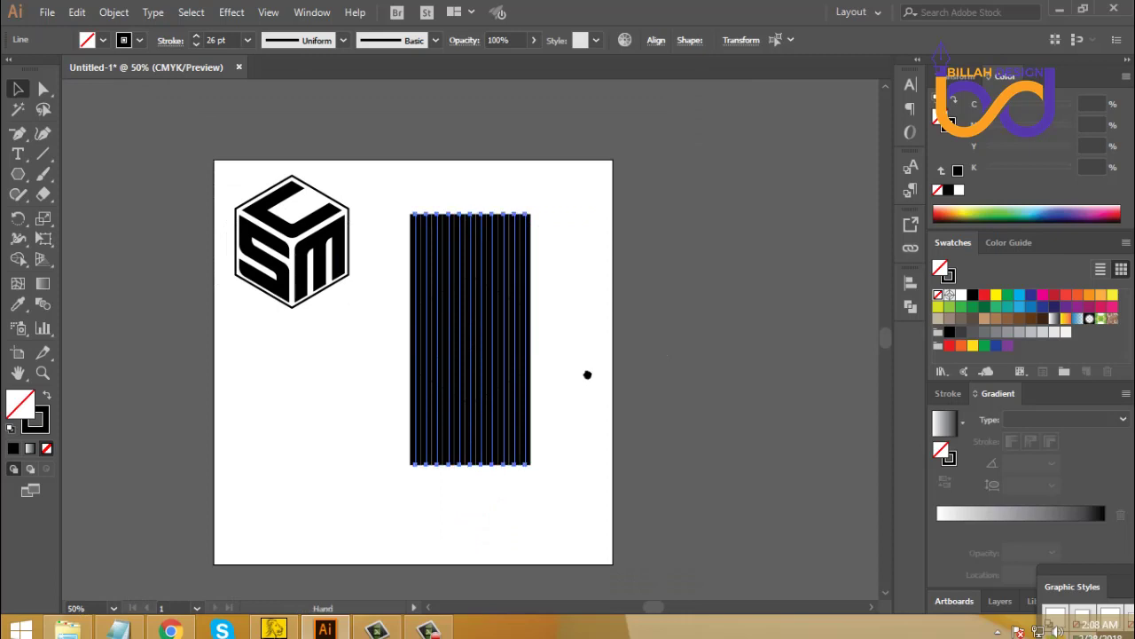
drag(588, 375, 566, 331)
click(572, 402)
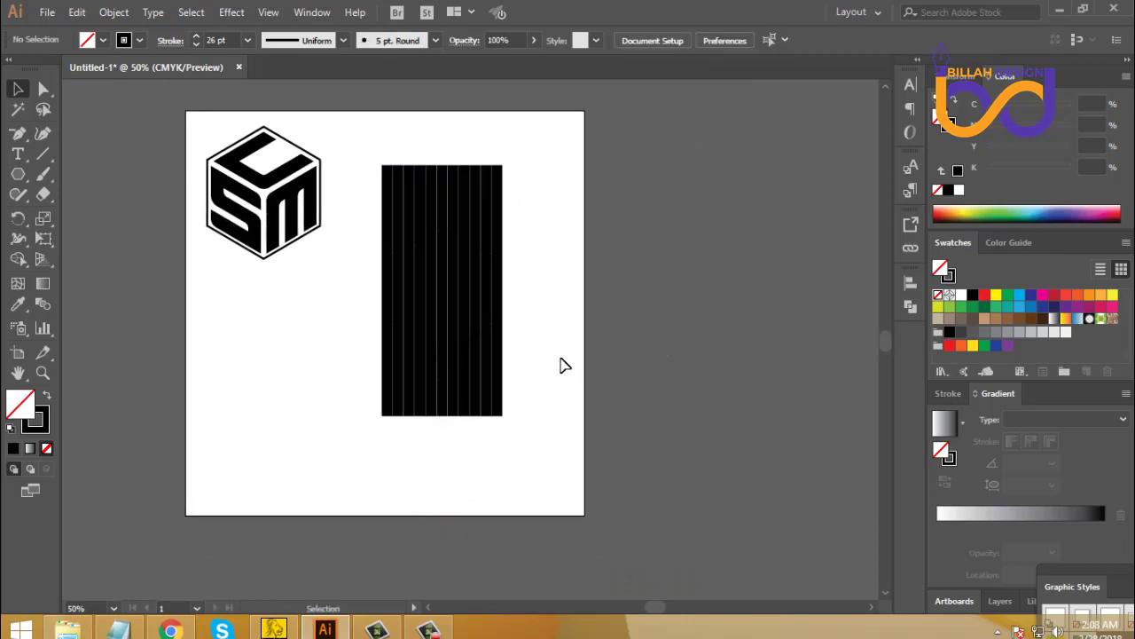
Delete five alternate vertical lines and select the six remaining stripes
key(ctrl+plus)
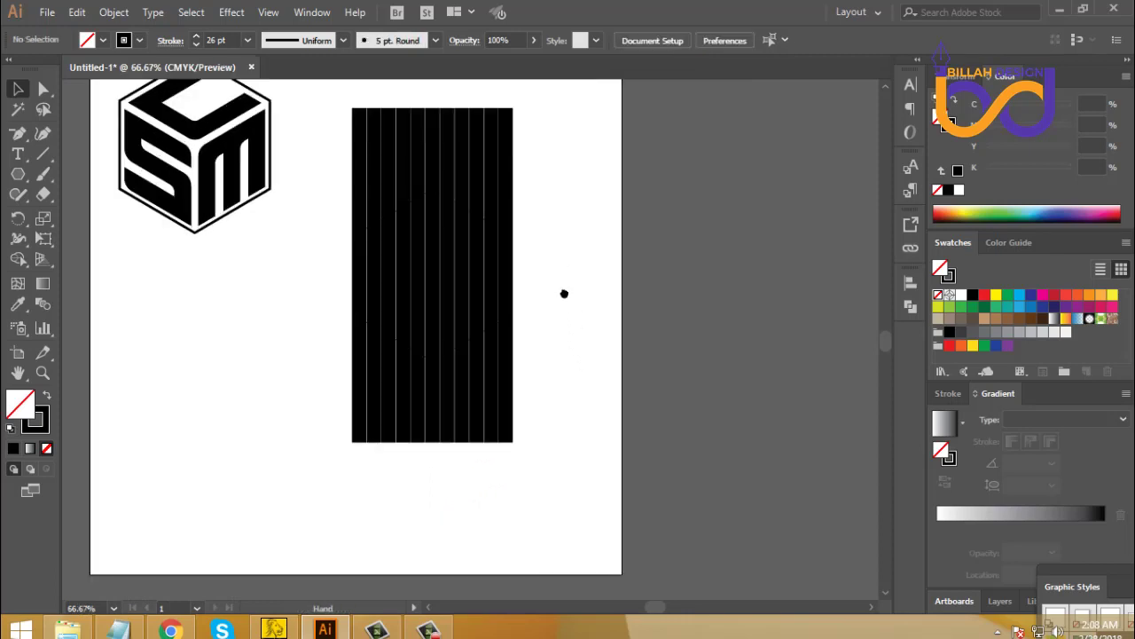
scroll(562, 296, up, 1)
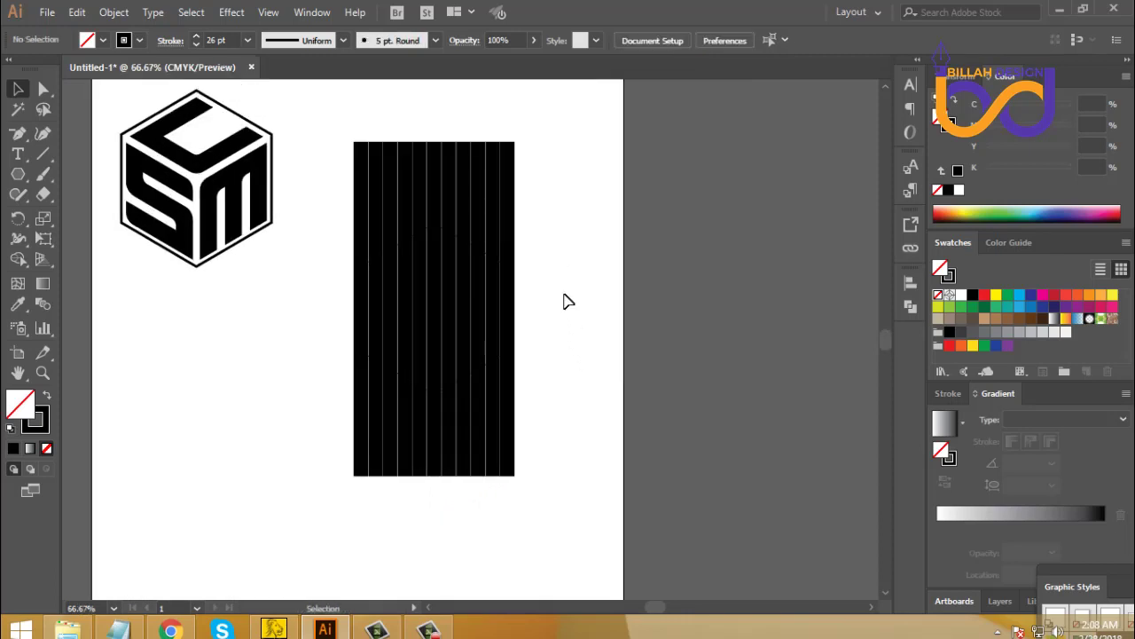
click(495, 163)
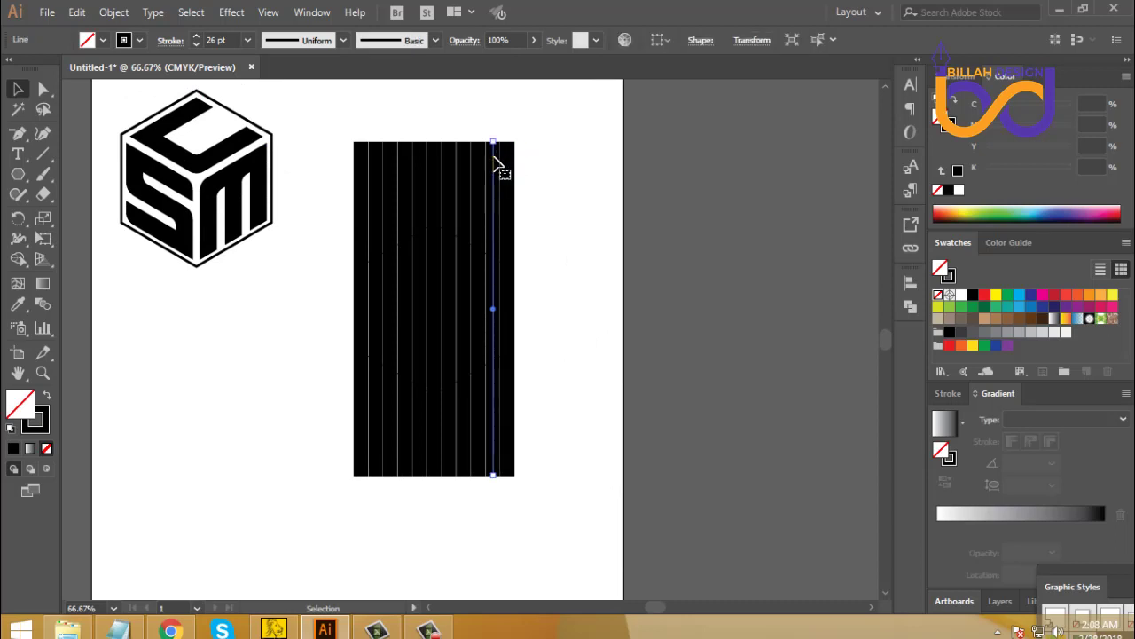
key(Delete)
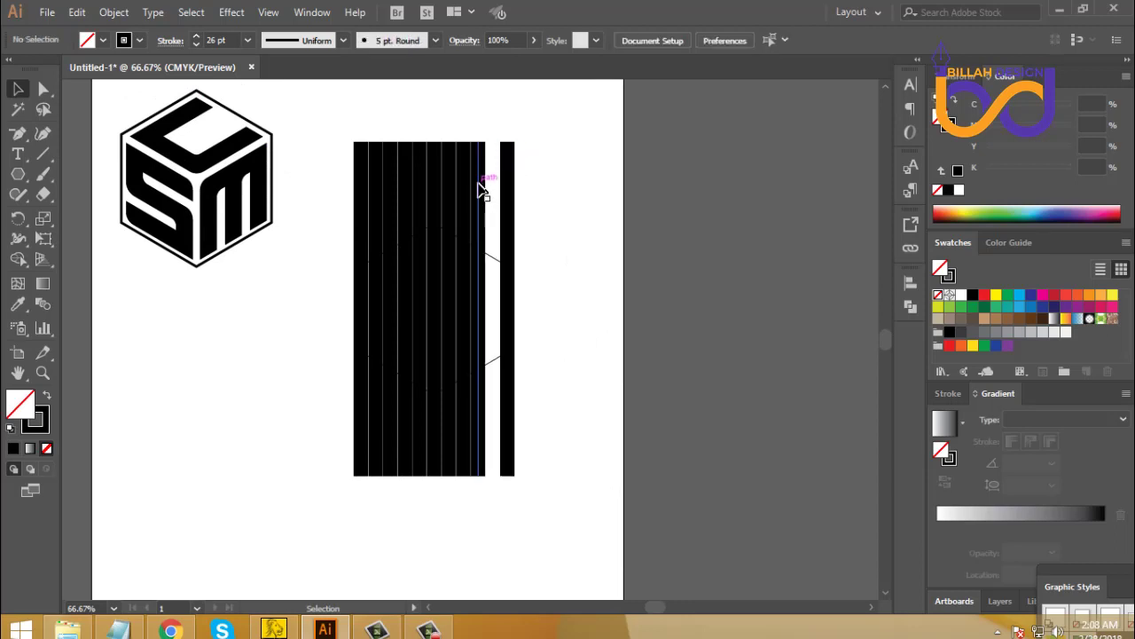
click(462, 180)
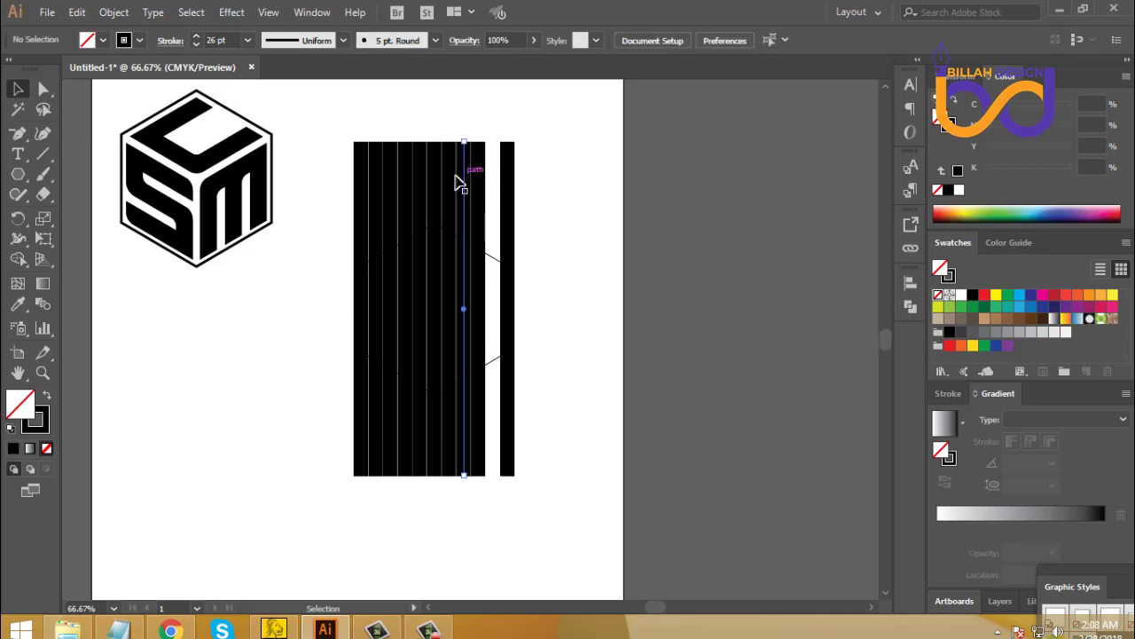
key(Delete)
click(435, 175)
key(Delete)
click(406, 179)
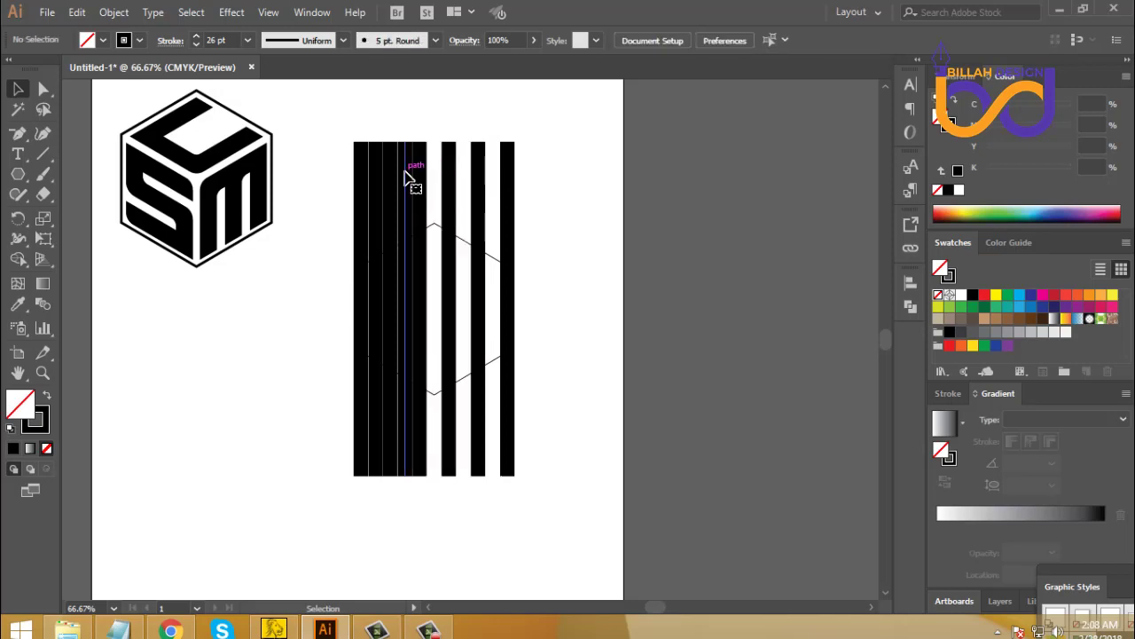
key(Delete)
click(377, 178)
key(Delete)
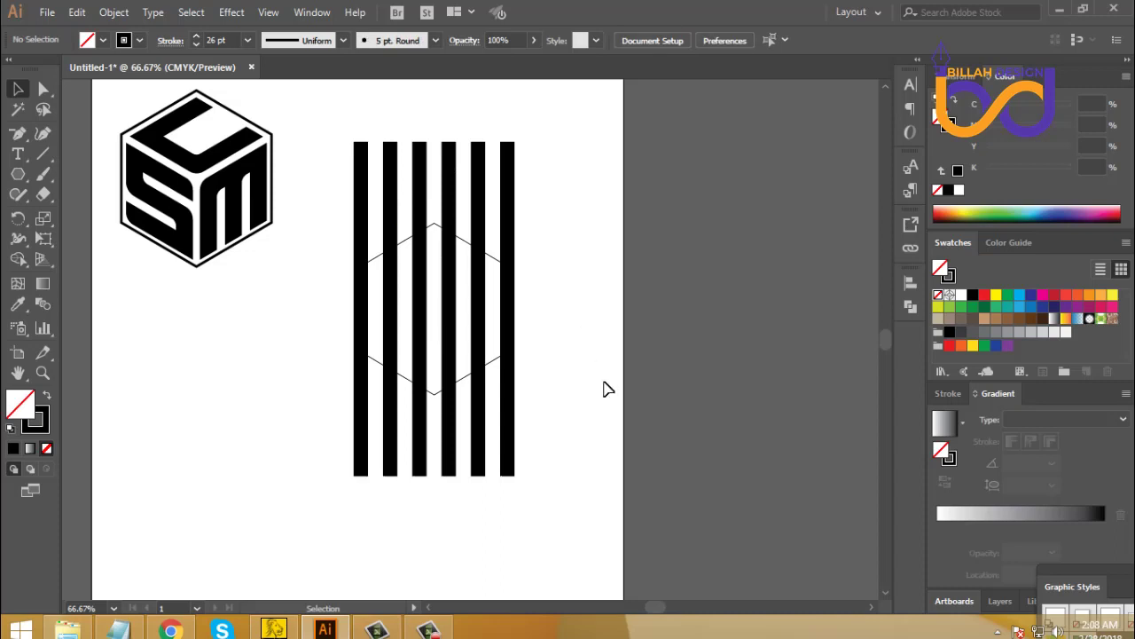
key(ctrl+minus)
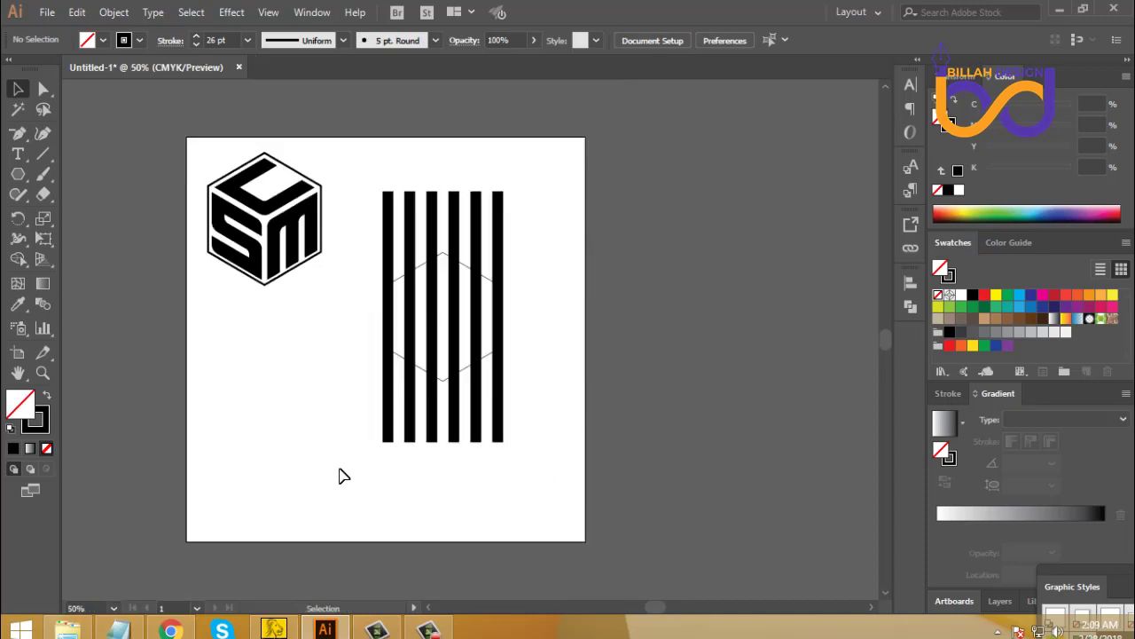
drag(339, 468, 545, 419)
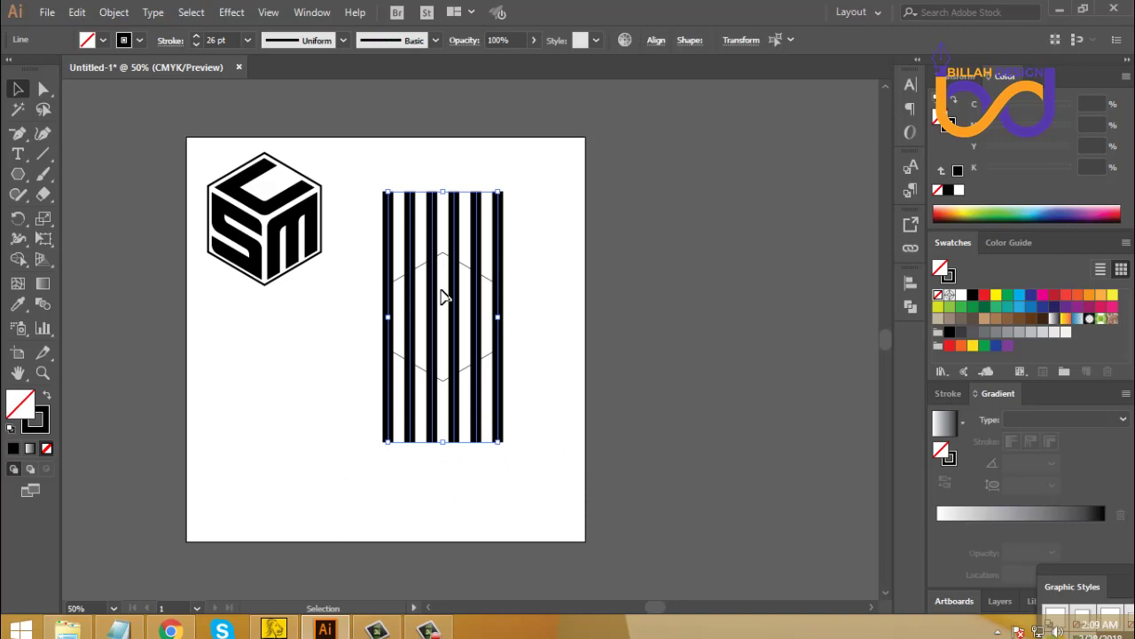
Rotate the selected stripes by 60° in the Rotate dialog, with Preview on
double_click(18, 217)
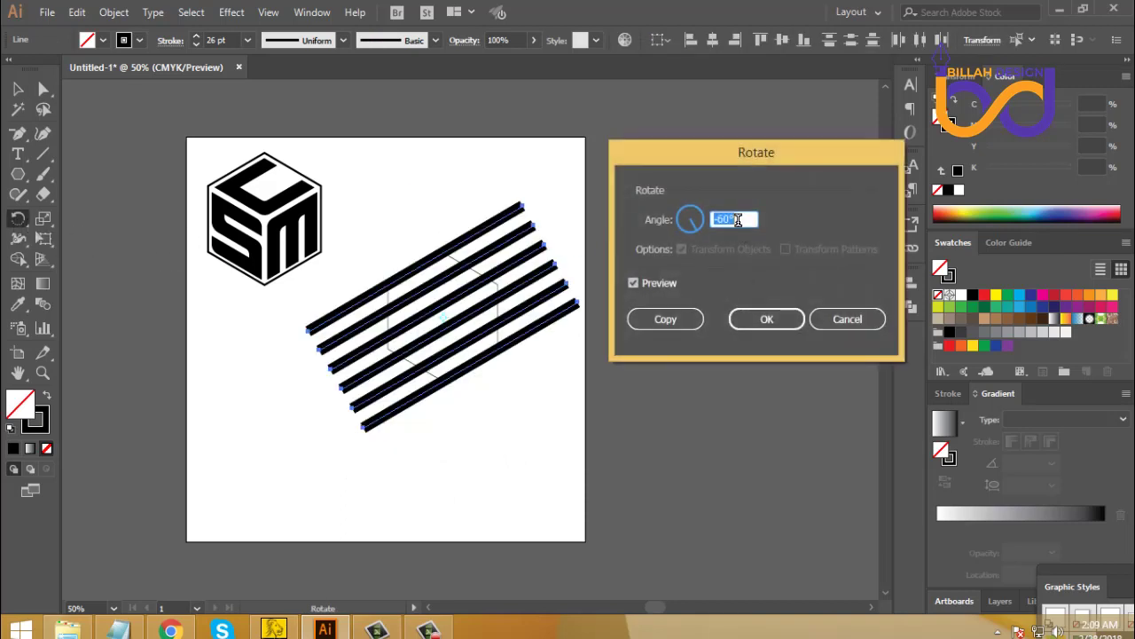
text(60)
click(633, 283)
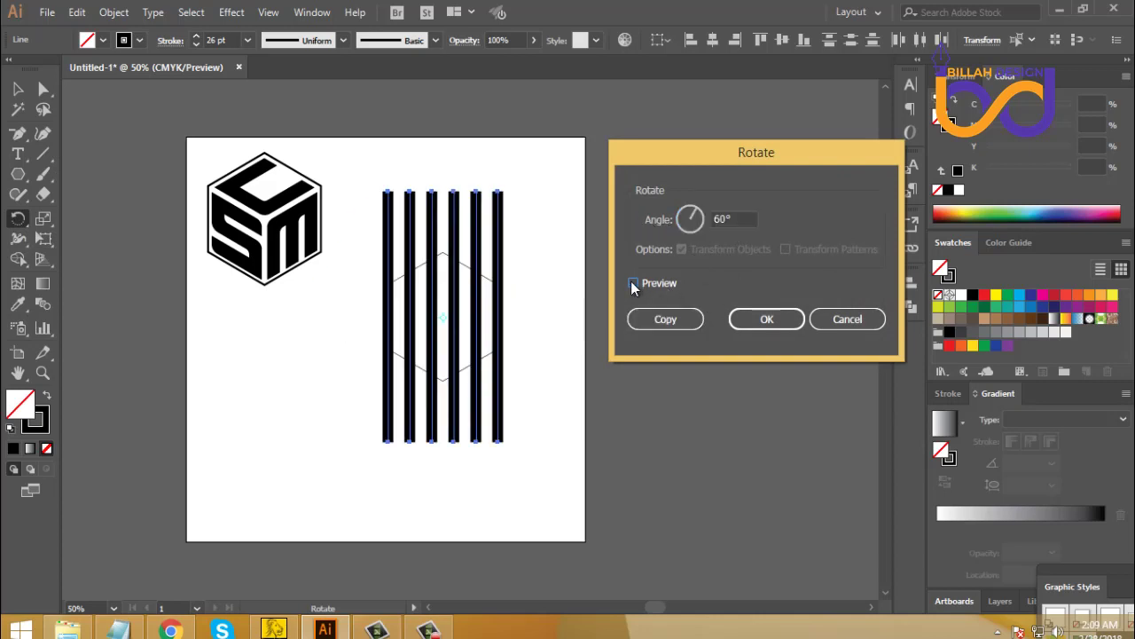
click(633, 283)
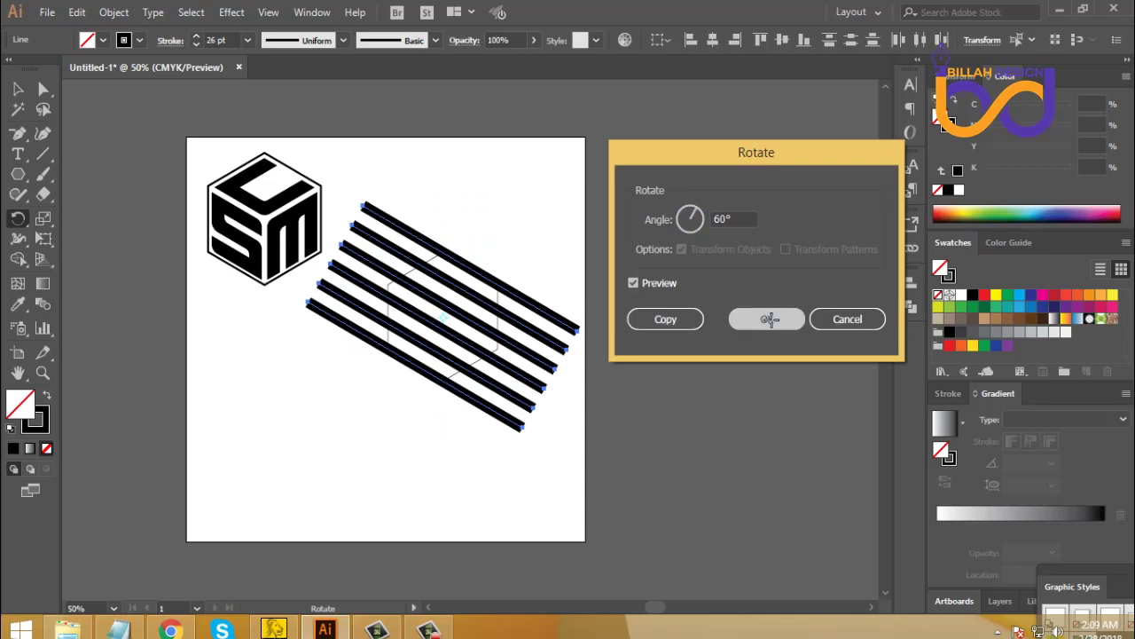
click(767, 319)
key(v)
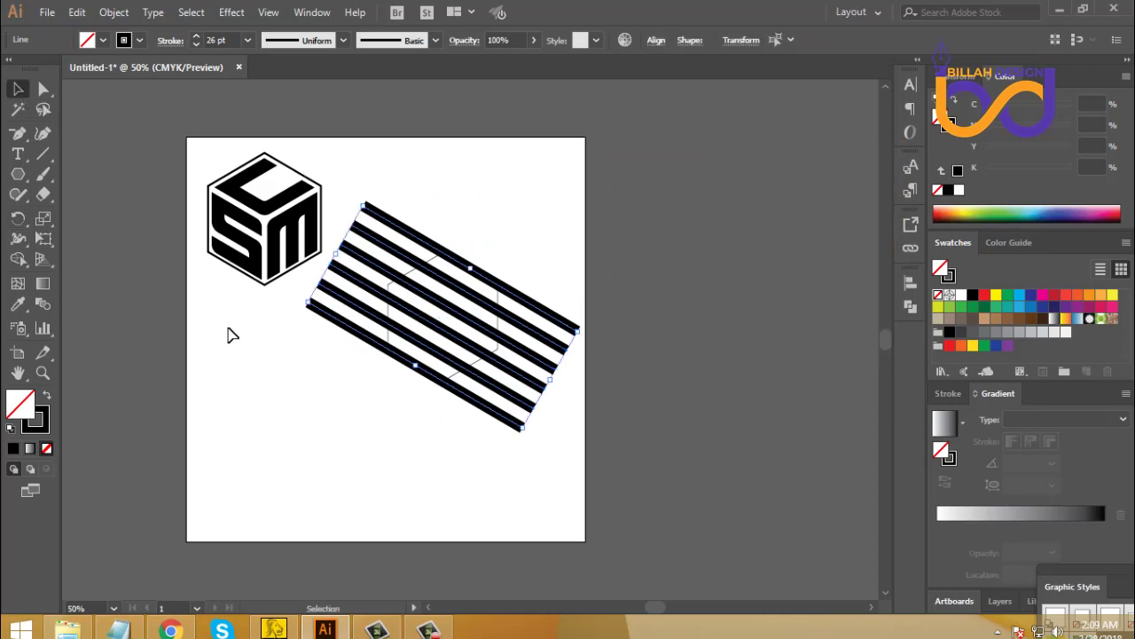
click(371, 445)
Move the top stripe up and right and the bottom stripe down and left
key(ctrl+plus)
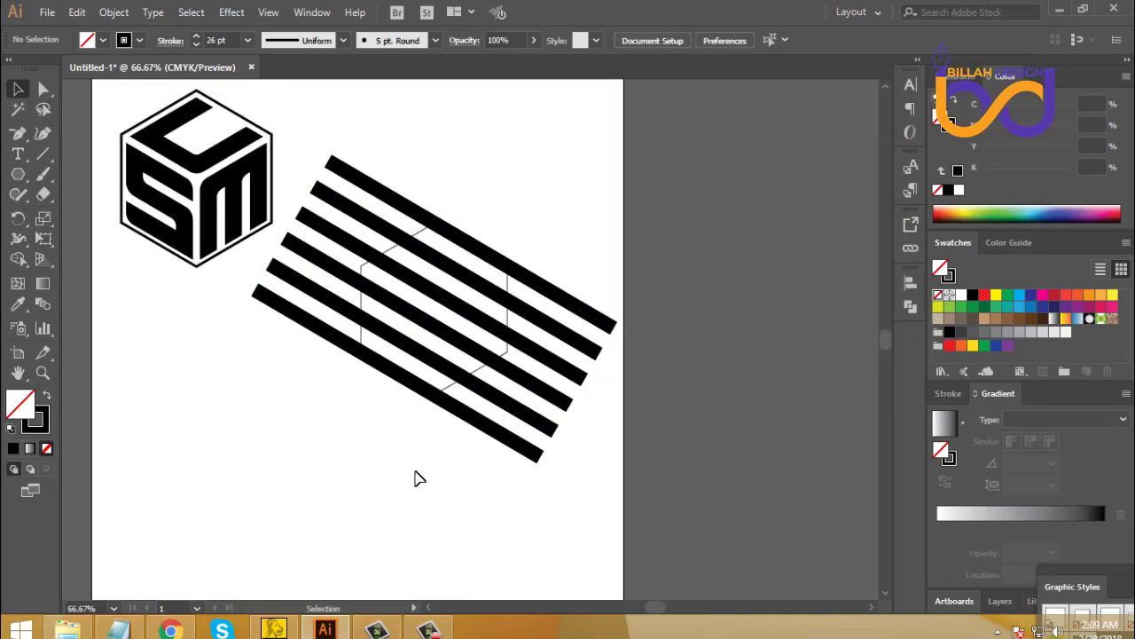
drag(416, 476, 472, 426)
drag(519, 302, 553, 233)
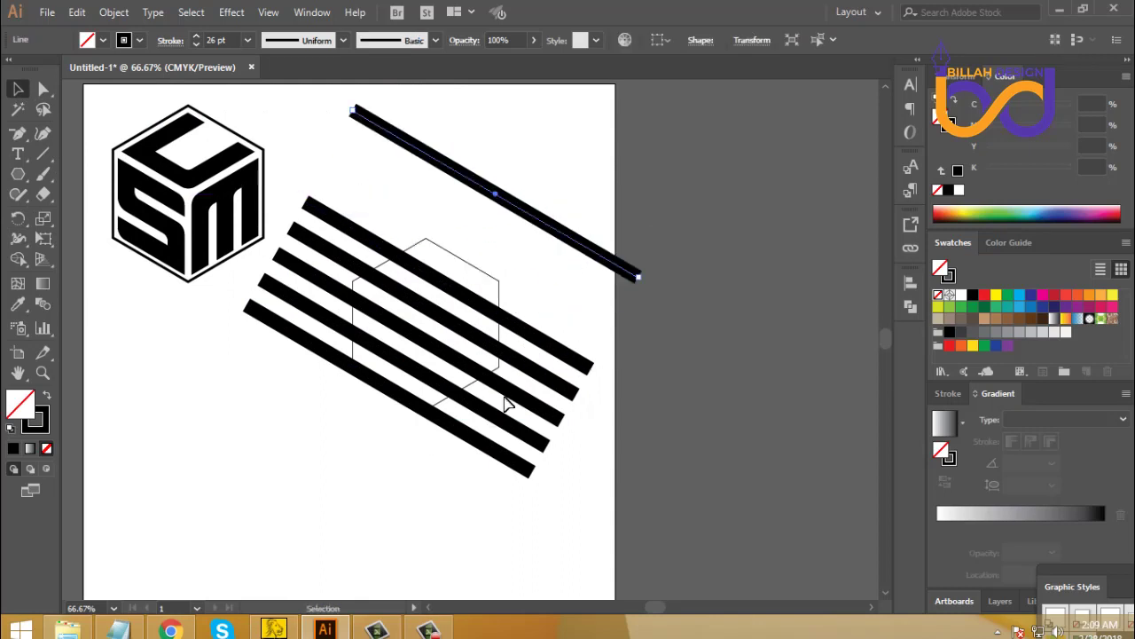
click(459, 448)
drag(470, 442, 417, 524)
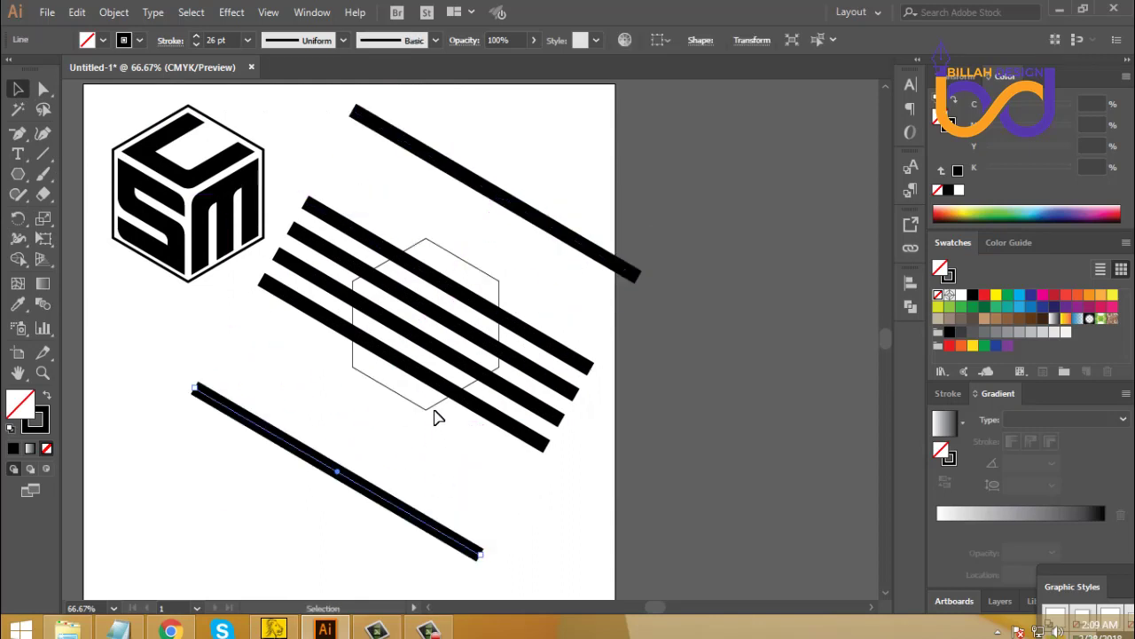
Copy a line's 26 pt black stroke onto the hexagon outline with the Eyedropper
click(437, 404)
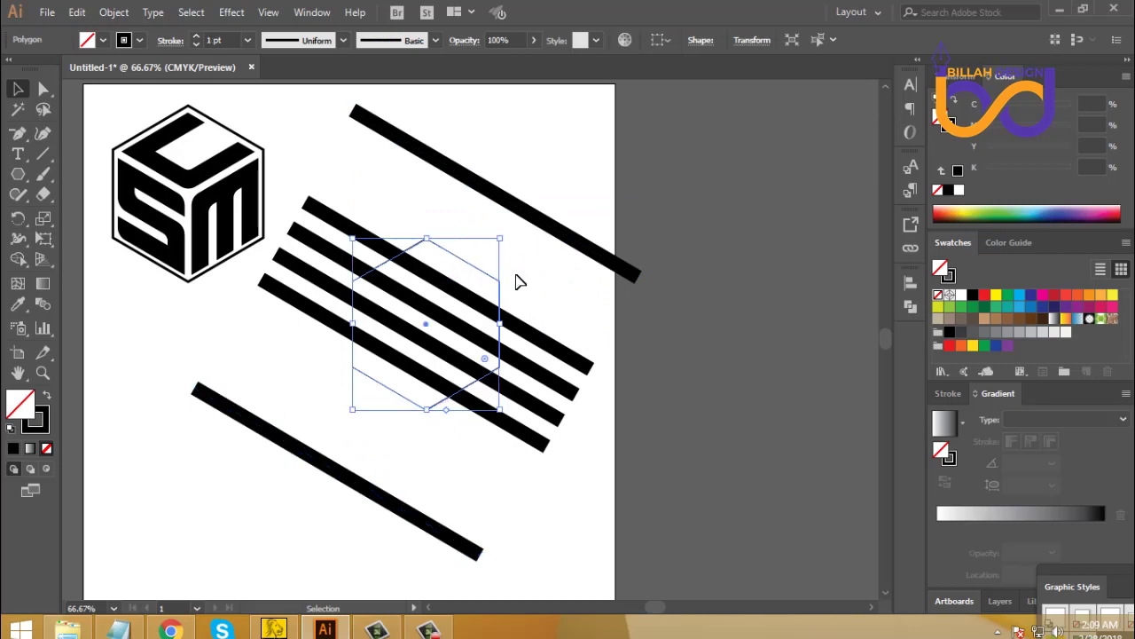
click(520, 282)
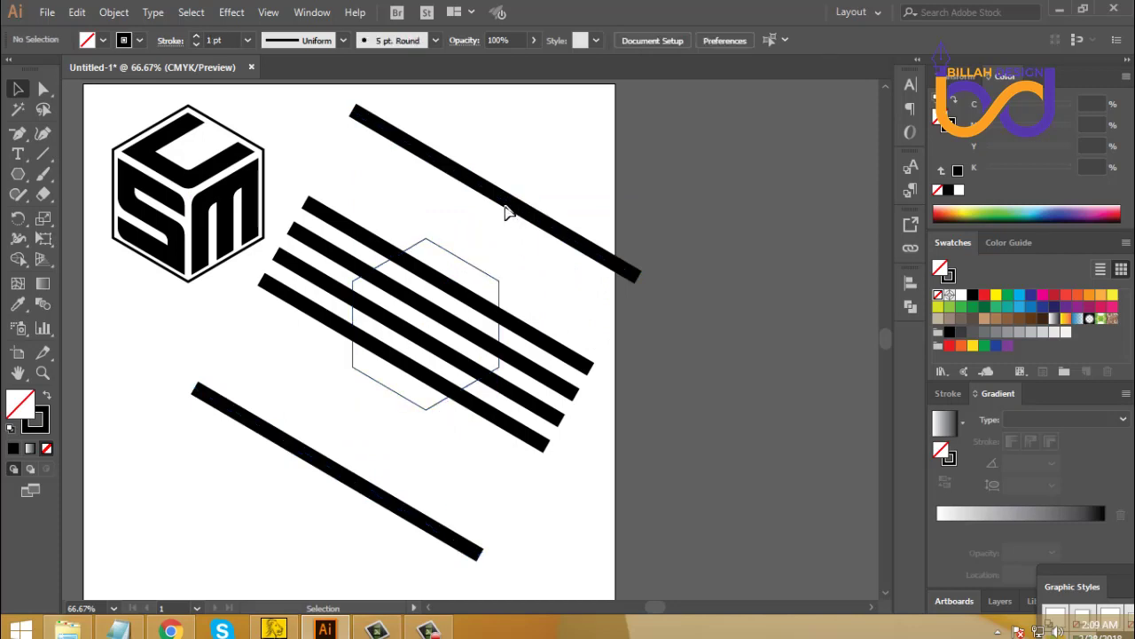
mouse_move(471, 274)
mouse_down()
mouse_move(540, 287)
mouse_move(481, 286)
mouse_up()
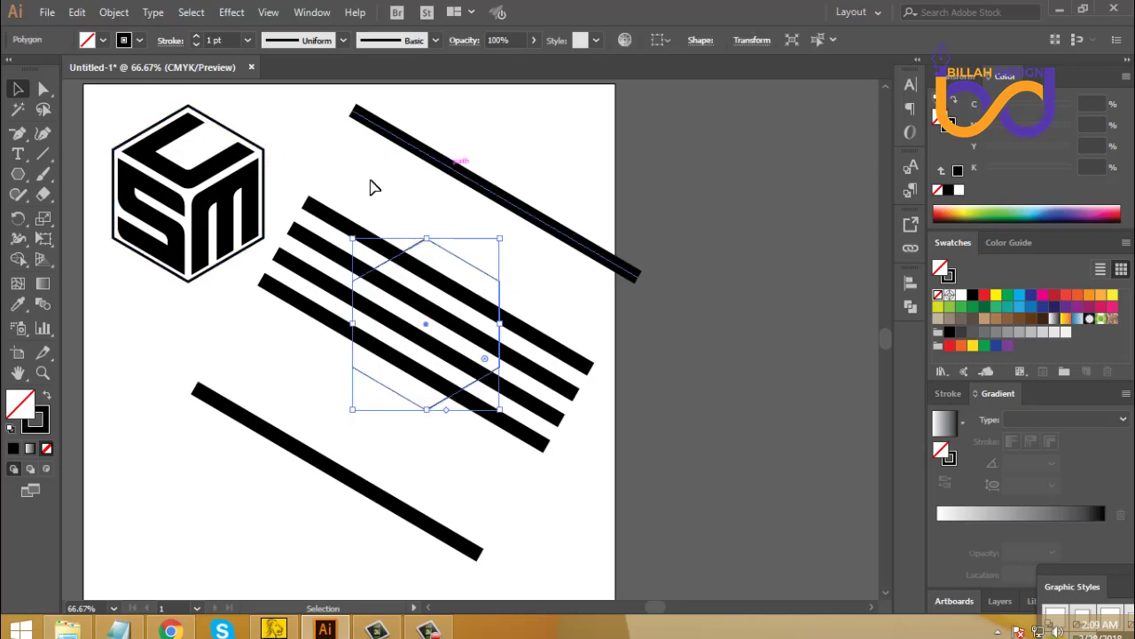
click(22, 306)
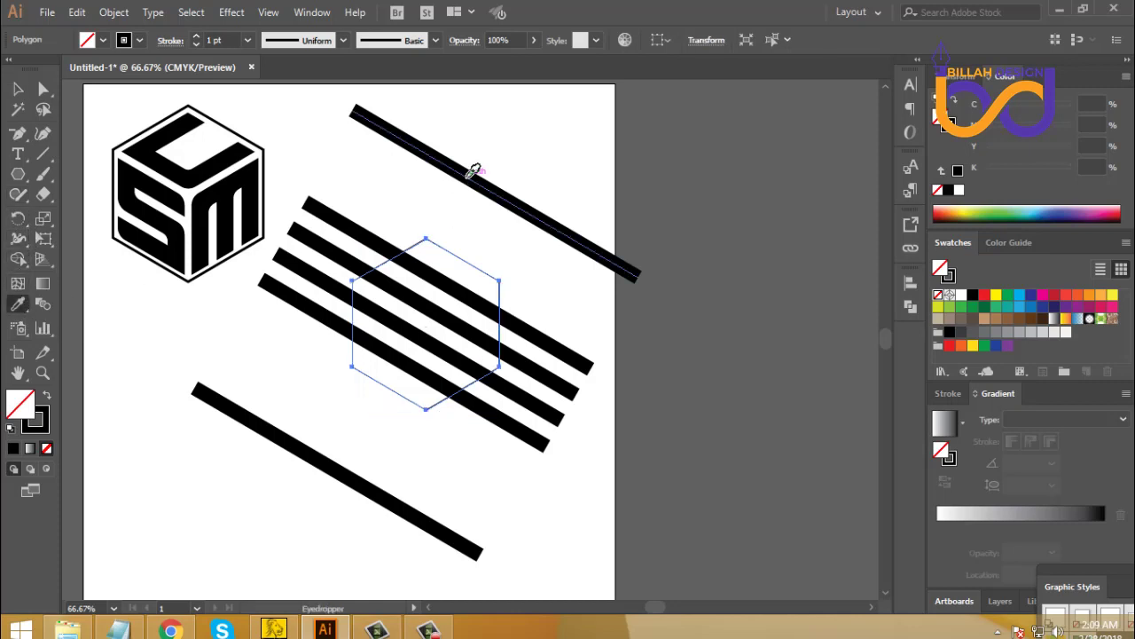
click(468, 174)
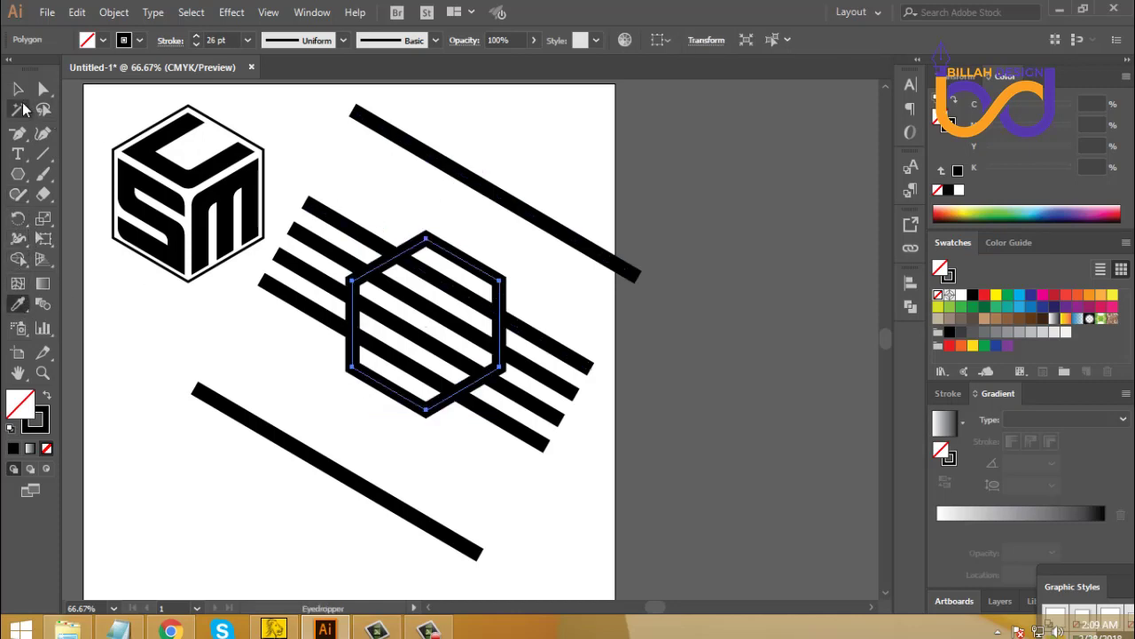
Delete the two long outer diagonal lines and select the hexagon with the four stripes
click(18, 90)
drag(566, 192, 608, 310)
key(Delete)
drag(446, 459, 393, 537)
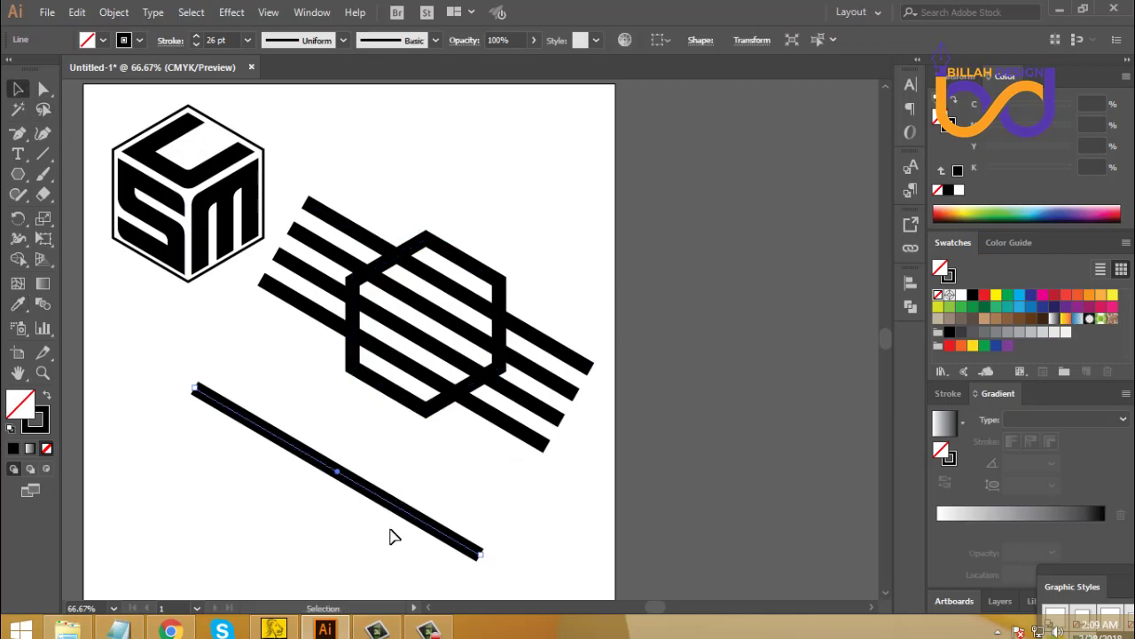
key(Delete)
drag(519, 496, 532, 449)
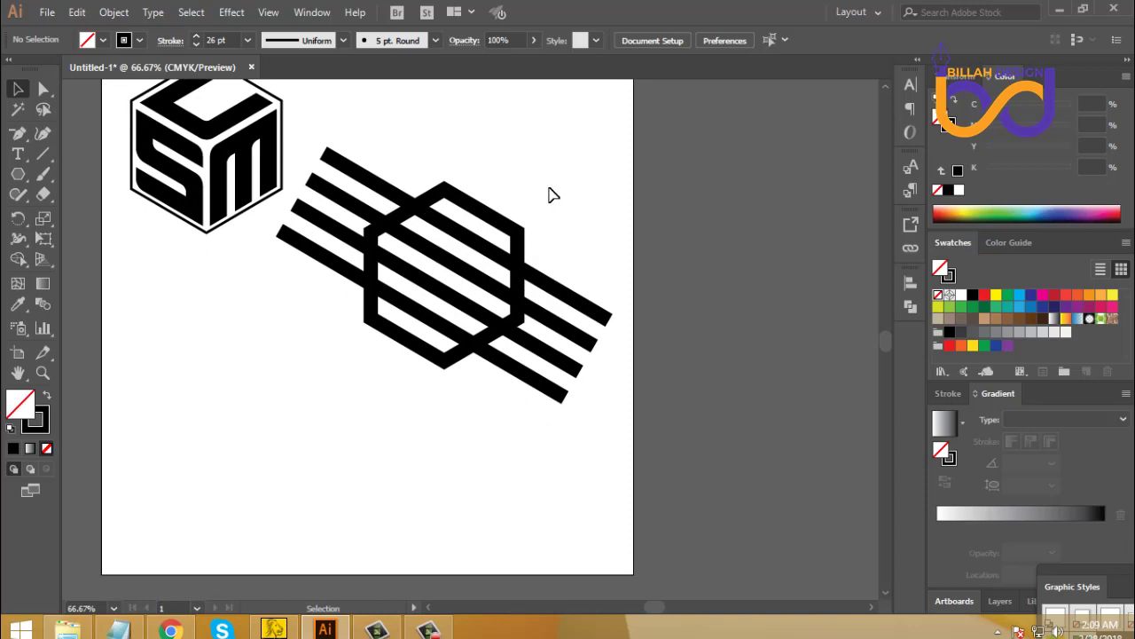
drag(550, 188, 380, 411)
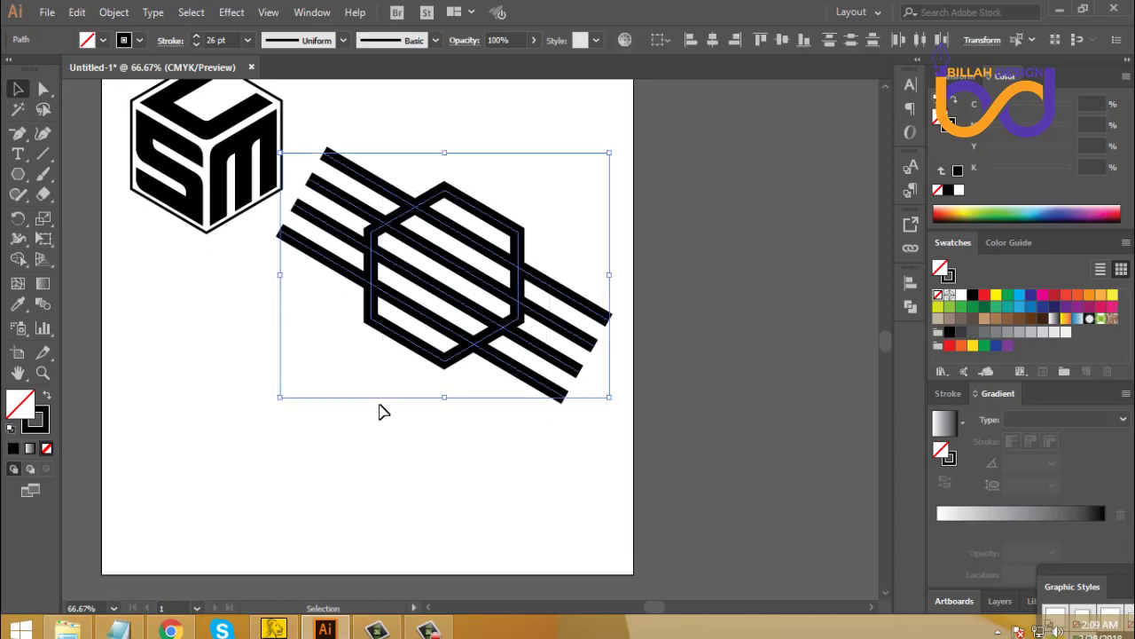
Expand the strokes into filled shapes and reselect the hexagon and stripes
click(113, 13)
click(200, 175)
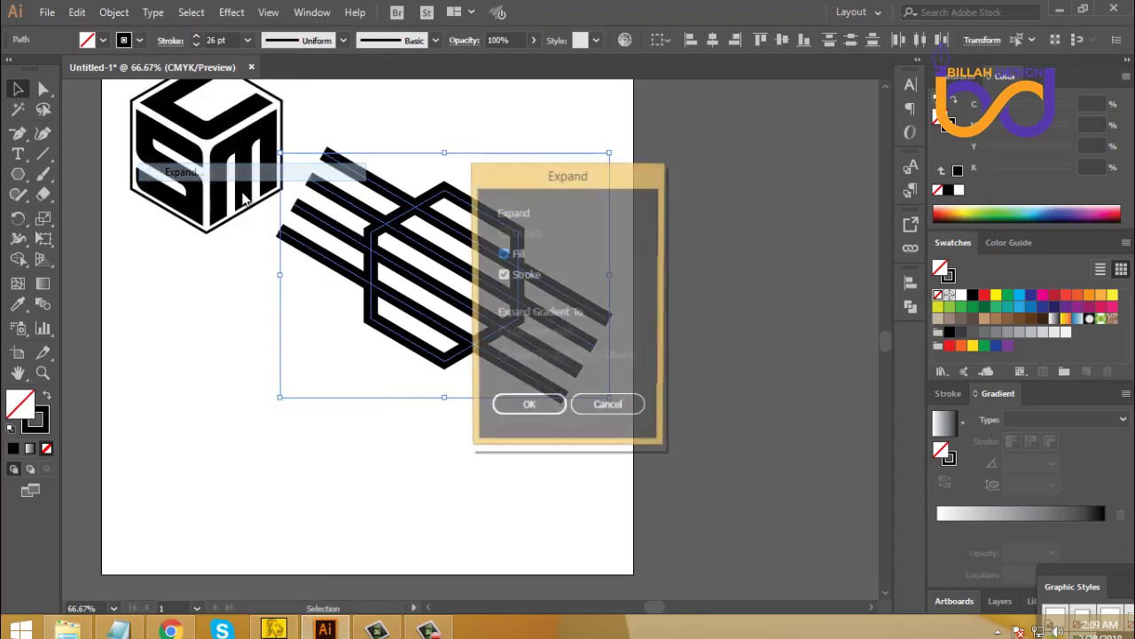
click(545, 413)
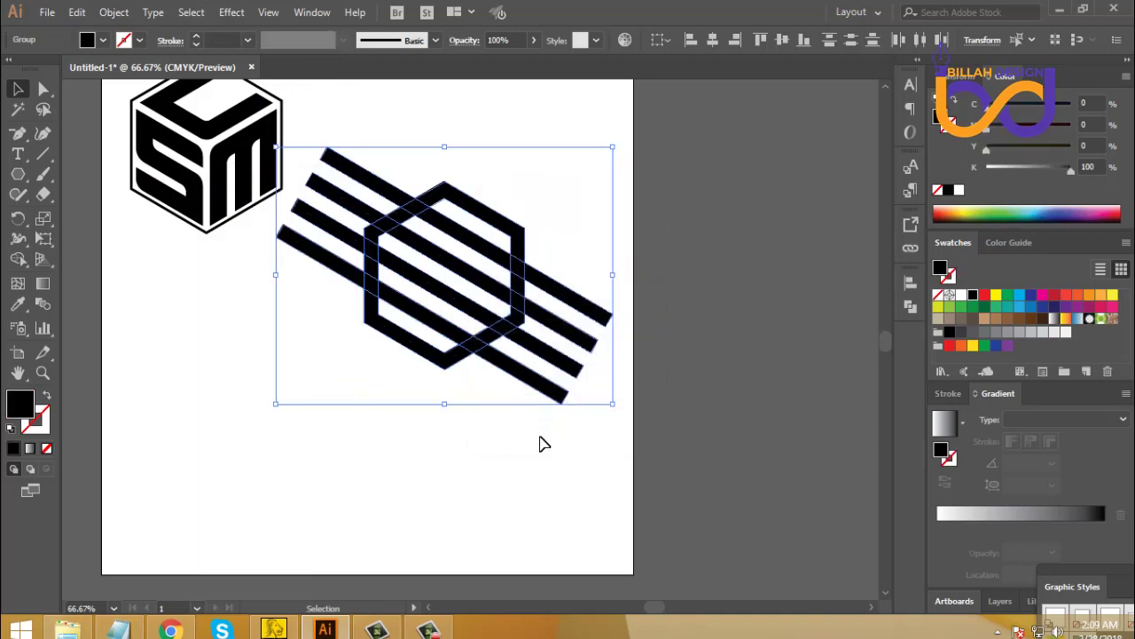
click(544, 443)
drag(563, 221, 383, 424)
Split the artwork with Pathfinder Divide and ungroup the pieces
click(911, 309)
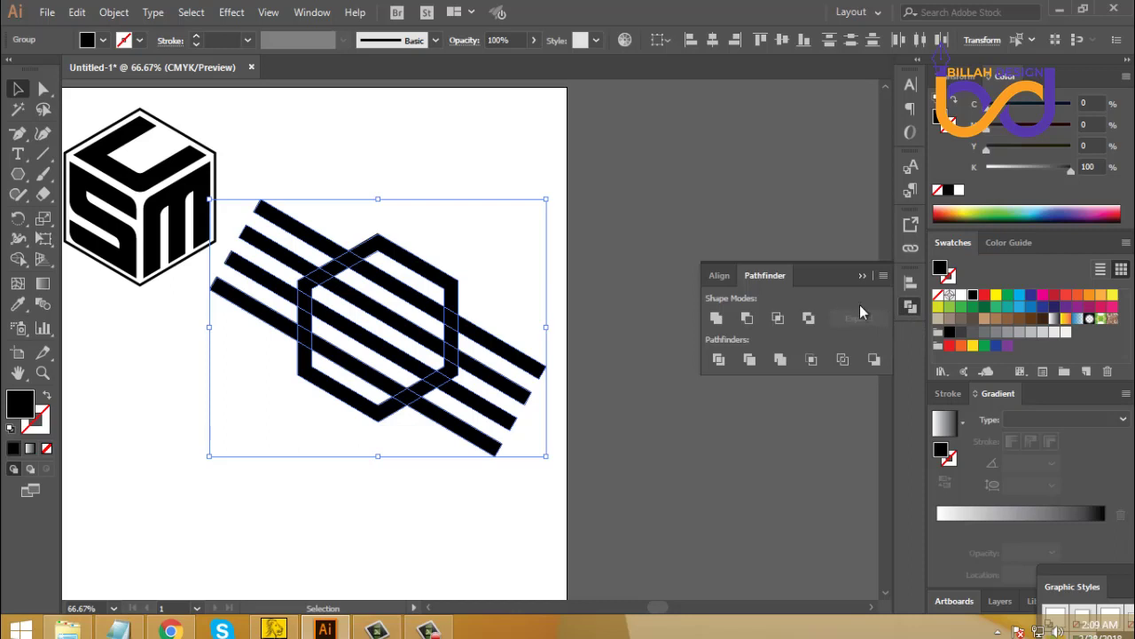
click(719, 359)
right_click(507, 244)
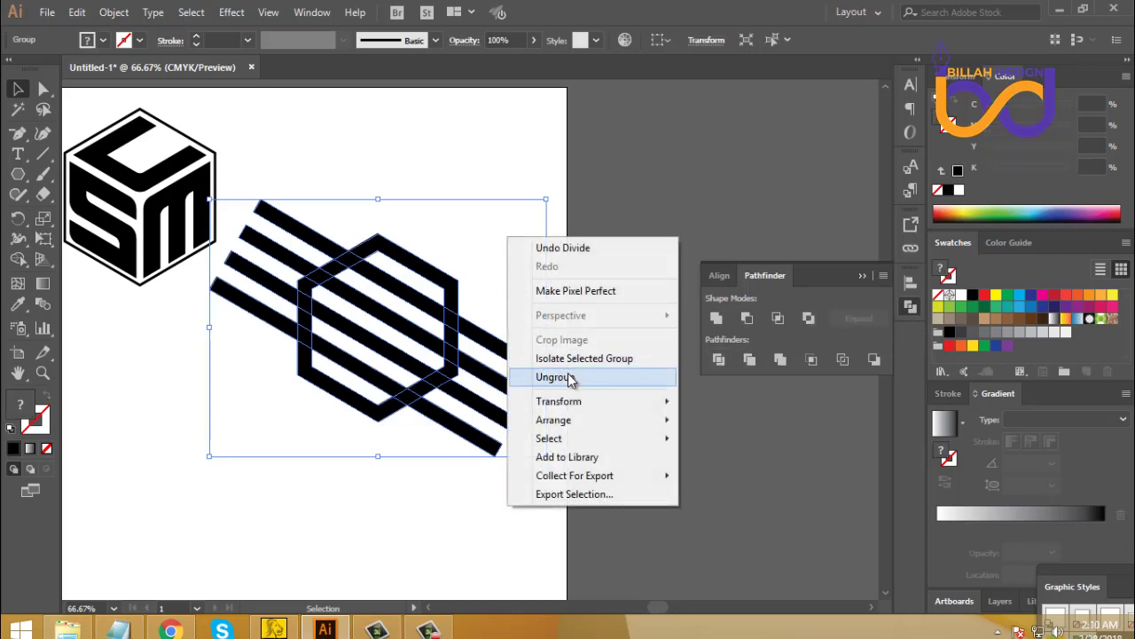
click(569, 375)
click(550, 341)
Delete the stripe pieces outside the hexagon on its right, left and top
drag(550, 341, 502, 450)
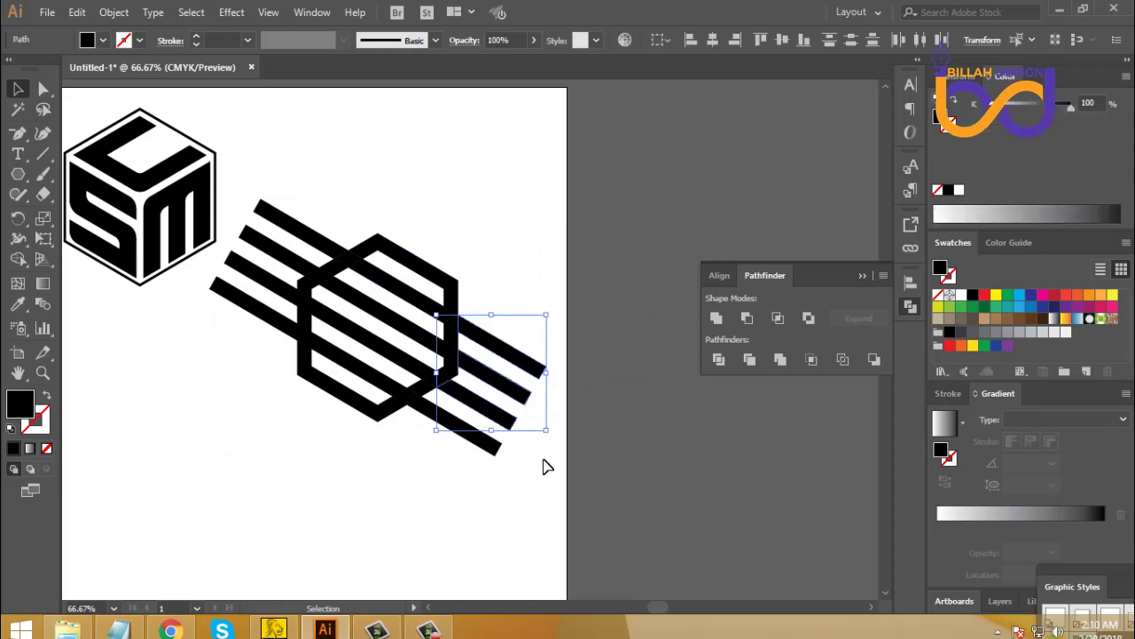
key(Delete)
drag(474, 487, 539, 429)
key(Delete)
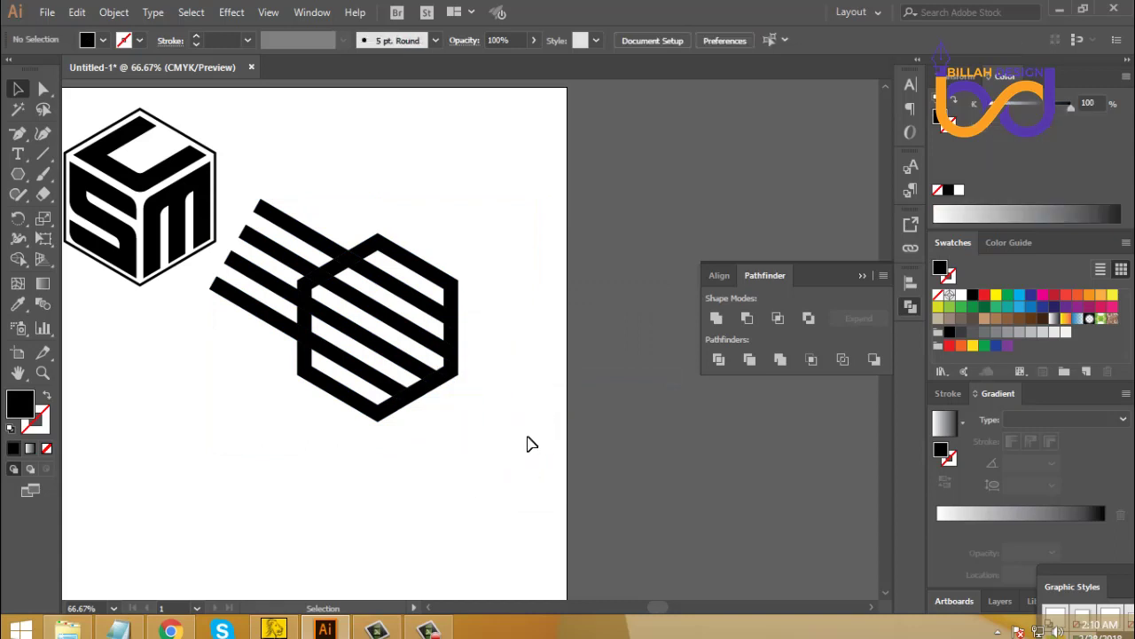
drag(462, 444, 486, 438)
drag(266, 363, 284, 311)
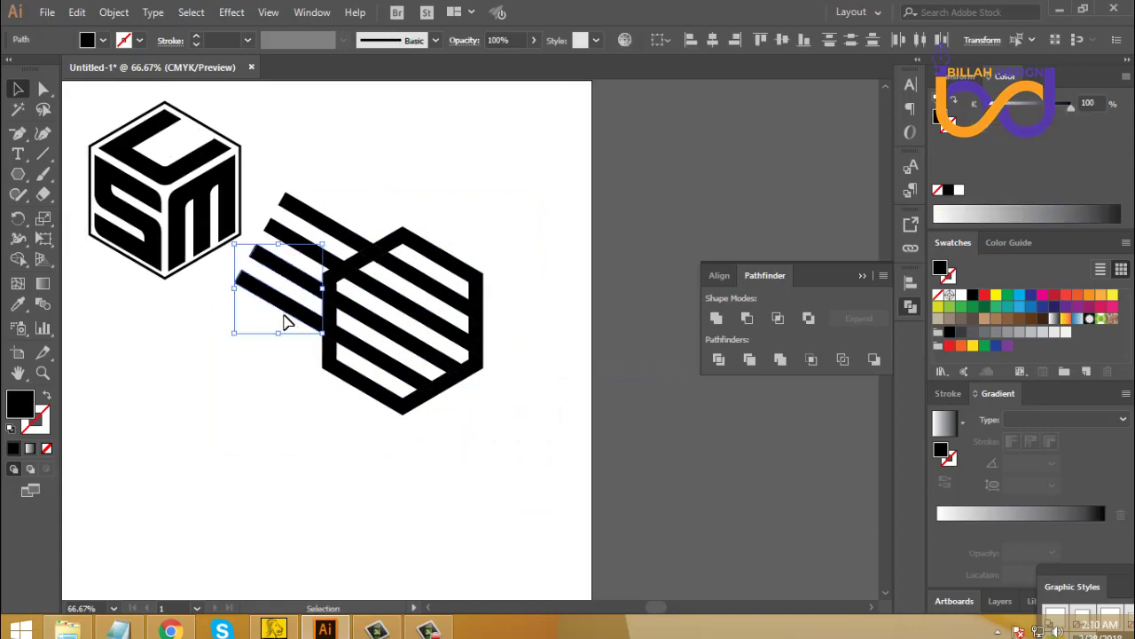
key(Delete)
drag(264, 181, 302, 253)
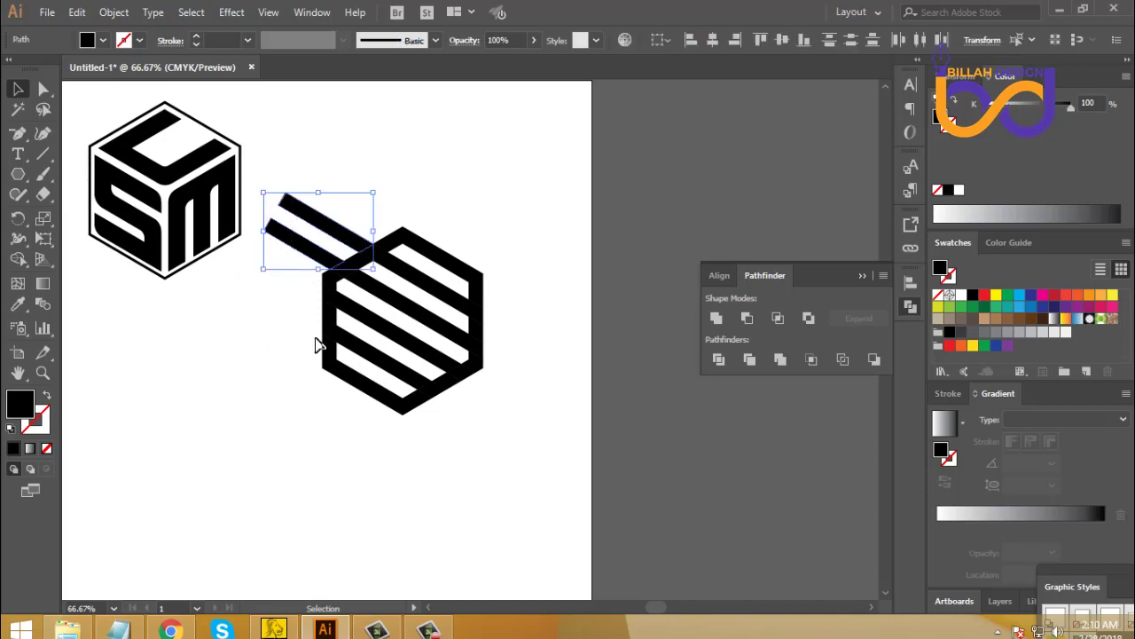
key(Delete)
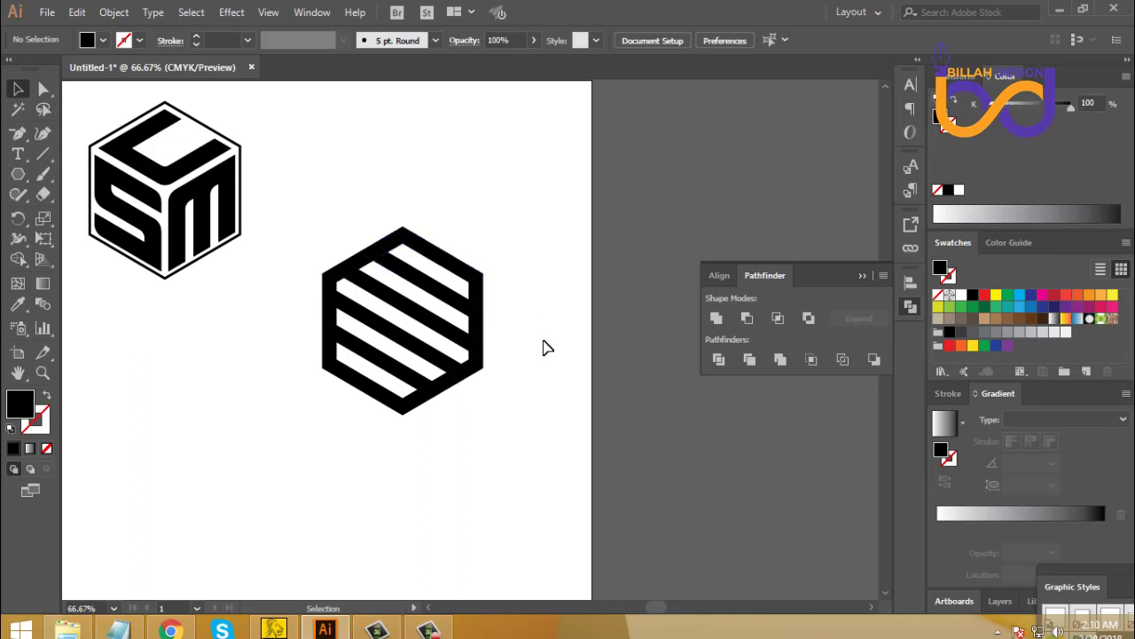
Fill the striped hexagon pieces with black, then restore the white gaps between stripes
drag(547, 206, 304, 466)
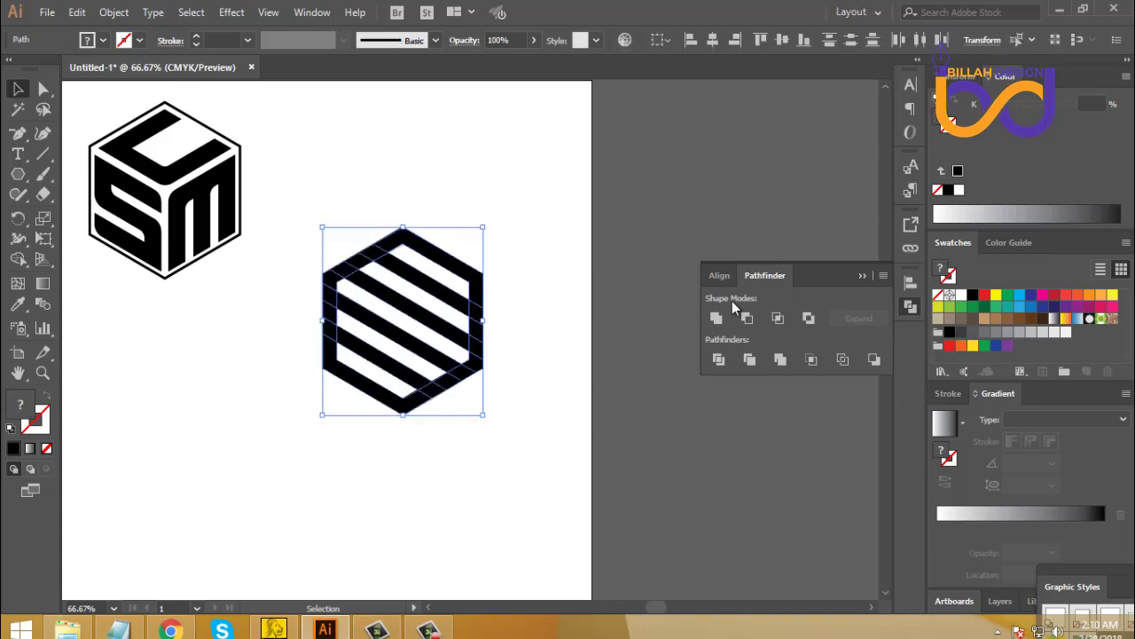
click(974, 296)
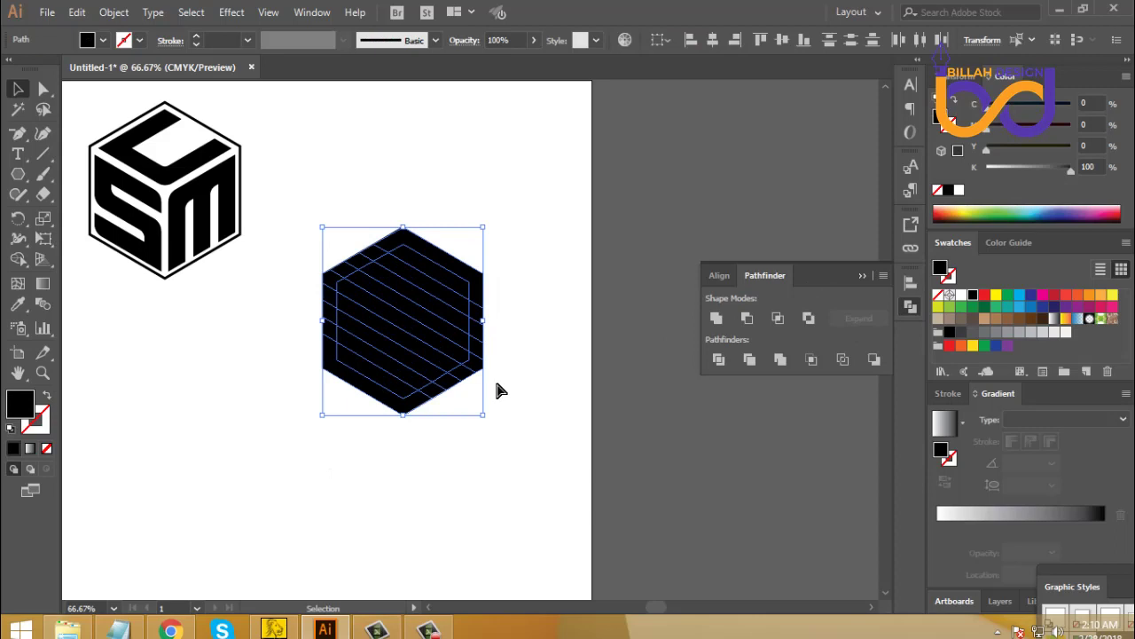
key(a)
key(v)
key(ctrl+8)
click(507, 409)
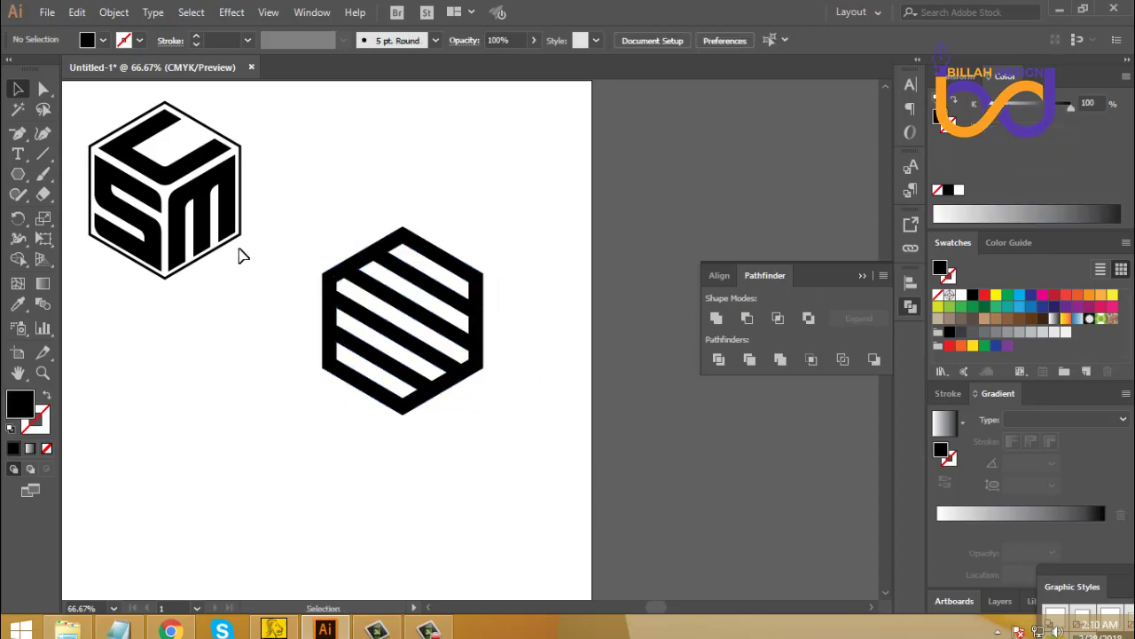
click(43, 155)
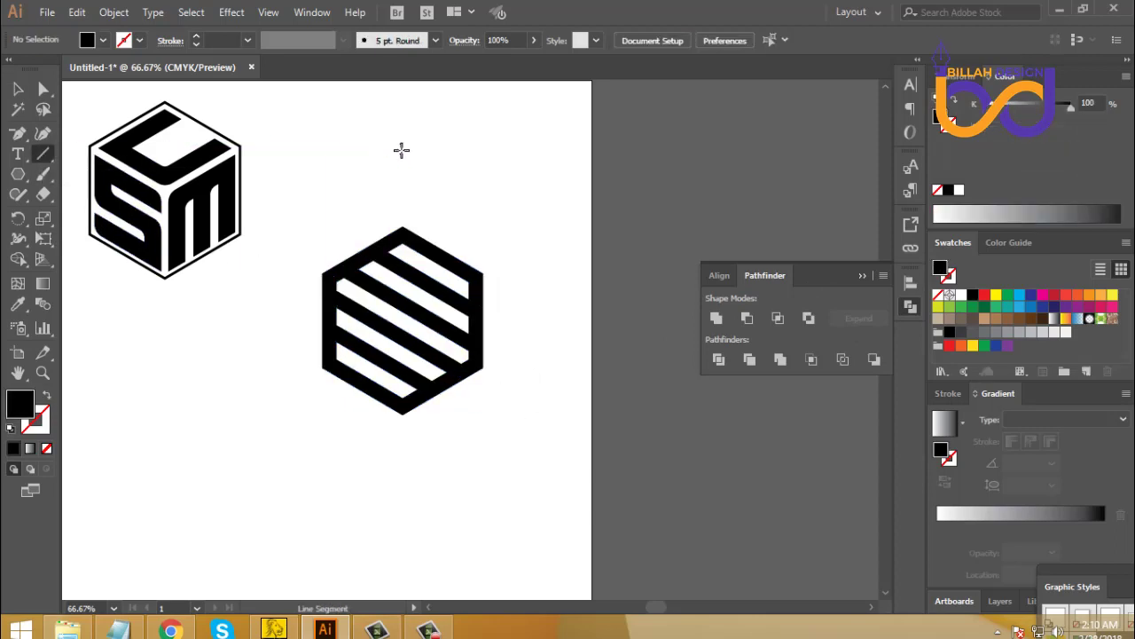
drag(354, 134, 451, 178)
click(18, 109)
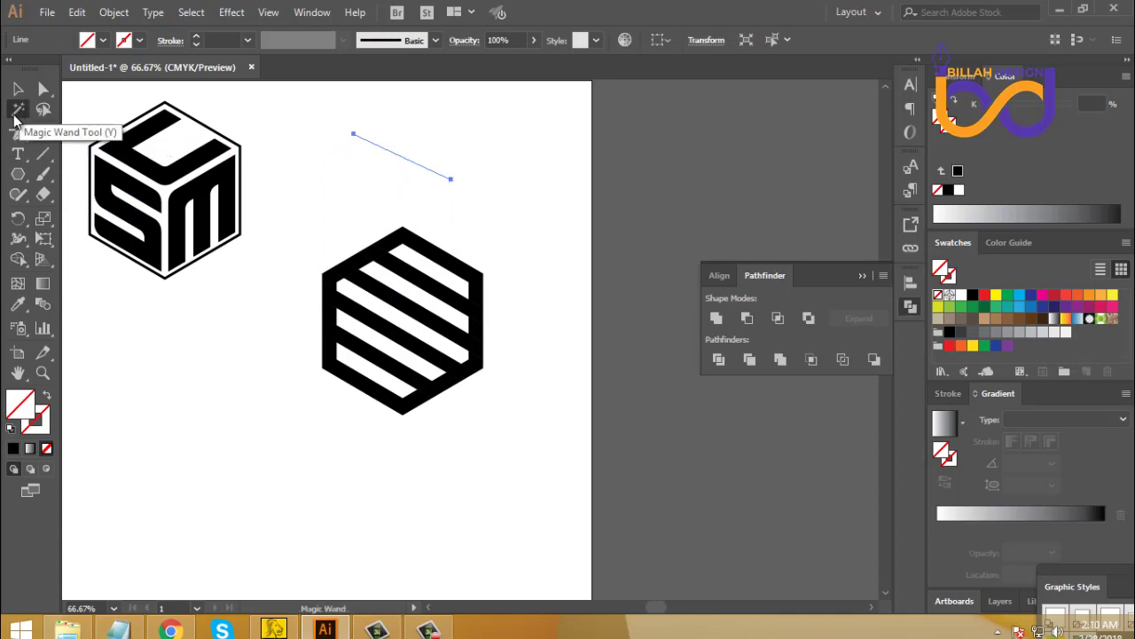
click(373, 140)
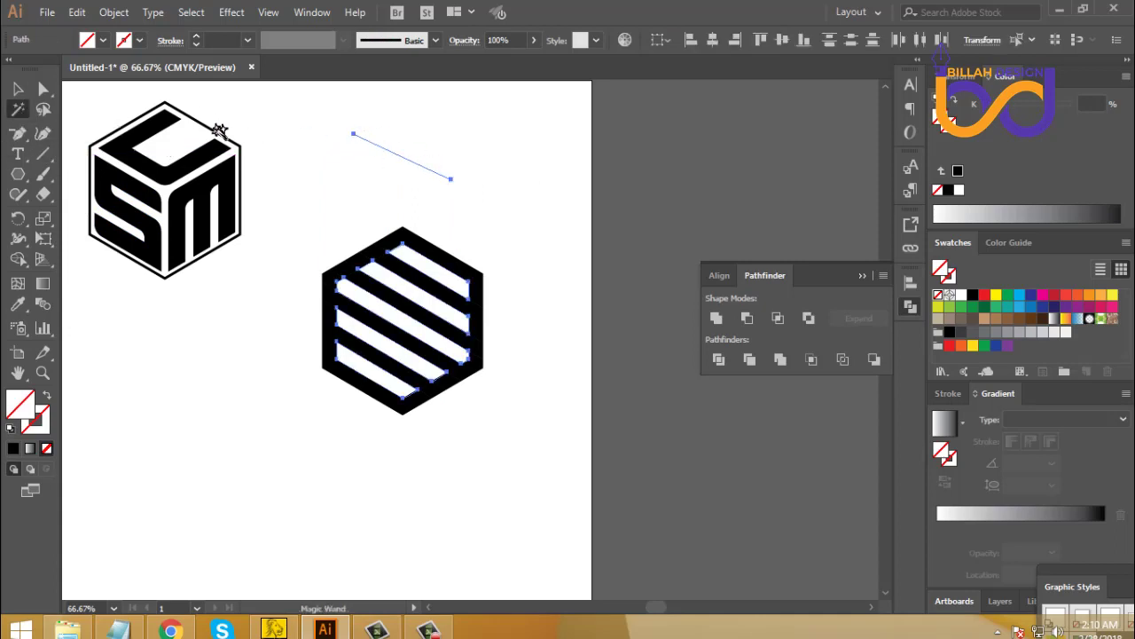
click(18, 90)
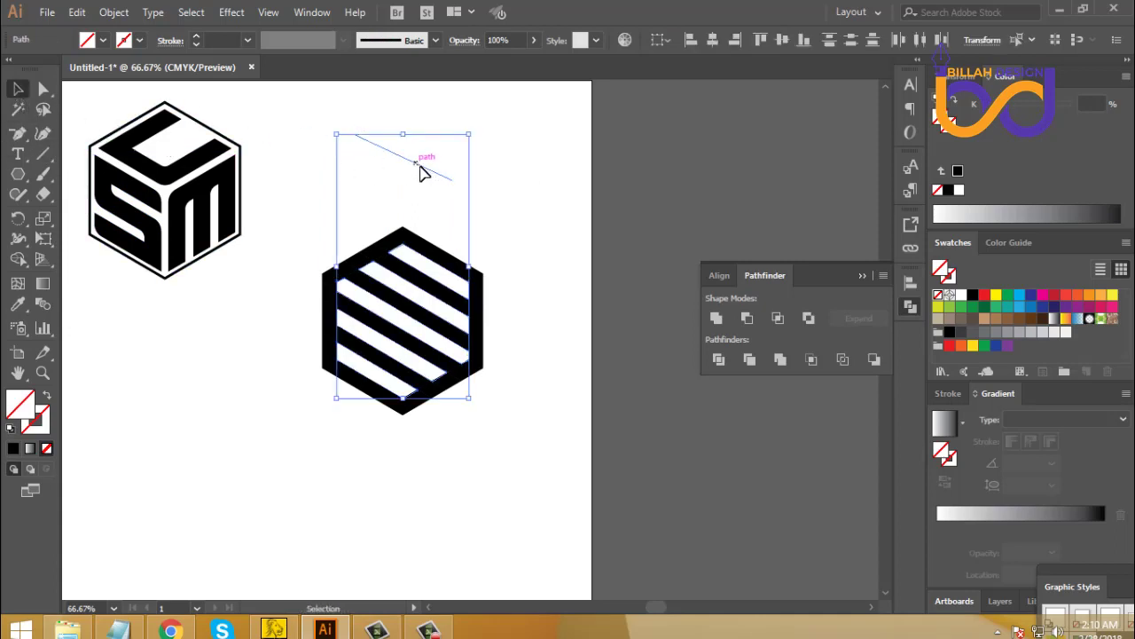
drag(435, 170, 576, 167)
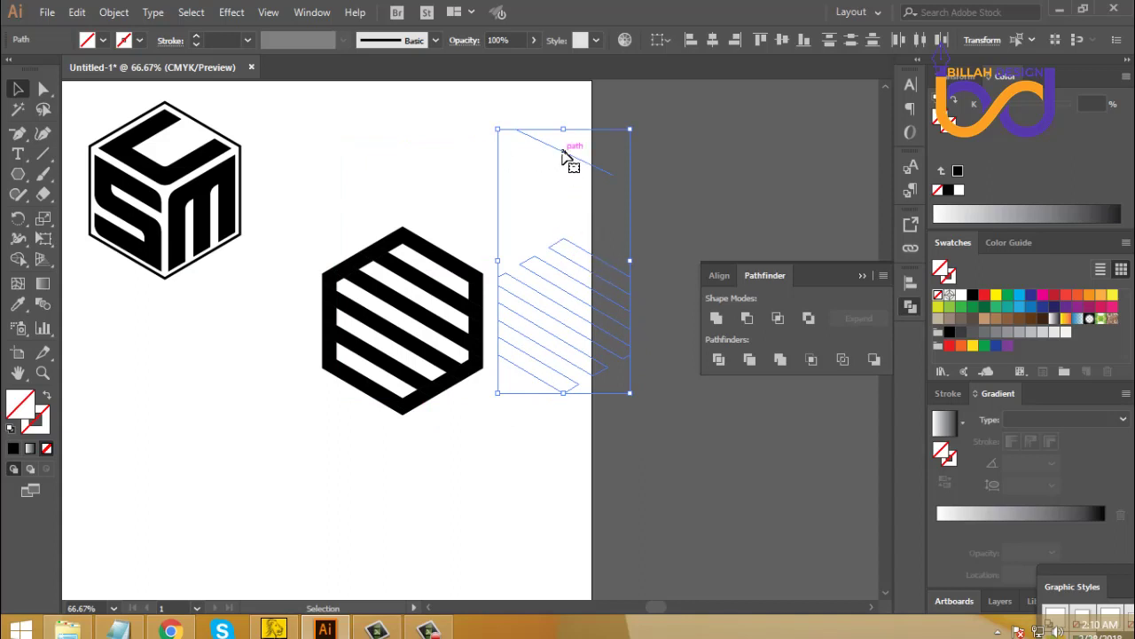
click(587, 432)
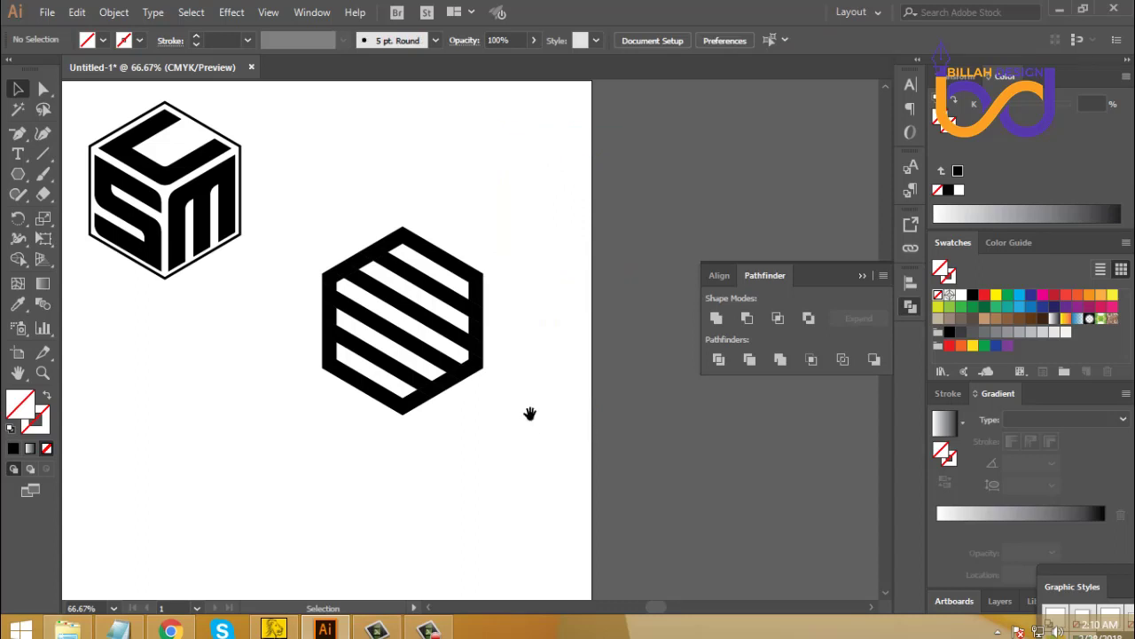
key(ctrl+plus)
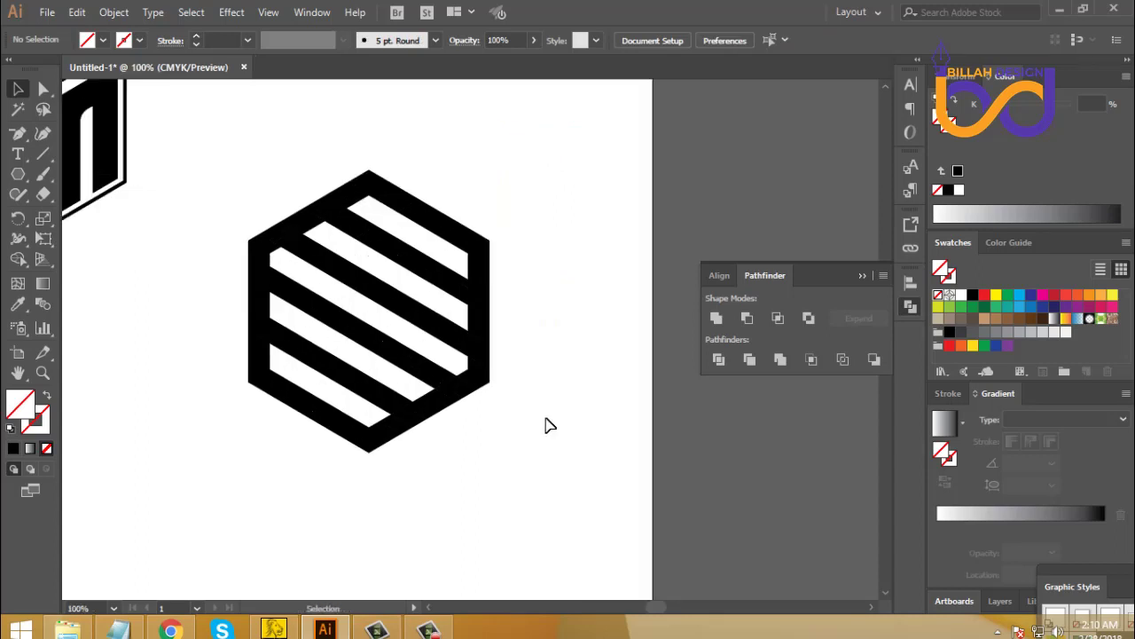
drag(540, 331, 547, 346)
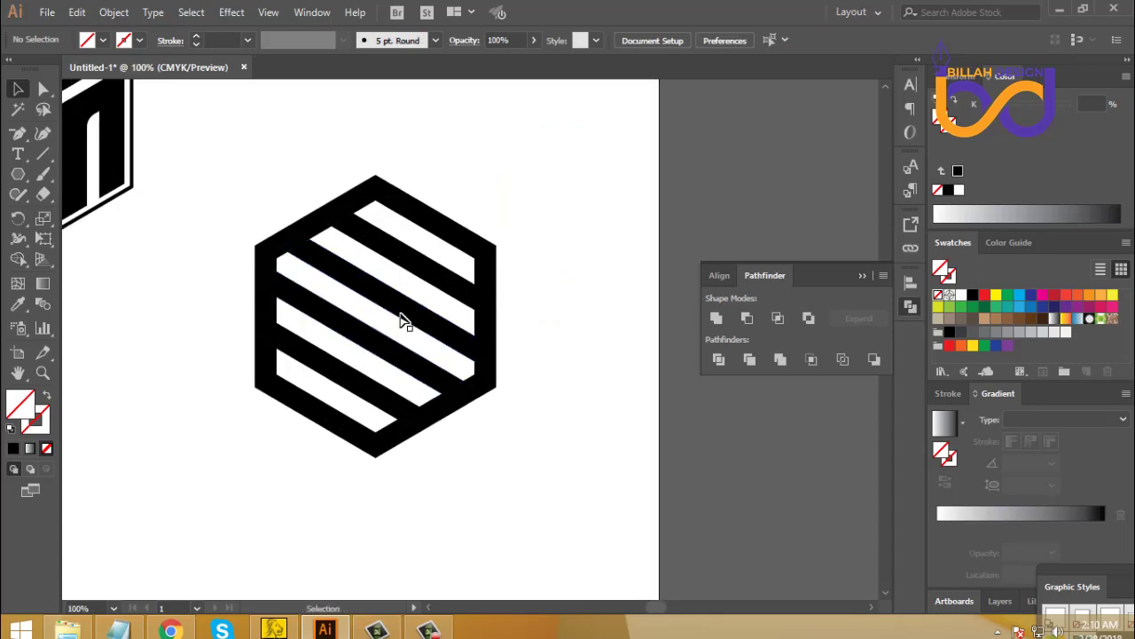
mouse_move(547, 411)
mouse_down()
mouse_move(568, 402)
mouse_move(552, 393)
mouse_up()
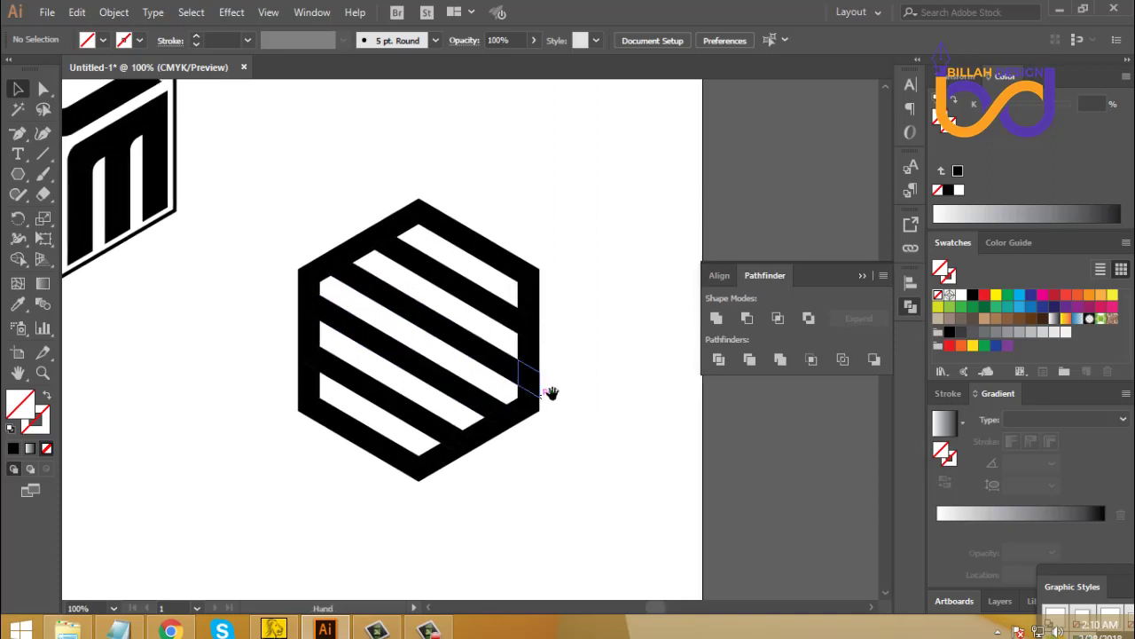
drag(237, 273, 282, 276)
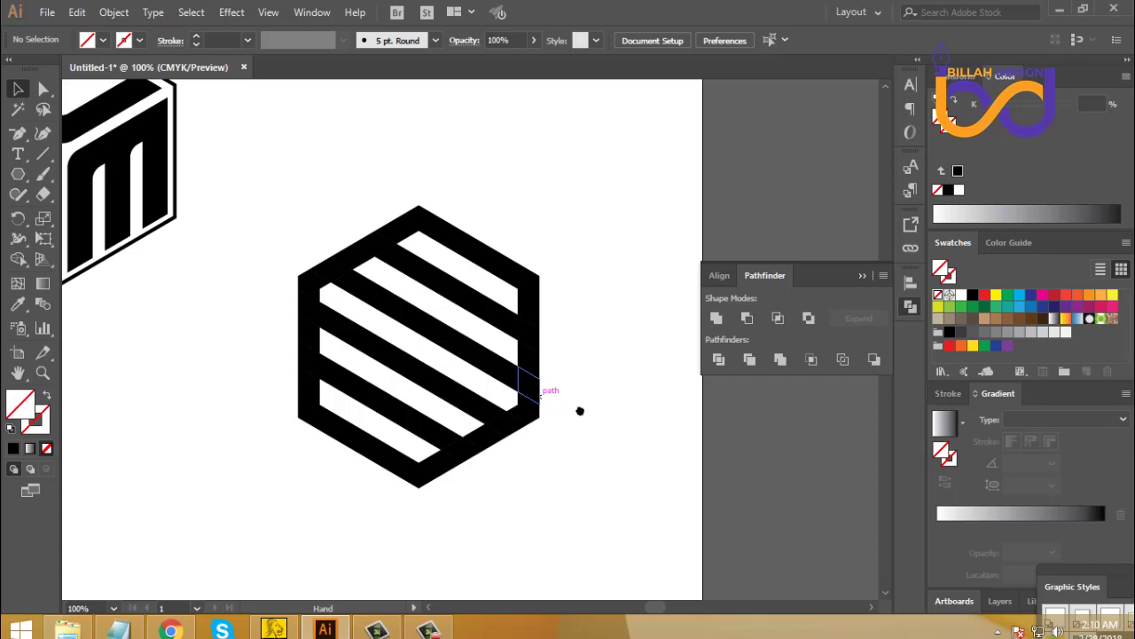
drag(580, 411, 540, 392)
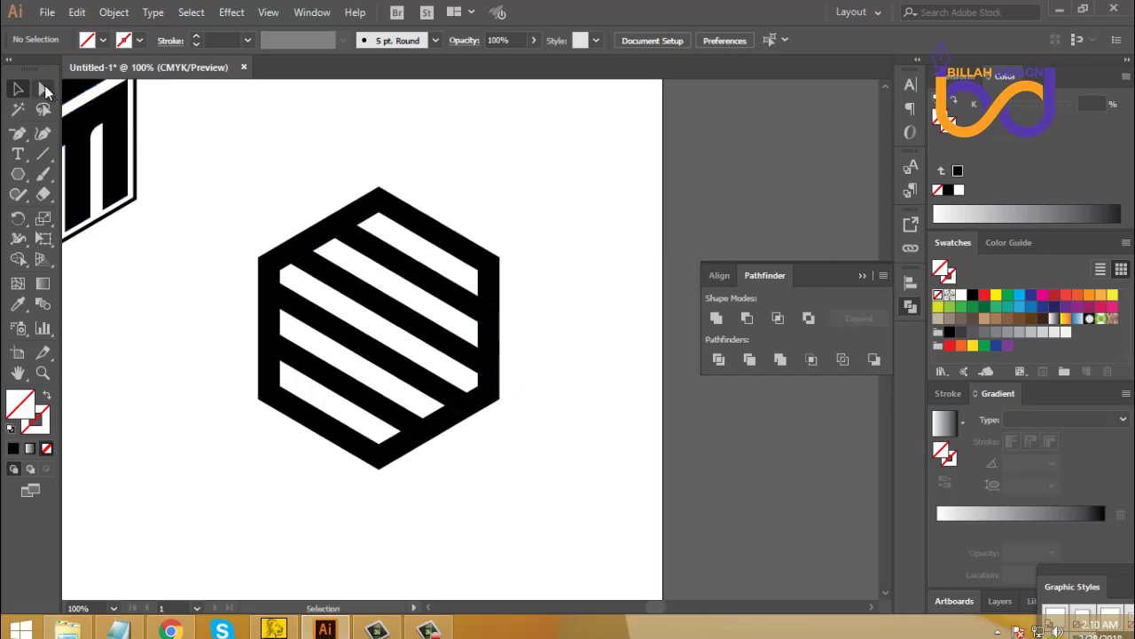
click(45, 88)
drag(476, 275, 578, 337)
key(ctrl+z)
click(612, 376)
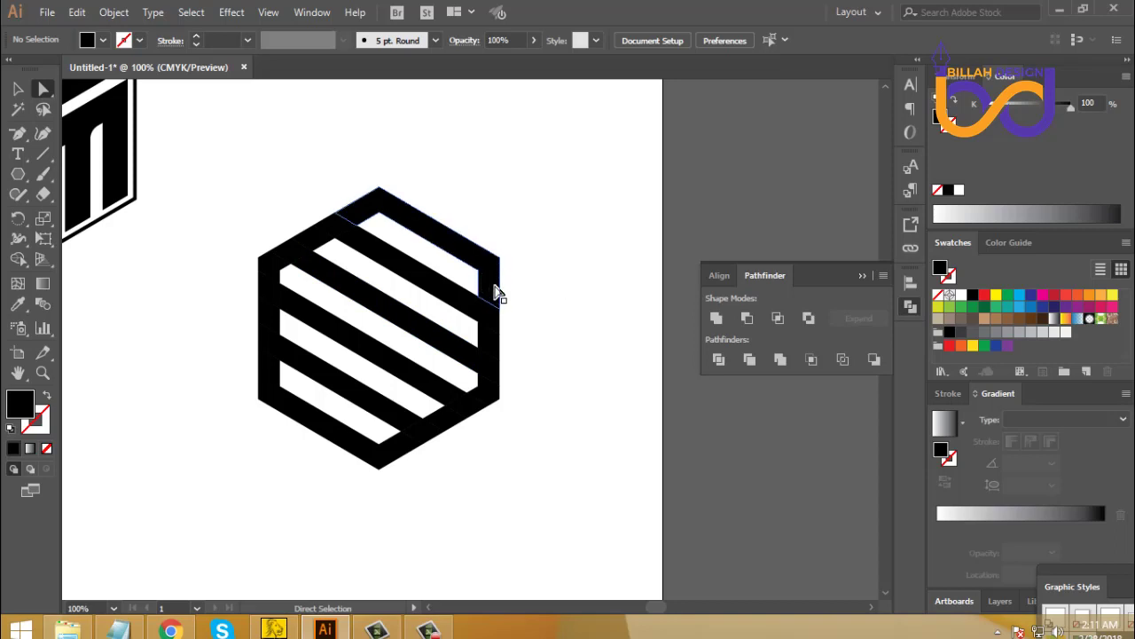
Pull the hexagon's top-right corner into a spike, Divide it, and delete the spike piece
drag(479, 271, 564, 324)
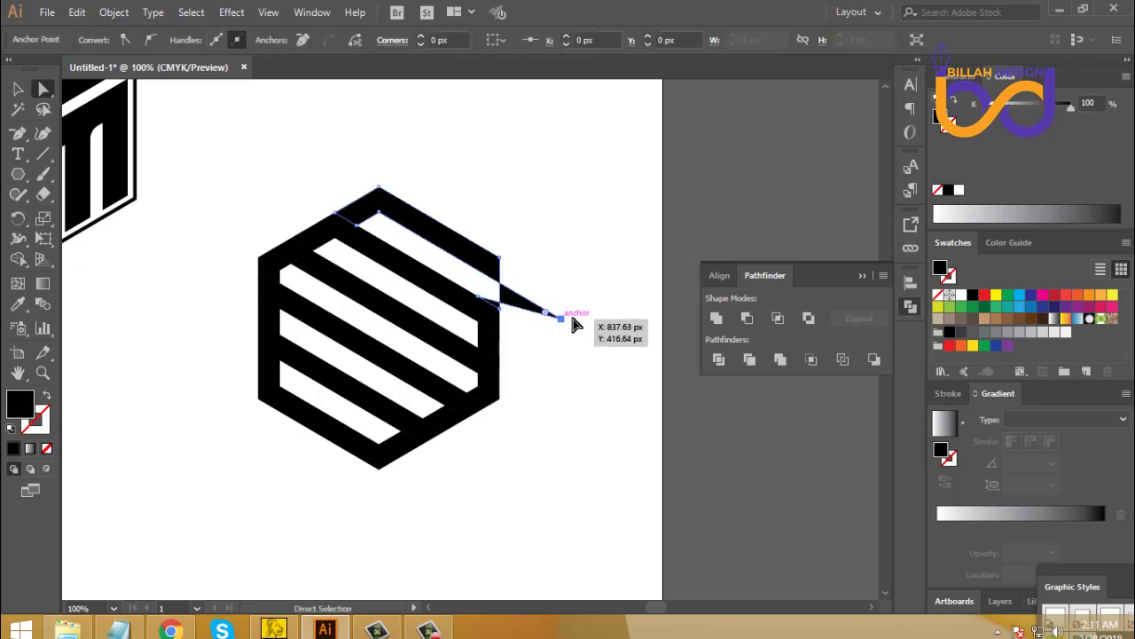
click(719, 359)
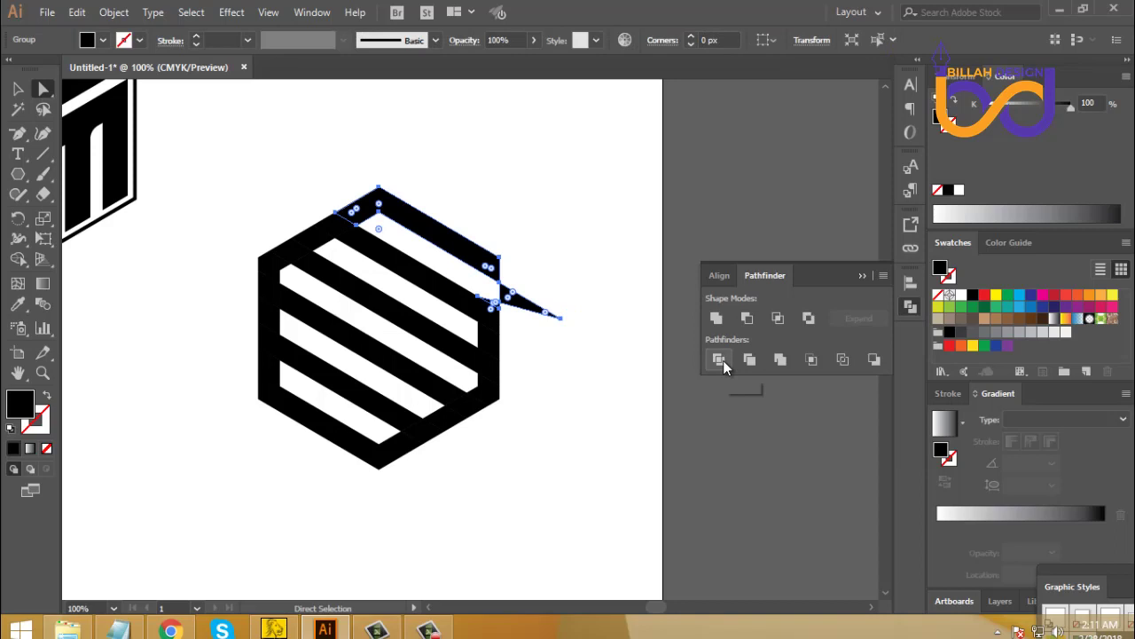
click(558, 387)
click(522, 303)
key(Delete)
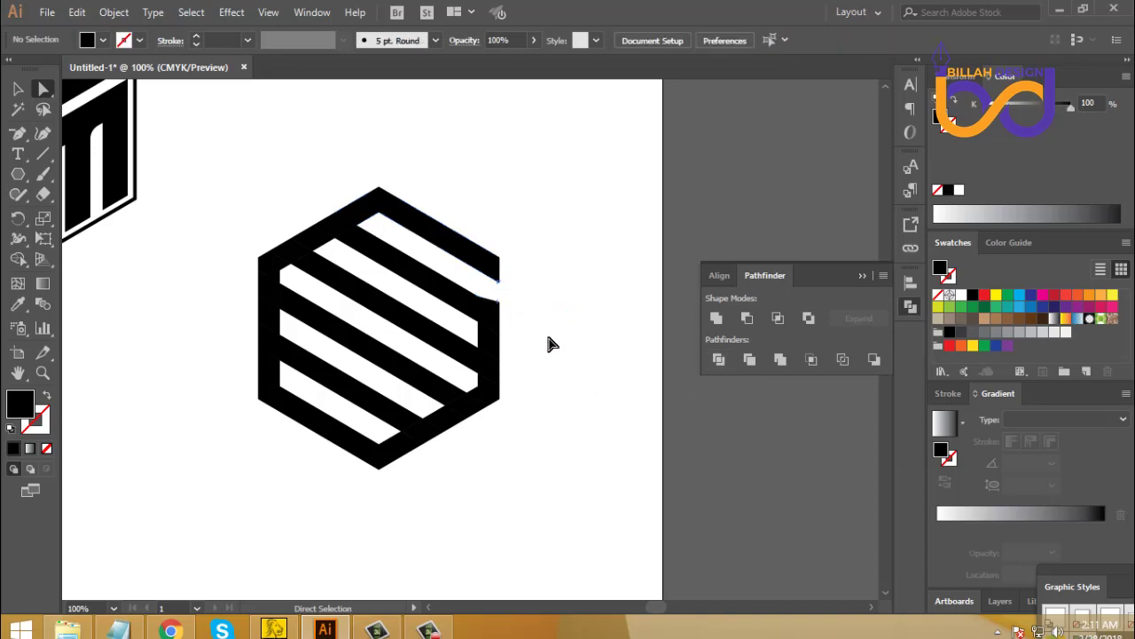
Delete the hexagon outline's lower-right and upper-left anchor points to open those corners
click(500, 298)
click(573, 337)
click(537, 364)
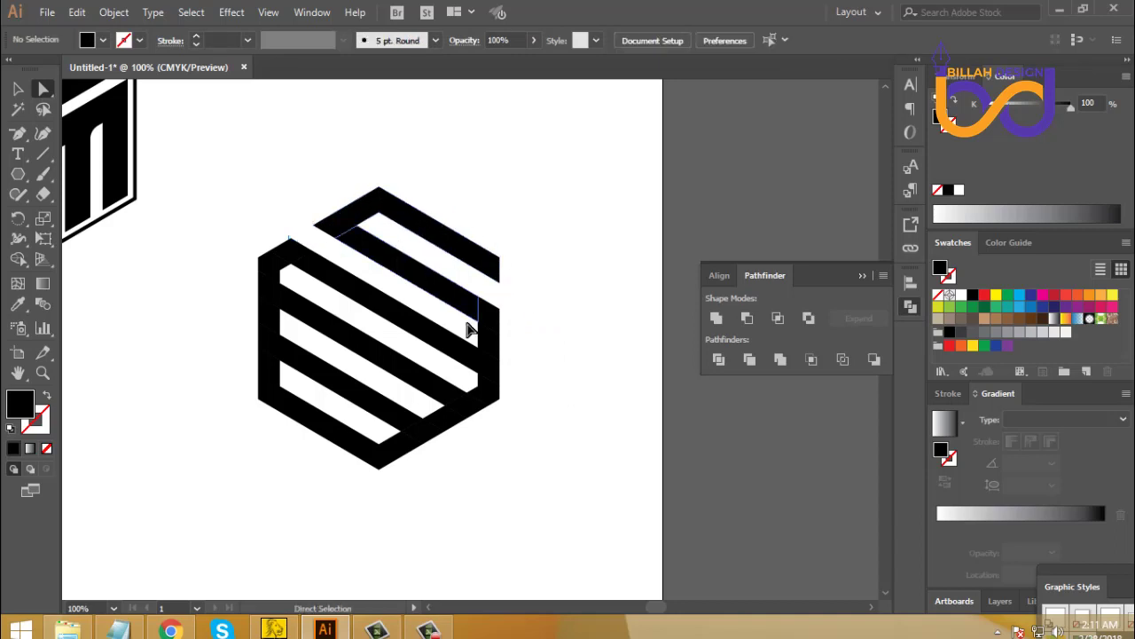
click(494, 391)
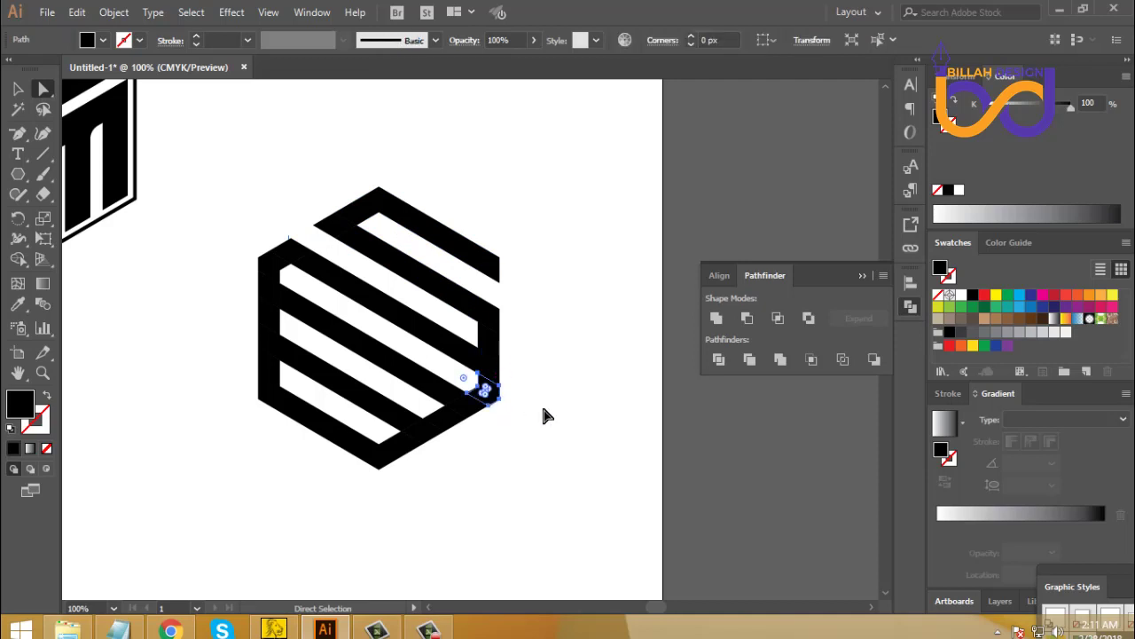
key(Delete)
click(273, 265)
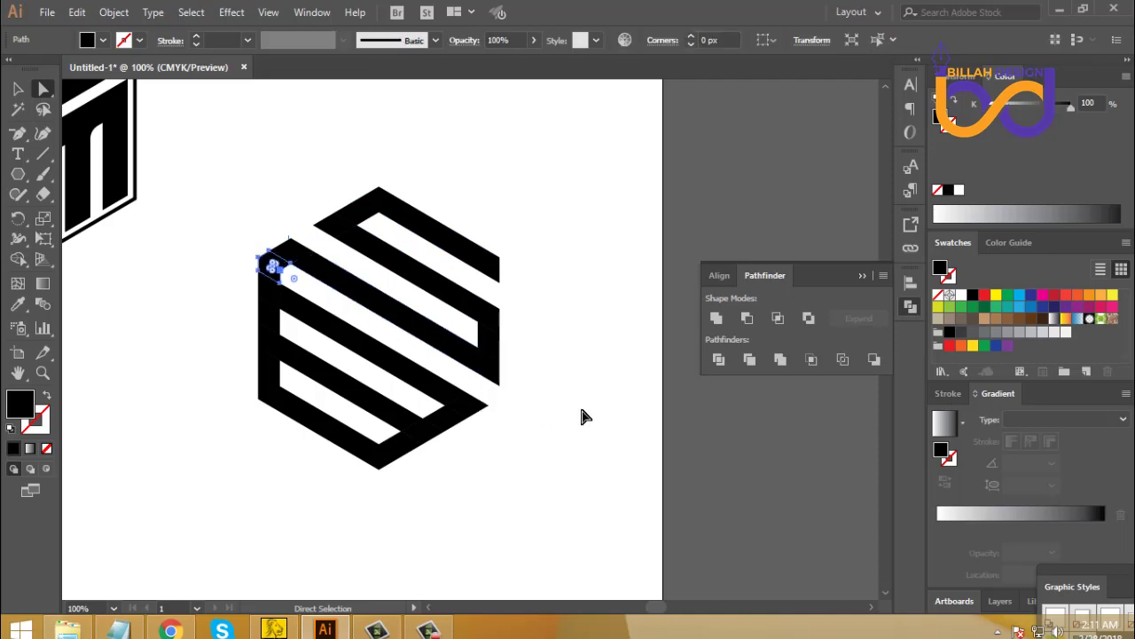
key(Delete)
scroll(567, 437, left, 1)
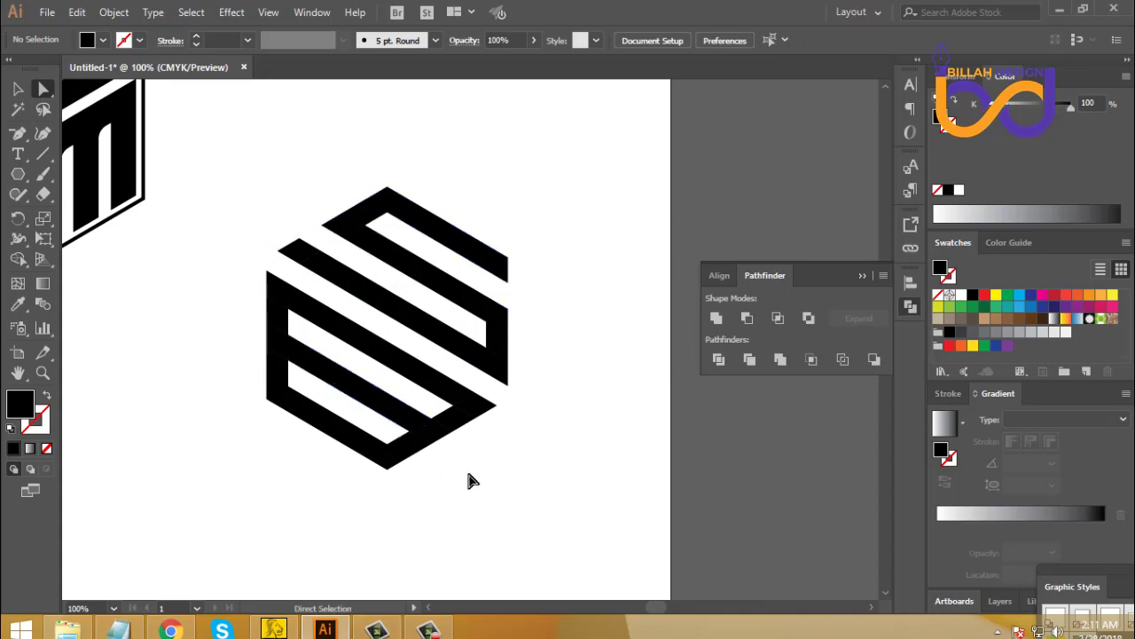
Pull the hexagon's bottom corner point out into a spike
drag(454, 435, 454, 428)
click(516, 471)
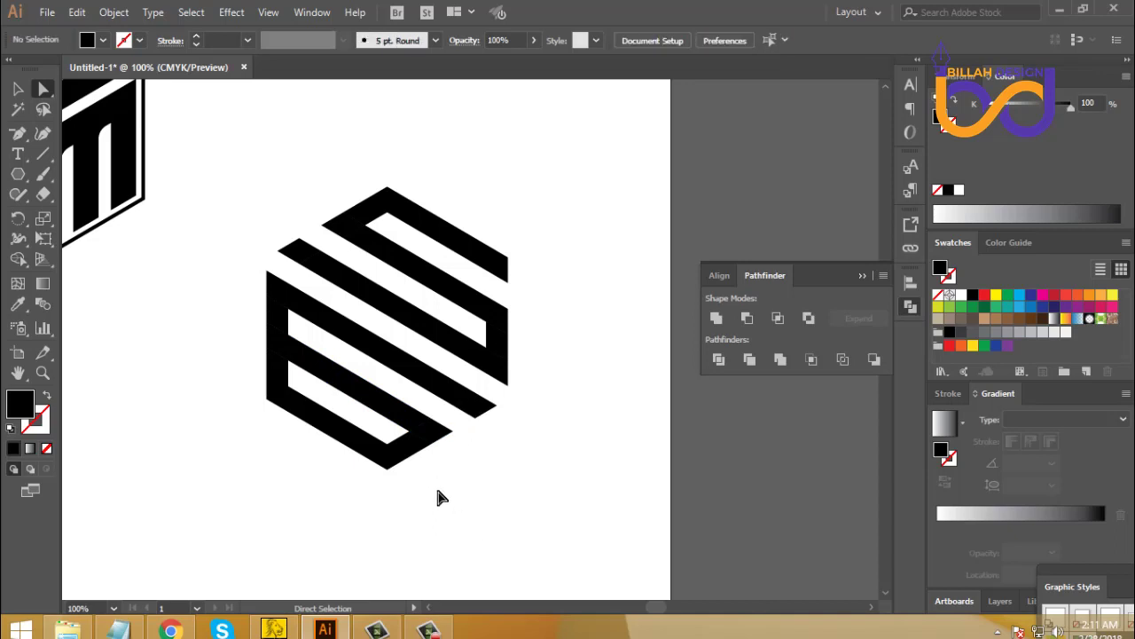
click(413, 454)
click(495, 492)
drag(499, 496, 484, 422)
drag(373, 379, 374, 379)
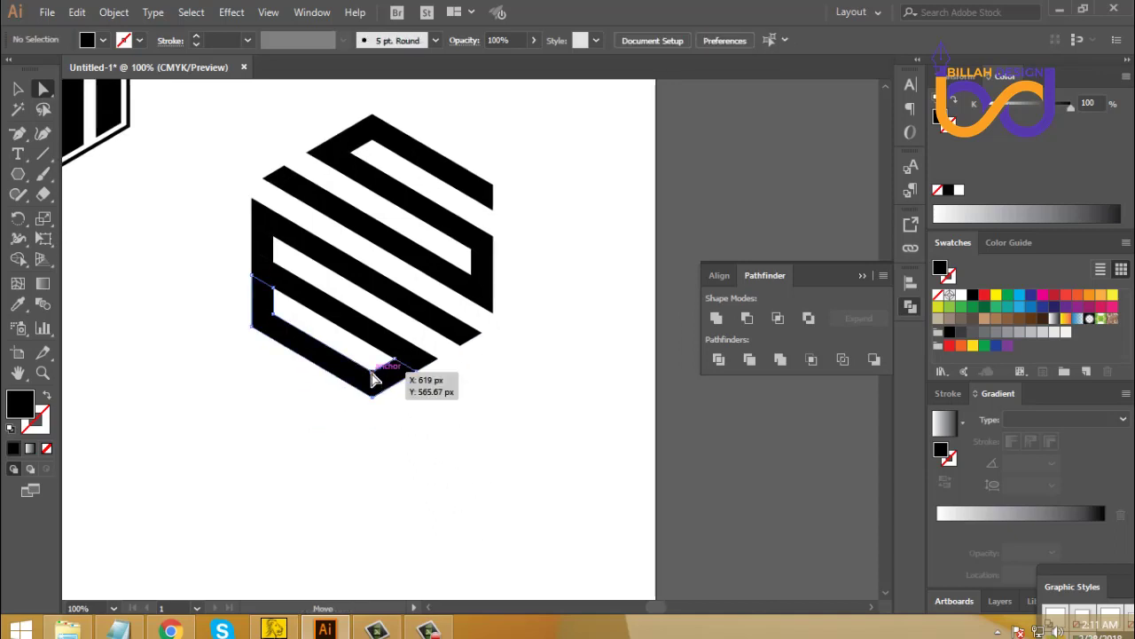
click(420, 426)
click(374, 379)
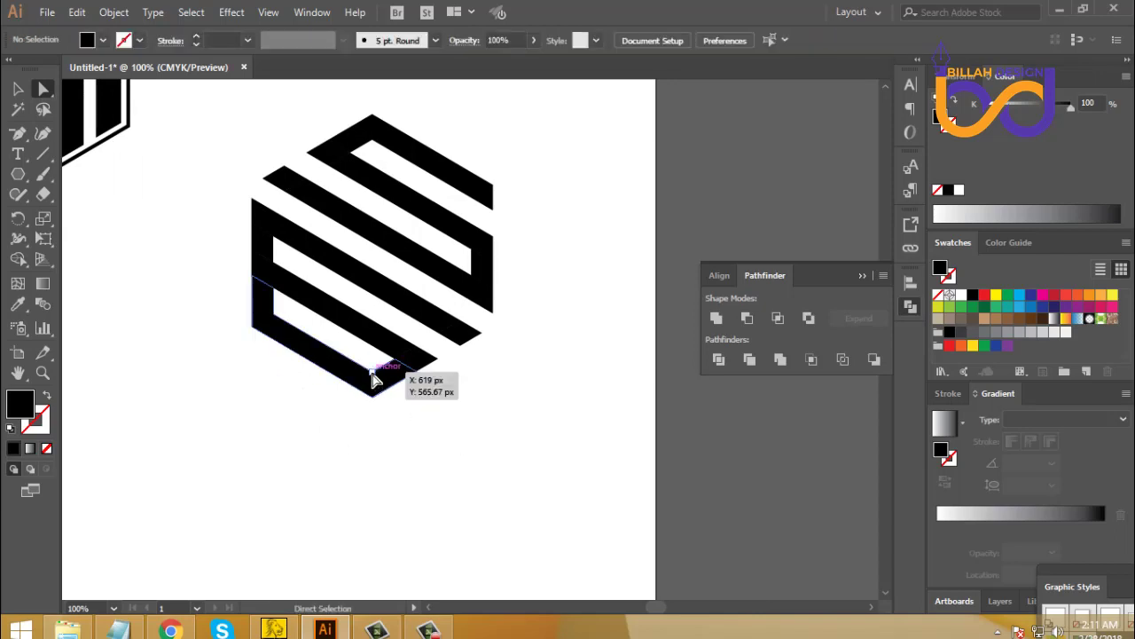
drag(373, 379, 503, 450)
Divide the outline along the spike and delete the spike piece, opening the lower-left corner
click(715, 360)
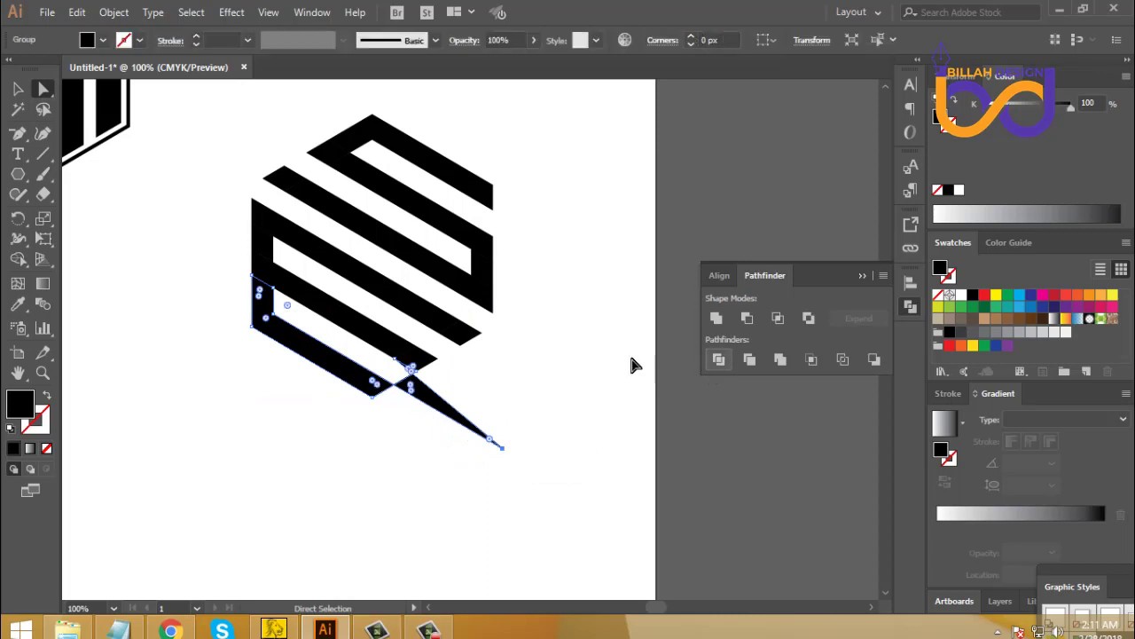
click(423, 428)
click(434, 407)
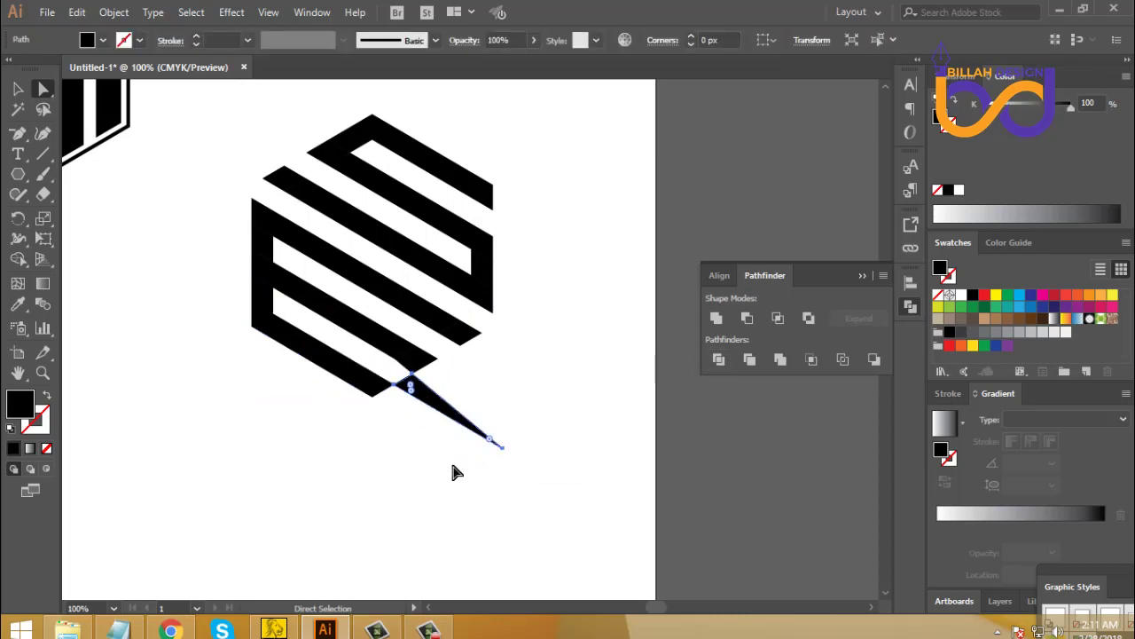
key(Delete)
Deselect everything and zoom out to 50% to show the whole artboard
click(413, 381)
click(479, 434)
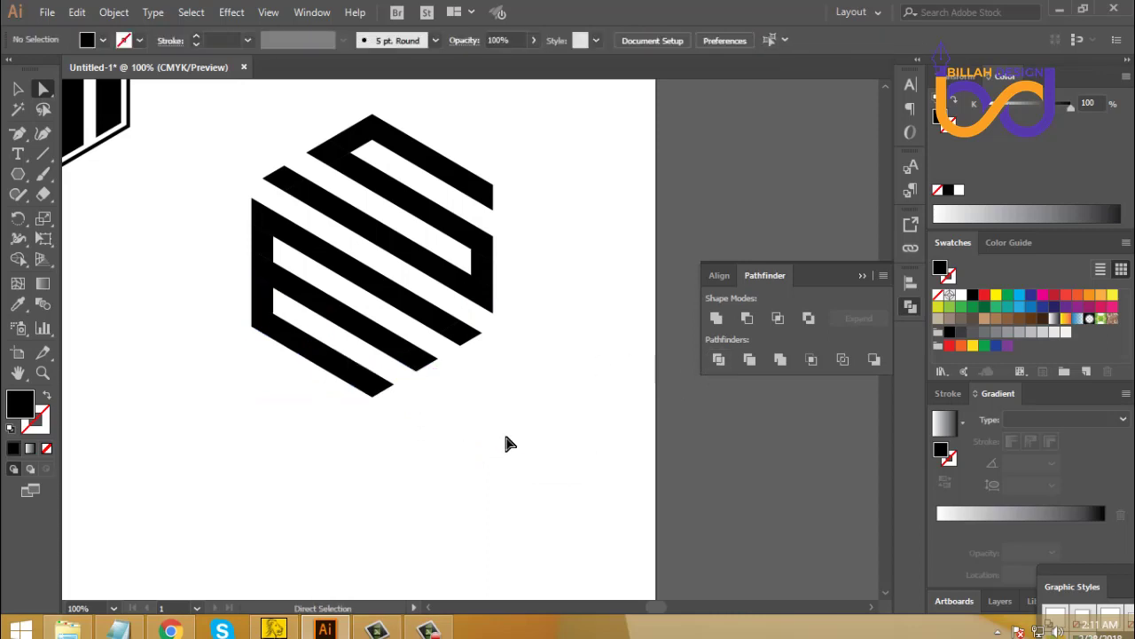
key(ctrl+minus)
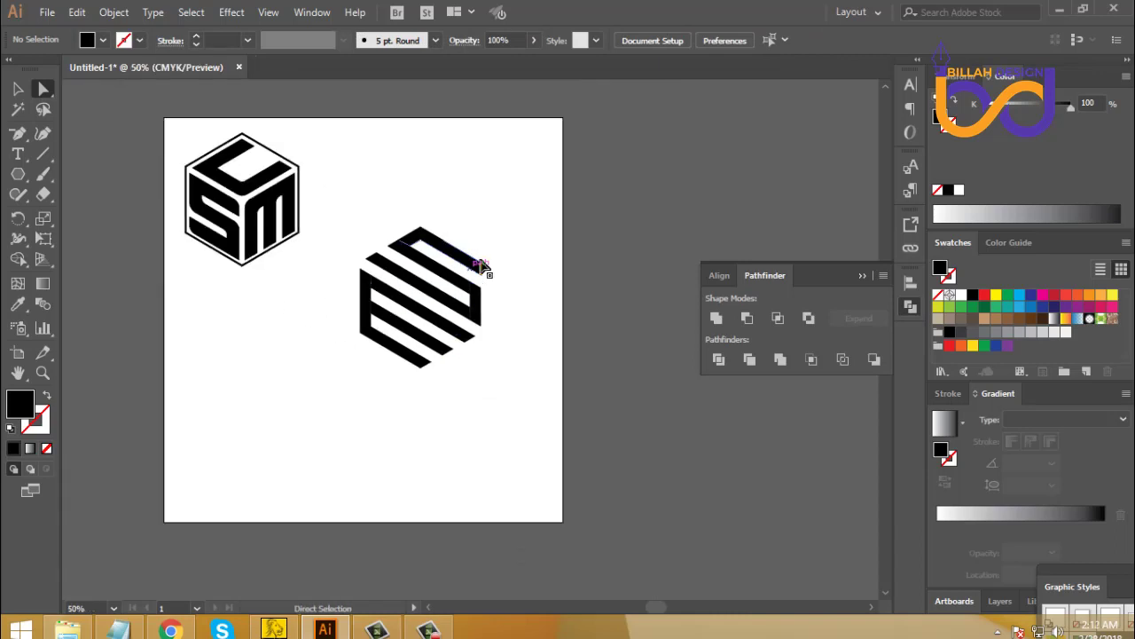
Marquee-select all the striped hexagon pieces and Unite them into one shape
drag(527, 219, 340, 393)
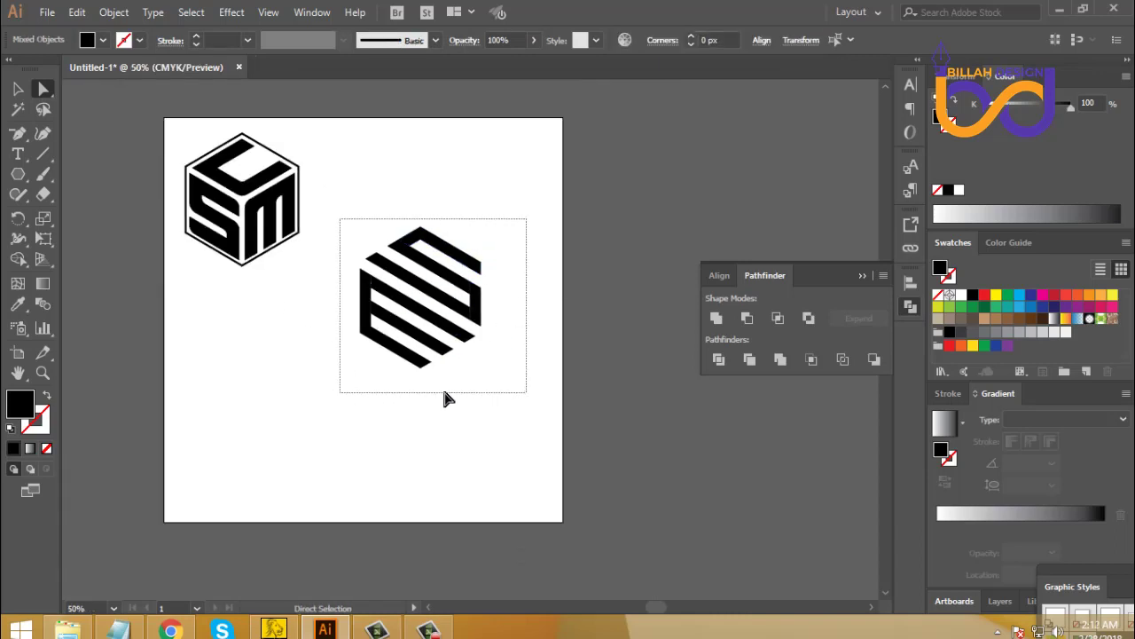
click(717, 318)
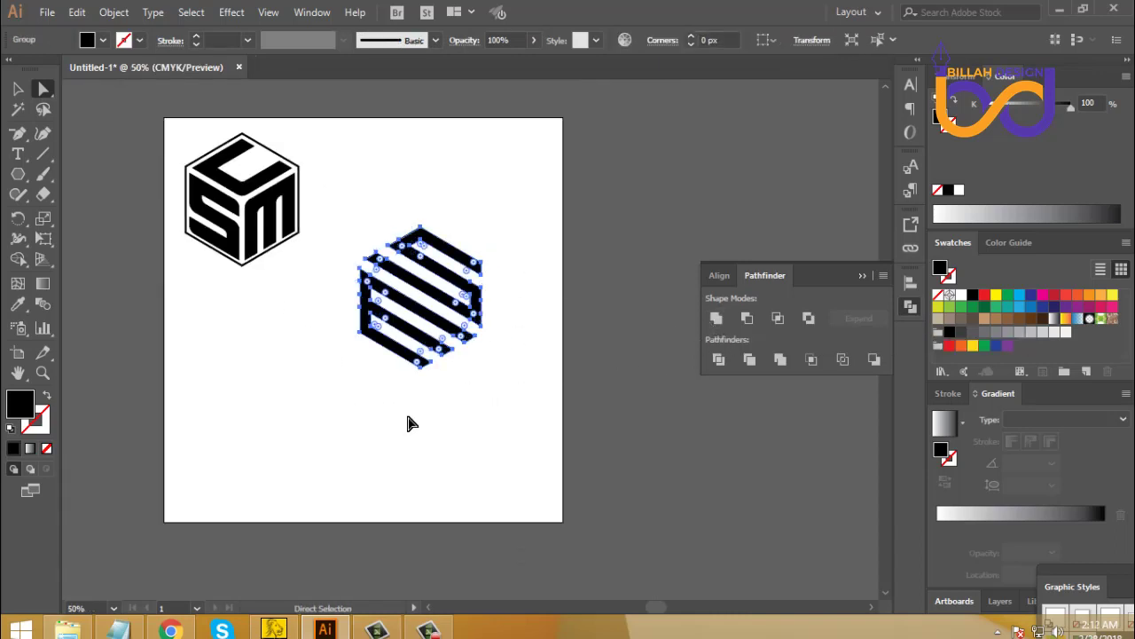
click(274, 361)
Move the striped hexagon up and right and the SM cube logo down and right
key(v)
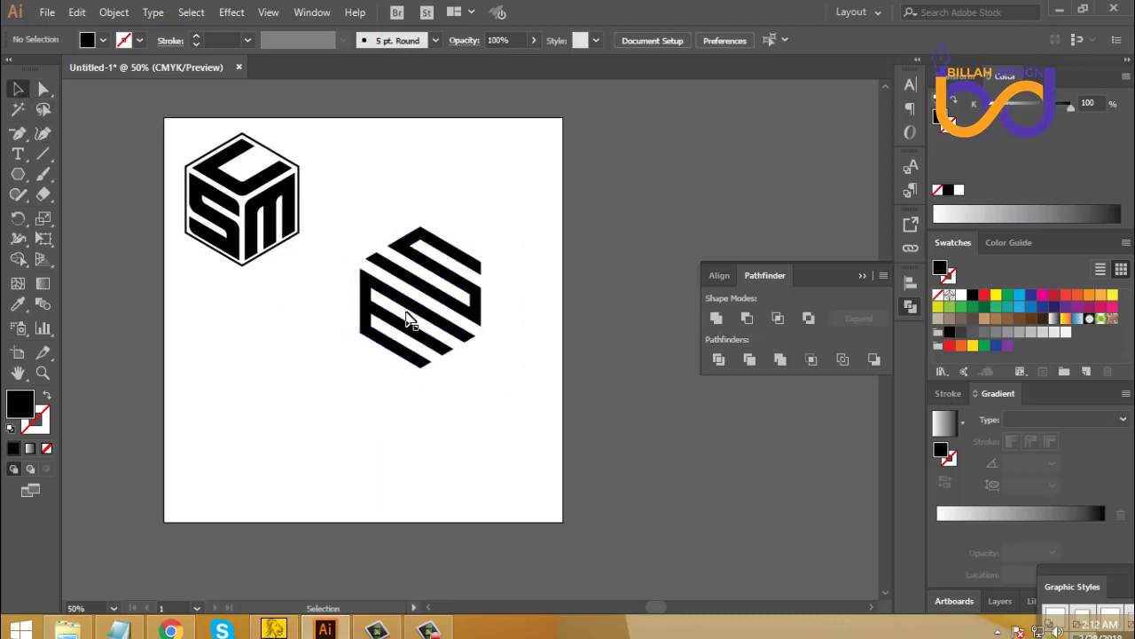
drag(409, 321, 444, 278)
click(471, 400)
scroll(390, 375, up, 2)
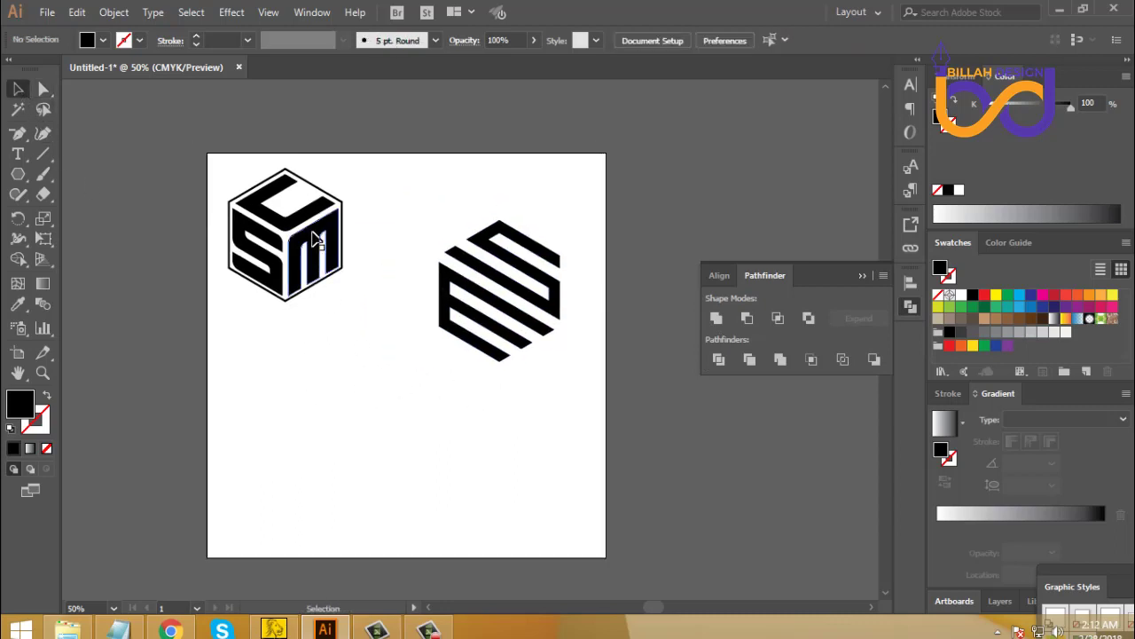
click(312, 238)
drag(380, 170, 353, 324)
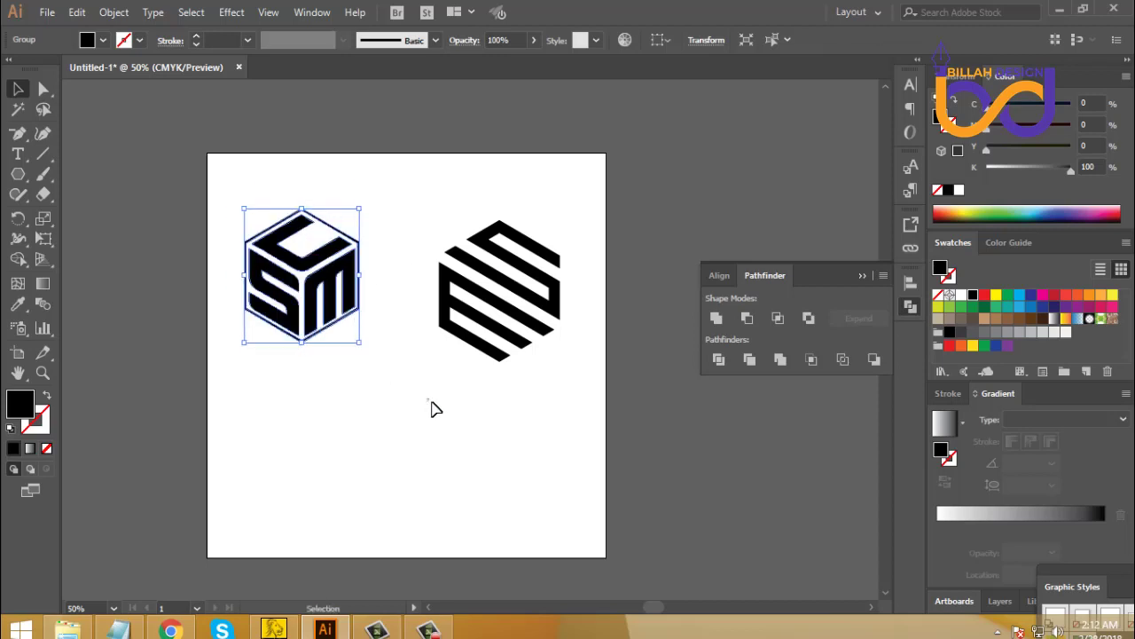
Bring the striped hexagon level with the SM cube logo
click(434, 408)
drag(450, 223, 532, 308)
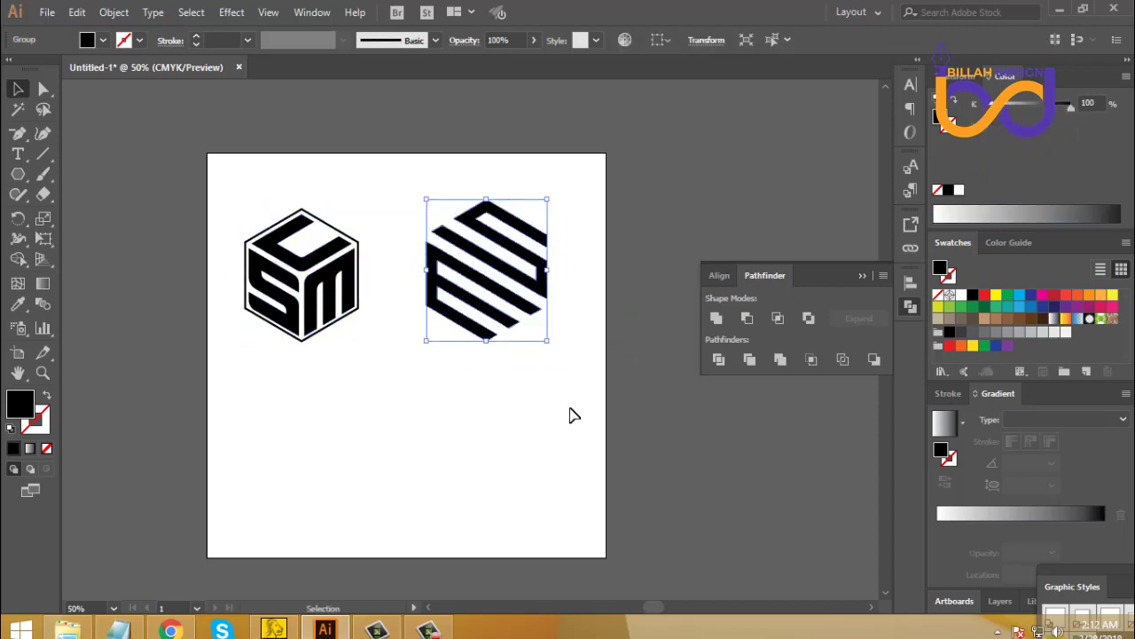
click(572, 416)
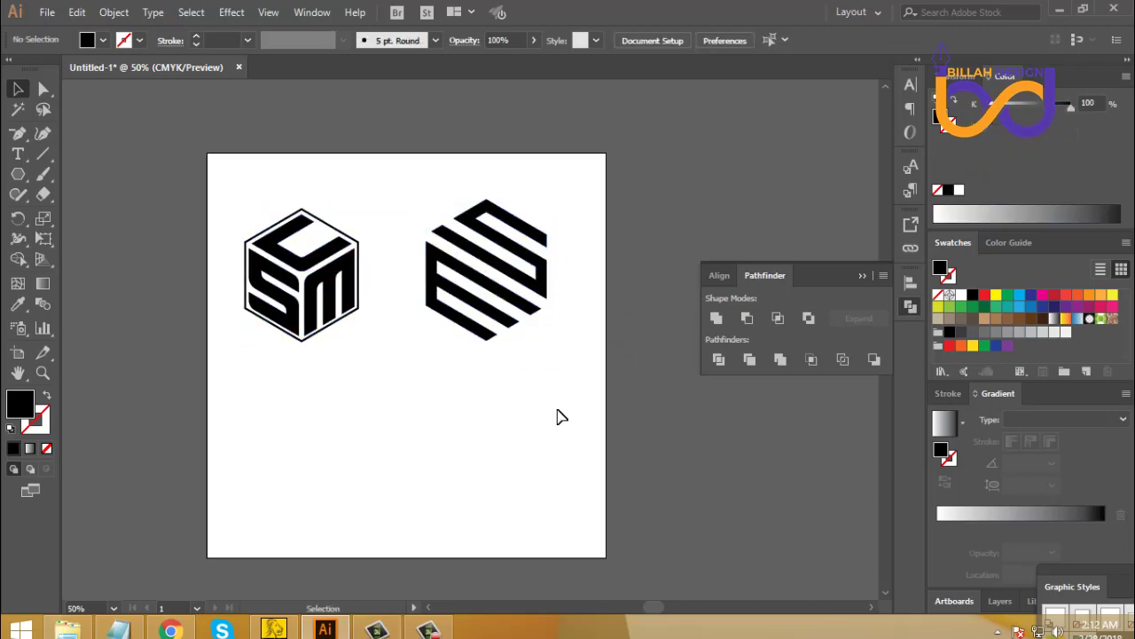
drag(540, 301, 543, 316)
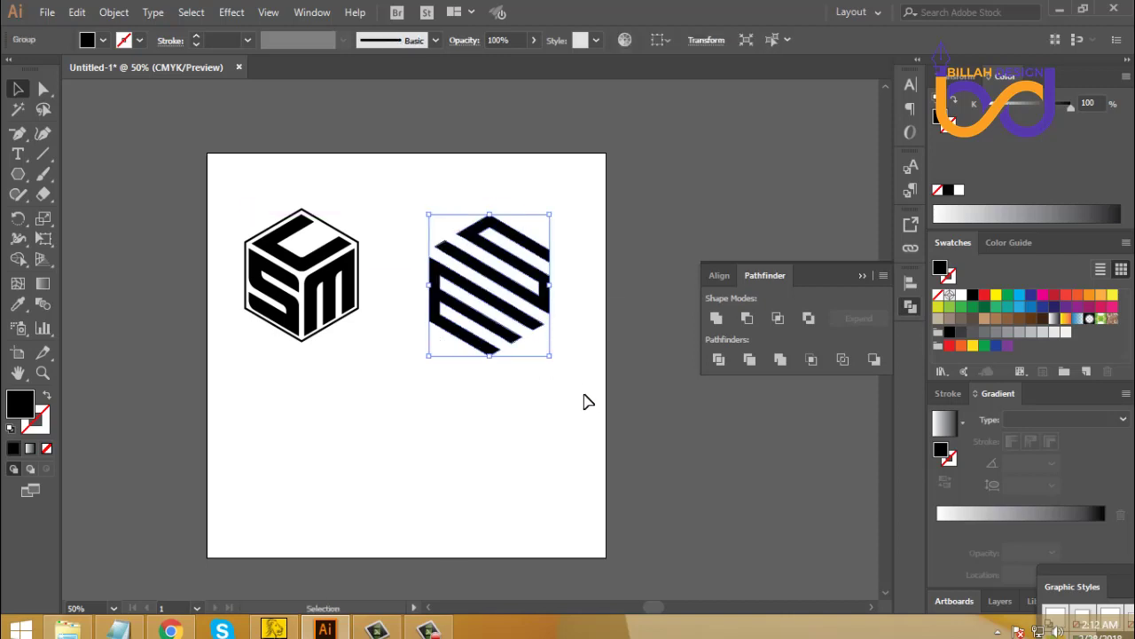
click(380, 297)
click(354, 289)
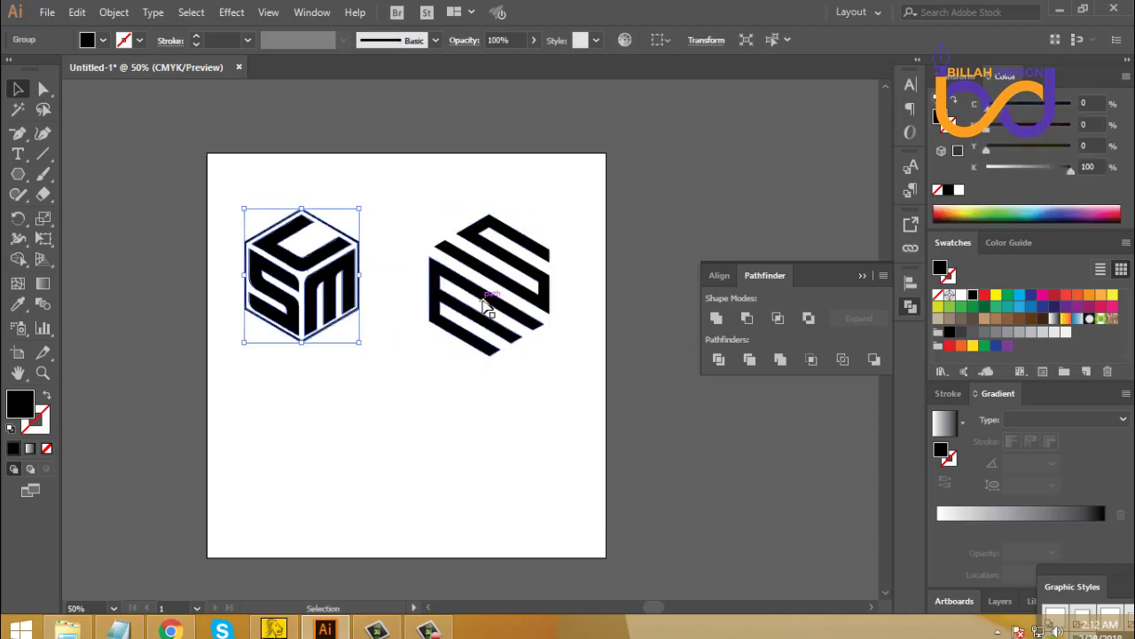
click(487, 305)
click(573, 423)
drag(553, 316, 541, 311)
click(593, 405)
Fine-tune the cube and hexagon positions so they line up side by side
drag(344, 277, 355, 273)
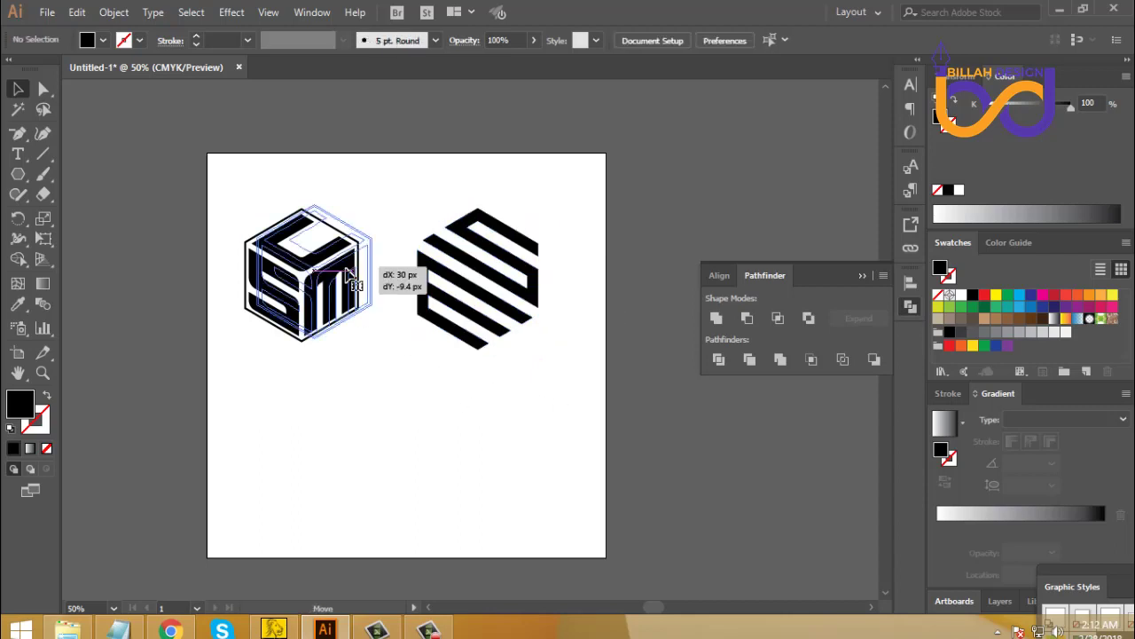
click(468, 306)
click(470, 303)
drag(474, 301, 477, 317)
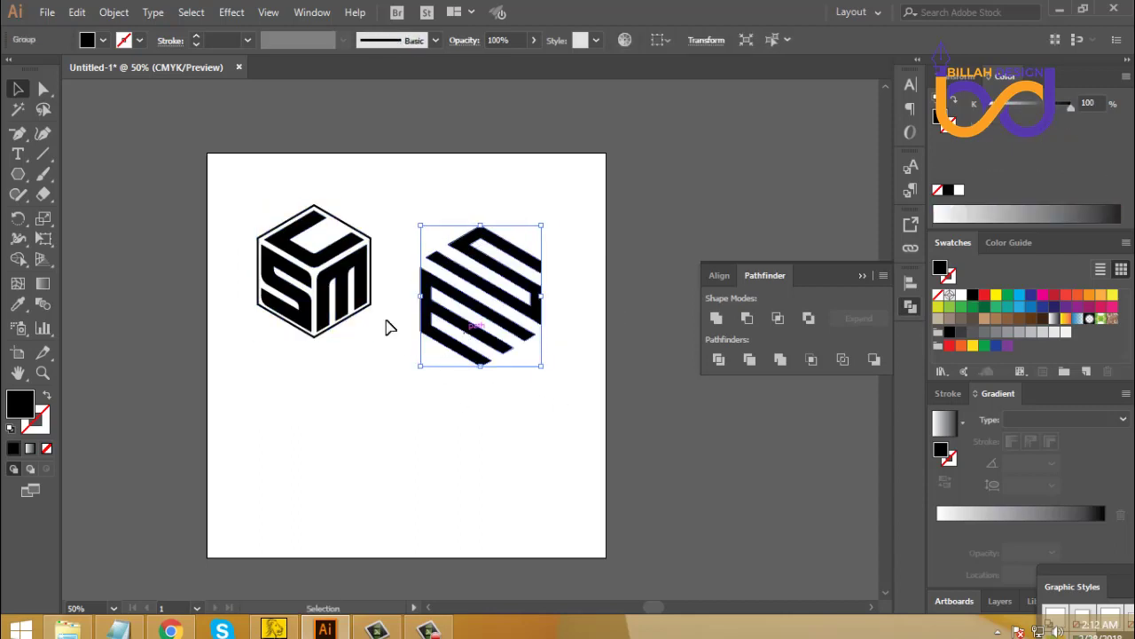
drag(348, 285, 345, 320)
click(476, 357)
drag(477, 310, 478, 339)
click(477, 437)
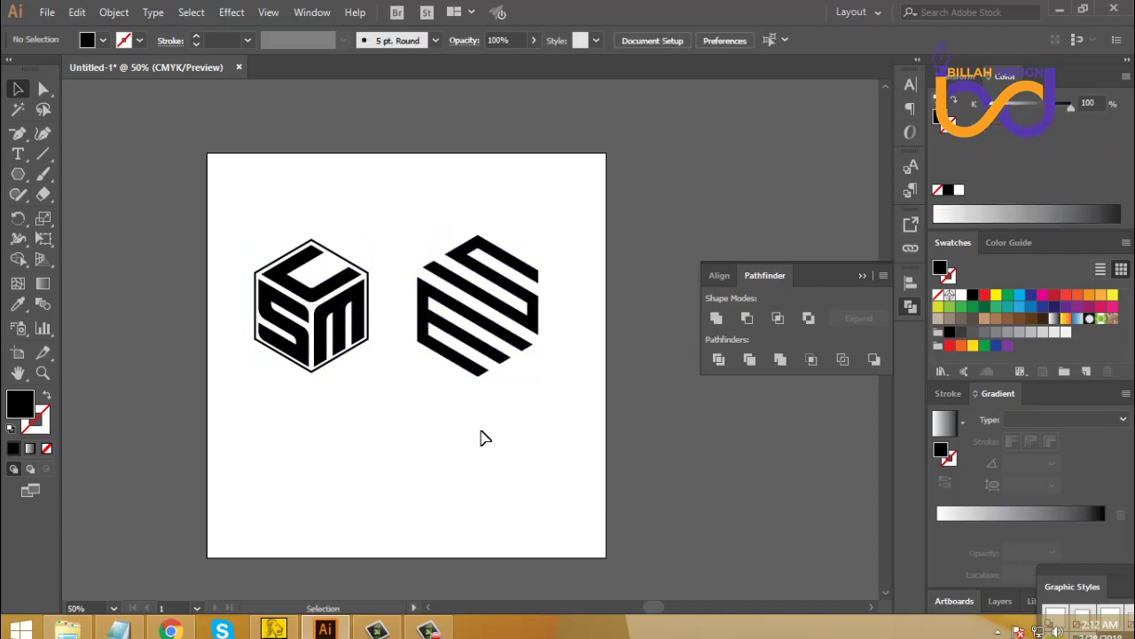
drag(488, 413, 484, 395)
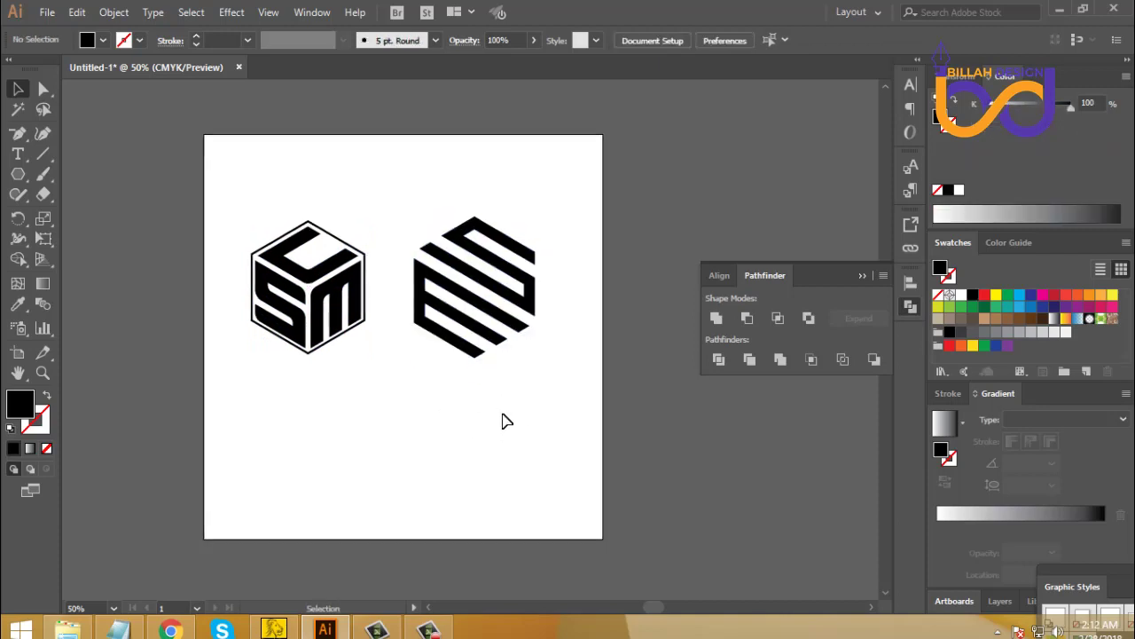